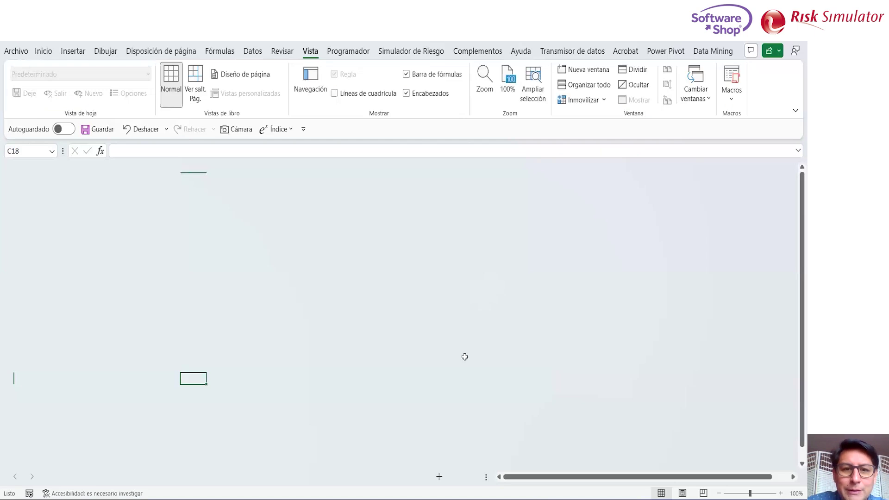
Step: Select the eight company names in the Nombre column of the Empresas sheet, from Alicorp S.A. to Yura S.A
{"action": "left_click", "coordinate": [180, 360]}
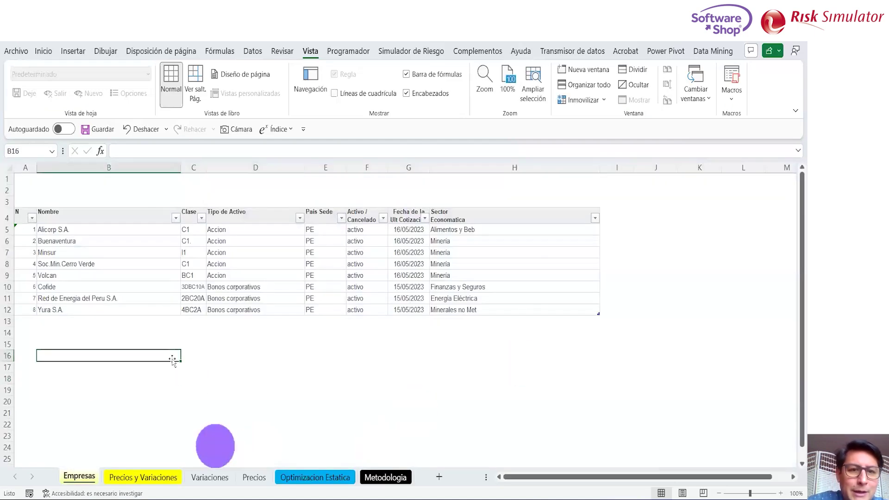
{"action": "left_click", "coordinate": [114, 252]}
{"action": "left_click", "coordinate": [65, 230]}
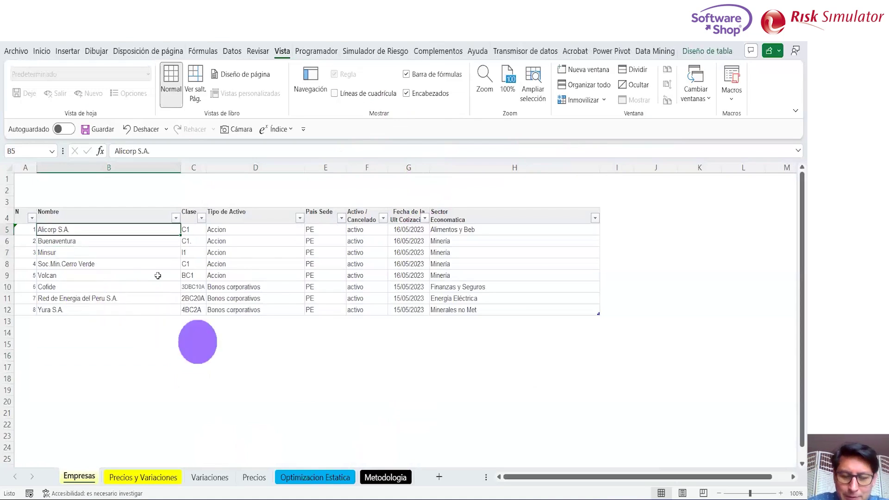
{"action": "key", "text": "shift+Down"}
{"action": "key", "text": "shift+Down"}
{"action": "key", "text": "shift+Down"}
{"action": "key", "text": "shift+Down"}
{"action": "key", "text": "shift+Down"}
{"action": "key", "text": "shift+Down"}
{"action": "key", "text": "shift+Down"}
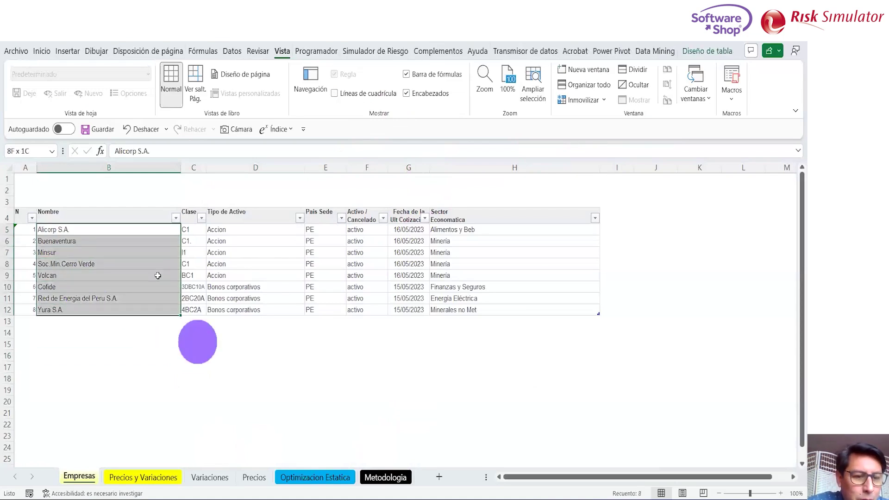
Step: Review the Clase, Tipo de Activo and País Sede entries in the first row of the company table
{"action": "key", "text": "Right"}
{"action": "key", "text": "Right"}
{"action": "key", "text": "Right"}
{"action": "key", "text": "Right"}
{"action": "key", "text": "Left"}
{"action": "key", "text": "Left"}
{"action": "key", "text": "Right"}
{"action": "key", "text": "Right"}
{"action": "key", "text": "Right"}
{"action": "key", "text": "Left"}
{"action": "key", "text": "Left"}
{"action": "key", "text": "Down"}
{"action": "key", "text": "Up"}
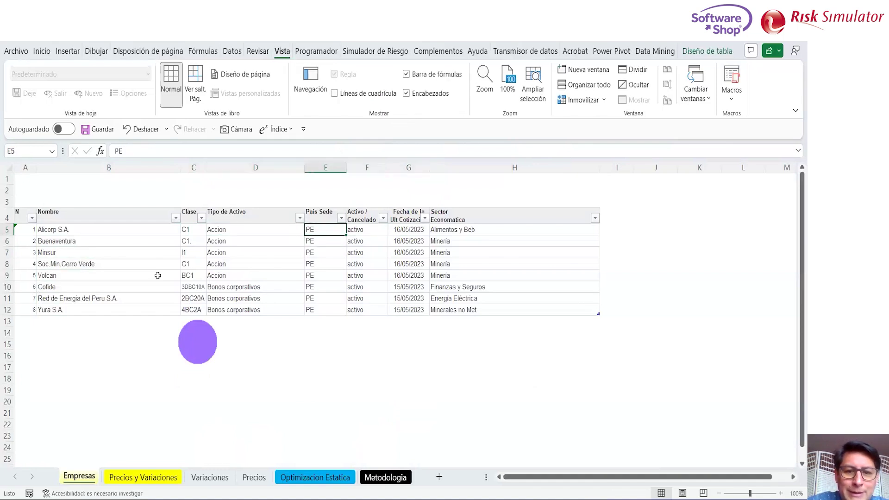
Step: Select all eight economic sector entries in the company table, from Alicorp S.A.'s row to Yura S.A.'s row
{"action": "key", "text": "Right"}
{"action": "key", "text": "Right"}
{"action": "key", "text": "Right"}
{"action": "key", "text": "shift+Down"}
{"action": "key", "text": "shift+Down"}
{"action": "key", "text": "shift+Down"}
{"action": "key", "text": "shift+Down"}
{"action": "key", "text": "shift+Down"}
{"action": "key", "text": "shift+Down"}
{"action": "key", "text": "shift+Down"}
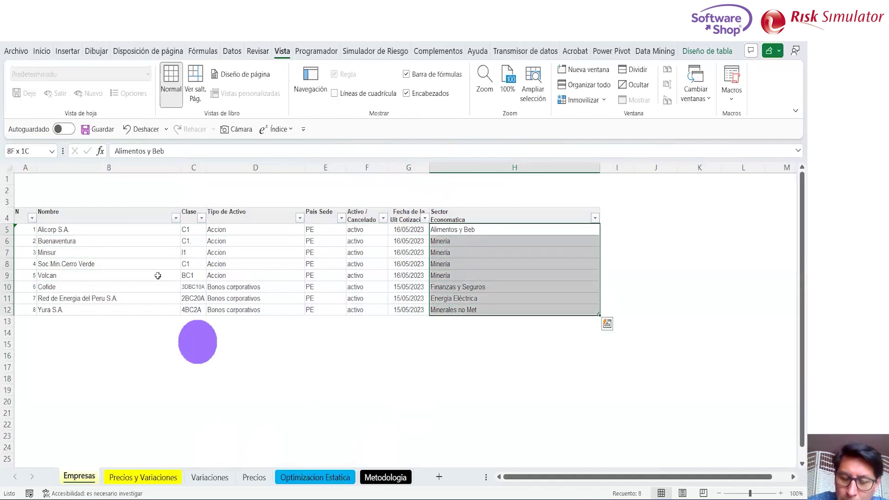
Step: Select the name, class and asset type of the five Accion rows, from Alicorp S.A. to Volcan
{"action": "key", "text": "Left"}
{"action": "key", "text": "Left"}
{"action": "key", "text": "Left"}
{"action": "key", "text": "Left"}
{"action": "key", "text": "Left"}
{"action": "key", "text": "Left"}
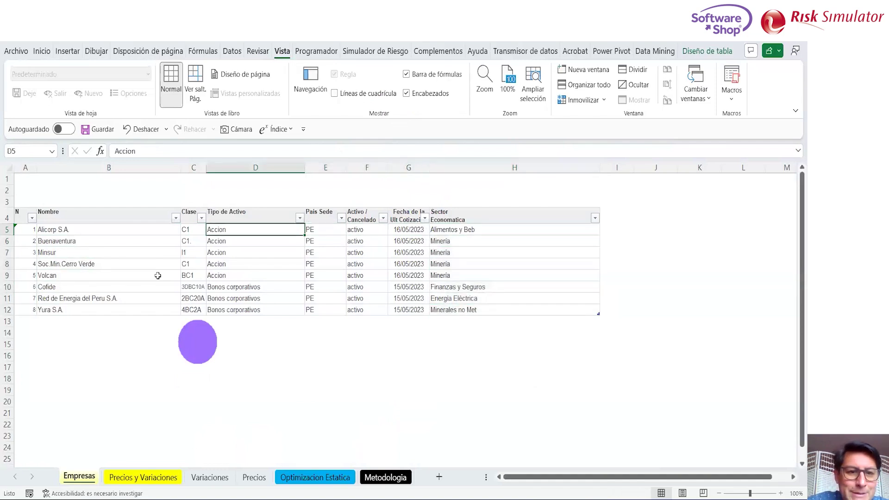
{"action": "key", "text": "shift+Down"}
{"action": "key", "text": "shift+Down"}
{"action": "key", "text": "shift+Down"}
{"action": "key", "text": "shift+Down"}
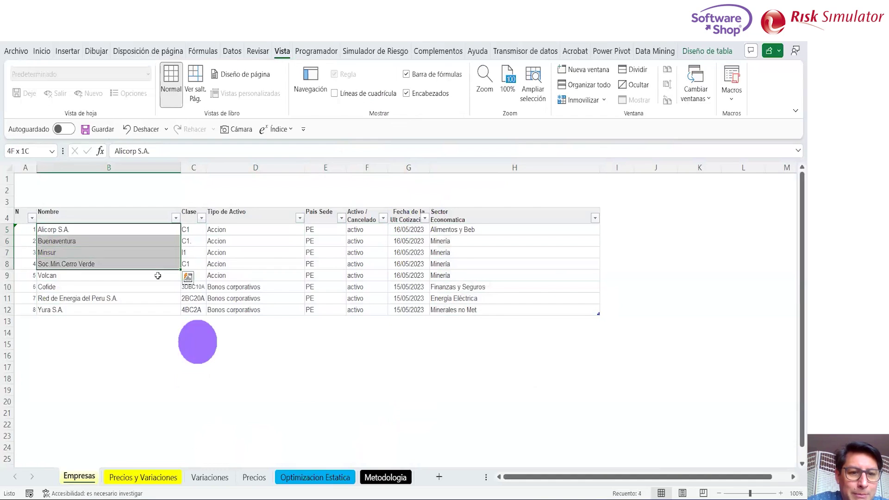
{"action": "key", "text": "shift+Right"}
{"action": "key", "text": "shift+Right"}
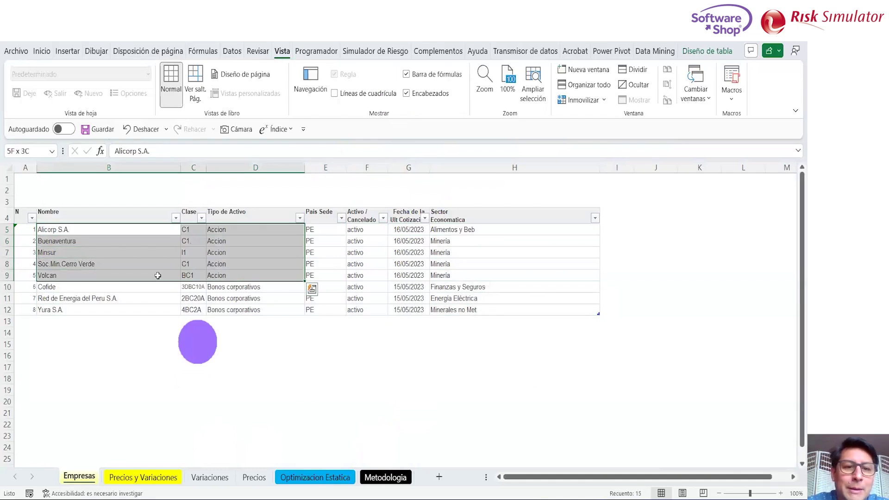
Step: Select the name, class and asset type of the three Bonos corporativos rows, from Cofide to Yura S.A
{"action": "key", "text": "Down"}
{"action": "key", "text": "Down"}
{"action": "key", "text": "Down"}
{"action": "key", "text": "Down"}
{"action": "key", "text": "Down"}
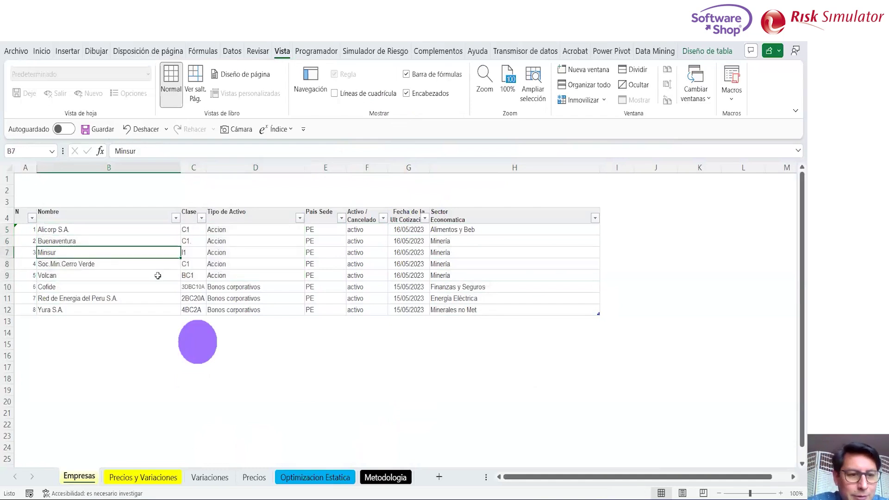
{"action": "key", "text": "shift+Right"}
{"action": "key", "text": "shift+Right"}
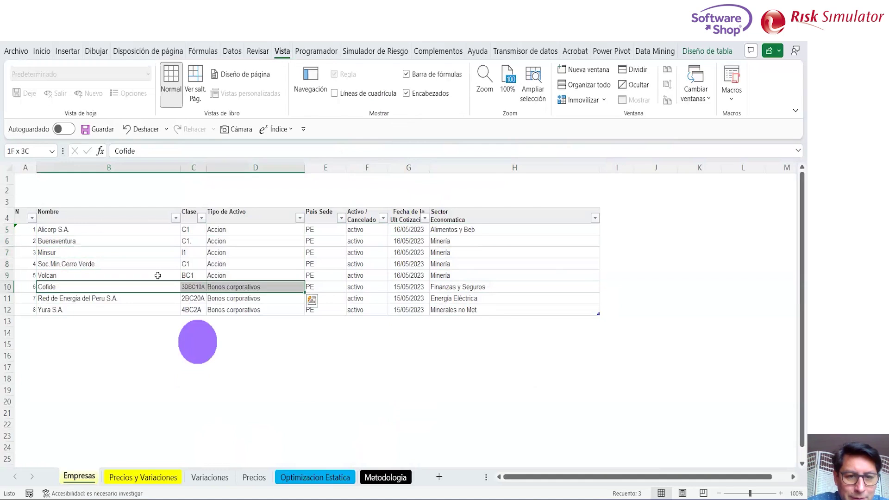
{"action": "key", "text": "shift+Down"}
{"action": "key", "text": "shift+Down"}
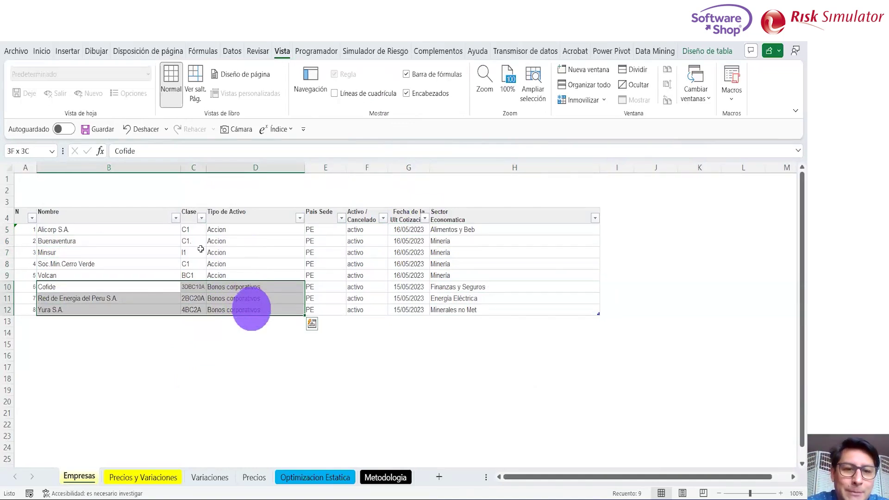
Step: Review the complete list of company names and their Tipo de Activo entries, then clear the selection
{"action": "left_click", "coordinate": [196, 365]}
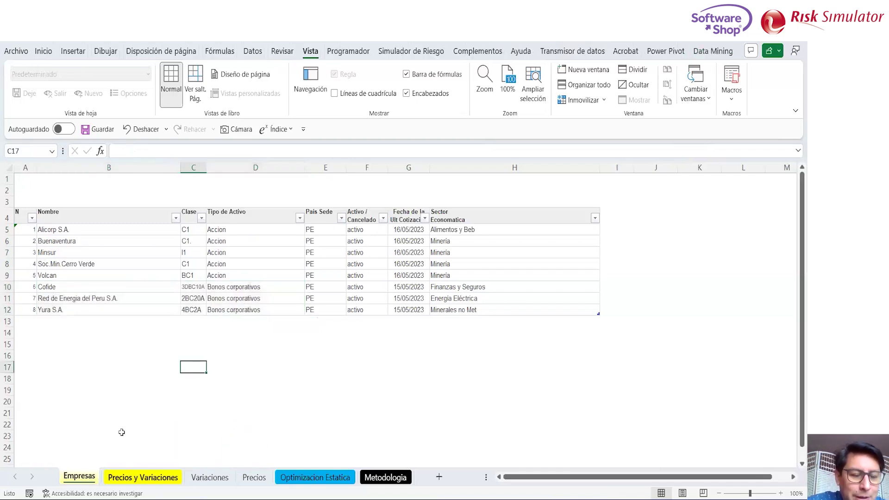
{"action": "left_click", "coordinate": [70, 229]}
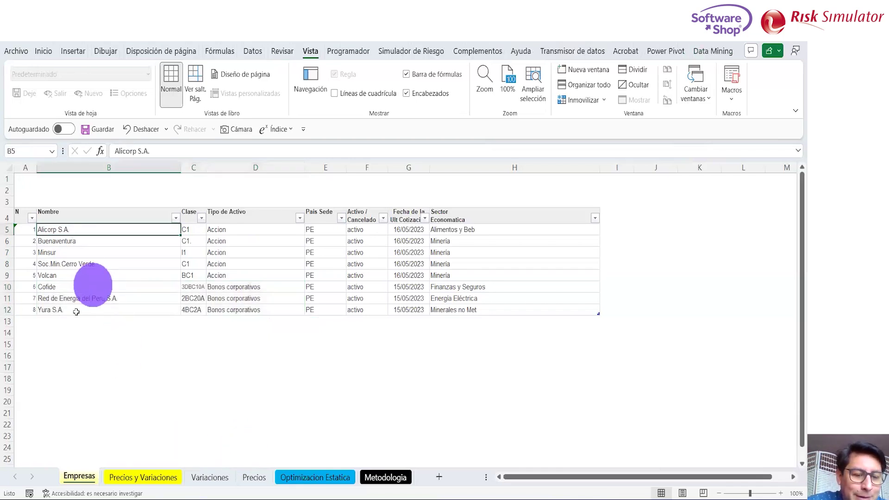
{"action": "left_click", "coordinate": [75, 310], "text": "shift"}
{"action": "left_click", "coordinate": [88, 366]}
{"action": "left_click_drag", "start_coordinate": [215, 229], "coordinate": [221, 309]}
{"action": "left_click", "coordinate": [195, 353]}
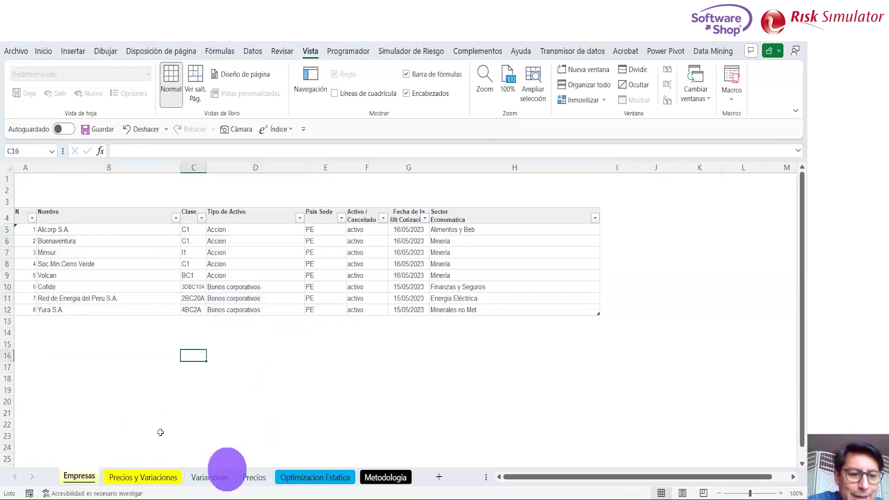
Step: On the Precios y Variaciones sheet, select the Renta Variable price table's dates from 31/01/2000 to 31/05/2023 and check the last row
{"action": "left_click", "coordinate": [143, 477]}
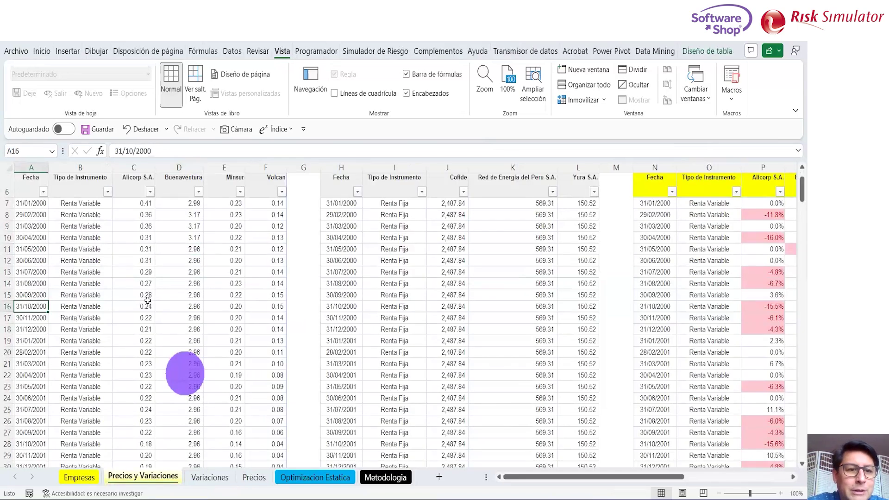
{"action": "key", "text": "ctrl+Up"}
{"action": "key", "text": "Up"}
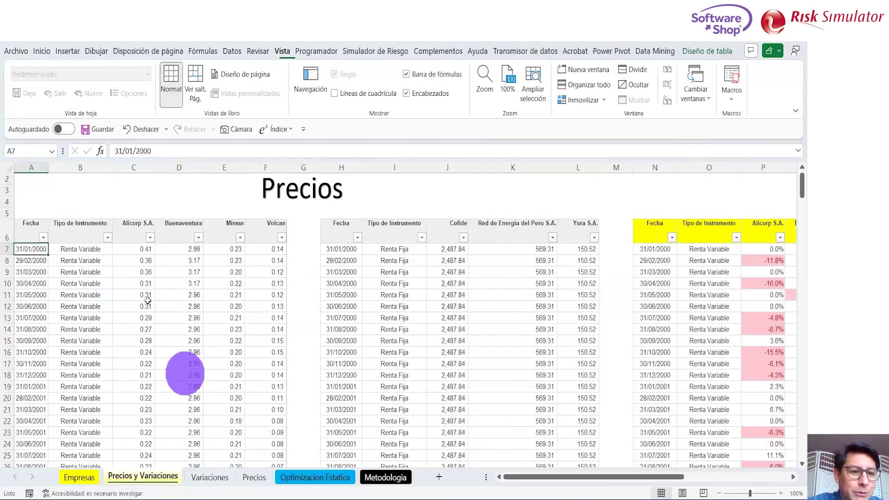
{"action": "key", "text": "ctrl+Down"}
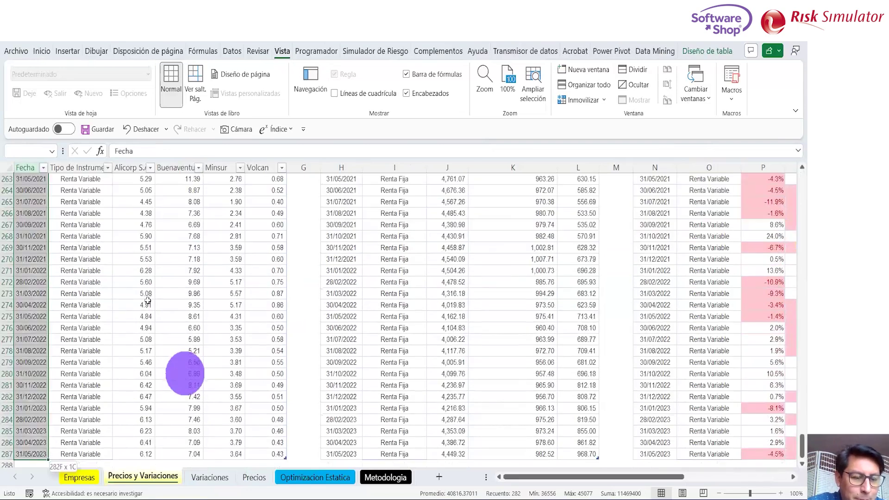
{"action": "key", "text": "ctrl+Up"}
{"action": "key", "text": "Down"}
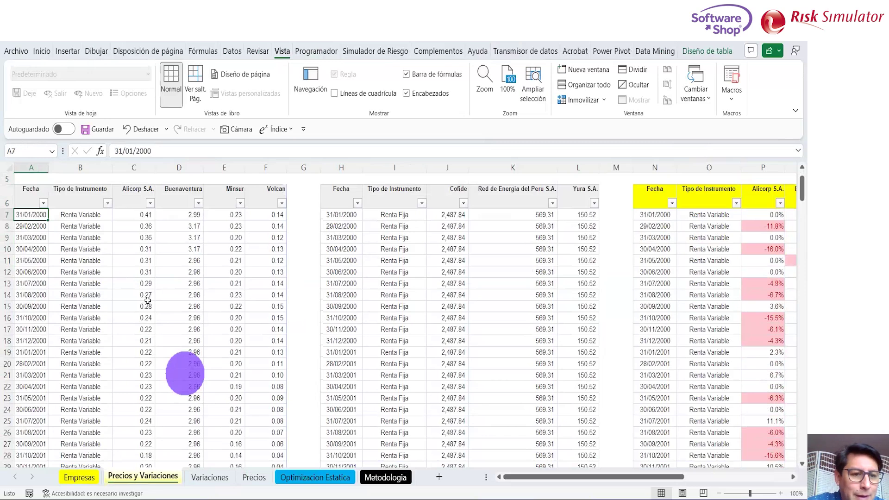
{"action": "key", "text": "ctrl+shift+Down"}
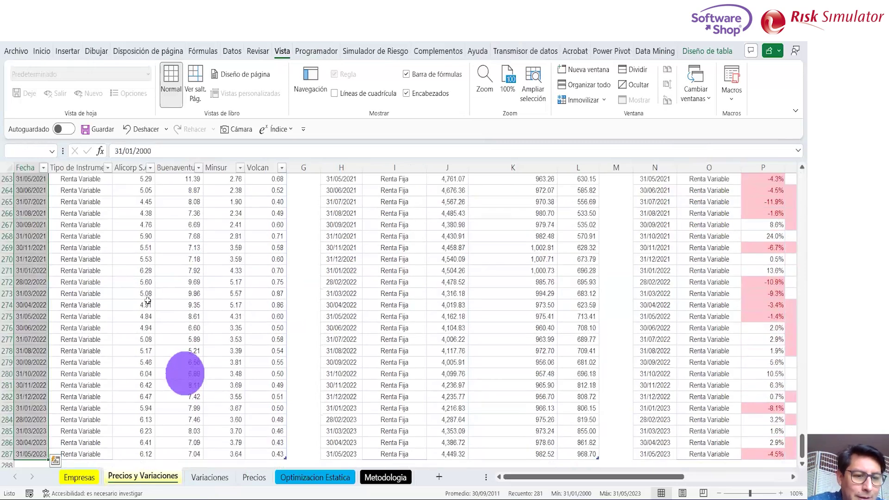
{"action": "left_click", "coordinate": [24, 454]}
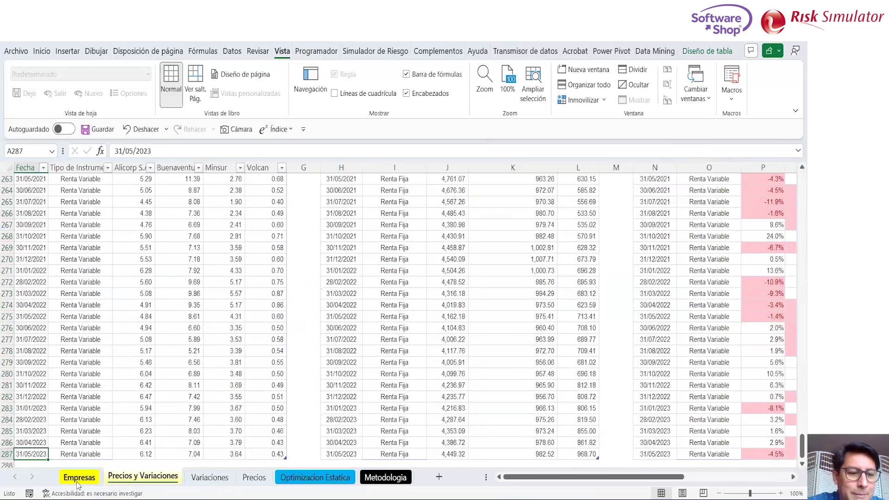
{"action": "key", "text": "Down"}
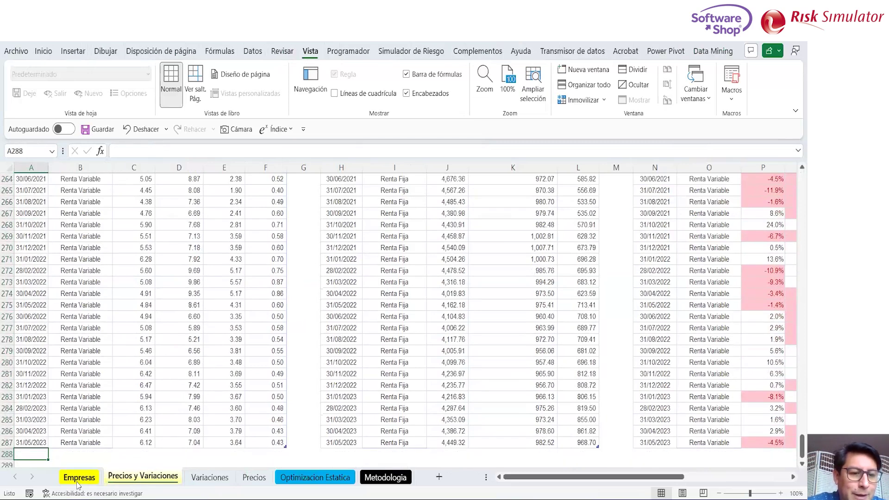
Step: Select the whole Tipo de Instrumento column of the Renta Variable price table
{"action": "key", "text": "Up"}
{"action": "key", "text": "Up"}
{"action": "key", "text": "ctrl+Up"}
{"action": "key", "text": "Right"}
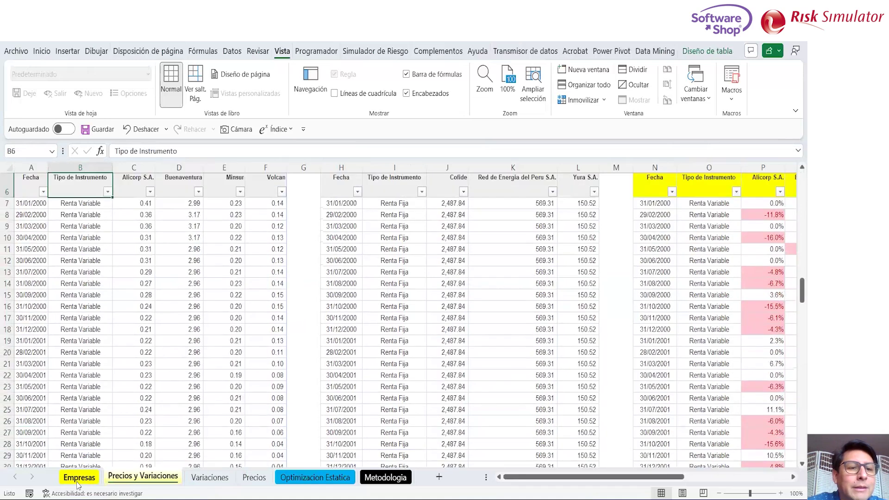
{"action": "key", "text": "ctrl+shift+Down"}
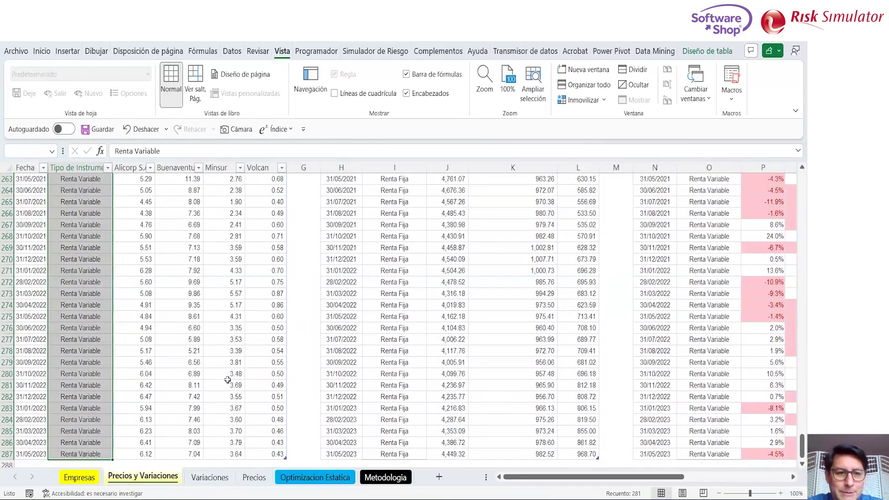
Step: Select the four stock headers from Alicorp S.A. to Volcan and view the Precios title above them
{"action": "left_click", "coordinate": [178, 308]}
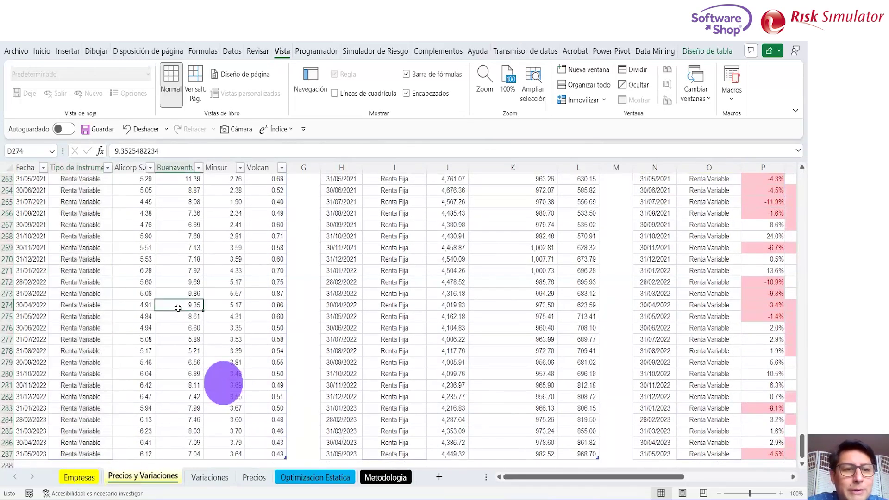
{"action": "key", "text": "Left"}
{"action": "key", "text": "ctrl+Up"}
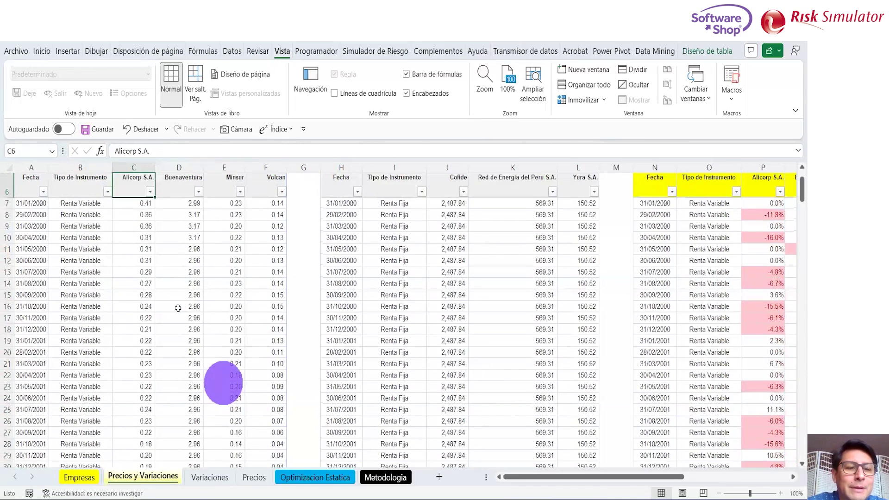
{"action": "key", "text": "shift+Right"}
{"action": "key", "text": "shift+Right"}
{"action": "key", "text": "shift+Right"}
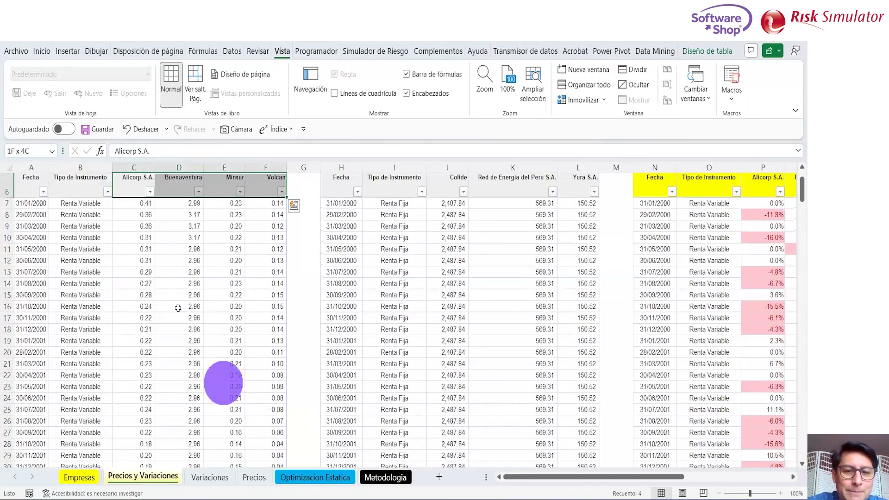
{"action": "key", "text": "Up"}
{"action": "key", "text": "Up"}
{"action": "key", "text": "Up"}
{"action": "key", "text": "Down"}
{"action": "key", "text": "Down"}
{"action": "key", "text": "Down"}
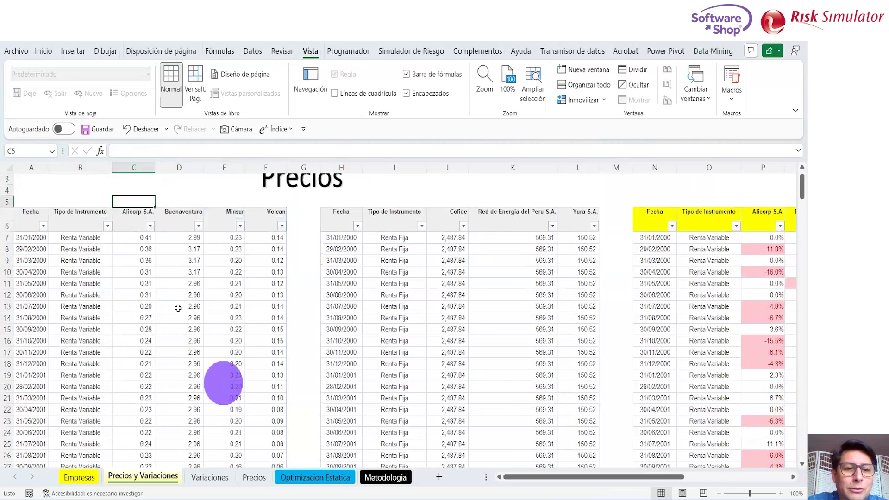
Step: Select the whole Tipo de Instrumento column of the Renta Fija price table, including its header
{"action": "key", "text": "Right"}
{"action": "key", "text": "Right"}
{"action": "key", "text": "Right"}
{"action": "key", "text": "Right"}
{"action": "key", "text": "Right"}
{"action": "key", "text": "Right"}
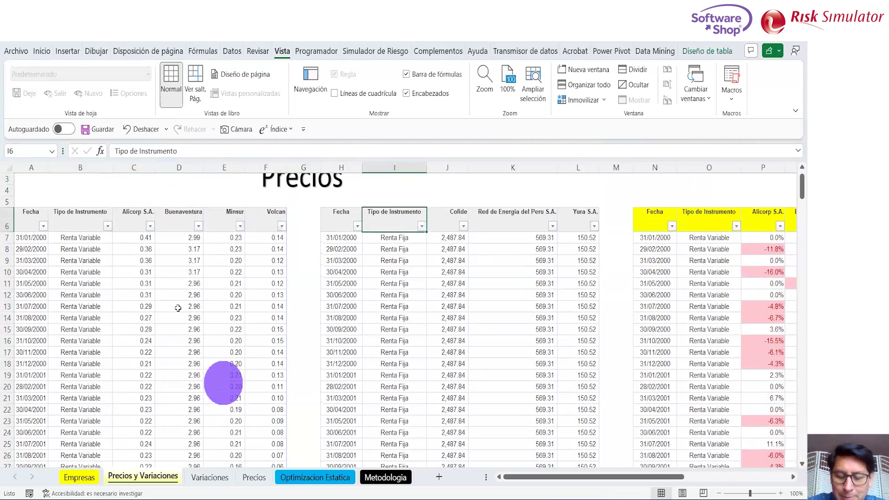
{"action": "key", "text": "ctrl+shift+Down"}
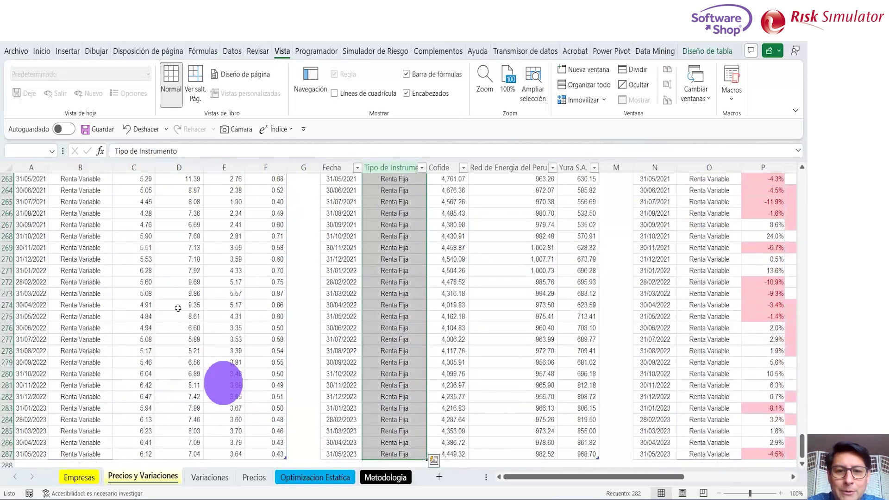
{"action": "key", "text": "ctrl+shift+Up"}
Step: Select the Renta Fija price table's dates from 31/01/2000 to 31/05/2023, then return to the Fecha header
{"action": "key", "text": "Left"}
{"action": "key", "text": "Down"}
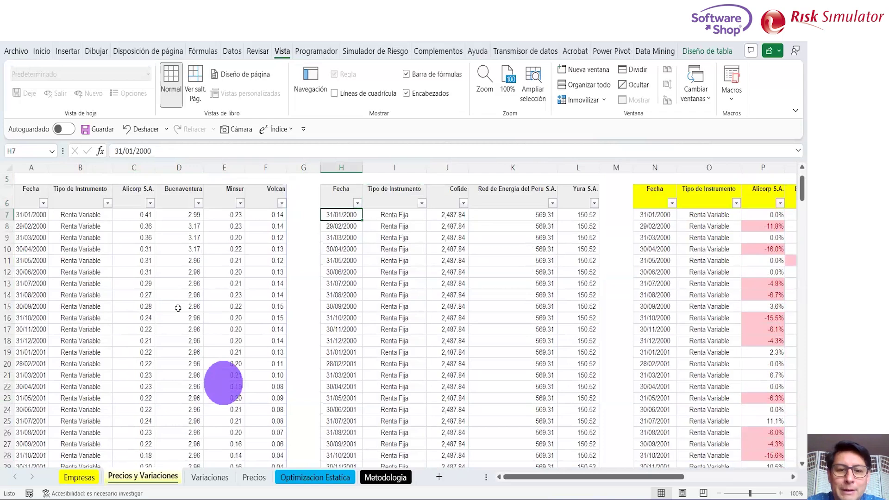
{"action": "key", "text": "ctrl+shift+Down"}
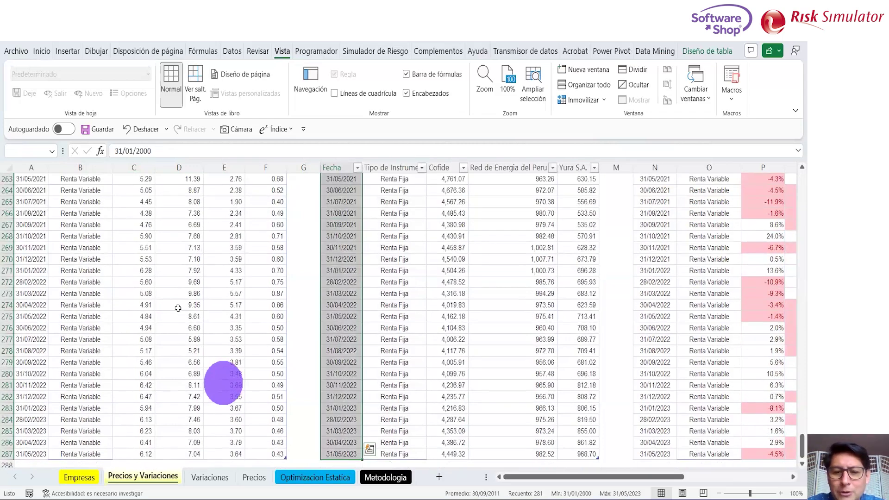
{"action": "key", "text": "Up"}
{"action": "key", "text": "Down"}
{"action": "key", "text": "Up"}
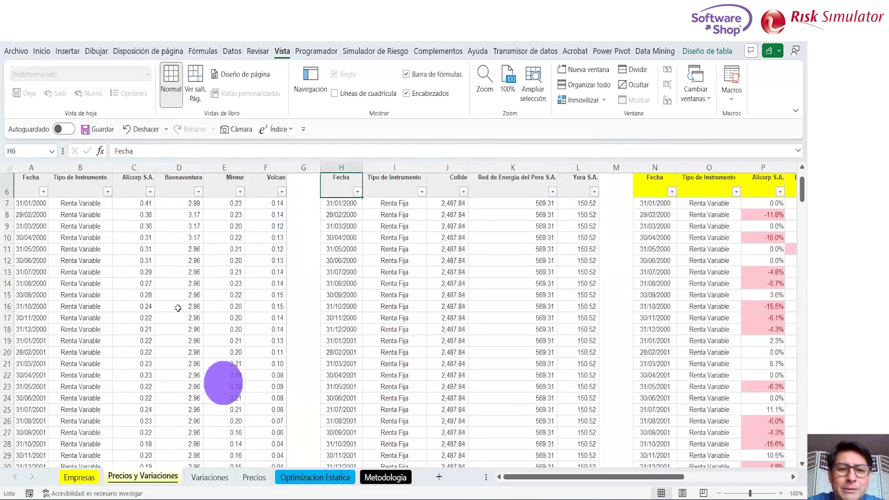
Step: Select the three bond issuer headers from Cofide to Yura S.A., then reduce the selection to Cofide
{"action": "key", "text": "Right"}
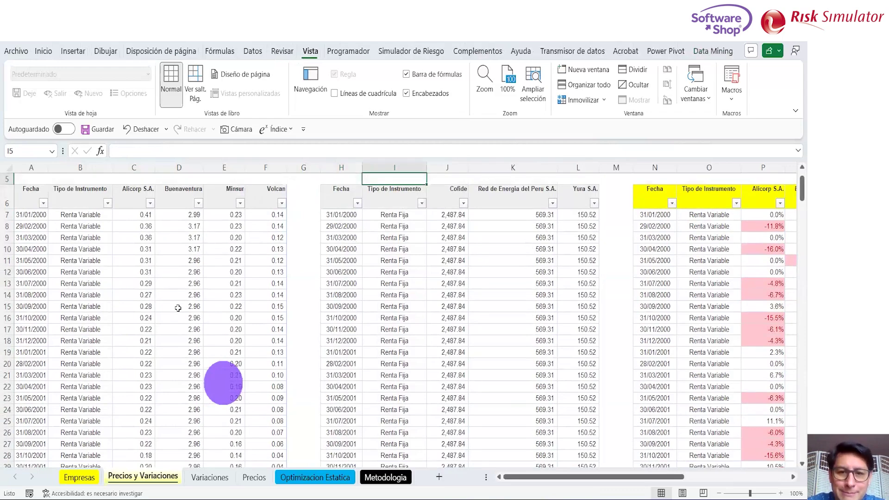
{"action": "key", "text": "Right"}
{"action": "key", "text": "ctrl+shift+Right"}
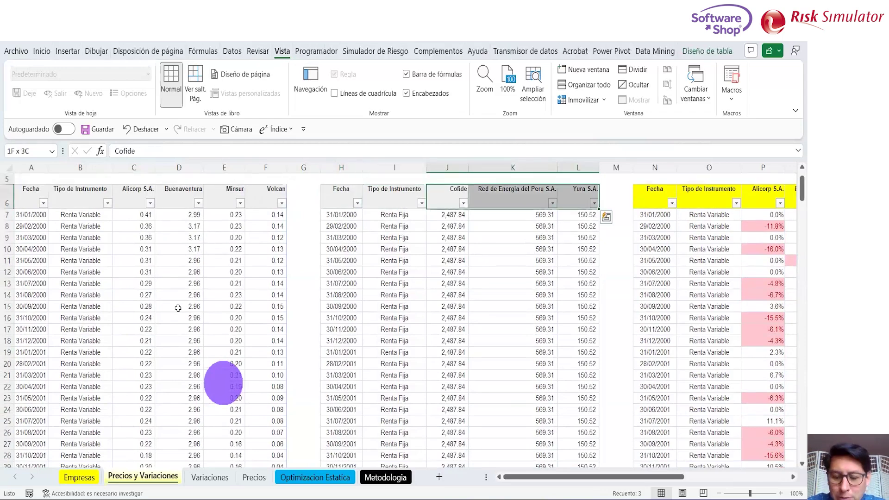
{"action": "key", "text": "shift+Left"}
{"action": "key", "text": "shift+Left"}
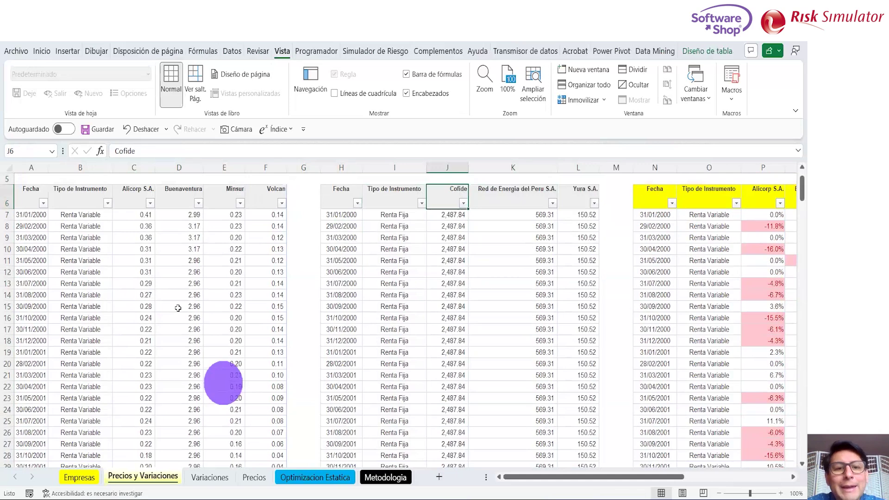
Step: Select the four stock headers from Alicorp S.A. to Volcan in the Renta Variable price table
{"action": "key", "text": "Left"}
{"action": "key", "text": "Left"}
{"action": "key", "text": "Left"}
{"action": "key", "text": "Left"}
{"action": "key", "text": "Left"}
{"action": "key", "text": "Left"}
{"action": "key", "text": "Left"}
{"action": "key", "text": "shift+Right"}
{"action": "key", "text": "shift+Right"}
{"action": "key", "text": "shift+Right"}
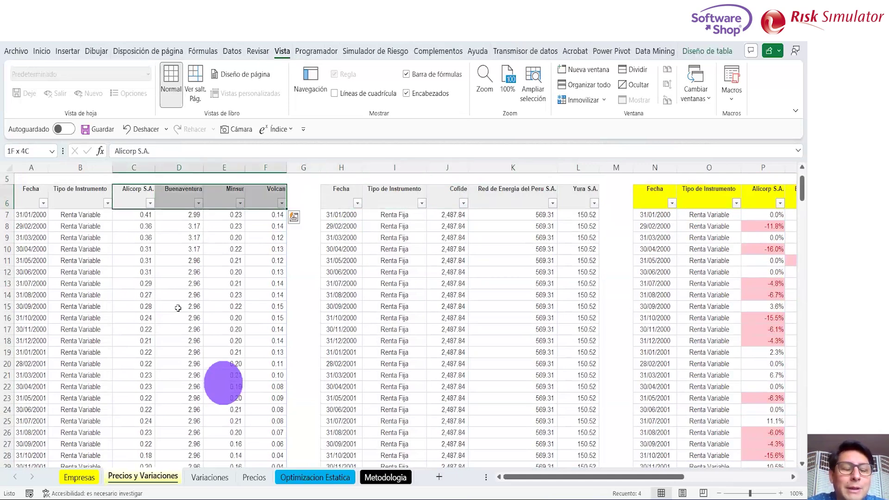
Step: Select the three bond issuer headers from Cofide to Yura S.A. in the Renta Fija price table
{"action": "key", "text": "Right"}
{"action": "key", "text": "Right"}
{"action": "key", "text": "Right"}
{"action": "key", "text": "Right"}
{"action": "key", "text": "Right"}
{"action": "key", "text": "Right"}
{"action": "key", "text": "Right"}
{"action": "key", "text": "Right"}
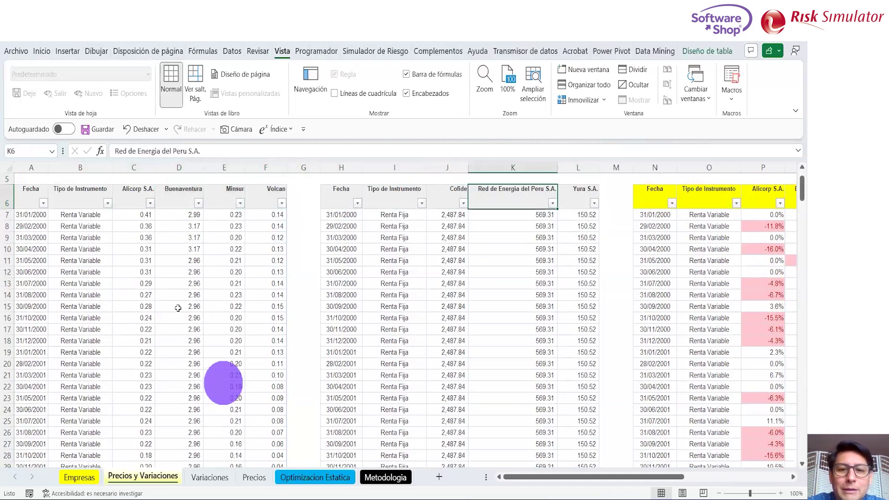
{"action": "key", "text": "Left"}
{"action": "key", "text": "Right"}
{"action": "key", "text": "Right"}
{"action": "key", "text": "Right"}
{"action": "key", "text": "Left"}
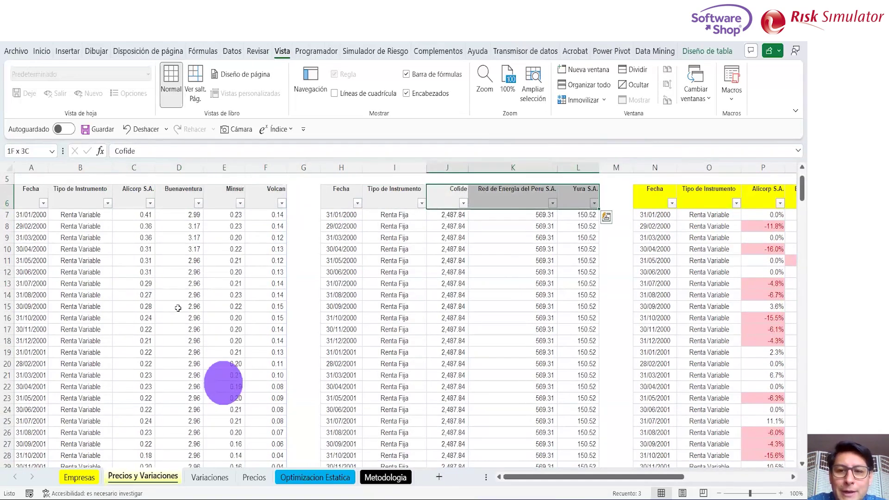
Step: Move across the yellow stock variation headers to cell T4 and view the Variaciones title above them
{"action": "key", "text": "Left"}
{"action": "key", "text": "Right"}
{"action": "key", "text": "Right"}
{"action": "key", "text": "Right"}
{"action": "key", "text": "Right"}
{"action": "key", "text": "Right"}
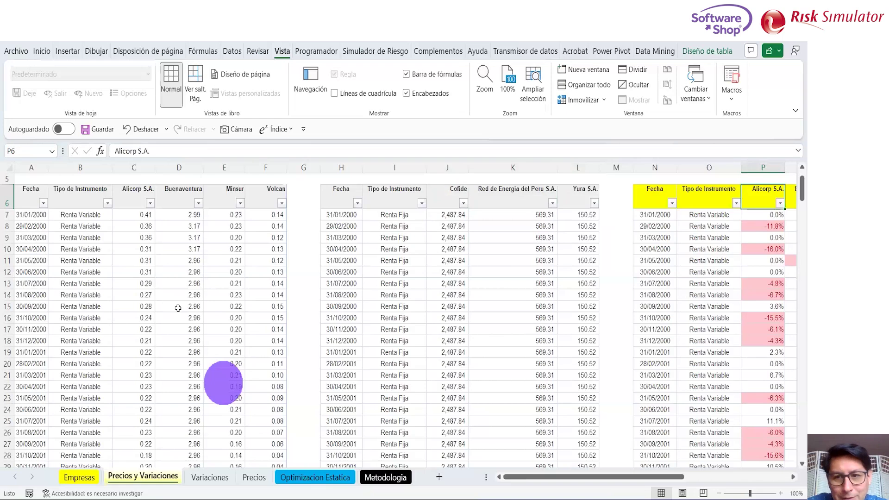
{"action": "key", "text": "Right"}
{"action": "key", "text": "Right"}
{"action": "key", "text": "Right"}
{"action": "key", "text": "Right"}
{"action": "key", "text": "Up"}
{"action": "key", "text": "Up"}
{"action": "key", "text": "Up"}
{"action": "key", "text": "Up"}
{"action": "key", "text": "Up"}
{"action": "key", "text": "Down"}
{"action": "key", "text": "Down"}
{"action": "key", "text": "Down"}
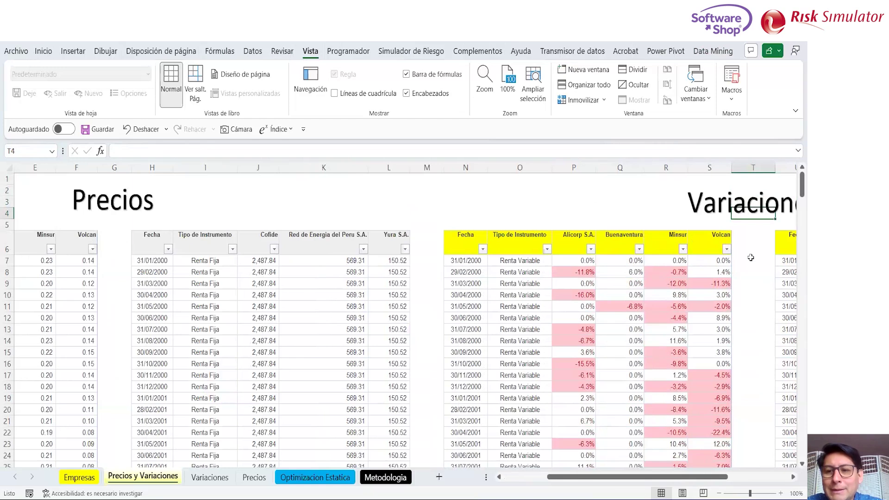
Step: Move along row 3 from P3 to U3 to view the whole Variaciones title
{"action": "left_click", "coordinate": [555, 200]}
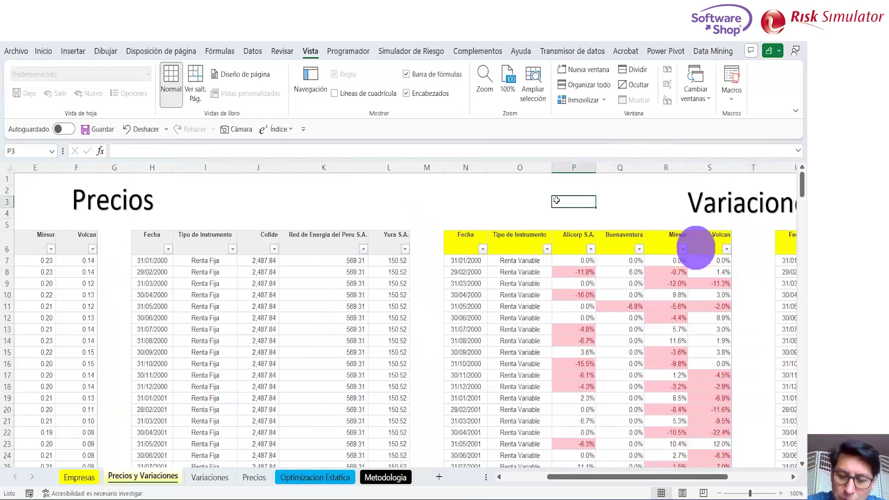
{"action": "key", "text": "Right"}
{"action": "key", "text": "Right"}
{"action": "key", "text": "Right"}
{"action": "key", "text": "Right"}
{"action": "key", "text": "Right"}
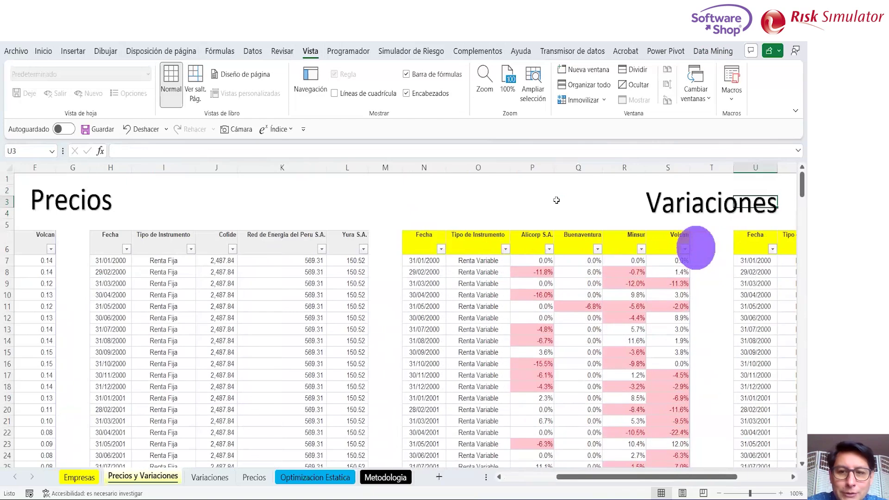
Step: Return to the Renta Variable price table and select its headers from Fecha through Minsur
{"action": "key", "text": "ctrl+Left"}
{"action": "key", "text": "ctrl+Left"}
{"action": "key", "text": "ctrl+Left"}
{"action": "key", "text": "ctrl+Left"}
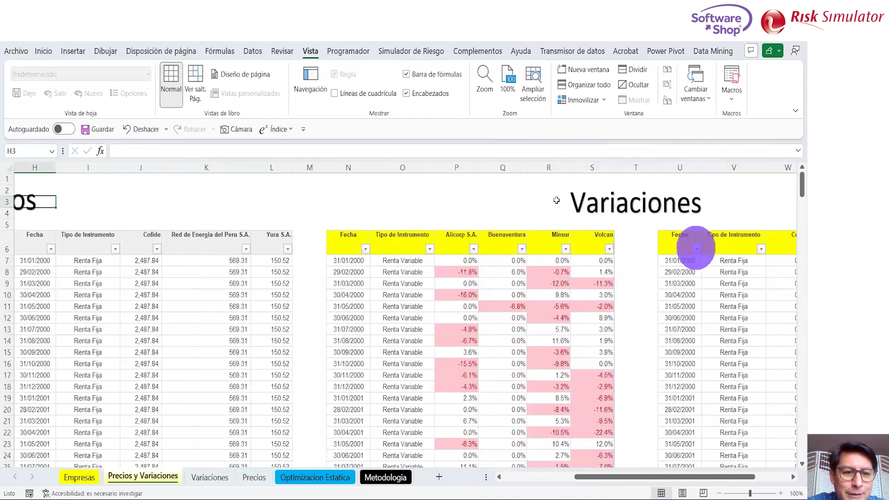
{"action": "key", "text": "ctrl+Down"}
{"action": "key", "text": "shift+Right"}
{"action": "key", "text": "shift+Right"}
{"action": "key", "text": "shift+Right"}
{"action": "key", "text": "shift+Right"}
{"action": "key", "text": "shift+Right"}
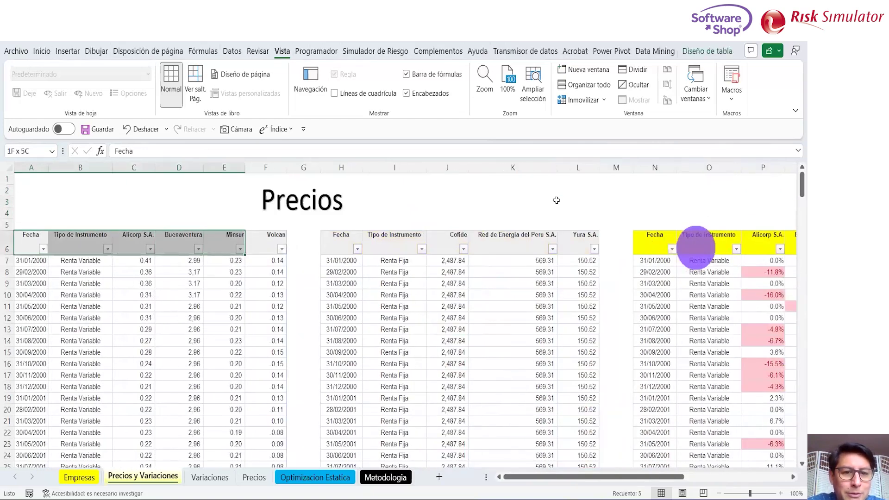
Step: Select the Renta Fija price table's headers starting at Fecha, then move to the empty cell G6
{"action": "key", "text": "Right"}
{"action": "key", "text": "Right"}
{"action": "key", "text": "Right"}
{"action": "key", "text": "Right"}
{"action": "key", "text": "Right"}
{"action": "key", "text": "Right"}
{"action": "key", "text": "Right"}
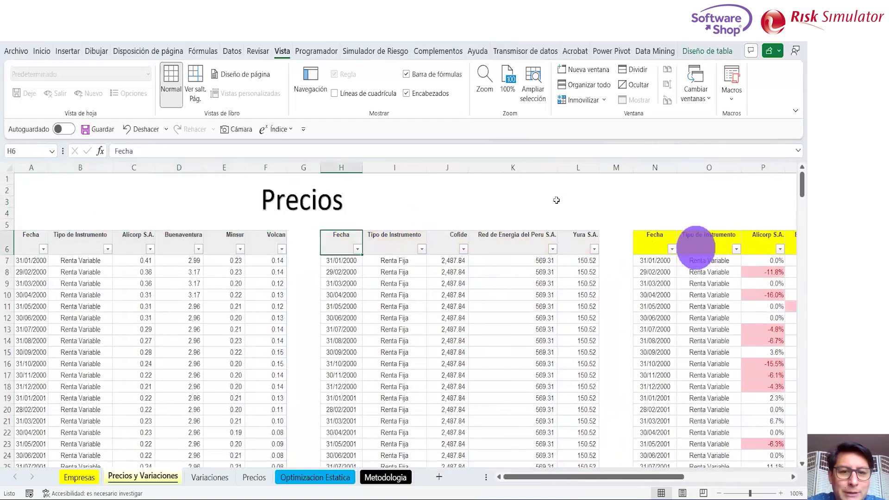
{"action": "key", "text": "shift+Right"}
{"action": "key", "text": "shift+Right"}
{"action": "key", "text": "shift+Right"}
{"action": "key", "text": "shift+Right"}
{"action": "key", "text": "shift+Right"}
{"action": "key", "text": "Left"}
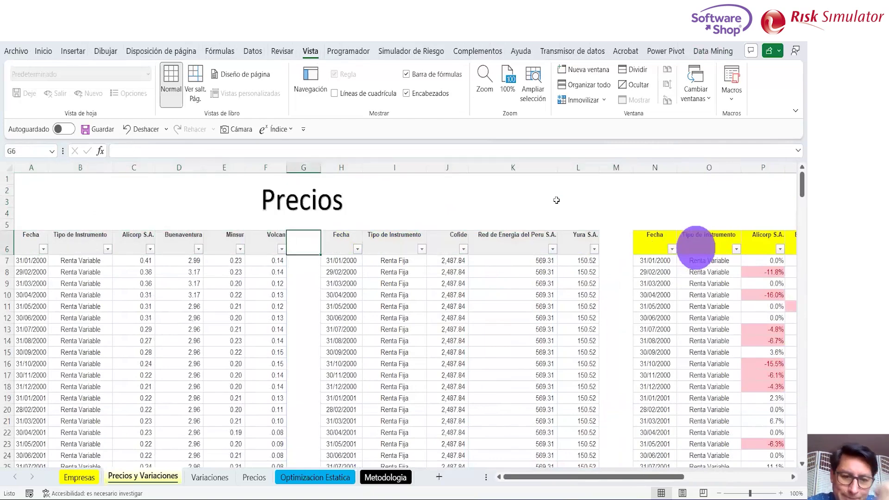
Step: Open the Precios sheet and move the stock price chart slightly upward beside the Tipo de Instrumento slicer
{"action": "left_click", "coordinate": [252, 477]}
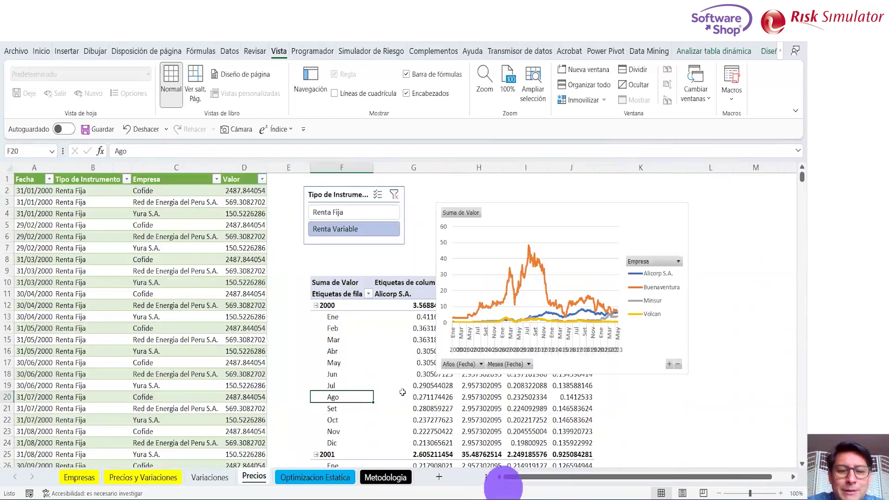
{"action": "left_click", "coordinate": [403, 393]}
{"action": "left_click_drag", "start_coordinate": [523, 211], "coordinate": [520, 200]}
{"action": "left_click", "coordinate": [407, 351]}
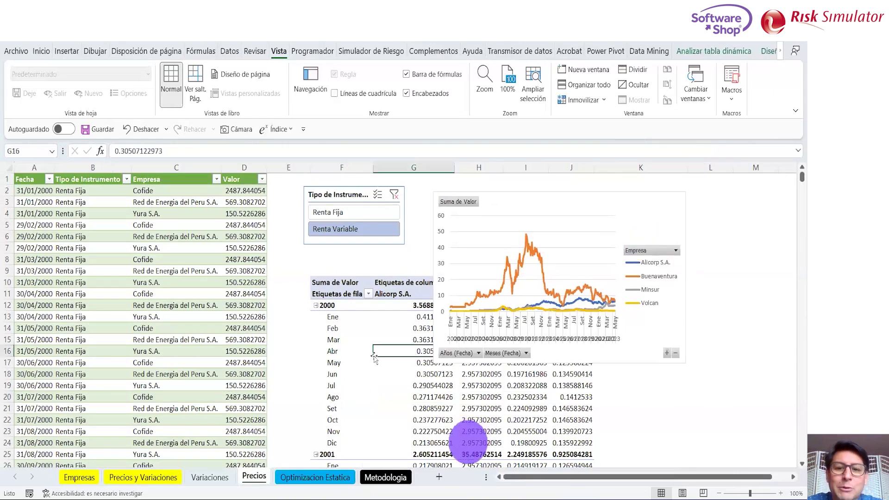
Step: Enlarge the stock price chart in the Precios sheet, making it slightly taller and wider
{"action": "left_click", "coordinate": [483, 200]}
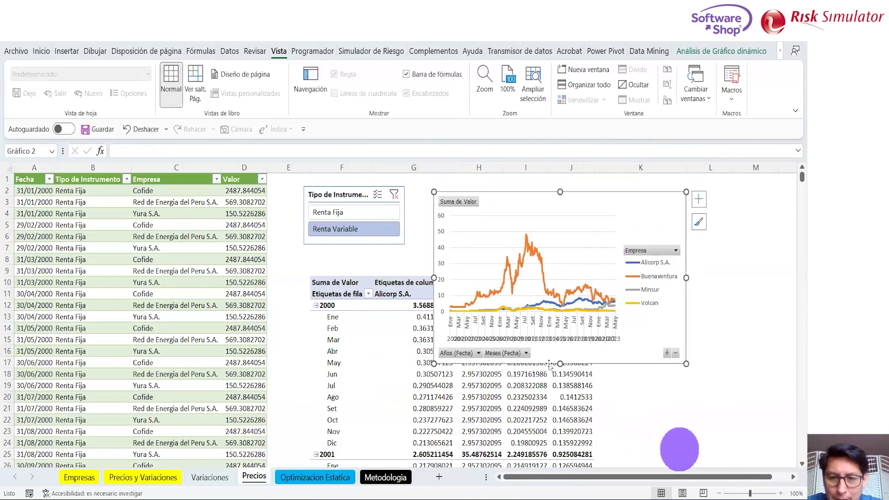
{"action": "left_click_drag", "start_coordinate": [560, 363], "coordinate": [559, 379]}
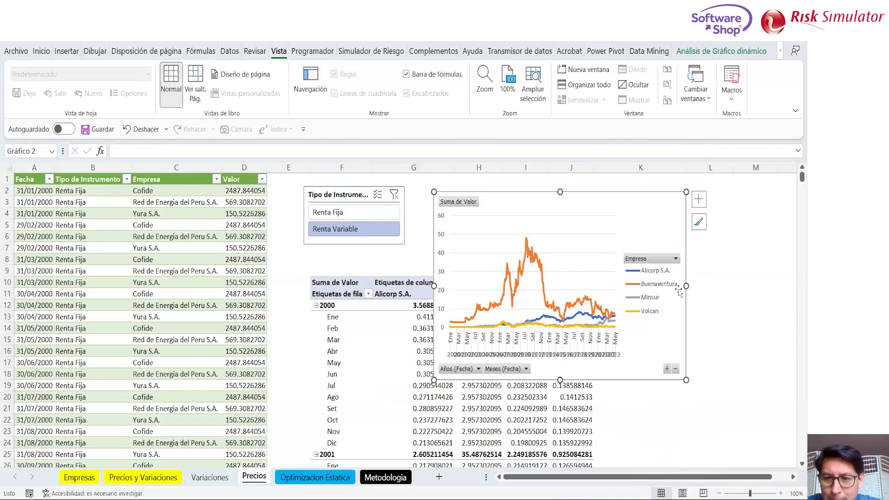
{"action": "left_click_drag", "start_coordinate": [686, 286], "coordinate": [724, 285]}
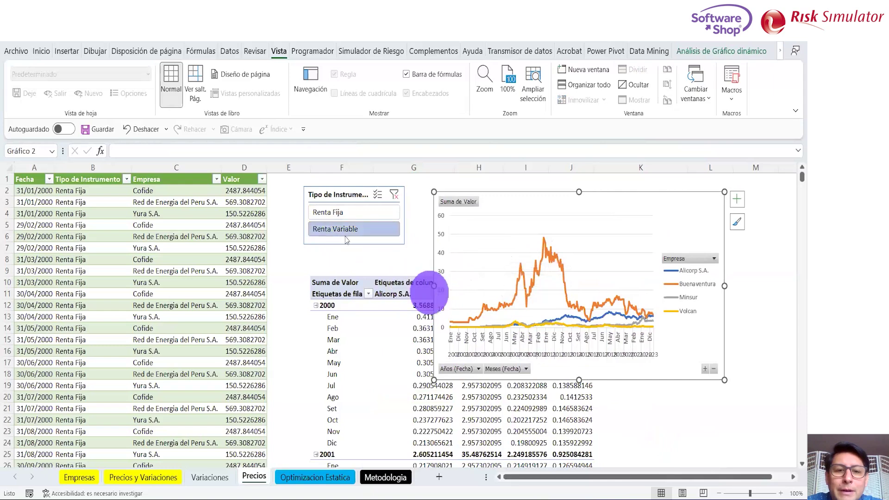
Step: Filter the price chart to Renta Fija and narrow the chart, leaving it deselected
{"action": "left_click", "coordinate": [342, 213]}
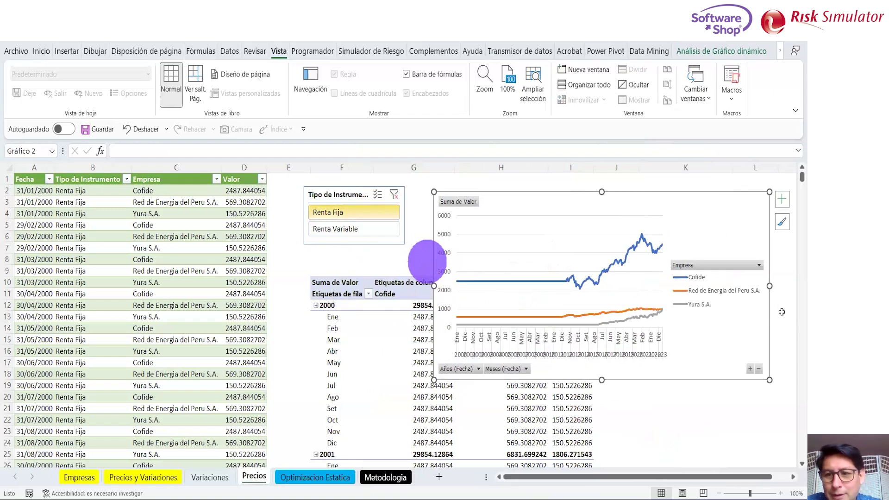
{"action": "left_click_drag", "start_coordinate": [769, 286], "coordinate": [716, 281]}
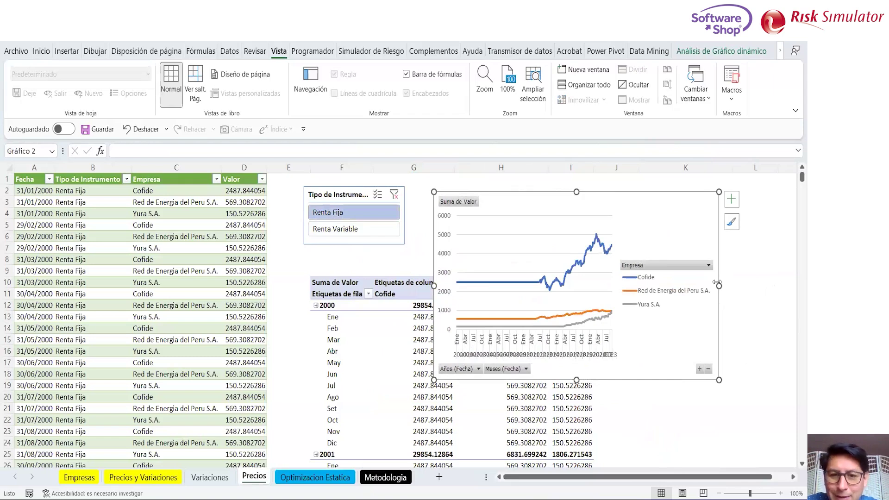
{"action": "left_click", "coordinate": [379, 350]}
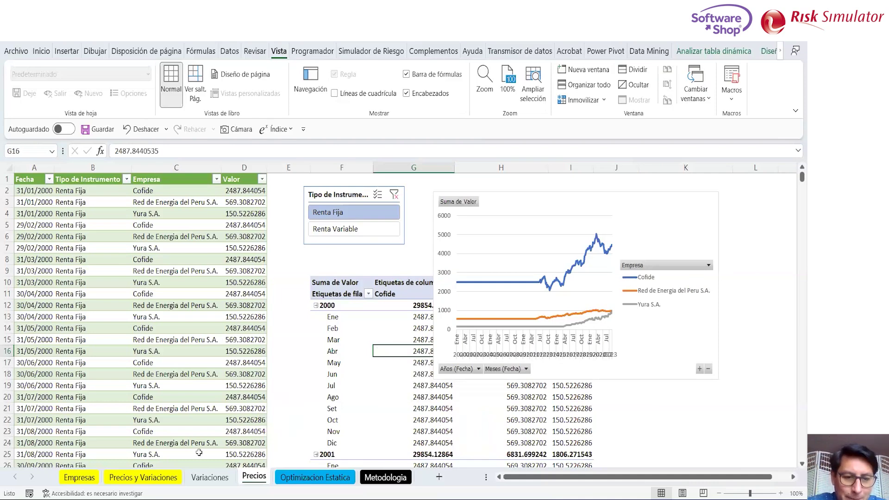
Step: Open the Variaciones sheet, select the pivot table's month labels, and move the variations chart closer to the slicer
{"action": "left_click", "coordinate": [207, 480]}
{"action": "left_click", "coordinate": [210, 477]}
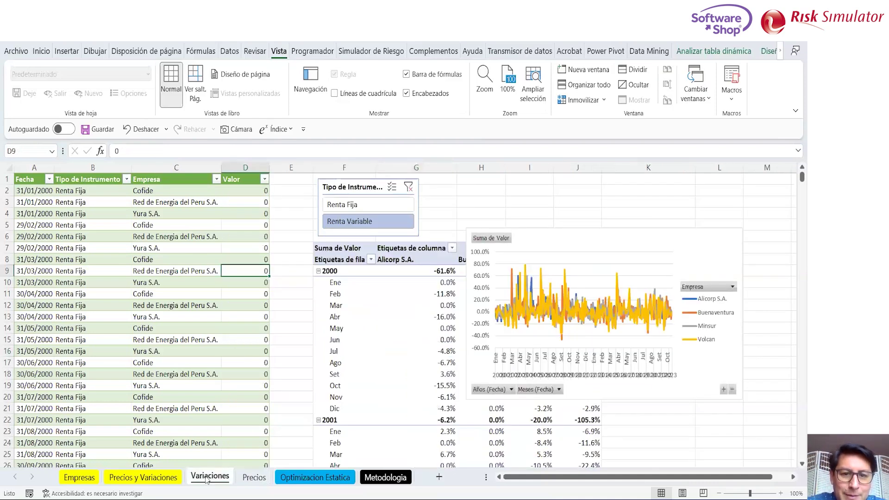
{"action": "left_click", "coordinate": [369, 335]}
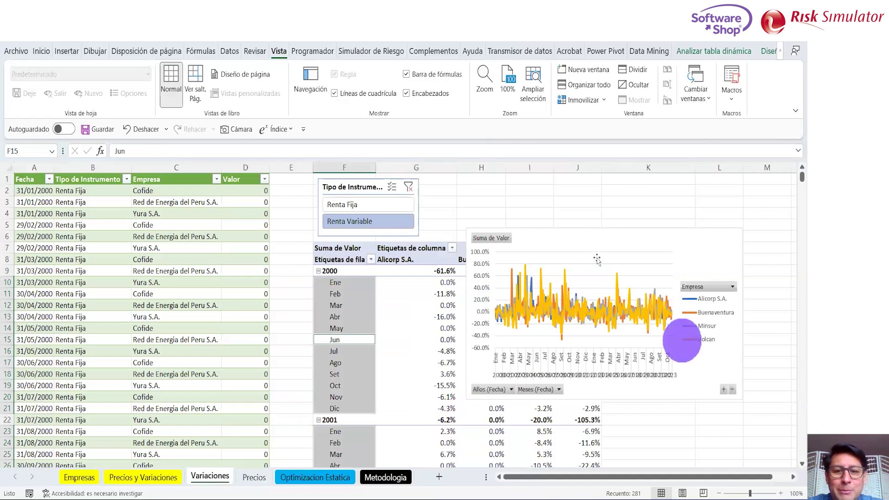
{"action": "left_click", "coordinate": [608, 210]}
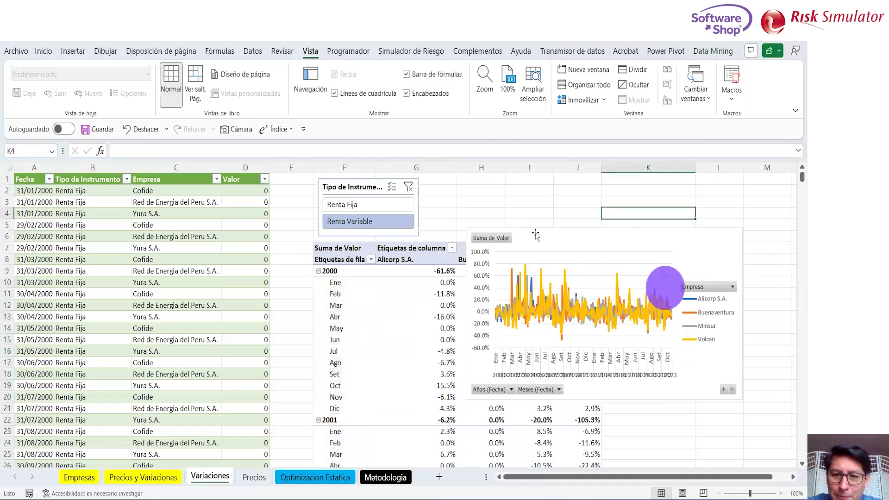
{"action": "left_click_drag", "start_coordinate": [534, 233], "coordinate": [510, 228]}
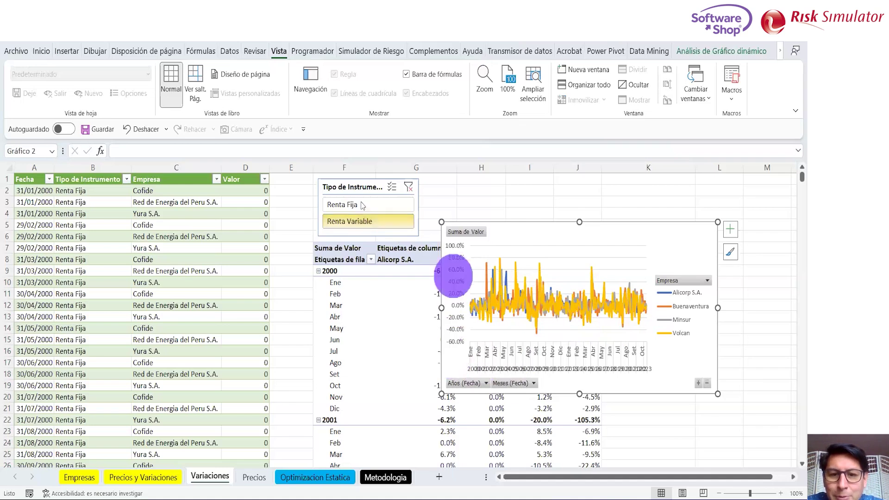
Step: Alternate the variations chart between Renta Fija and Renta Variable to compare volatility, ending with Renta Variable
{"action": "mouse_move", "coordinate": [378, 297]}
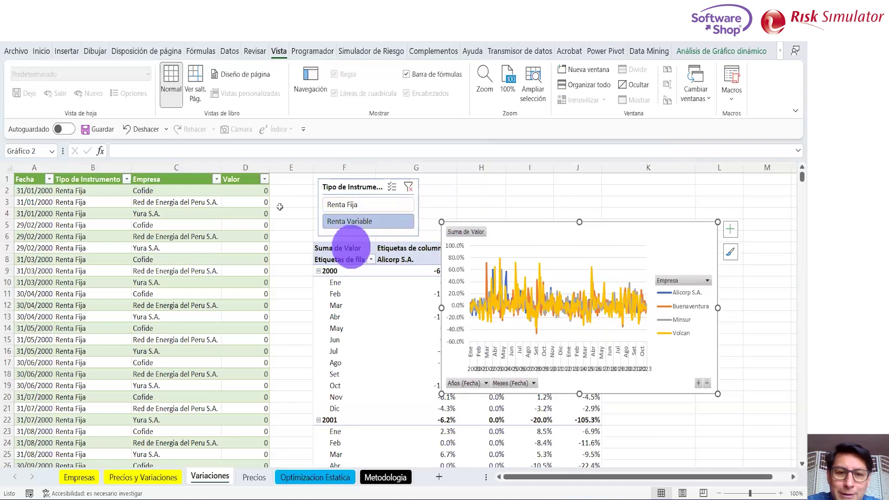
{"action": "left_click", "coordinate": [347, 205]}
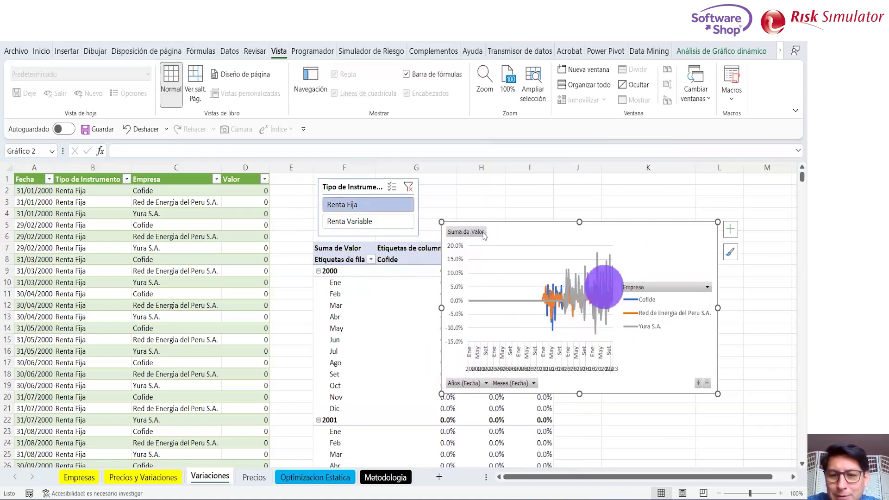
{"action": "left_click", "coordinate": [348, 223]}
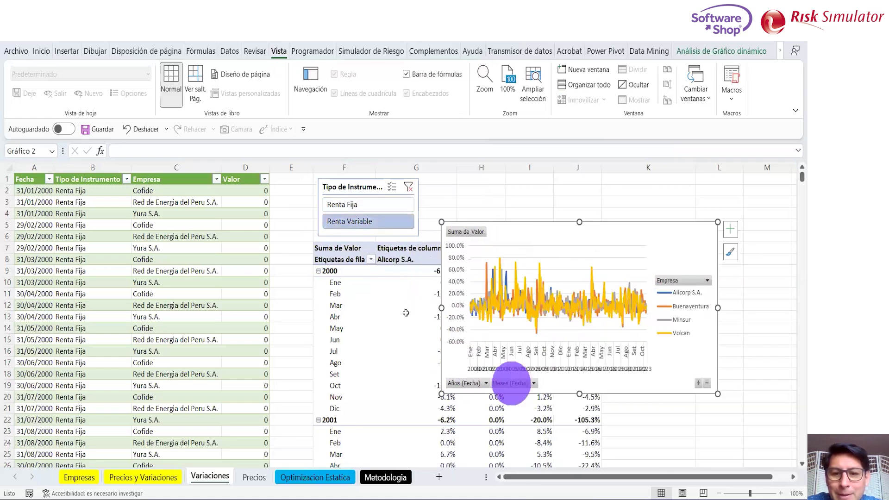
{"action": "left_click", "coordinate": [379, 206]}
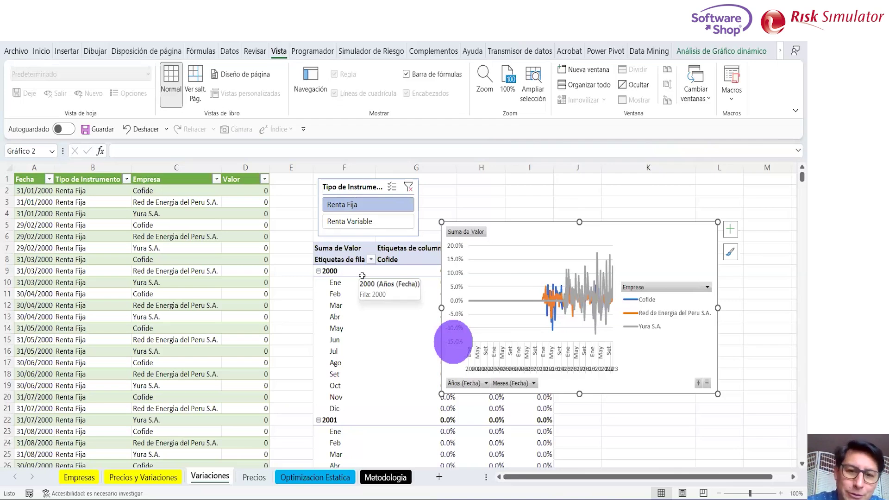
{"action": "left_click", "coordinate": [273, 225]}
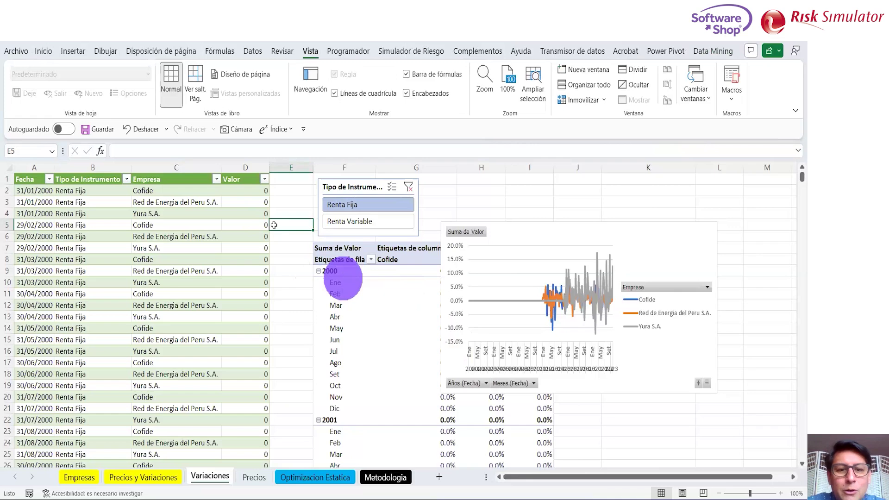
{"action": "left_click", "coordinate": [374, 226]}
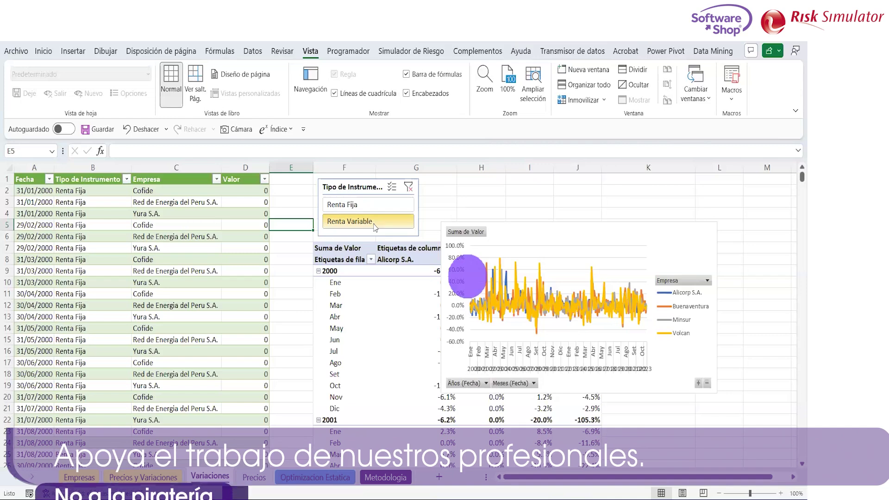
Step: View the Optimizacion Estatica summary table and the portfolio mean and variance text in the Metodologia sheet
{"action": "left_click", "coordinate": [290, 478]}
{"action": "left_click", "coordinate": [273, 398]}
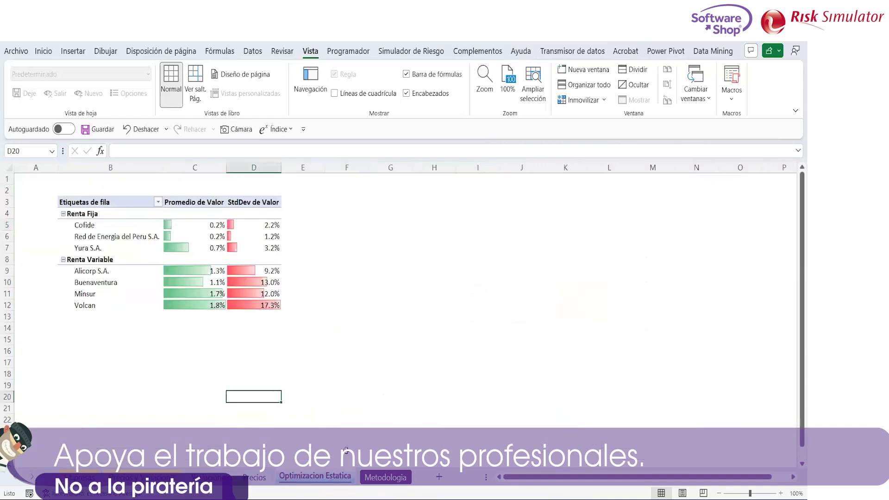
{"action": "left_click", "coordinate": [371, 480]}
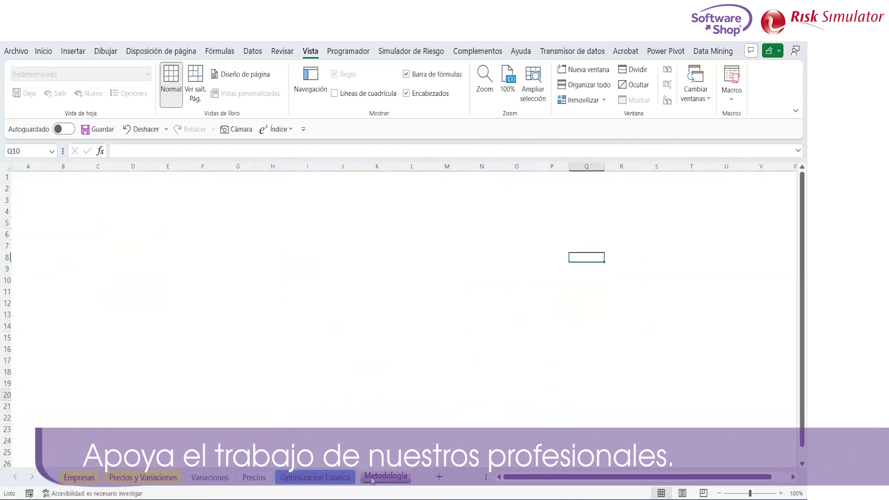
{"action": "left_click", "coordinate": [500, 250]}
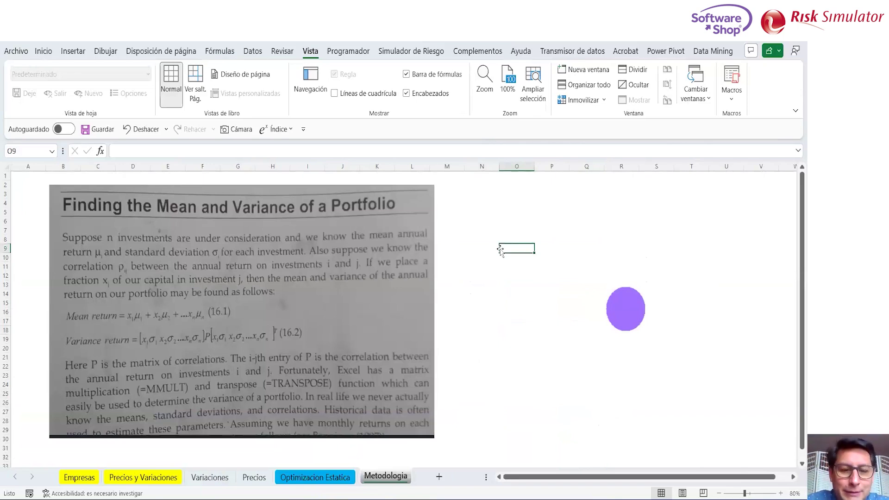
Step: Return to the Optimizacion Estatica sheet and select the pivot table's Etiquetas de fila header
{"action": "left_click", "coordinate": [291, 481]}
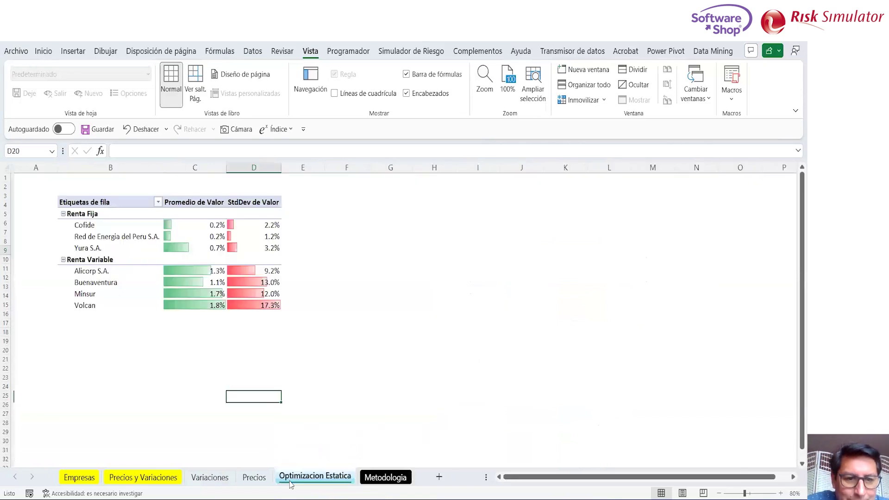
{"action": "left_click", "coordinate": [351, 314]}
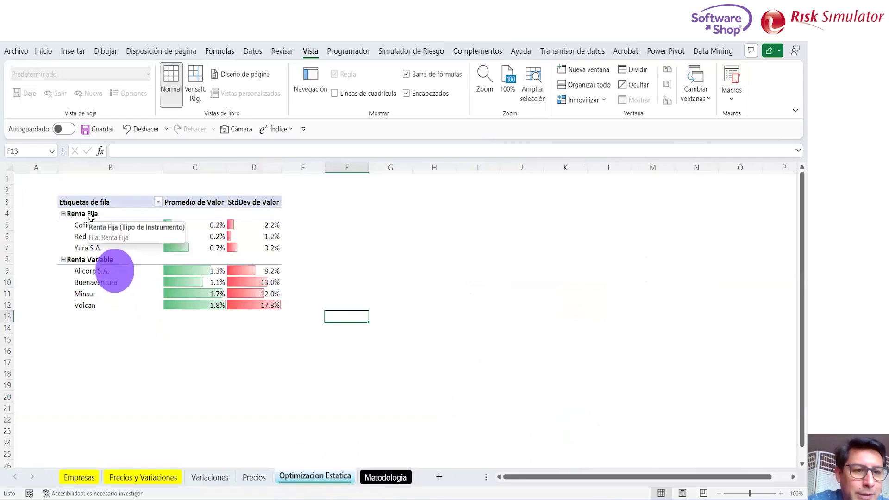
{"action": "left_click", "coordinate": [101, 204]}
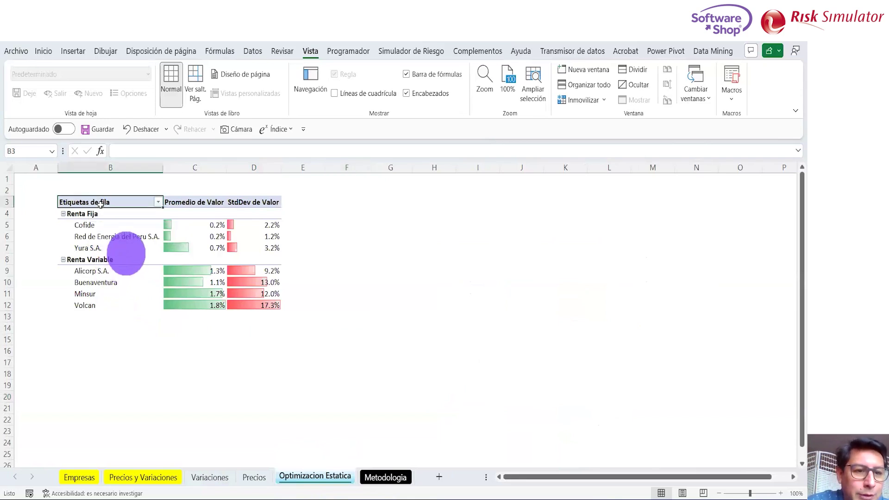
Step: Review the pivot table's row labels, Promedio de Valor column and StdDev de Valor column by selecting each in turn
{"action": "left_click", "coordinate": [103, 240]}
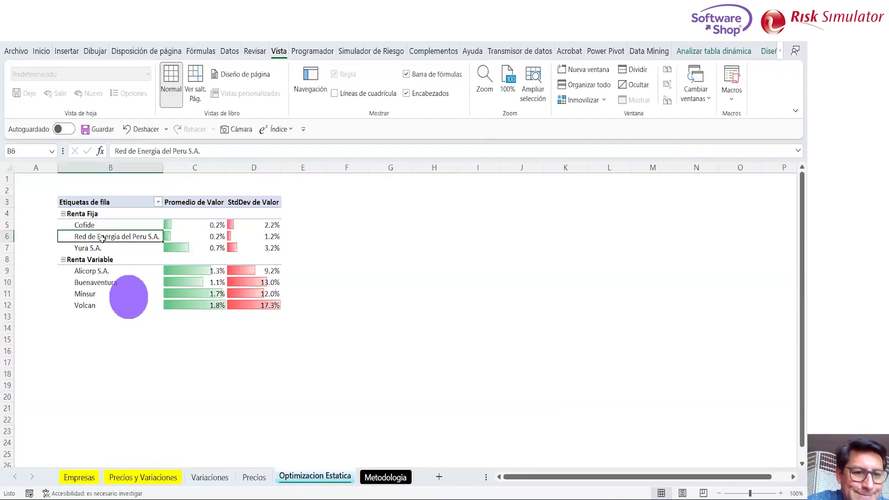
{"action": "left_click", "coordinate": [92, 208]}
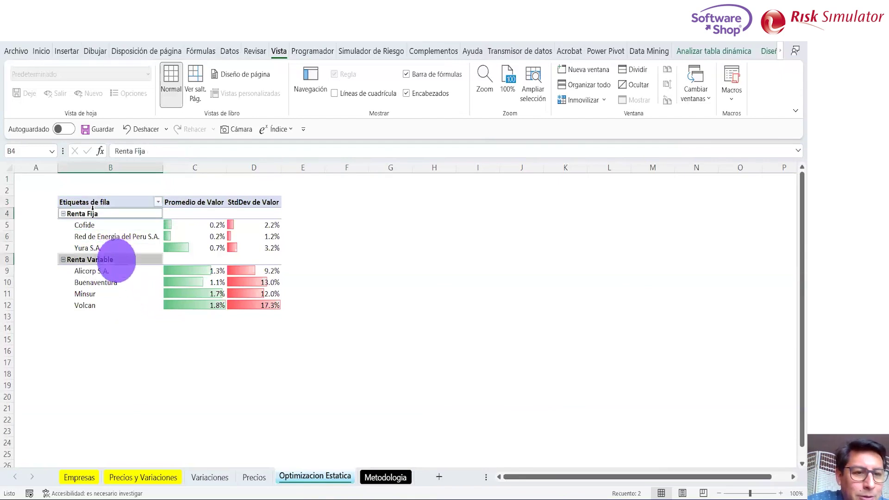
{"action": "left_click_drag", "start_coordinate": [92, 212], "coordinate": [103, 303]}
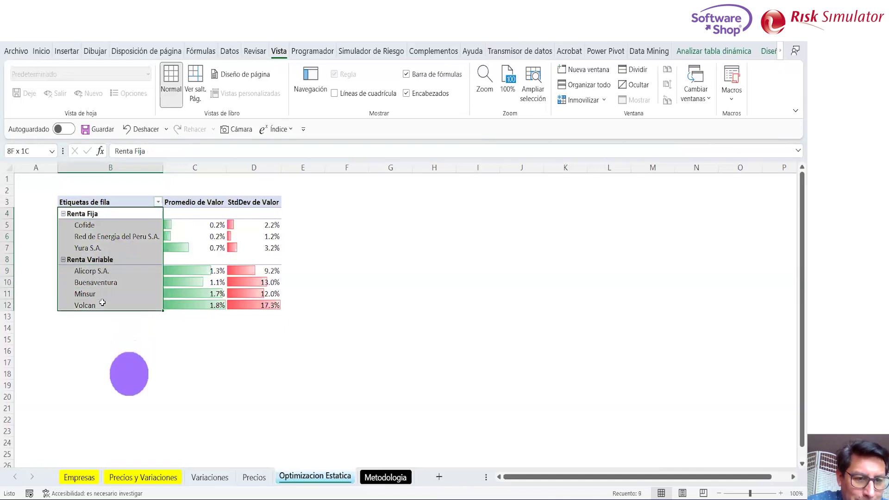
{"action": "left_click", "coordinate": [193, 235]}
{"action": "left_click_drag", "start_coordinate": [201, 212], "coordinate": [198, 294]}
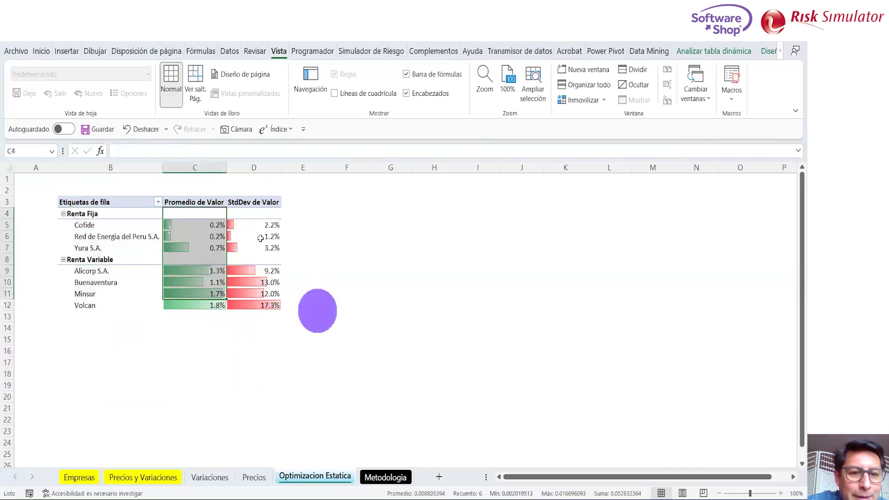
{"action": "left_click_drag", "start_coordinate": [261, 215], "coordinate": [257, 305]}
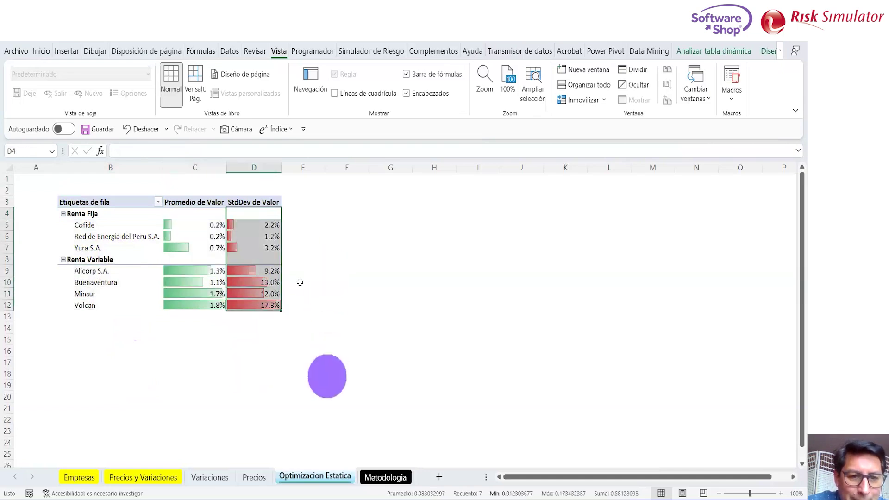
{"action": "left_click", "coordinate": [344, 263]}
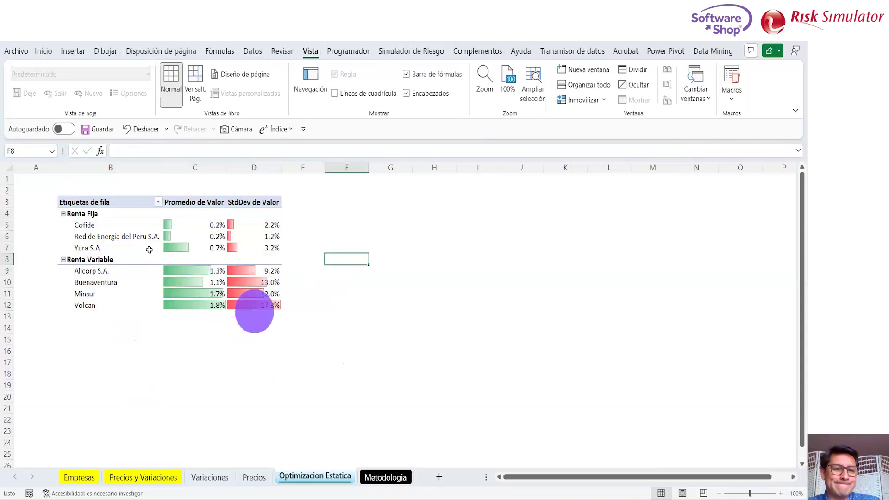
{"action": "left_click", "coordinate": [104, 243]}
{"action": "right_click", "coordinate": [104, 248]}
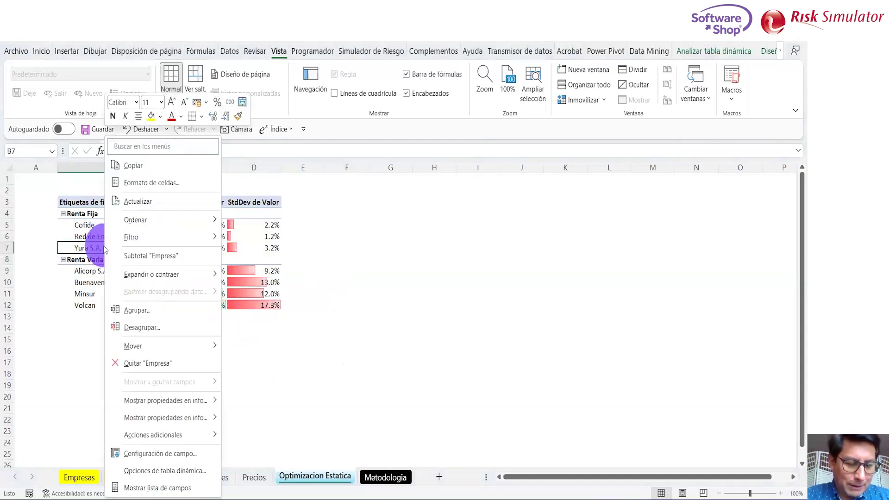
{"action": "left_click", "coordinate": [321, 224]}
{"action": "left_click", "coordinate": [321, 224]}
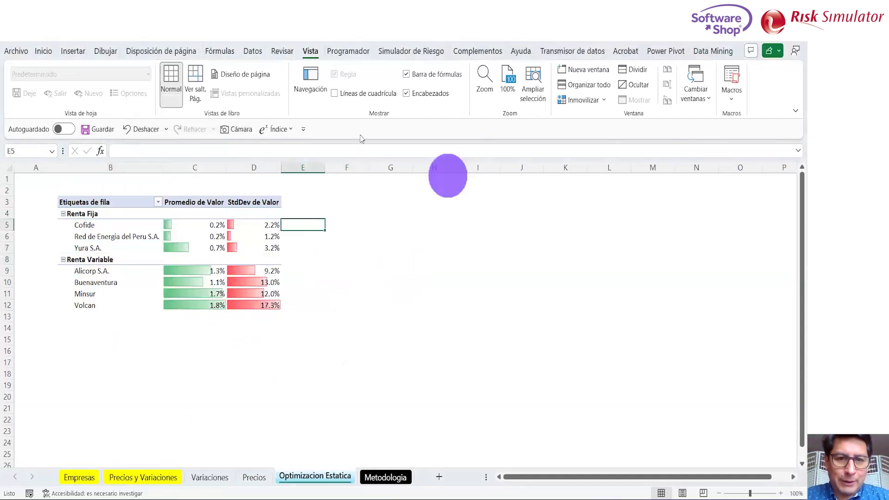
Step: Change the pivot table's report layout to tabular form
{"action": "left_click", "coordinate": [115, 236]}
{"action": "left_click", "coordinate": [769, 52]}
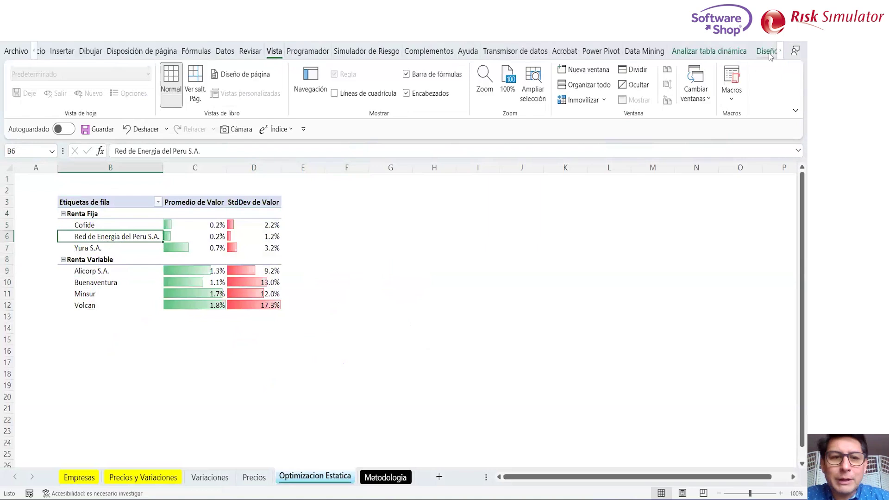
{"action": "left_click", "coordinate": [109, 99]}
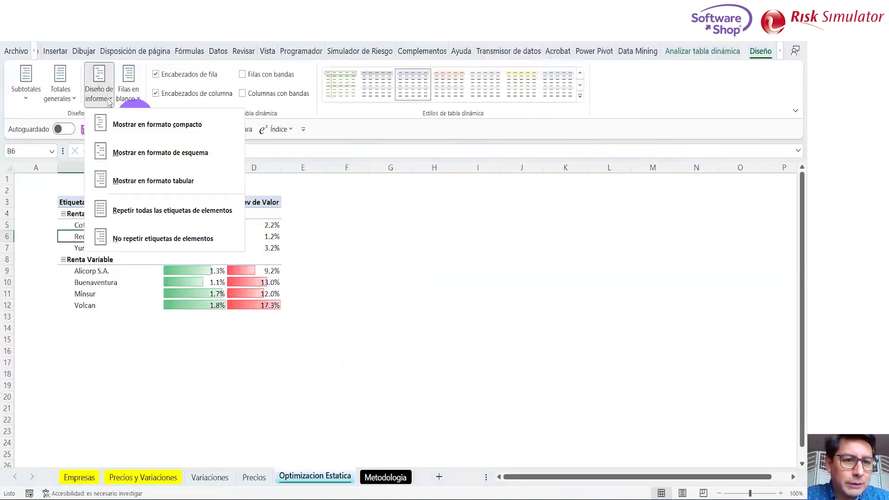
{"action": "left_click", "coordinate": [128, 180]}
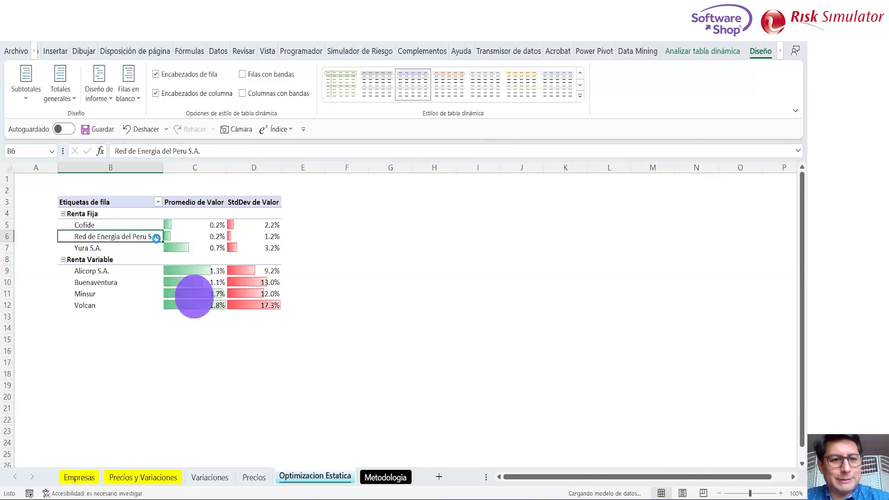
Step: Examine the Renta Fija and Renta Variable blocks of the tabular pivot table, then the averages of Renta Fija
{"action": "left_click", "coordinate": [436, 247]}
{"action": "left_click_drag", "start_coordinate": [125, 218], "coordinate": [358, 233]}
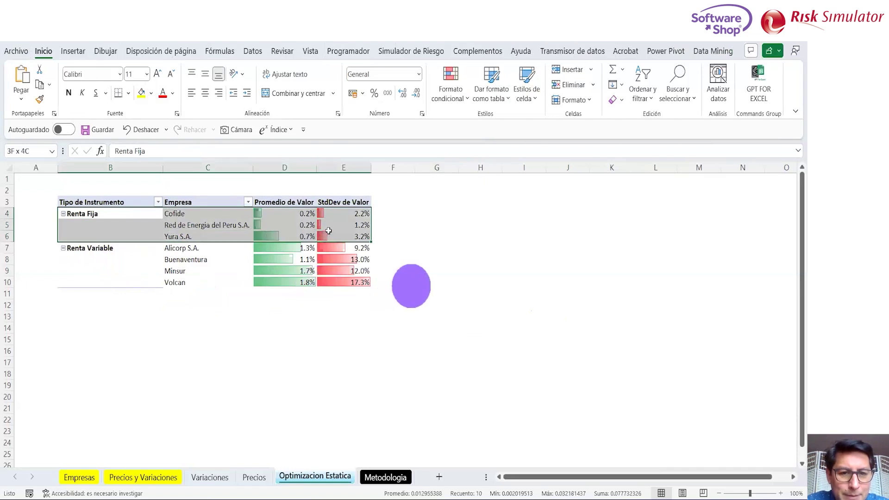
{"action": "left_click_drag", "start_coordinate": [99, 248], "coordinate": [324, 277]}
{"action": "left_click", "coordinate": [419, 247]}
{"action": "left_click_drag", "start_coordinate": [284, 217], "coordinate": [286, 232]}
{"action": "left_click", "coordinate": [391, 228]}
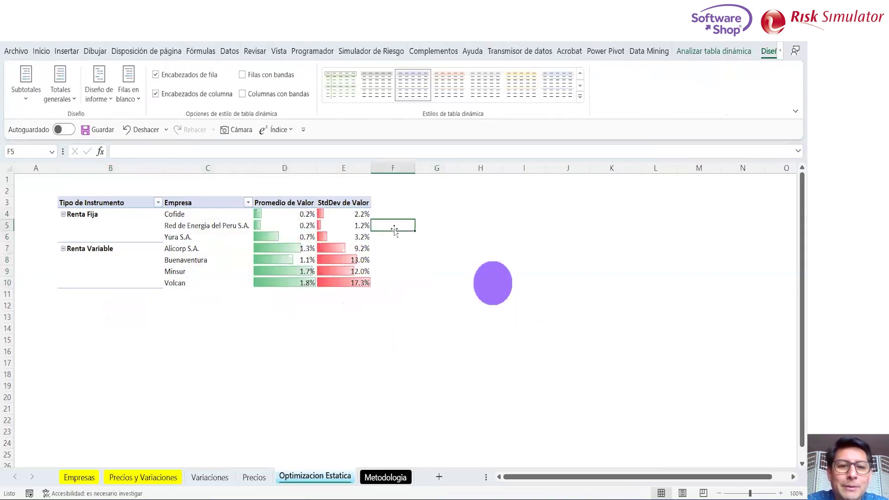
Step: Highlight the Renta Fija rows from Tipo de Instrumento through Promedio de Valor to review their average returns
{"action": "left_click", "coordinate": [289, 213]}
{"action": "key", "text": "shift+Down"}
{"action": "key", "text": "shift+Down"}
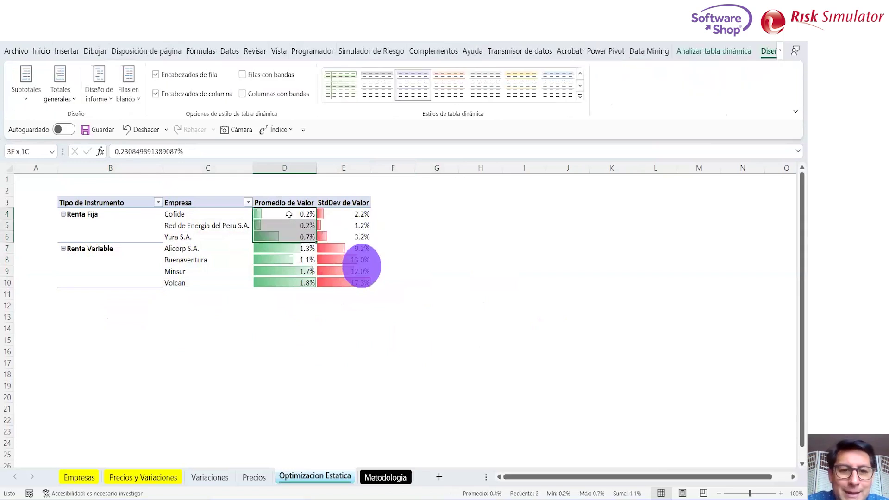
{"action": "key", "text": "shift+Left"}
{"action": "key", "text": "shift+Left"}
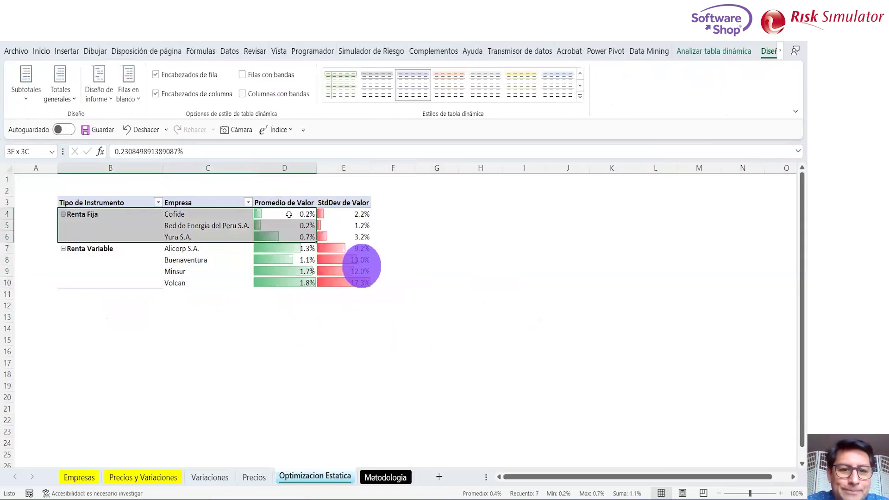
Step: Highlight the Renta Variable rows from Tipo de Instrumento through Promedio de Valor to review their average returns
{"action": "key", "text": "Down"}
{"action": "key", "text": "Down"}
{"action": "key", "text": "Down"}
{"action": "key", "text": "shift+Down"}
{"action": "key", "text": "shift+Down"}
{"action": "key", "text": "shift+Down"}
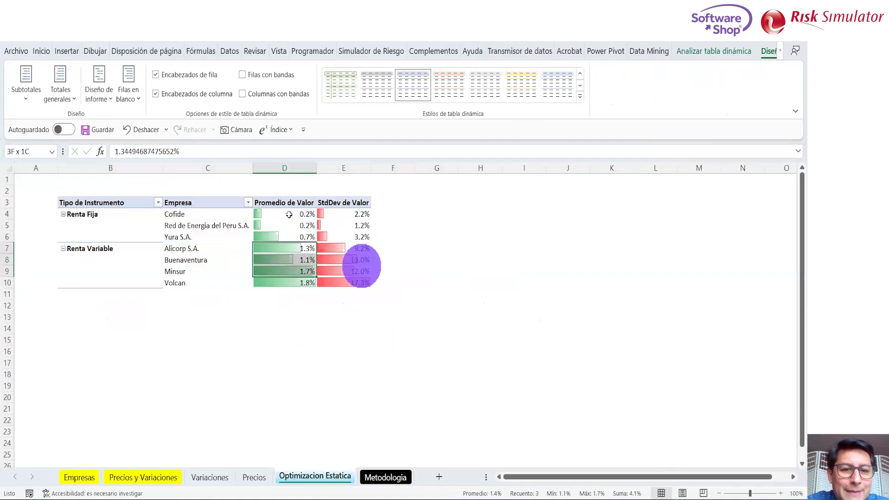
{"action": "key", "text": "shift+Left"}
{"action": "key", "text": "shift+Left"}
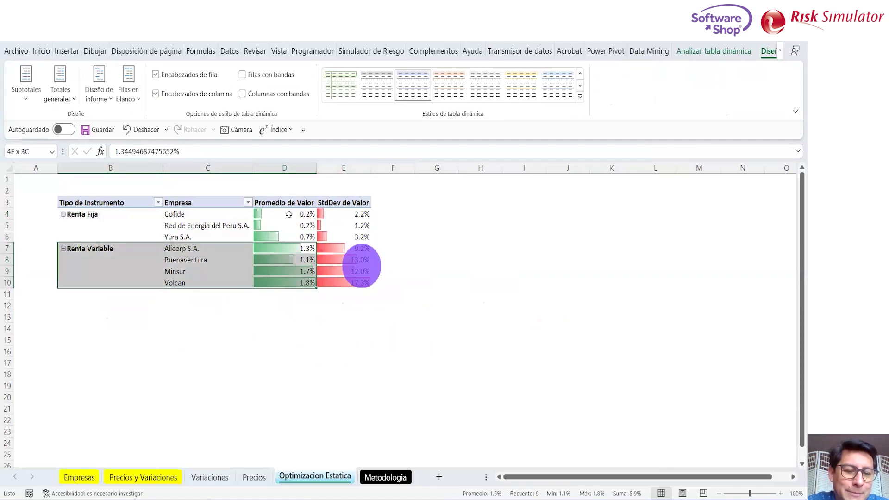
Step: Select the Renta Fija rows starting from the StdDev de Valor column to review their risk alongside their returns
{"action": "key", "text": "Up"}
{"action": "key", "text": "Up"}
{"action": "key", "text": "Up"}
{"action": "key", "text": "Up"}
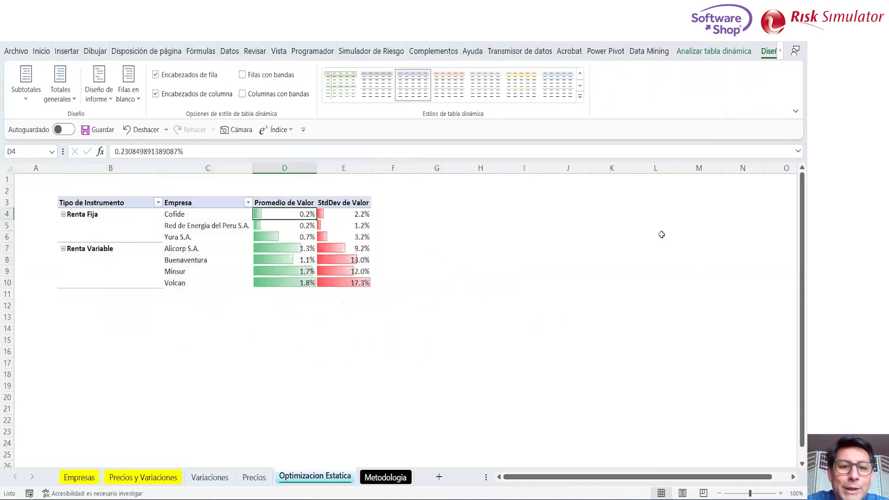
{"action": "key", "text": "Right"}
{"action": "key", "text": "Down"}
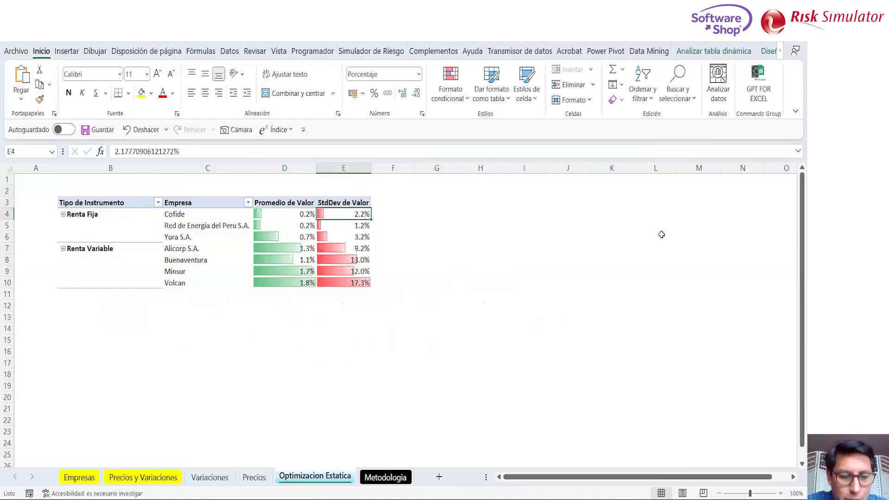
{"action": "key", "text": "shift+Down"}
{"action": "key", "text": "shift+Down"}
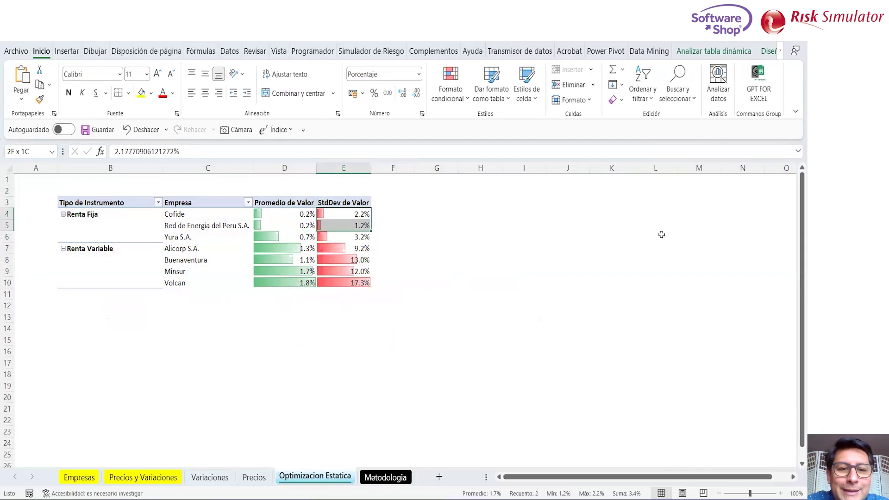
{"action": "key", "text": "shift+Left"}
{"action": "key", "text": "shift+Left"}
{"action": "key", "text": "shift+Left"}
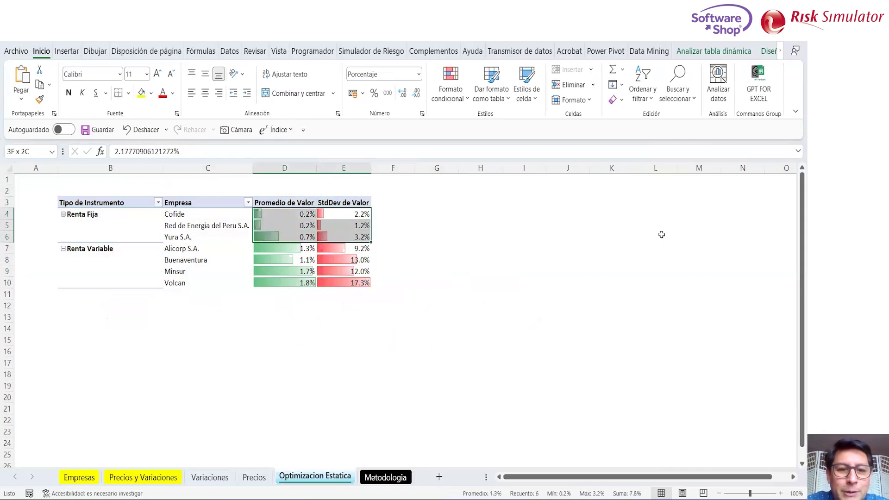
Step: Select the Renta Variable rows across all four columns to review their standard deviations alongside their returns
{"action": "key", "text": "Down"}
{"action": "key", "text": "Down"}
{"action": "key", "text": "Down"}
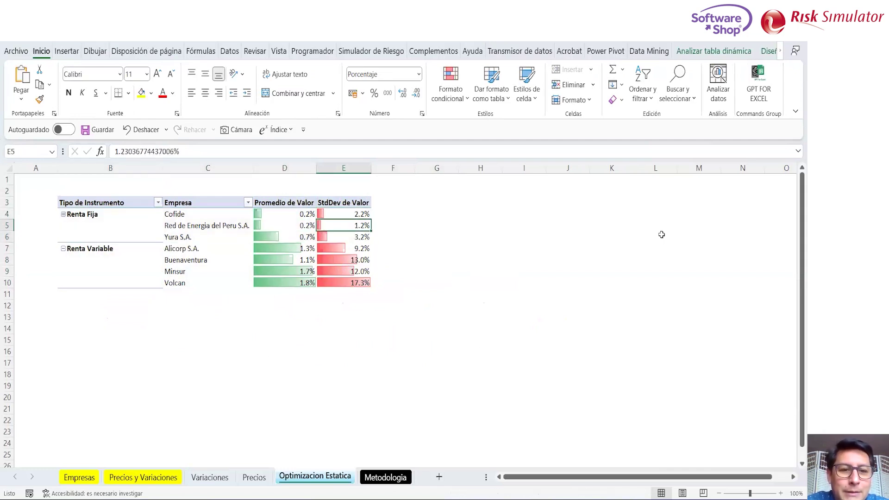
{"action": "key", "text": "shift+Down"}
{"action": "key", "text": "shift+Down"}
{"action": "key", "text": "shift+Down"}
{"action": "key", "text": "shift+Left"}
{"action": "key", "text": "shift+Left"}
{"action": "key", "text": "shift+Left"}
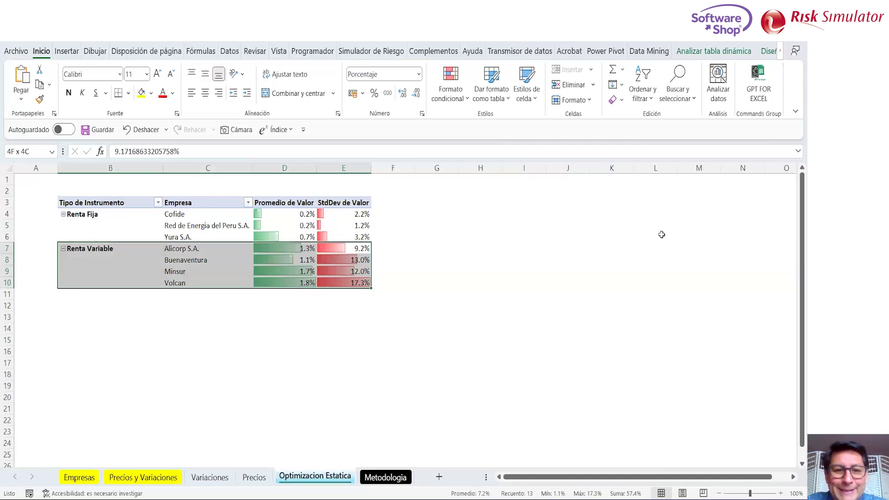
{"action": "key", "text": "Right"}
{"action": "key", "text": "Right"}
{"action": "key", "text": "Right"}
{"action": "key", "text": "Right"}
{"action": "key", "text": "Right"}
{"action": "key", "text": "Up"}
{"action": "key", "text": "Up"}
{"action": "key", "text": "Up"}
{"action": "key", "text": "Up"}
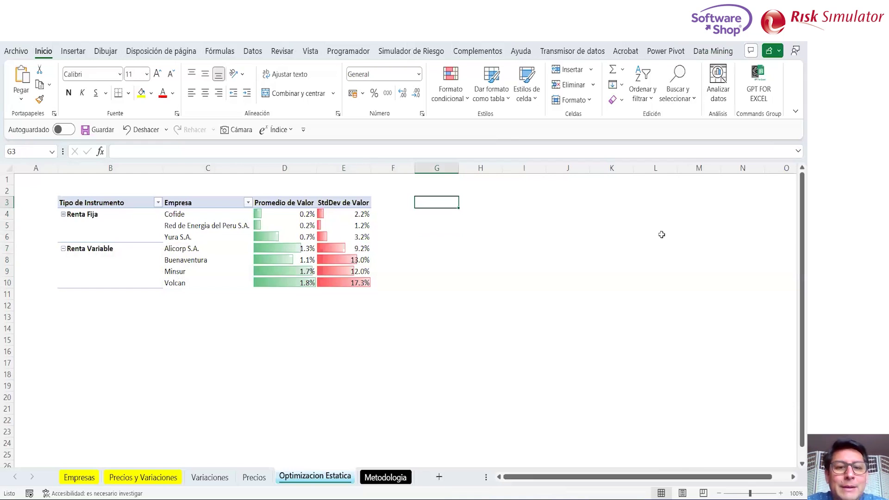
Step: Select the company names from Cofide to Volcan in the Empresa column
{"action": "key", "text": "Left"}
{"action": "key", "text": "Left"}
{"action": "key", "text": "Left"}
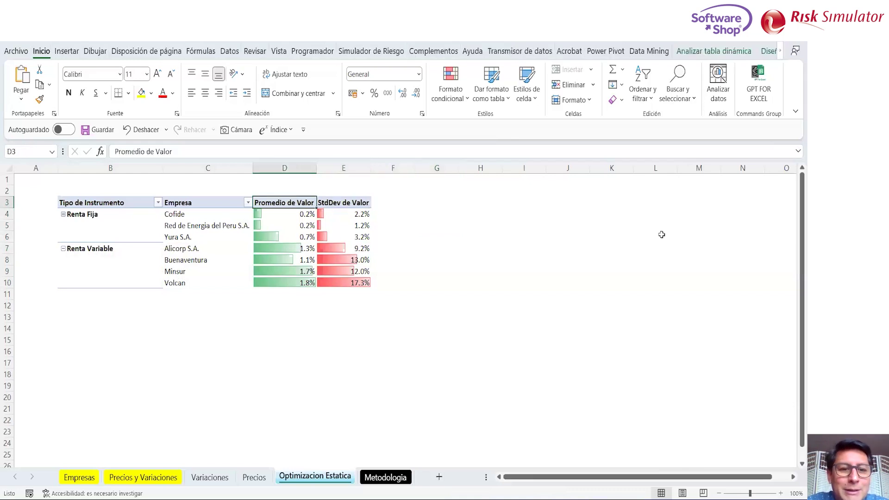
{"action": "key", "text": "Left"}
{"action": "key", "text": "Down"}
{"action": "key", "text": "shift+Down"}
{"action": "key", "text": "shift+Down"}
{"action": "key", "text": "shift+Down"}
{"action": "key", "text": "shift+Down"}
{"action": "key", "text": "shift+Down"}
{"action": "key", "text": "shift+Down"}
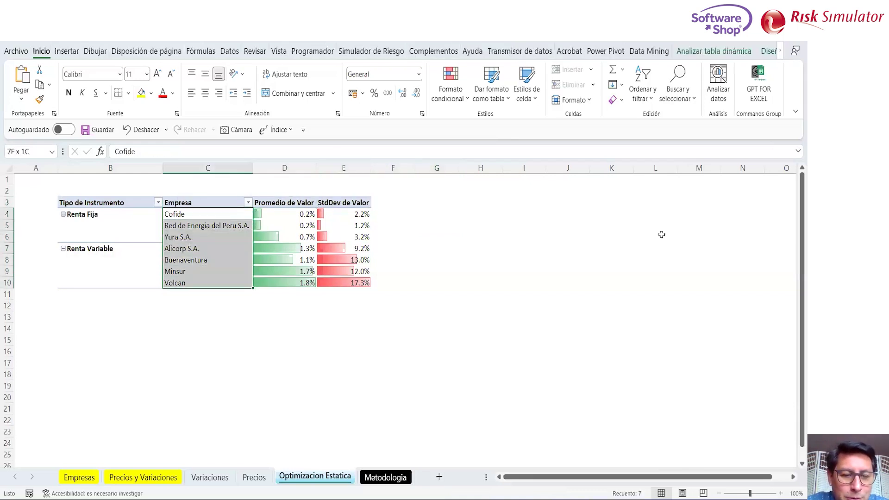
Step: Merge and center cells H1:I1 above the empty area beside the pivot table
{"action": "key", "text": "Right"}
{"action": "key", "text": "Right"}
{"action": "key", "text": "Right"}
{"action": "key", "text": "Right"}
{"action": "key", "text": "Right"}
{"action": "key", "text": "Up"}
{"action": "key", "text": "Up"}
{"action": "key", "text": "Up"}
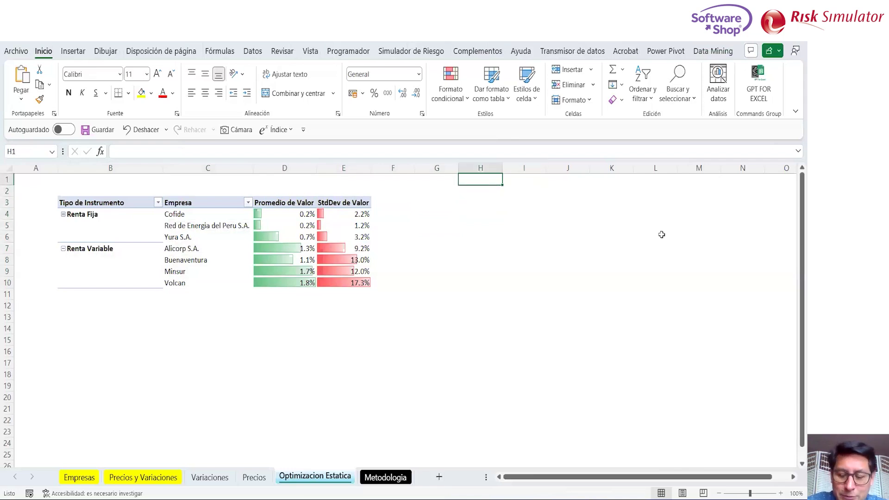
{"action": "key", "text": "shift+Right"}
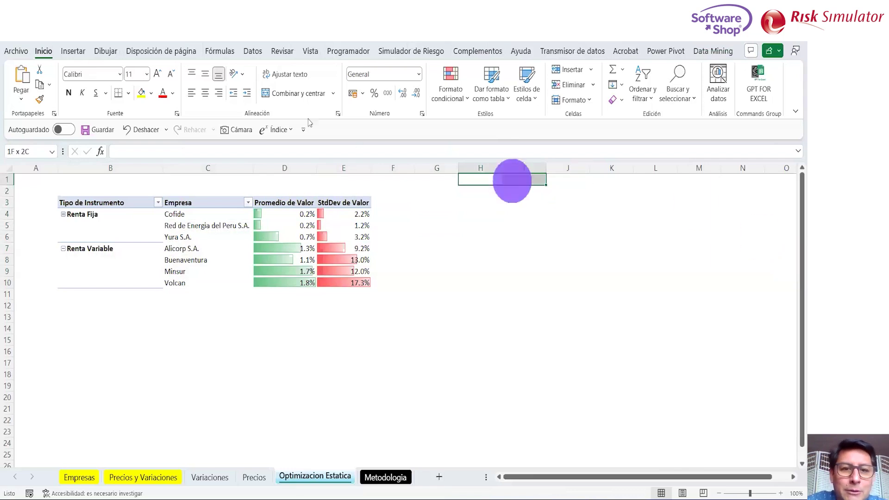
{"action": "left_click", "coordinate": [293, 95]}
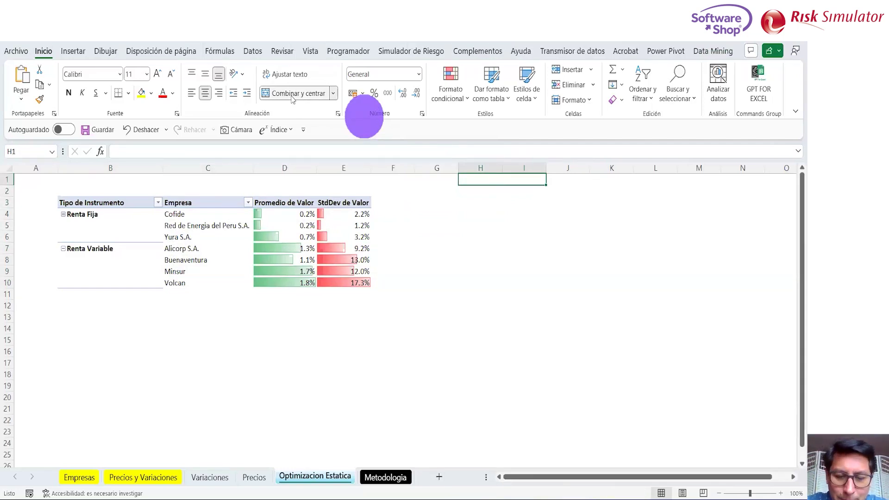
Step: Enter the heading "Pesos Individuales" in merged cell H1 and give it a gray fill
{"action": "type", "text": "Pesos I"}
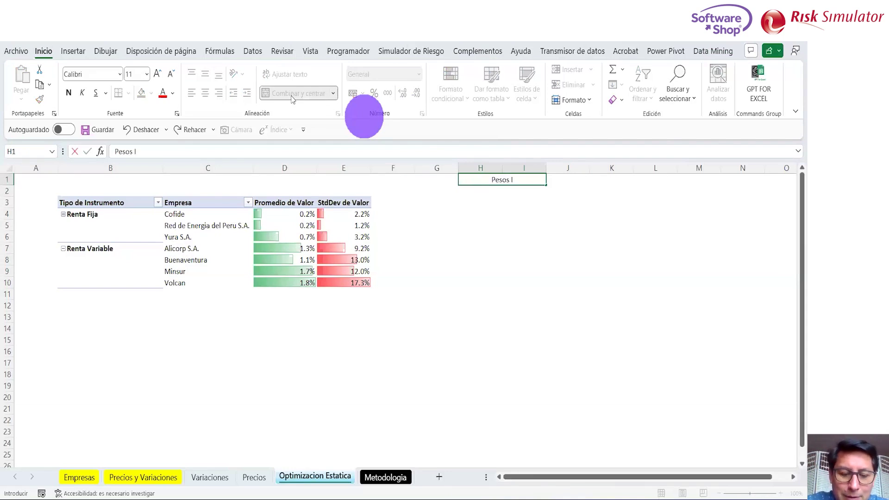
{"action": "type", "text": "ndividuales"}
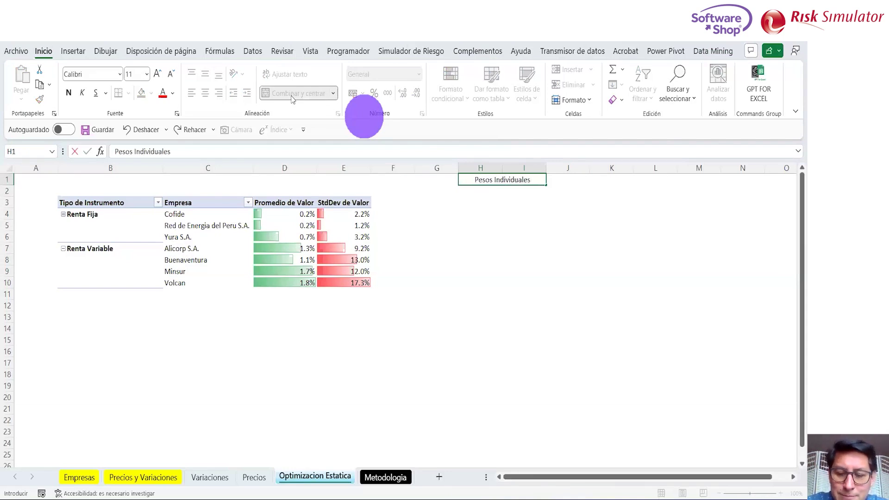
{"action": "key", "text": "Return"}
{"action": "key", "text": "Up"}
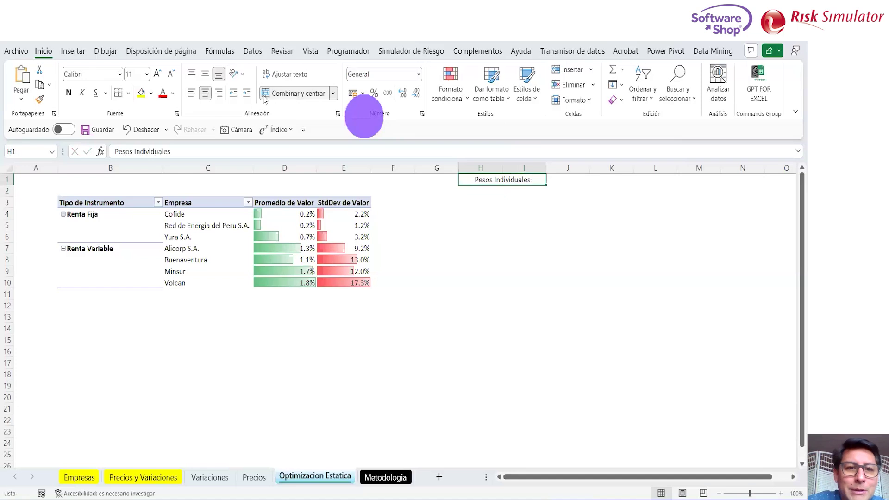
{"action": "left_click", "coordinate": [150, 93]}
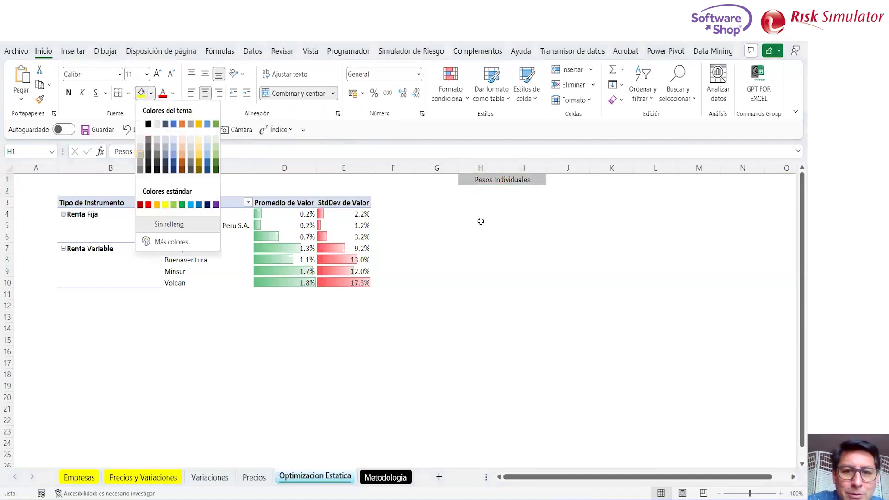
Step: Fill cells H3:I3 below the "Pesos Individuales" heading with a light gray
{"action": "left_click", "coordinate": [467, 203]}
{"action": "left_click", "coordinate": [466, 201]}
{"action": "left_click_drag", "start_coordinate": [465, 202], "coordinate": [523, 203]}
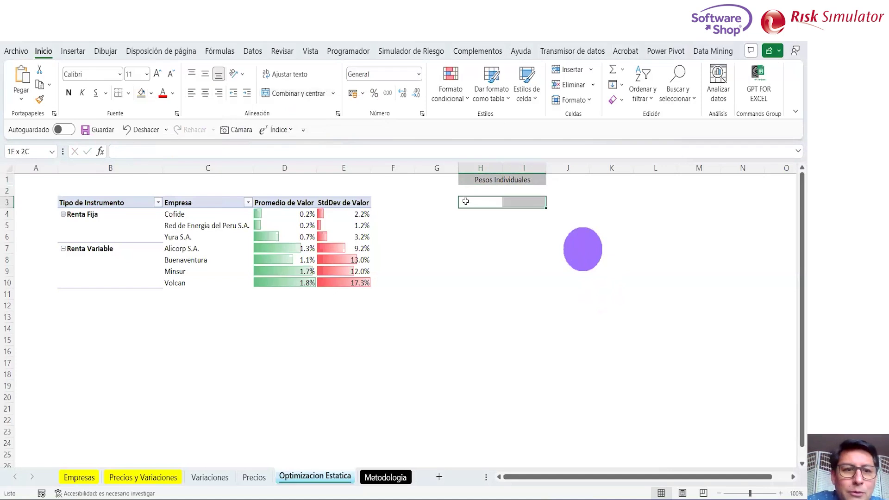
{"action": "left_click", "coordinate": [151, 94]}
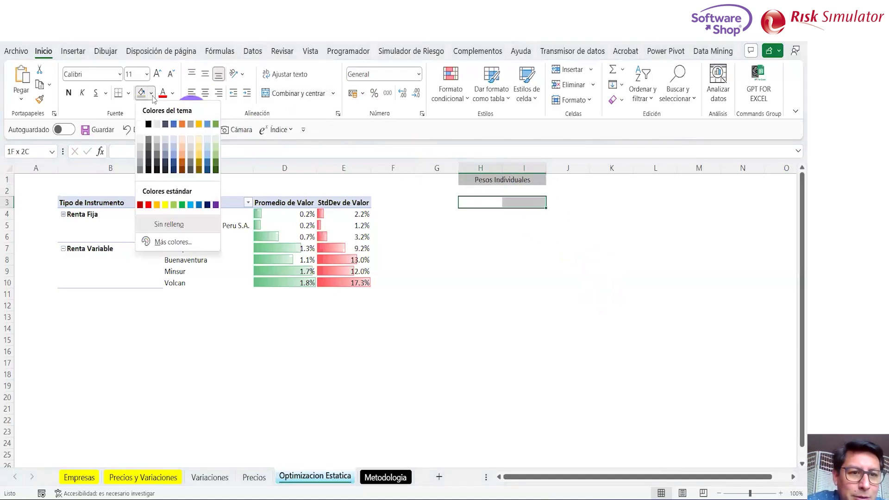
{"action": "left_click", "coordinate": [141, 142]}
Step: Enter the column headers "Port. Actual" in H3 and "Port. Optimiz" in I3
{"action": "key", "text": "shift+Left"}
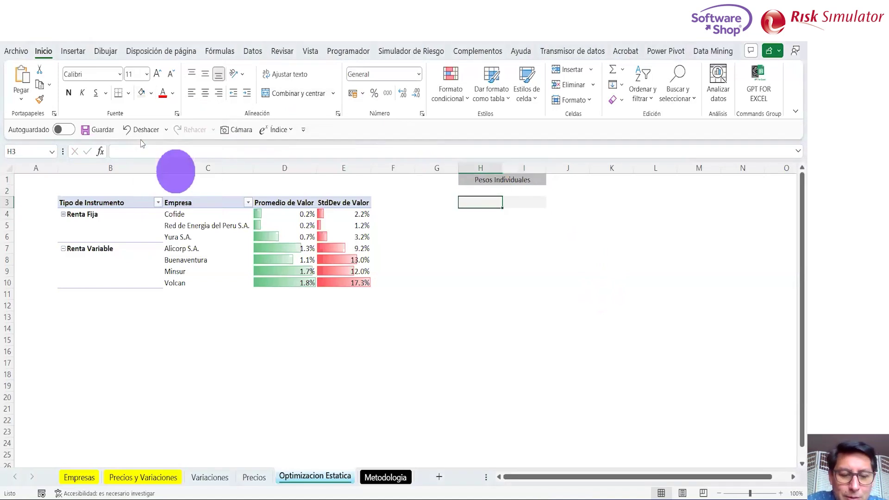
{"action": "type", "text": "Ac"}
{"action": "key", "text": "BackSpace"}
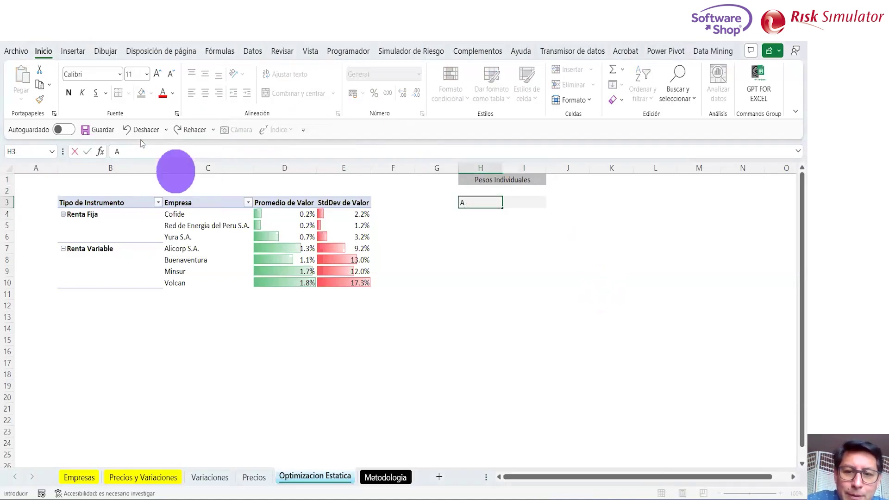
{"action": "type", "text": "Porta"}
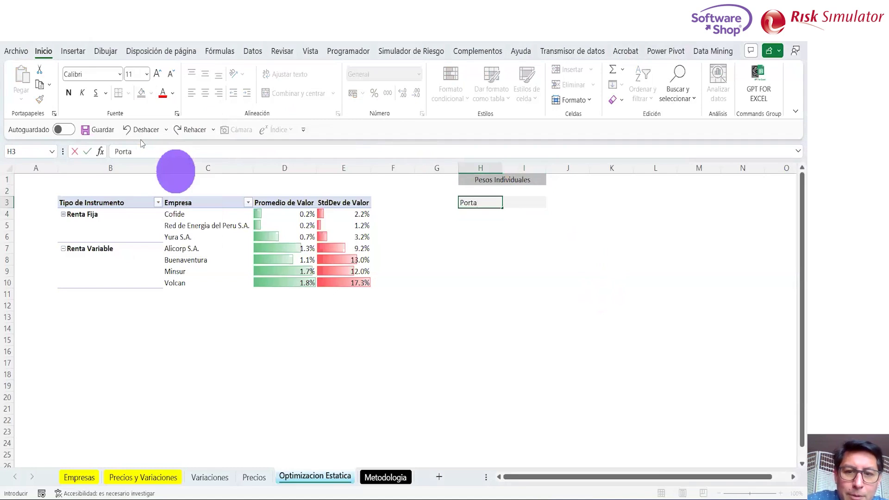
{"action": "type", "text": ". Actual"}
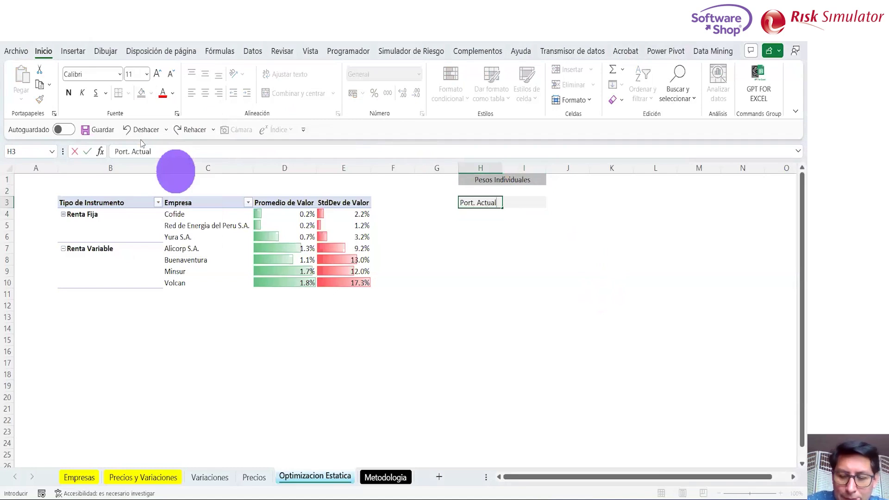
{"action": "key", "text": "Tab"}
{"action": "type", "text": "P"}
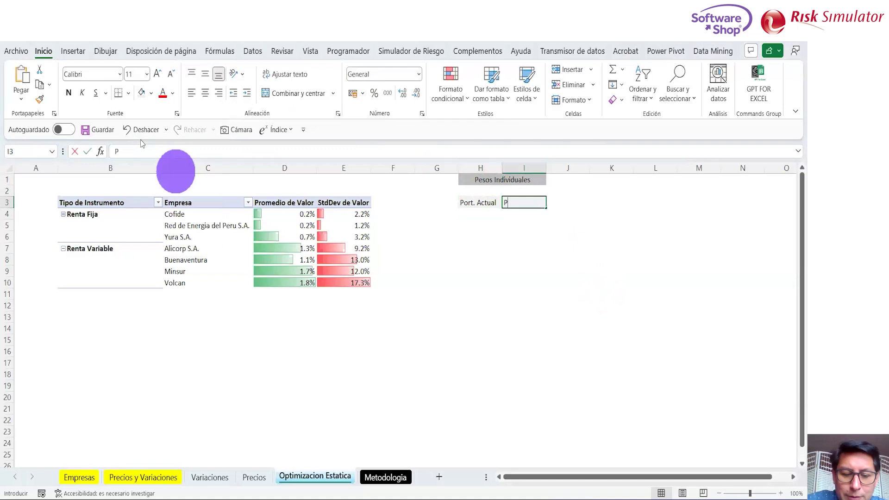
{"action": "type", "text": "ort. Optim"}
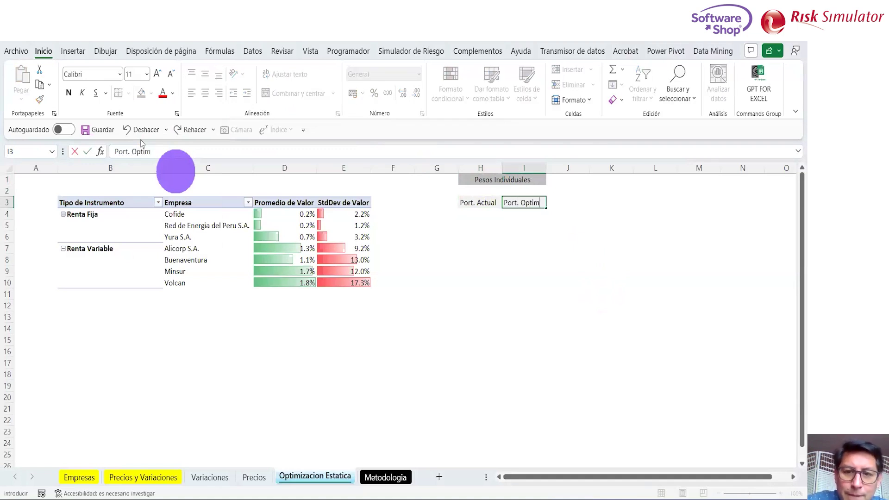
{"action": "type", "text": "iz"}
{"action": "key", "text": "Return"}
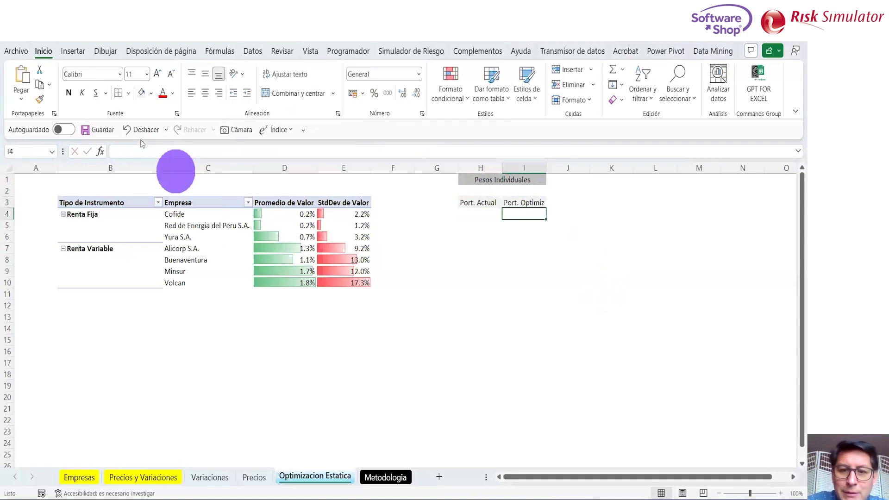
Step: Give cells H4:I10 fine dotted horizontal lines between the rows and a thin solid bottom border
{"action": "key", "text": "Left"}
{"action": "key", "text": "shift+Down"}
{"action": "key", "text": "shift+Down"}
{"action": "key", "text": "shift+Down"}
{"action": "key", "text": "shift+Down"}
{"action": "key", "text": "shift+Down"}
{"action": "key", "text": "shift+Down"}
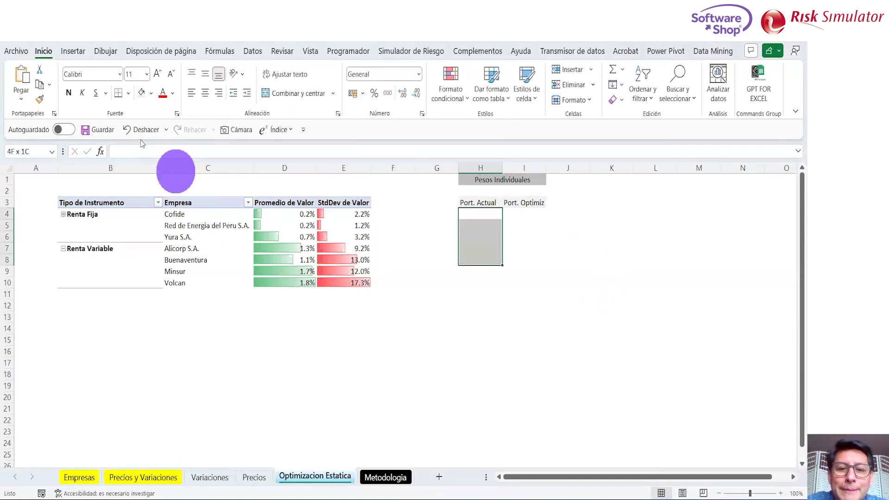
{"action": "key", "text": "shift+Right"}
{"action": "key", "text": "Left"}
{"action": "key", "text": "Right"}
{"action": "key", "text": "shift+Right"}
{"action": "key", "text": "shift+Down"}
{"action": "key", "text": "shift+Down"}
{"action": "key", "text": "shift+Down"}
{"action": "key", "text": "shift+Down"}
{"action": "key", "text": "shift+Down"}
{"action": "key", "text": "shift+Down"}
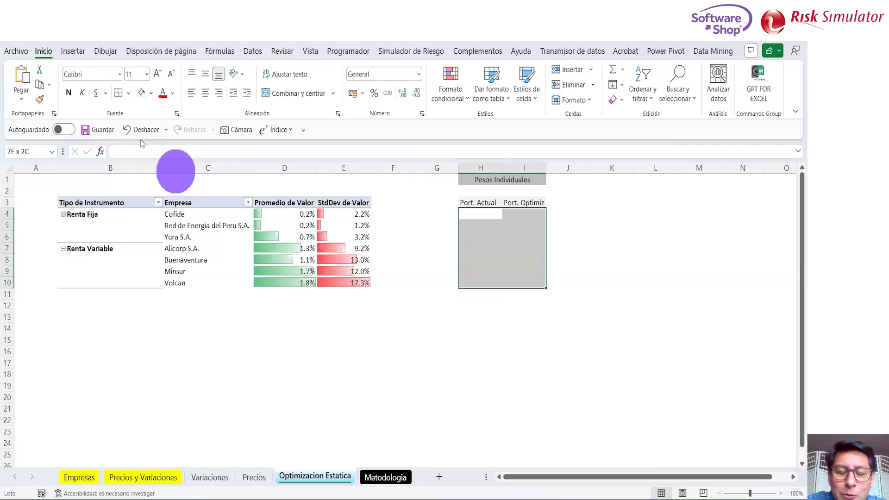
{"action": "left_click", "coordinate": [128, 93]}
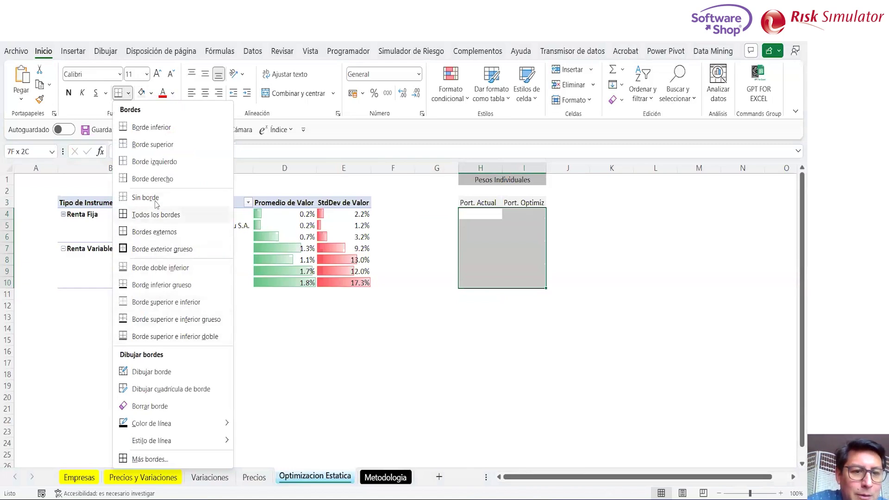
{"action": "left_click", "coordinate": [145, 458]}
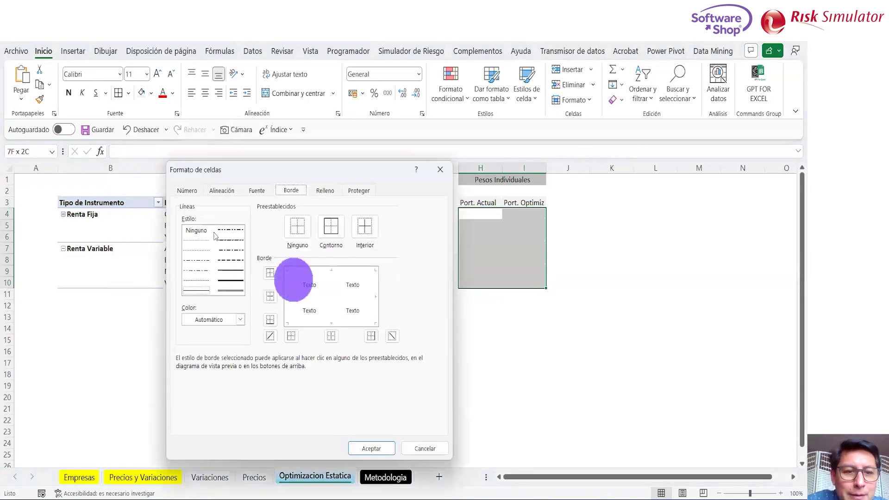
{"action": "left_click", "coordinate": [204, 240]}
{"action": "left_click", "coordinate": [300, 296]}
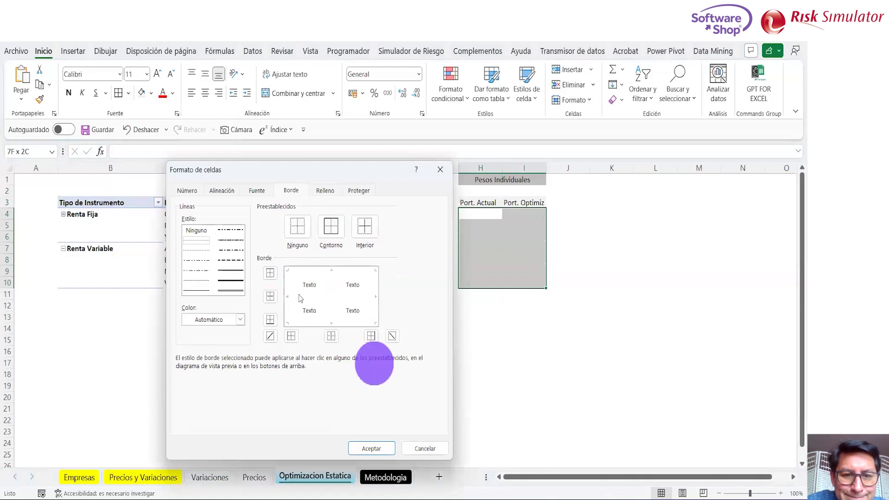
{"action": "left_click", "coordinate": [196, 290]}
{"action": "left_click", "coordinate": [291, 325]}
{"action": "left_click", "coordinate": [288, 313]}
{"action": "left_click", "coordinate": [306, 323]}
{"action": "left_click", "coordinate": [371, 448]}
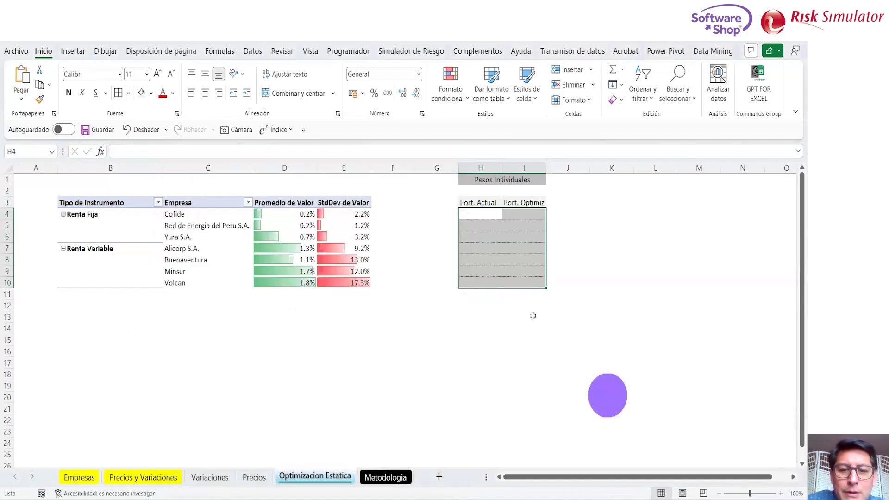
{"action": "left_click", "coordinate": [533, 315]}
Step: Enter 20% in H4 as the Port. Actual weight of Cofide
{"action": "left_click", "coordinate": [477, 215]}
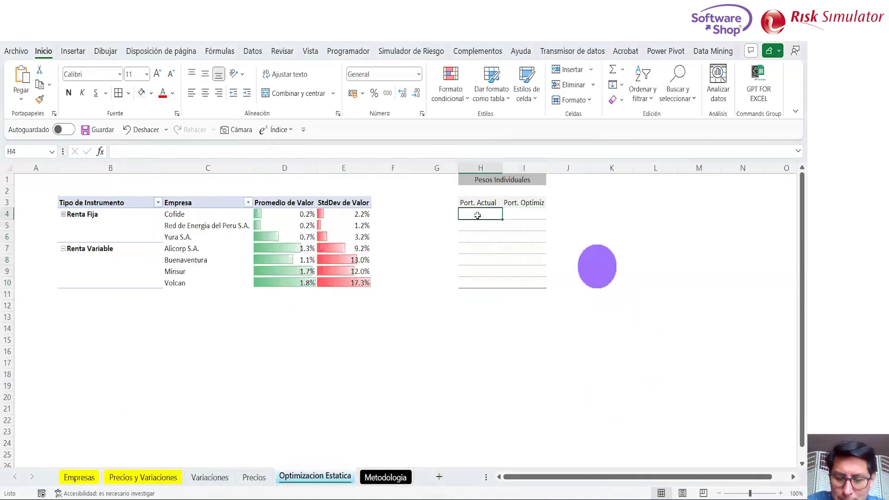
{"action": "key", "text": "Left"}
{"action": "key", "text": "Left"}
{"action": "key", "text": "Left"}
{"action": "key", "text": "Left"}
{"action": "key", "text": "Left"}
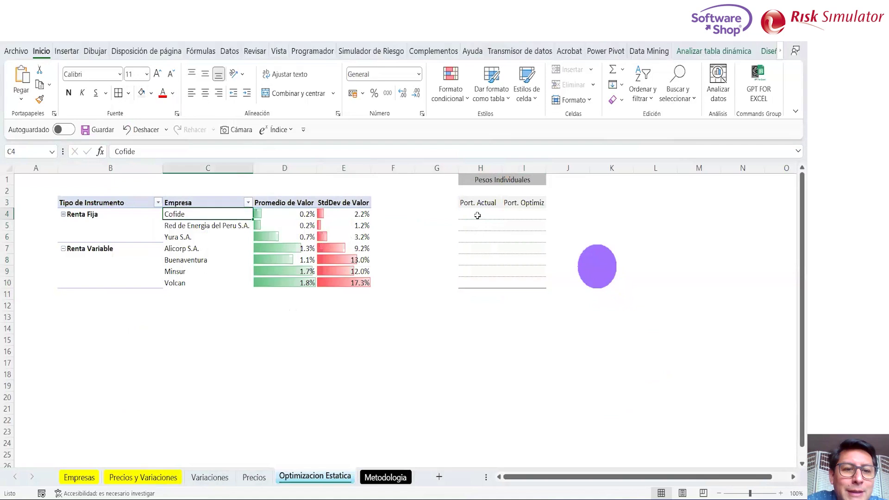
{"action": "key", "text": "Right"}
{"action": "key", "text": "Right"}
{"action": "key", "text": "Right"}
{"action": "key", "text": "Right"}
{"action": "key", "text": "Right"}
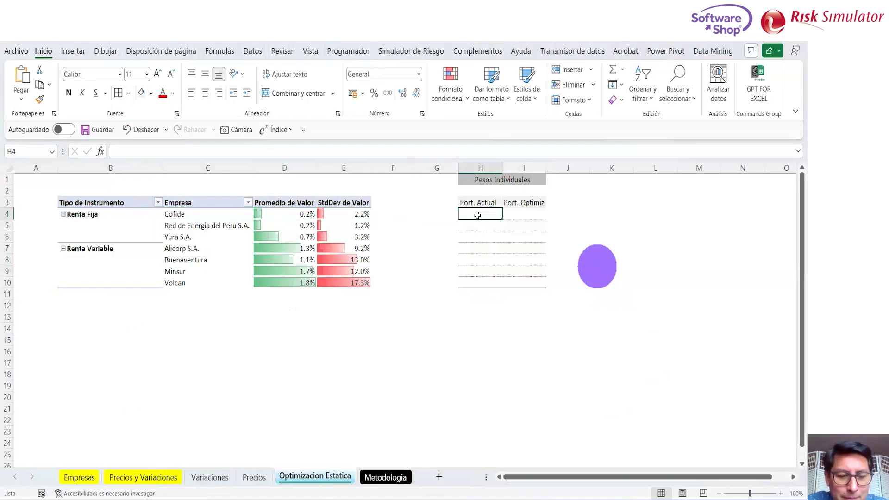
{"action": "type", "text": "20%"}
{"action": "key", "text": "Return"}
Step: Format the weight cells H4:I10 as percentages
{"action": "key", "text": "Up"}
{"action": "key", "text": "shift+Right"}
{"action": "key", "text": "shift+Down"}
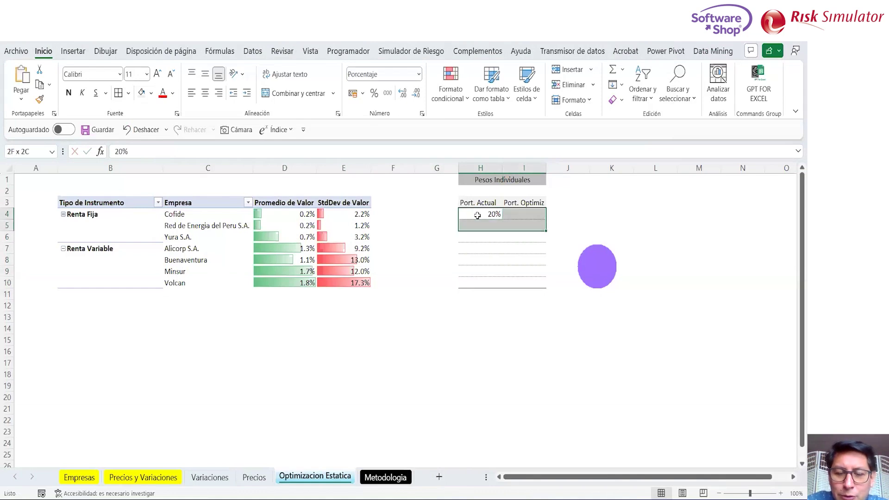
{"action": "key", "text": "shift+Down"}
{"action": "key", "text": "shift+Down"}
{"action": "key", "text": "shift+Down"}
{"action": "key", "text": "shift+Down"}
{"action": "key", "text": "shift+Down"}
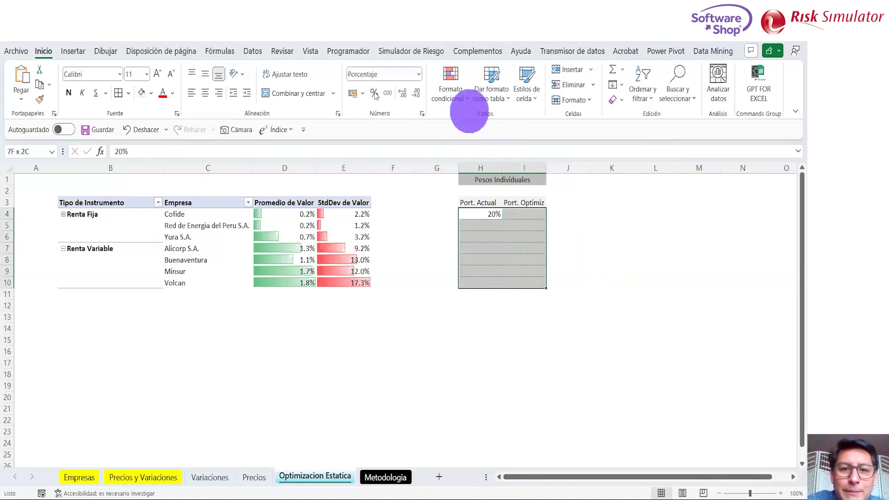
Step: Enter the Port. Actual weights 15%, 4%, 11% and 3% in cells H5 to H8
{"action": "key", "text": "Down"}
{"action": "type", "text": "15%"}
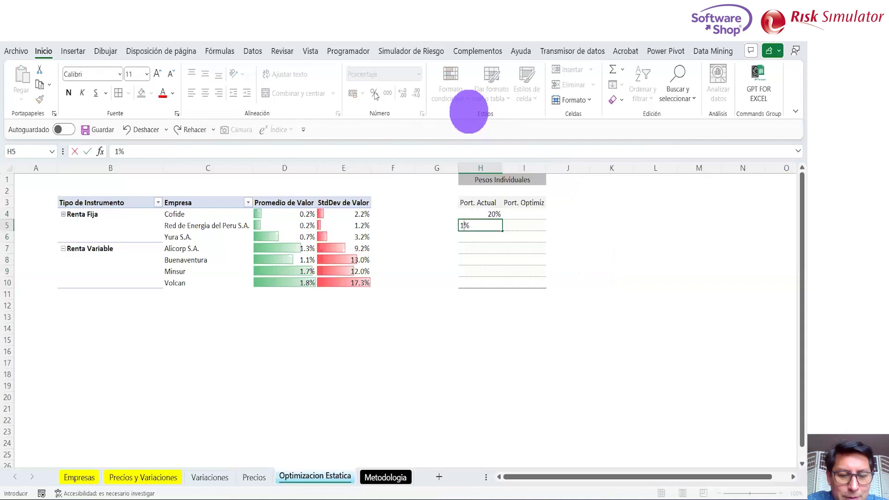
{"action": "key", "text": "Return"}
{"action": "type", "text": "4%"}
{"action": "key", "text": "Return"}
{"action": "type", "text": "11%"}
{"action": "key", "text": "Return"}
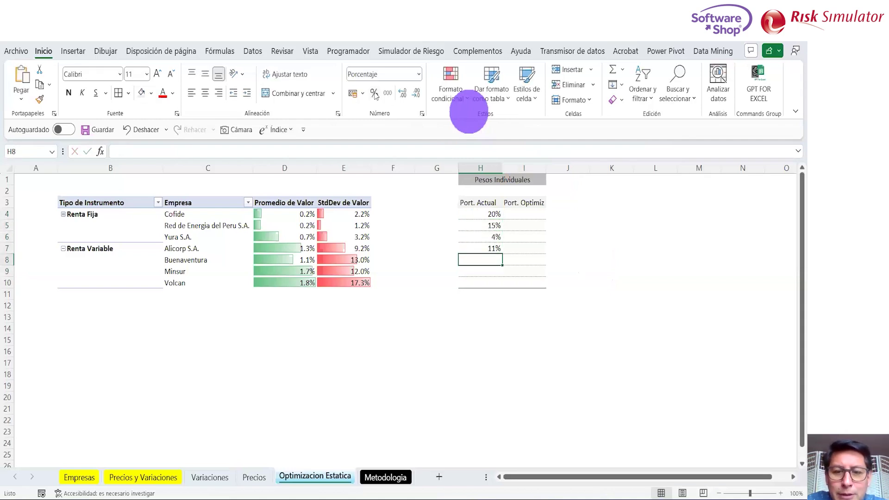
{"action": "type", "text": "3%"}
{"action": "key", "text": "Return"}
Step: Enter the label "Total" in cell G13 below the weights table
{"action": "key", "text": "Down"}
{"action": "key", "text": "Down"}
{"action": "key", "text": "Down"}
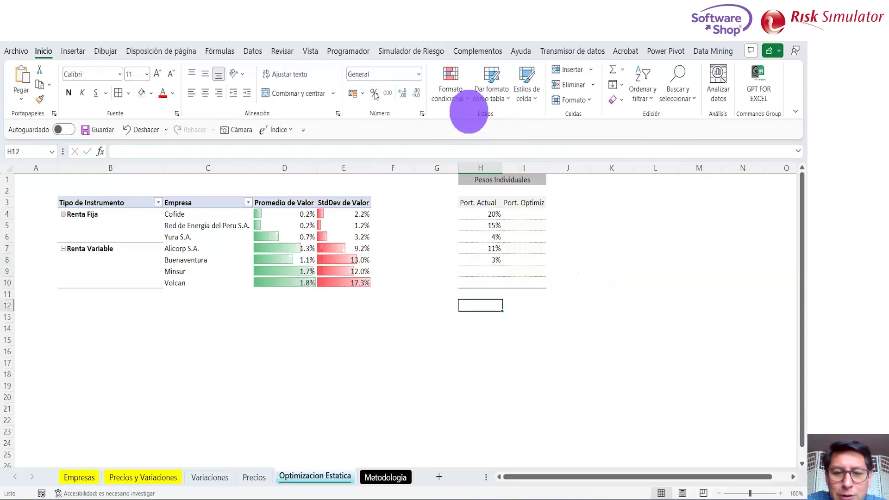
{"action": "key", "text": "Left"}
{"action": "key", "text": "Down"}
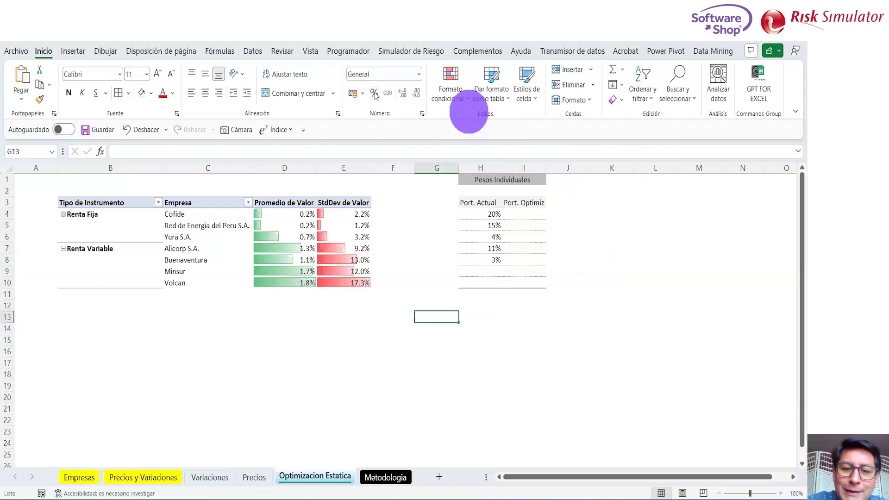
{"action": "type", "text": "P"}
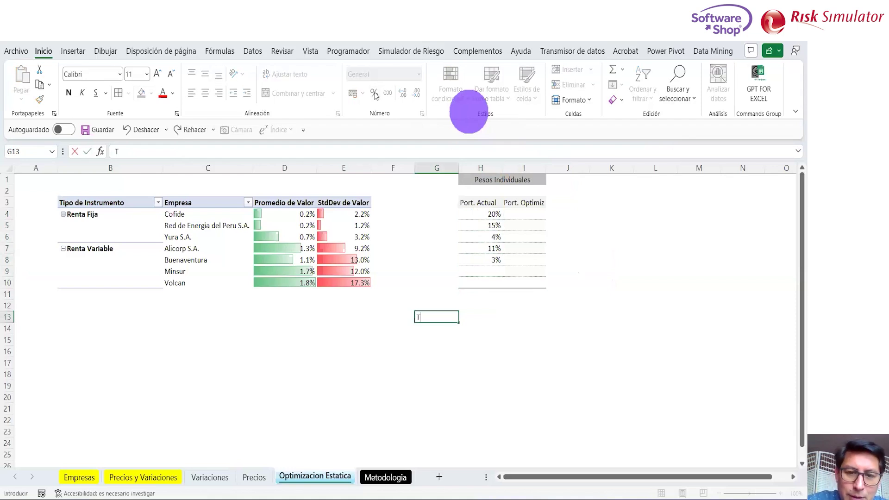
{"action": "type", "text": "a"}
{"action": "key", "text": "BackSpace"}
{"action": "key", "text": "BackSpace"}
{"action": "type", "text": "Total"}
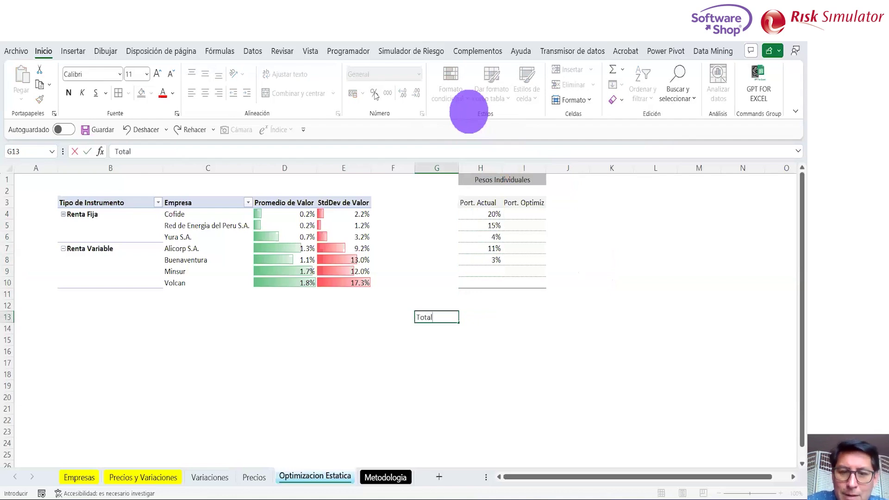
{"action": "key", "text": "Tab"}
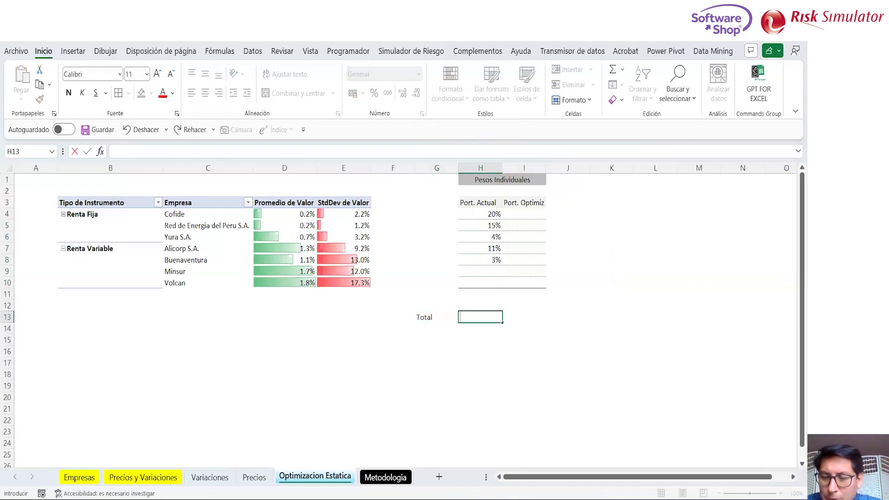
Step: Sum the Port. Actual weights in H13 with the formula =SUMA(H4:H10)
{"action": "key", "text": "super+space"}
{"action": "left_click", "coordinate": [657, 445]}
{"action": "type", "text": "=suma("}
{"action": "key", "text": "Up"}
{"action": "key", "text": "Up"}
{"action": "key", "text": "Up"}
{"action": "key", "text": "shift+Up"}
{"action": "key", "text": "shift+Up"}
{"action": "key", "text": "shift+Up"}
{"action": "key", "text": "shift+Up"}
{"action": "key", "text": "shift+Up"}
{"action": "key", "text": "shift+Up"}
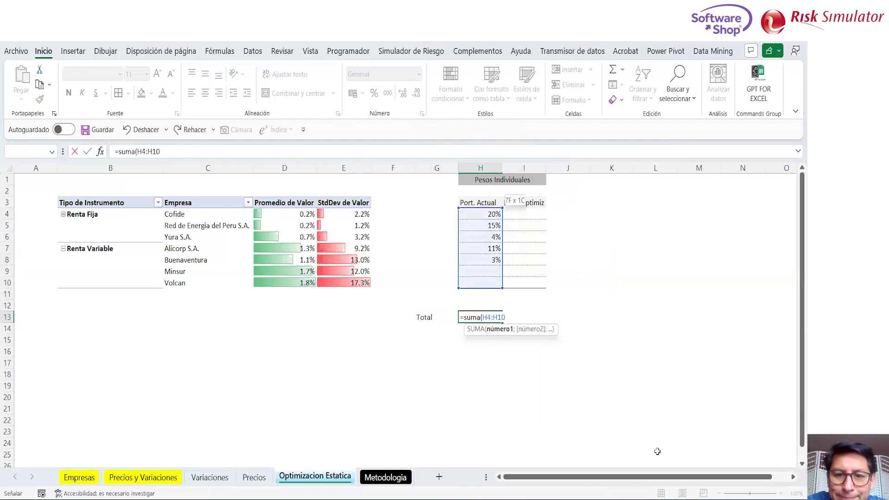
{"action": "type", "text": ")"}
{"action": "key", "text": "Return"}
Step: Enter the Port. Actual weights 23% for Minsur in H9 and 24% for Volcan in H10
{"action": "key", "text": "Up"}
{"action": "key", "text": "Up"}
{"action": "key", "text": "Up"}
{"action": "key", "text": "Up"}
{"action": "key", "text": "Up"}
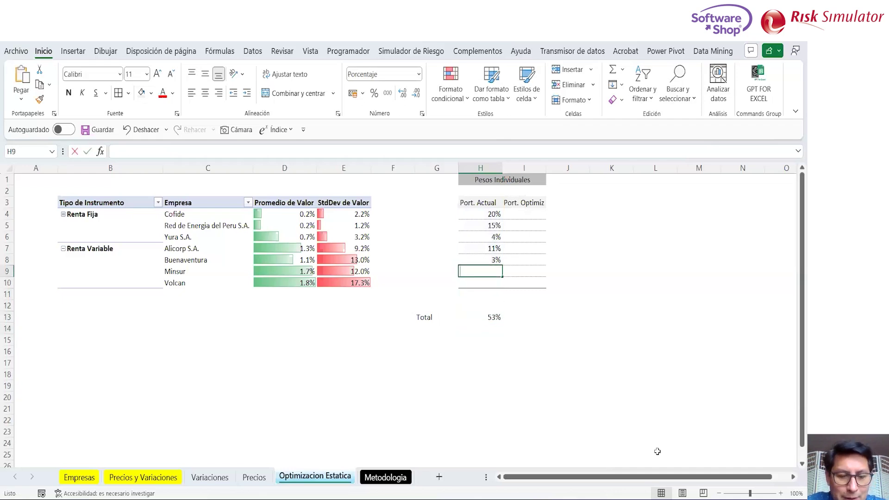
{"action": "type", "text": "23"}
{"action": "key", "text": "Return"}
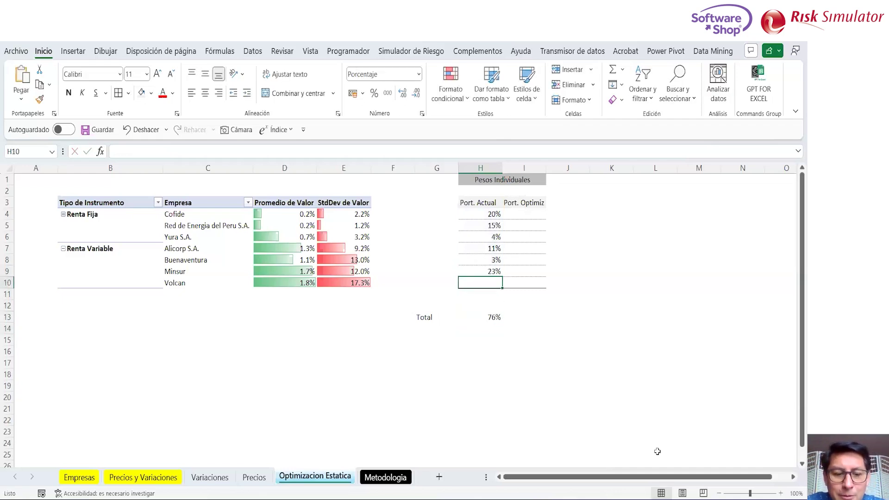
{"action": "type", "text": "14"}
{"action": "key", "text": "Return"}
{"action": "key", "text": "Up"}
{"action": "type", "text": "24"}
{"action": "key", "text": "Return"}
Step: Make the "Total" label and its sum in G13:H13 bold
{"action": "key", "text": "Down"}
{"action": "key", "text": "Down"}
{"action": "key", "text": "Left"}
{"action": "key", "text": "shift+Right"}
{"action": "key", "text": "shift+Right"}
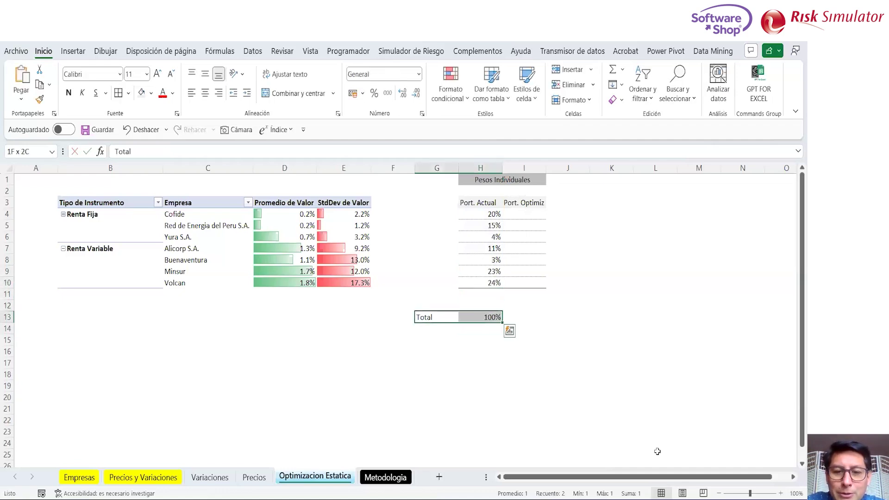
{"action": "left_click", "coordinate": [68, 93]}
Step: Select the empty weight cells under the Port. Optimiz header, starting at I4
{"action": "key", "text": "Right"}
{"action": "key", "text": "Up"}
{"action": "key", "text": "Up"}
{"action": "key", "text": "Up"}
{"action": "key", "text": "Up"}
{"action": "key", "text": "Up"}
{"action": "key", "text": "Up"}
{"action": "key", "text": "Up"}
{"action": "key", "text": "Up"}
{"action": "key", "text": "Up"}
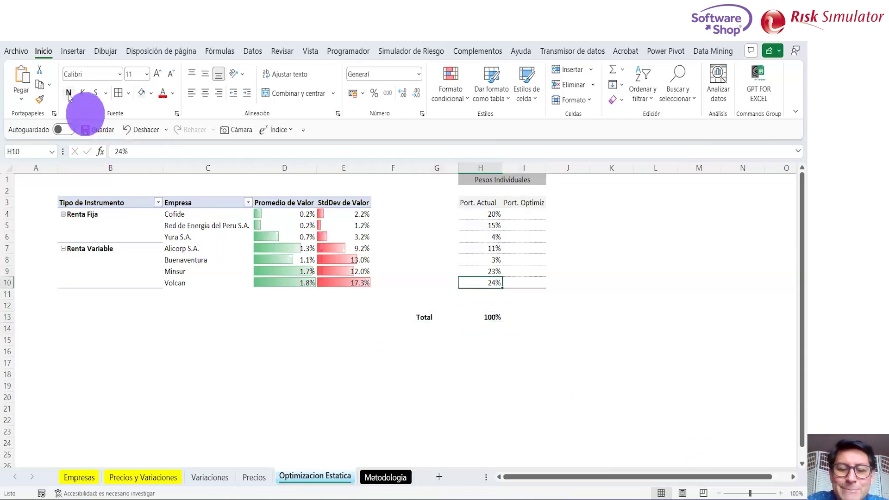
{"action": "key", "text": "Up"}
{"action": "key", "text": "Right"}
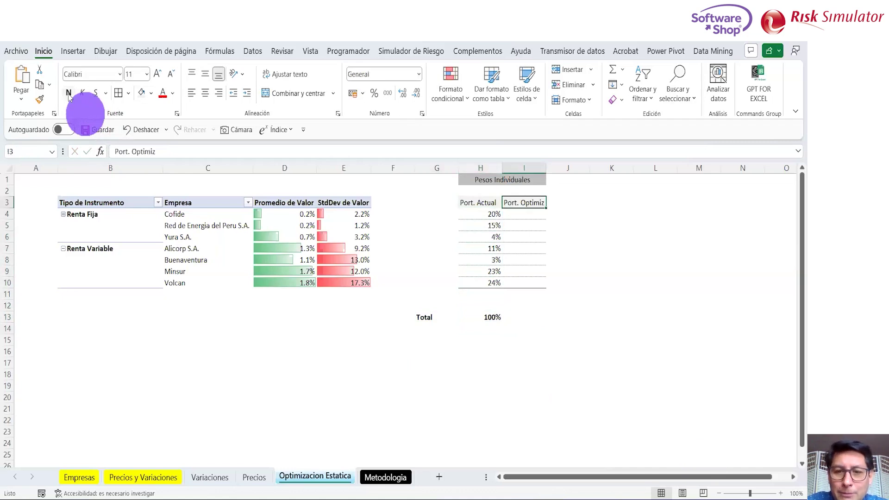
{"action": "key", "text": "Down"}
{"action": "key", "text": "shift+Down"}
{"action": "key", "text": "shift+Down"}
{"action": "key", "text": "shift+Down"}
{"action": "key", "text": "shift+Down"}
{"action": "key", "text": "shift+Down"}
{"action": "key", "text": "shift+Down"}
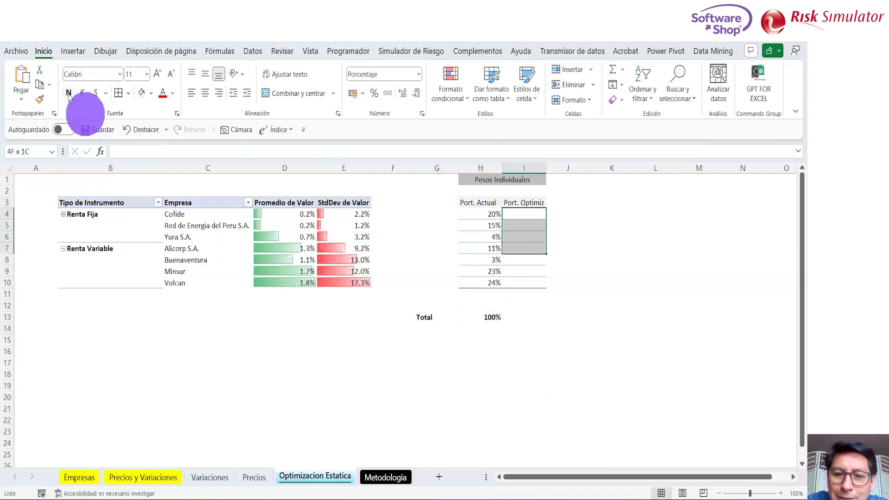
Step: Copy the Port. Actual total formula from H13 into I13 for the Port. Optimiz column
{"action": "key", "text": "Down"}
{"action": "key", "text": "Down"}
{"action": "key", "text": "Down"}
{"action": "key", "text": "Down"}
{"action": "key", "text": "Down"}
{"action": "key", "text": "Down"}
{"action": "key", "text": "Down"}
{"action": "key", "text": "Down"}
{"action": "key", "text": "Down"}
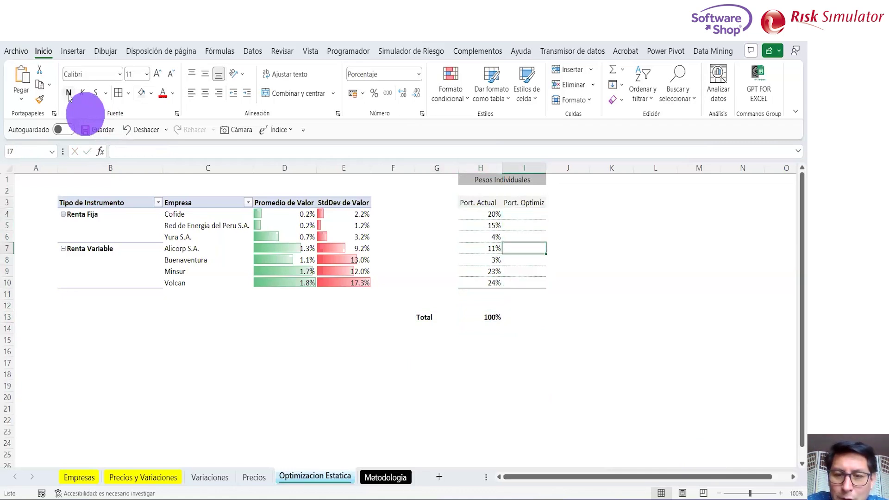
{"action": "key", "text": "Left"}
{"action": "key", "text": "ctrl+c"}
{"action": "key", "text": "Right"}
{"action": "key", "text": "ctrl+v"}
{"action": "key", "text": "Escape"}
Step: Copy the Port. Actual weights H4:H10 and paste them as values only into the Port. Optimiz column starting at I4
{"action": "key", "text": "Left"}
{"action": "key", "text": "Up"}
{"action": "key", "text": "Up"}
{"action": "key", "text": "Up"}
{"action": "key", "text": "Up"}
{"action": "key", "text": "Up"}
{"action": "key", "text": "Up"}
{"action": "key", "text": "Up"}
{"action": "key", "text": "Up"}
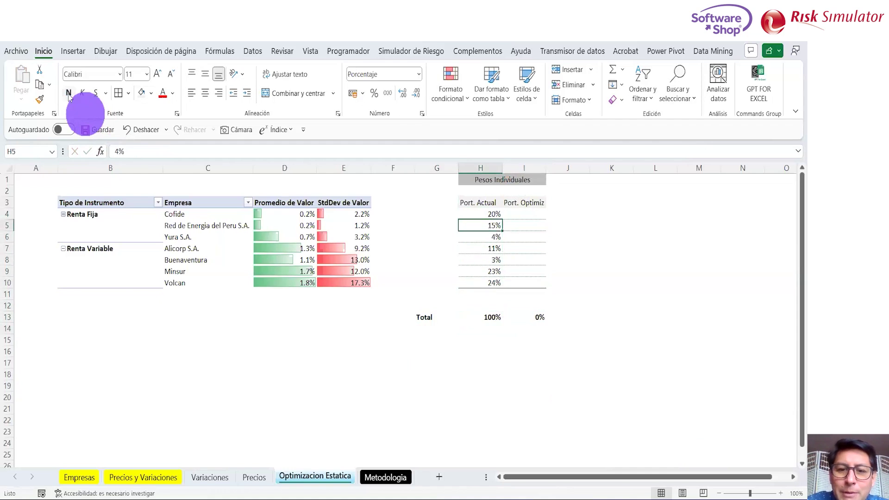
{"action": "key", "text": "Up"}
{"action": "key", "text": "shift+Down"}
{"action": "key", "text": "shift+Down"}
{"action": "key", "text": "shift+Down"}
{"action": "key", "text": "shift+Down"}
{"action": "key", "text": "shift+Down"}
{"action": "key", "text": "shift+Down"}
{"action": "key", "text": "ctrl+c"}
{"action": "key", "text": "Right"}
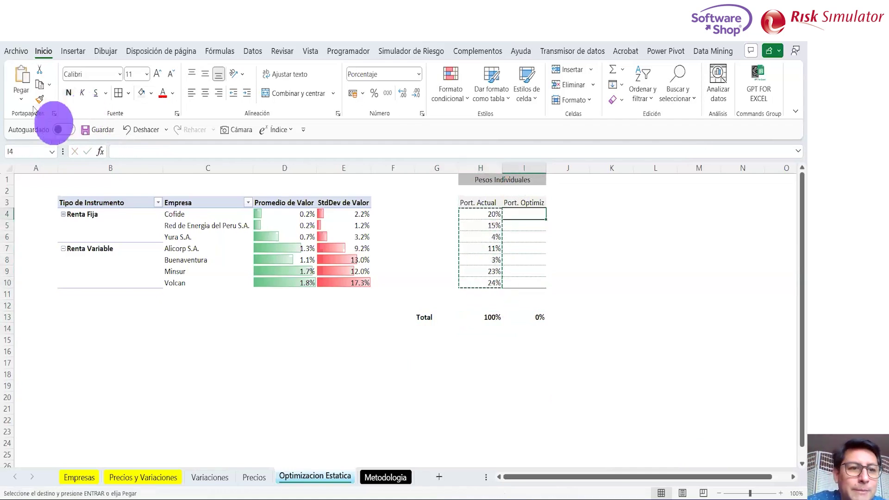
{"action": "left_click", "coordinate": [21, 95]}
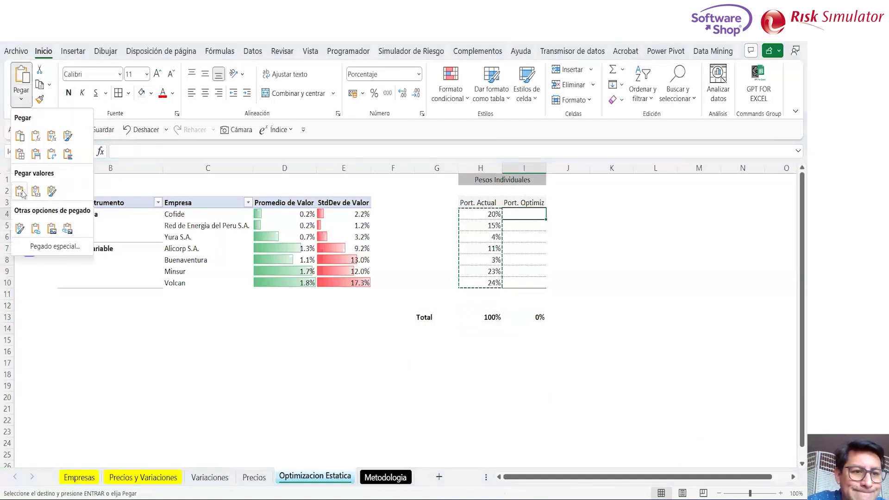
{"action": "left_click", "coordinate": [20, 192]}
{"action": "key", "text": "Escape"}
Step: Inspect the range summed by the Port. Actual total formula in H13
{"action": "key", "text": "Left"}
{"action": "key", "text": "Down"}
{"action": "key", "text": "Down"}
{"action": "key", "text": "Down"}
{"action": "key", "text": "Down"}
{"action": "key", "text": "Down"}
{"action": "key", "text": "Down"}
{"action": "key", "text": "Down"}
{"action": "key", "text": "Down"}
{"action": "key", "text": "Down"}
{"action": "key", "text": "Down"}
{"action": "key", "text": "Down"}
{"action": "key", "text": "Left"}
{"action": "key", "text": "Up"}
{"action": "key", "text": "Up"}
{"action": "key", "text": "Right"}
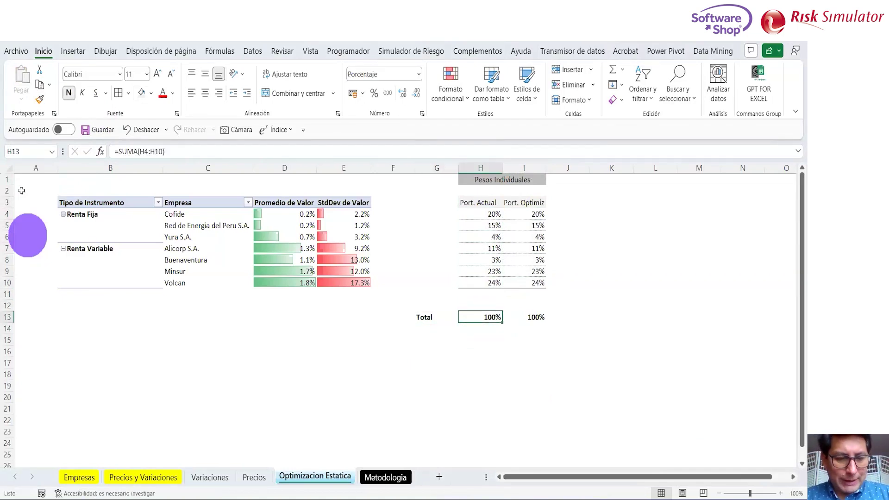
{"action": "key", "text": "F2"}
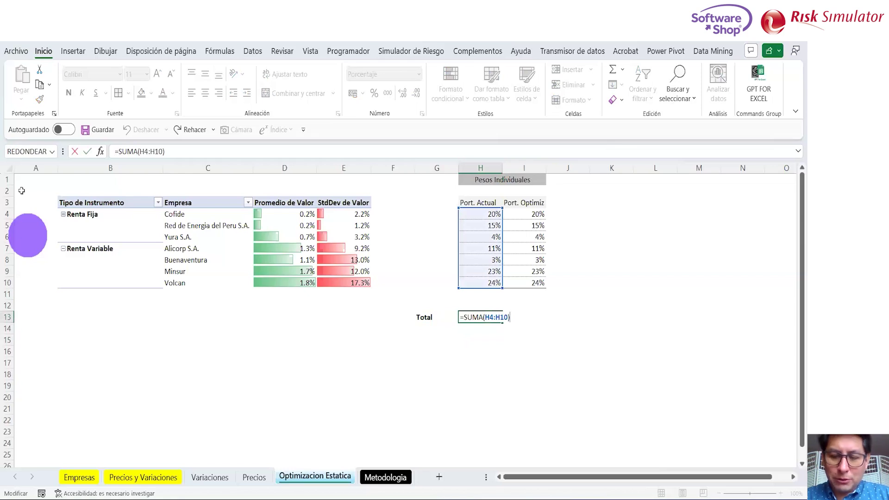
{"action": "key", "text": "ctrl+Return"}
Step: Enter the heading "Restricciones" in D15 below the instruments table
{"action": "key", "text": "Down"}
{"action": "key", "text": "Down"}
{"action": "key", "text": "Left"}
{"action": "key", "text": "Left"}
{"action": "key", "text": "Down"}
{"action": "key", "text": "Up"}
{"action": "key", "text": "Left"}
{"action": "key", "text": "Left"}
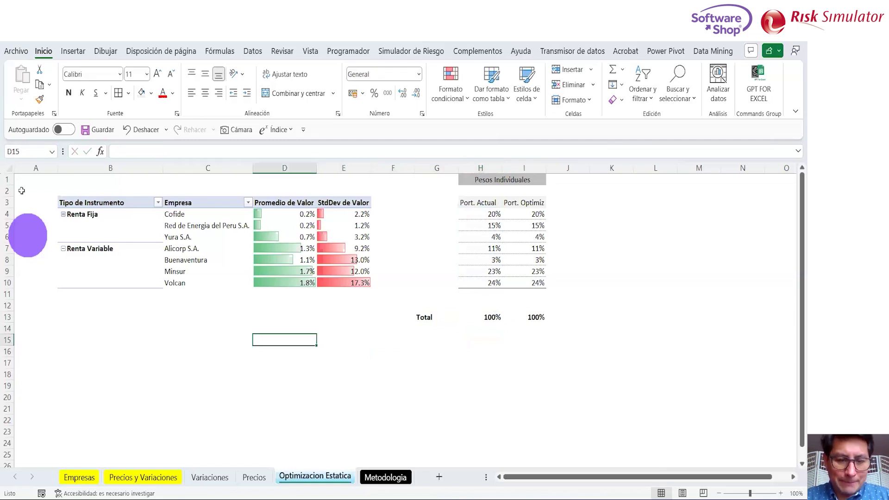
{"action": "type", "text": "r"}
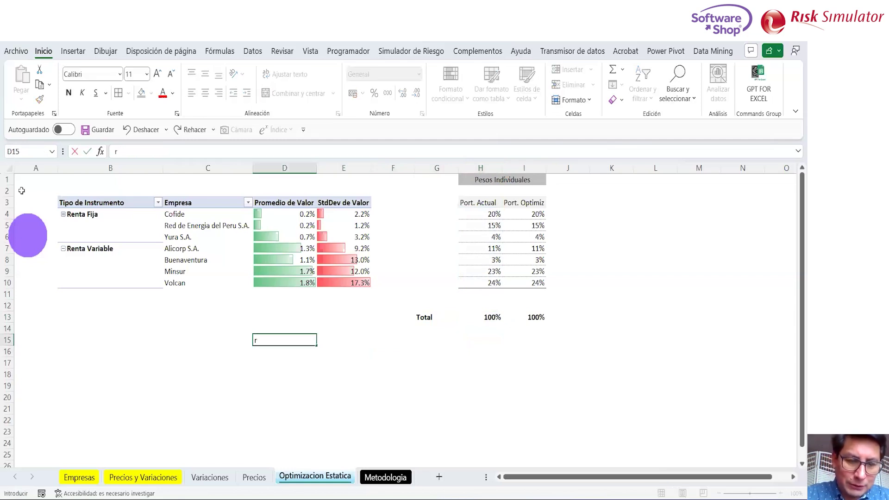
{"action": "key", "text": "BackSpace"}
{"action": "type", "text": "r"}
{"action": "key", "text": "BackSpace"}
{"action": "type", "text": "Rest"}
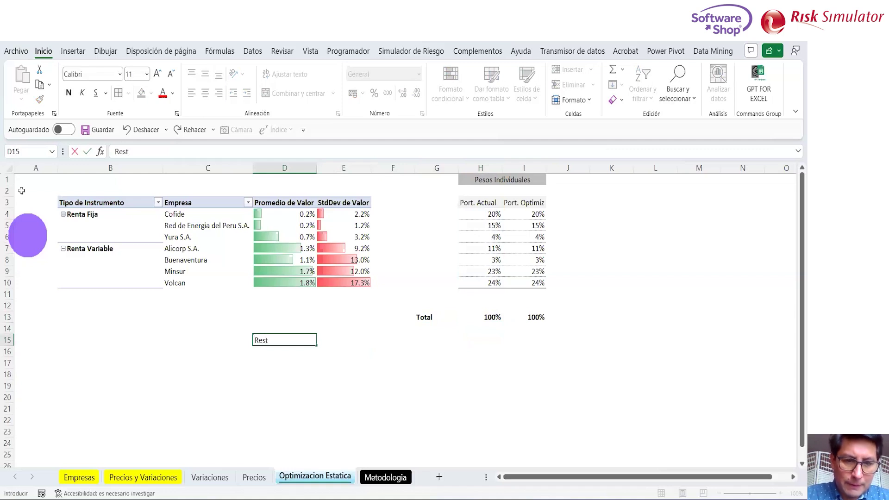
{"action": "type", "text": "ricciones"}
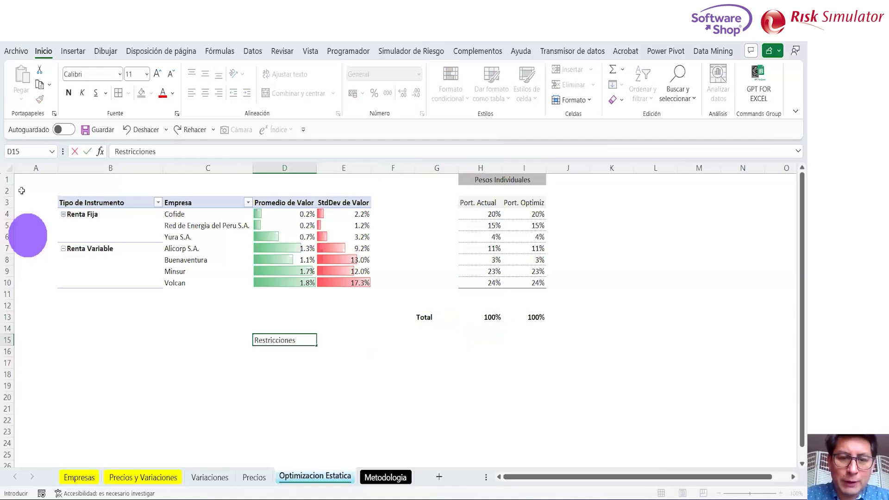
{"action": "key", "text": "Return"}
Step: Enter the label "Peso Indivual (Max)" in D16 with the limit 25% in E16
{"action": "type", "text": "Peso Indi"}
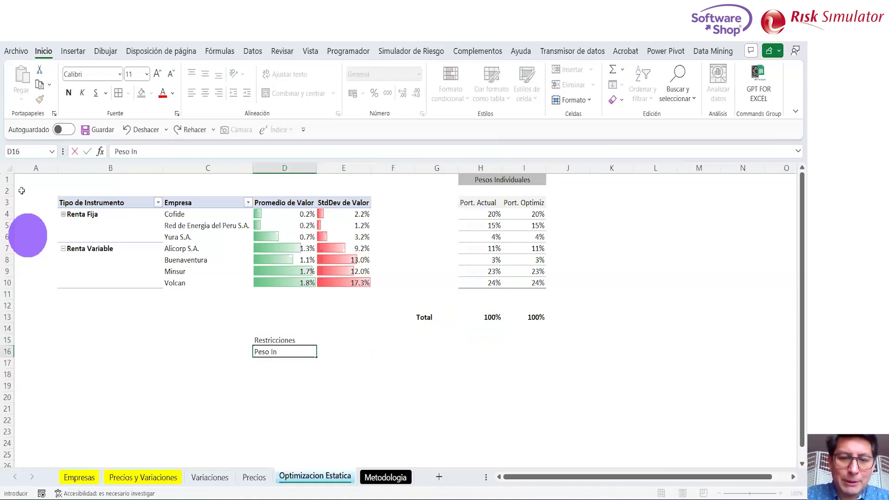
{"action": "type", "text": "ual"}
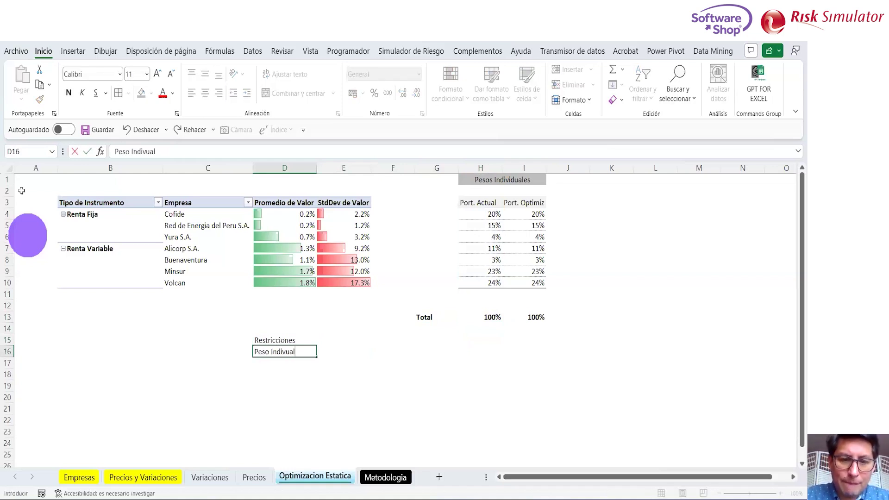
{"action": "type", "text": " (Max)"}
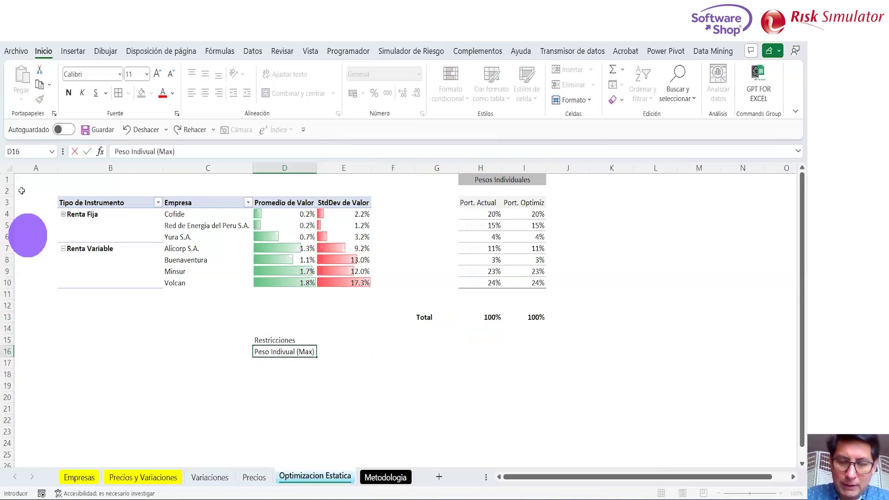
{"action": "key", "text": "Tab"}
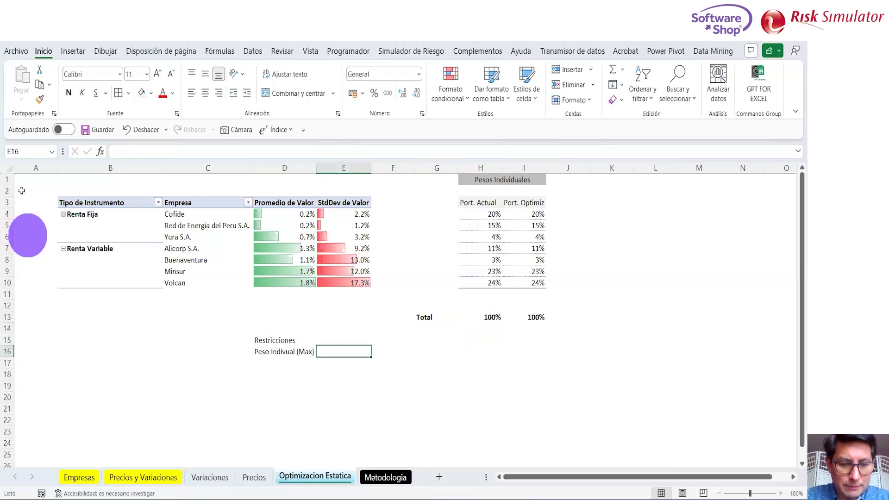
{"action": "type", "text": "15%"}
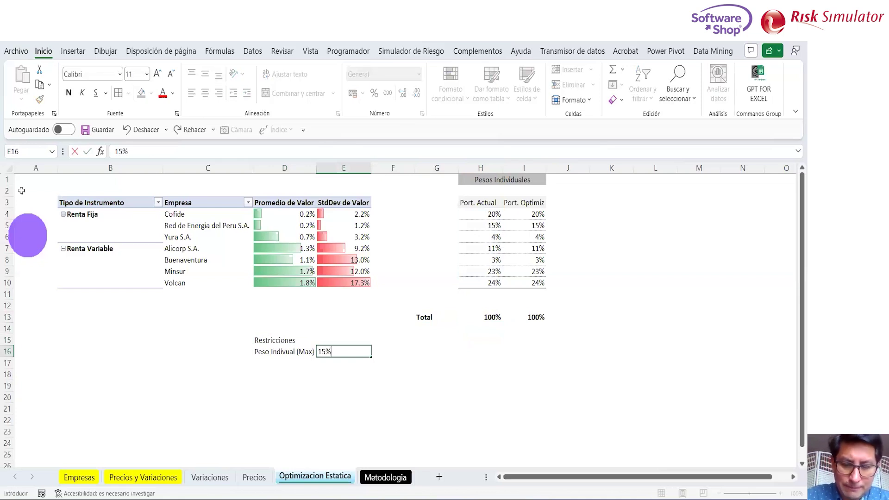
{"action": "key", "text": "BackSpace"}
{"action": "key", "text": "BackSpace"}
{"action": "key", "text": "BackSpace"}
{"action": "type", "text": "25%"}
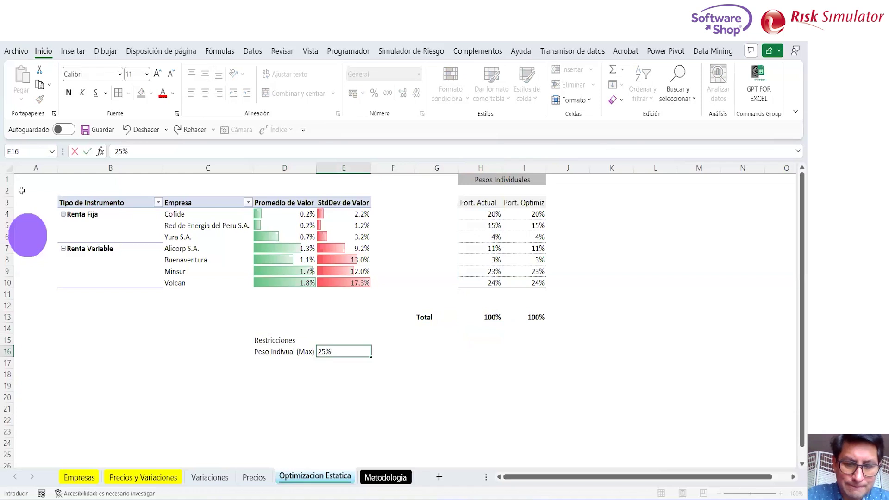
{"action": "key", "text": "Return"}
Step: Merge and center the Restricciones heading across D15:E15, fill it light gray and make it bold
{"action": "key", "text": "Left"}
{"action": "key", "text": "Up"}
{"action": "key", "text": "Up"}
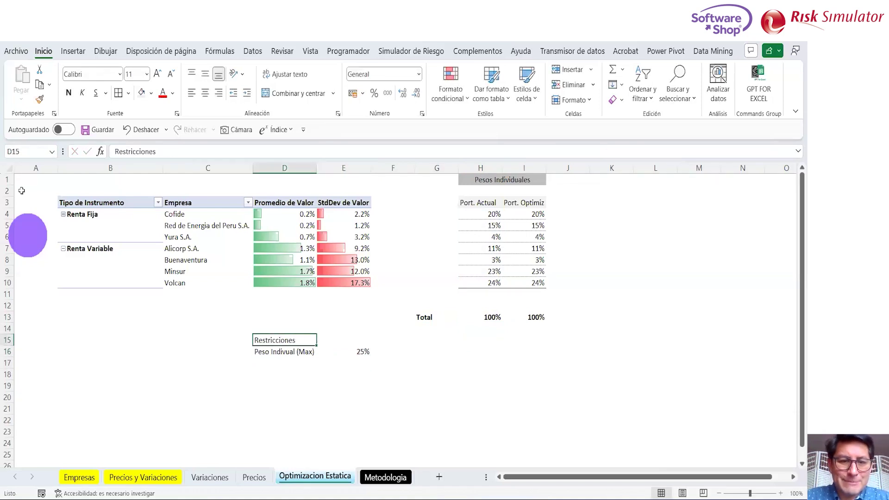
{"action": "key", "text": "shift+Right"}
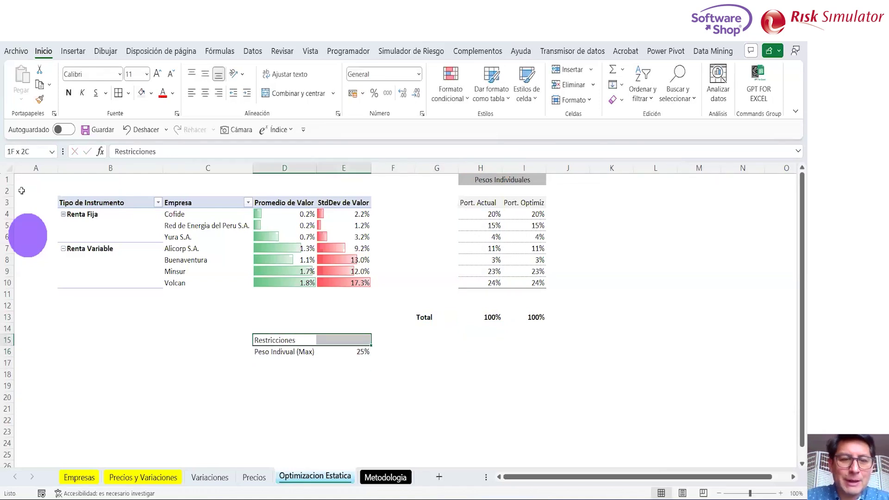
{"action": "left_click", "coordinate": [284, 94]}
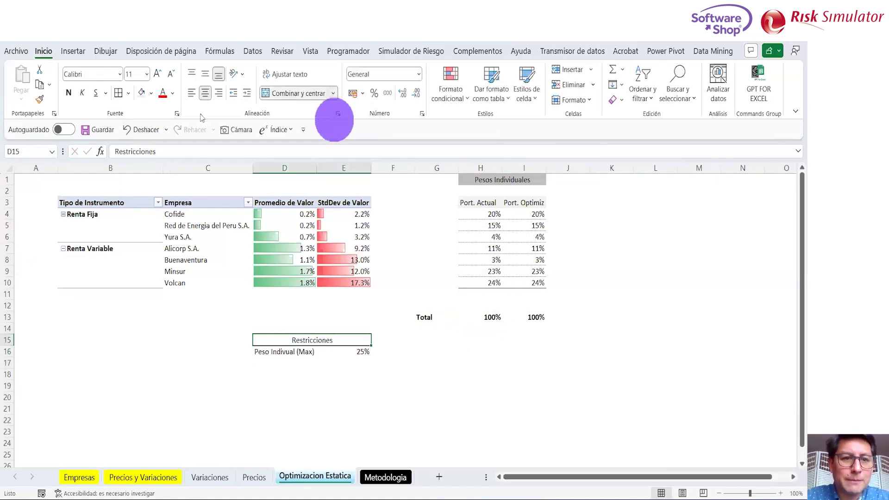
{"action": "left_click", "coordinate": [151, 94]}
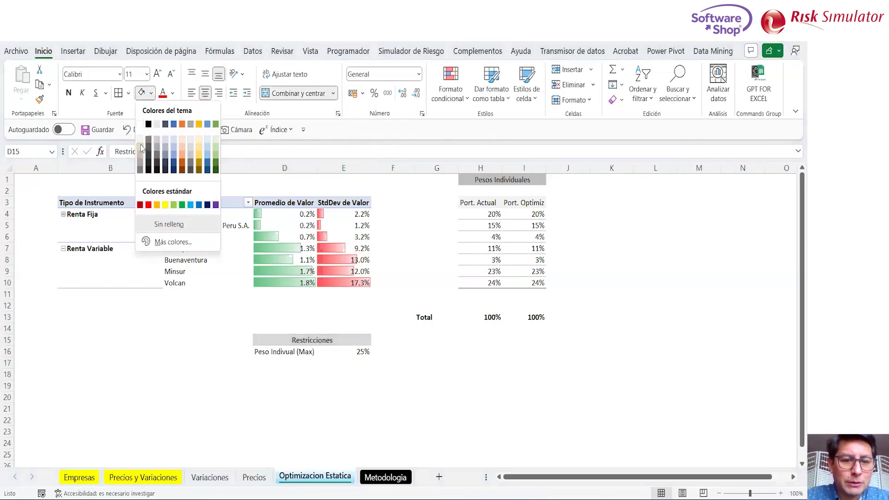
{"action": "left_click", "coordinate": [141, 144]}
{"action": "left_click", "coordinate": [69, 93]}
Step: Enter the restriction "Renta Fija (Min)" in D17 with the value 70% in E17
{"action": "key", "text": "Down"}
{"action": "key", "text": "Down"}
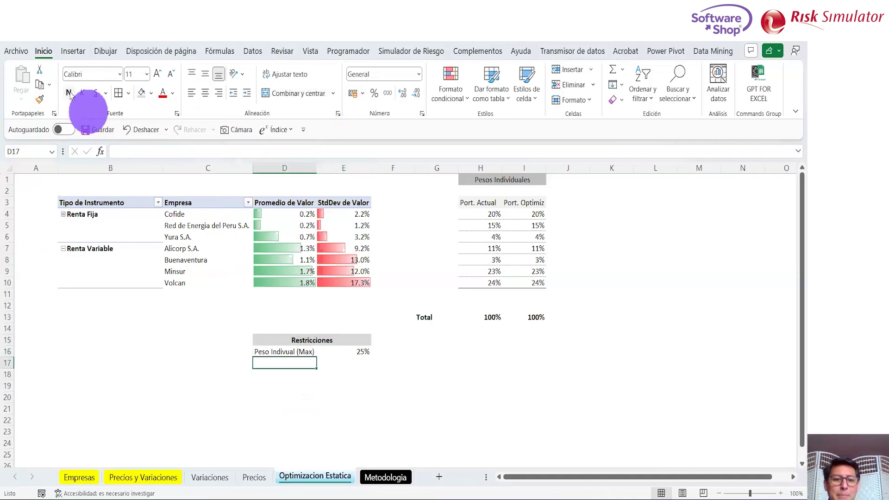
{"action": "type", "text": "Renta"}
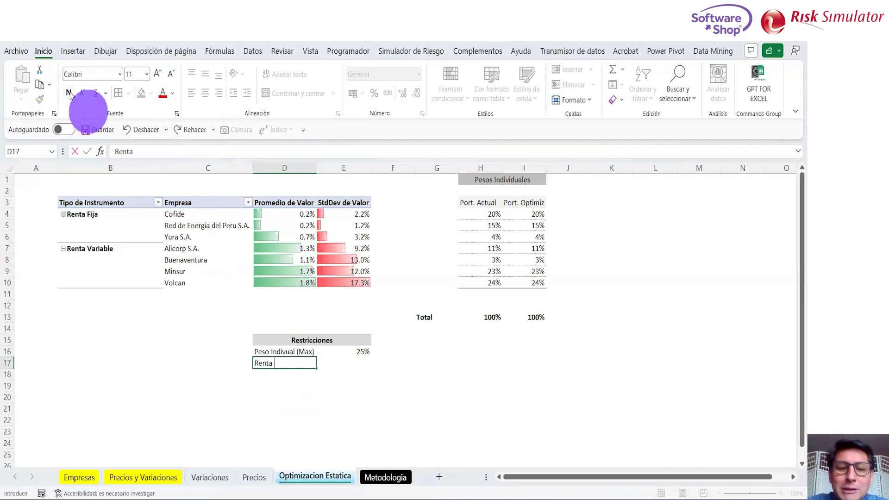
{"action": "type", "text": "Fija (Min"}
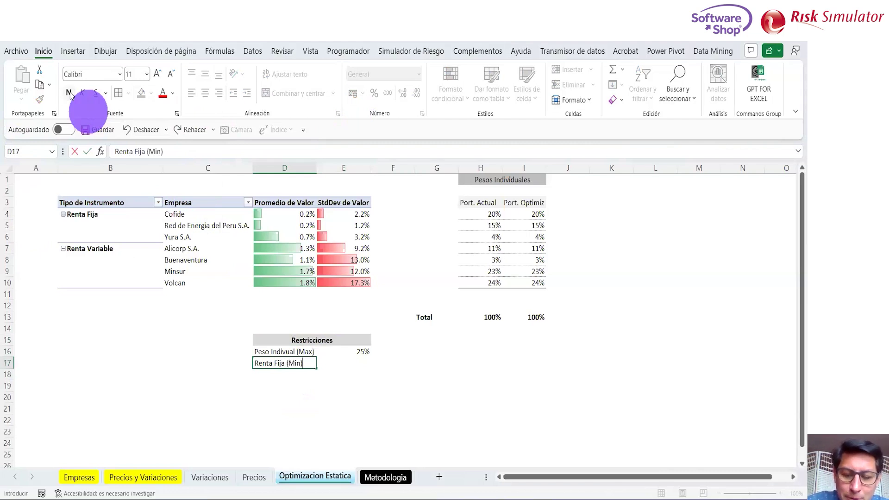
{"action": "key", "text": "Tab"}
{"action": "type", "text": "70%"}
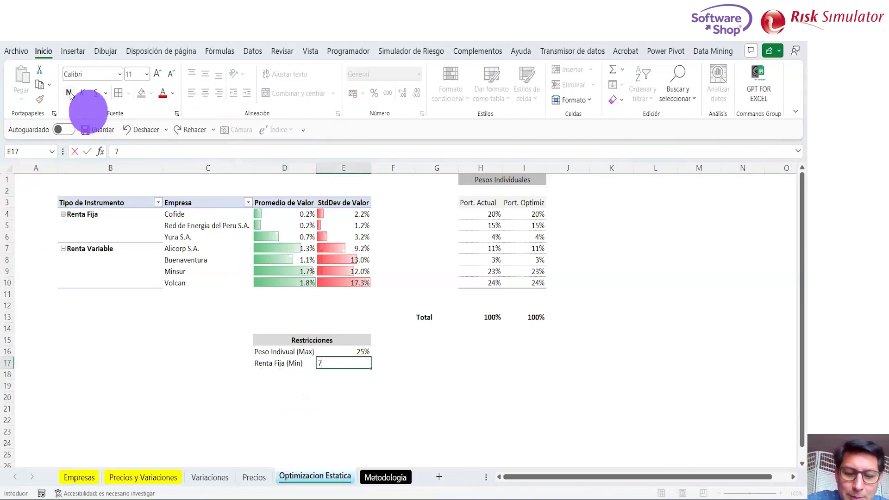
{"action": "key", "text": "Return"}
Step: Enter the label "Renta Fija" in G17, in the column of the Total label
{"action": "key", "text": "Up"}
{"action": "key", "text": "Up"}
{"action": "key", "text": "Right"}
{"action": "key", "text": "Right"}
{"action": "key", "text": "Up"}
{"action": "key", "text": "Up"}
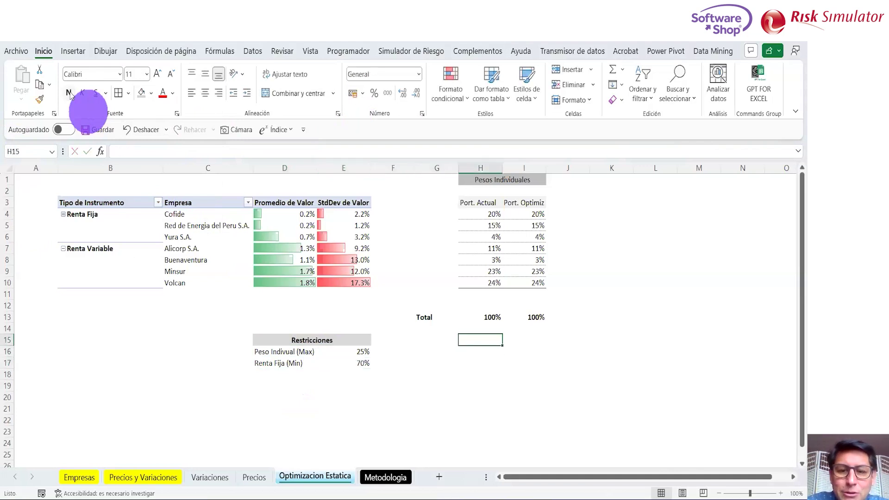
{"action": "key", "text": "Down"}
{"action": "key", "text": "Left"}
{"action": "key", "text": "Down"}
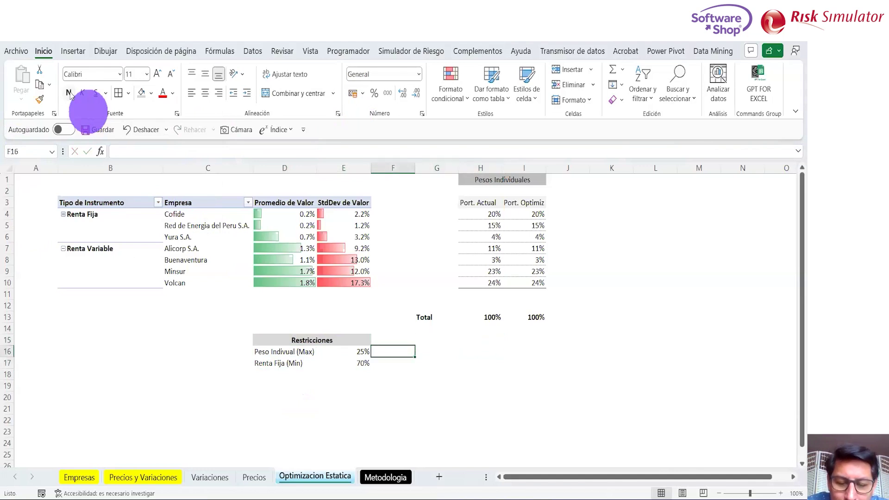
{"action": "key", "text": "Right"}
{"action": "key", "text": "Right"}
{"action": "key", "text": "Left"}
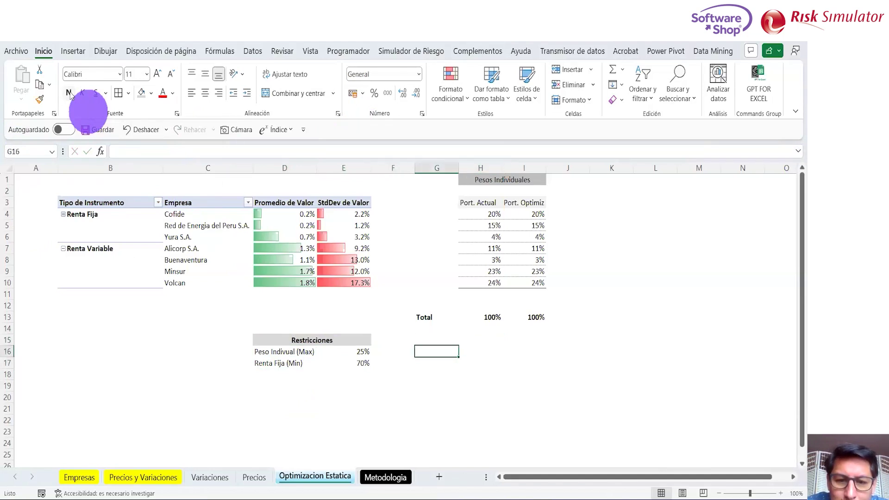
{"action": "key", "text": "Down"}
{"action": "type", "text": "Renta Fija"}
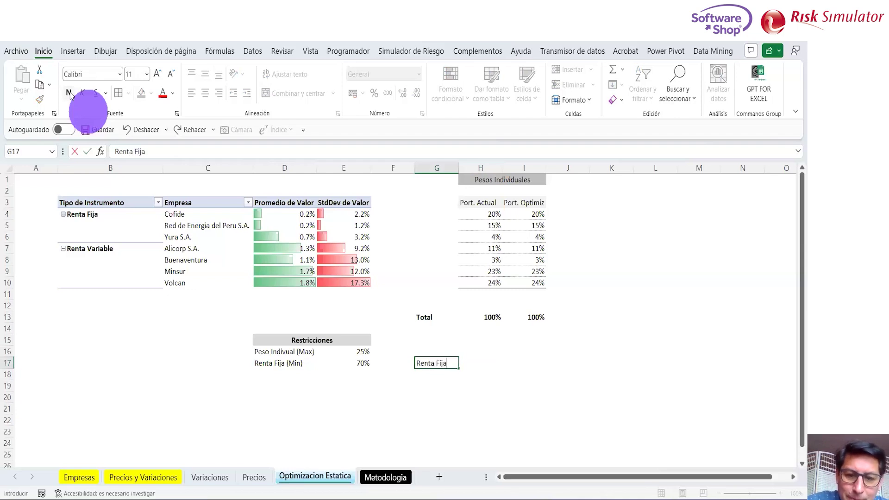
{"action": "key", "text": "Tab"}
Step: Sum the current fixed-income weights in H17 with the formula =SUMA(H4:H6)
{"action": "type", "text": "="}
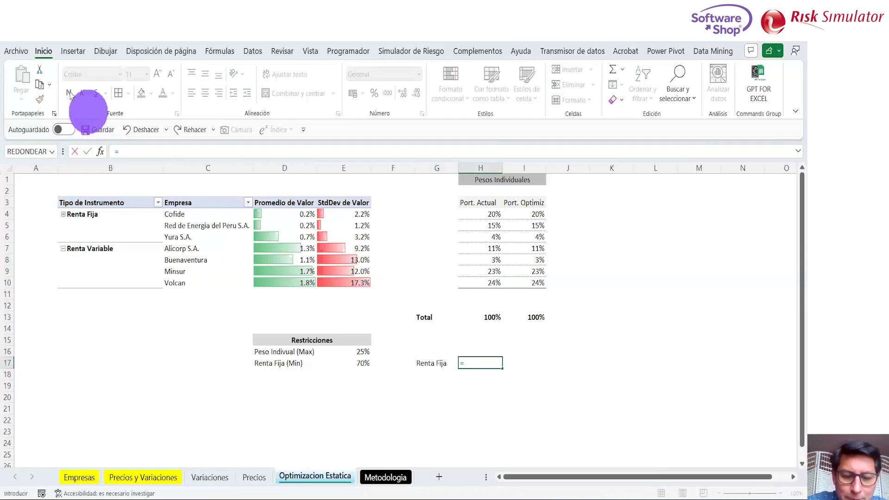
{"action": "type", "text": "suma("}
{"action": "key", "text": "Up"}
{"action": "key", "text": "Up"}
{"action": "key", "text": "Up"}
{"action": "key", "text": "Up"}
{"action": "key", "text": "Up"}
{"action": "key", "text": "Up"}
{"action": "key", "text": "Up"}
{"action": "key", "text": "Up"}
{"action": "key", "text": "Up"}
{"action": "key", "text": "Up"}
{"action": "key", "text": "Up"}
{"action": "key", "text": "shift+Up"}
{"action": "key", "text": "shift+Up"}
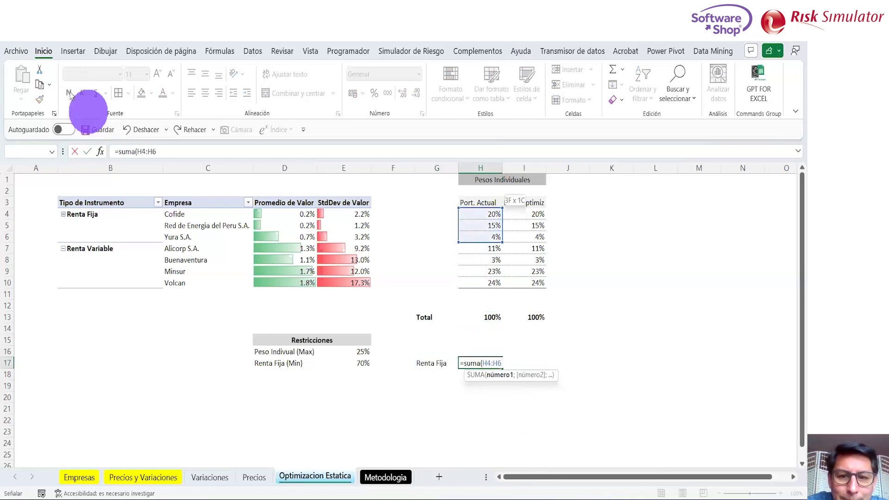
{"action": "key", "text": "shift+Left"}
{"action": "key", "text": "shift+Left"}
{"action": "key", "text": "shift+Left"}
{"action": "key", "text": "shift+Left"}
{"action": "key", "text": "shift+Left"}
{"action": "key", "text": "shift+Right"}
{"action": "key", "text": "shift+Right"}
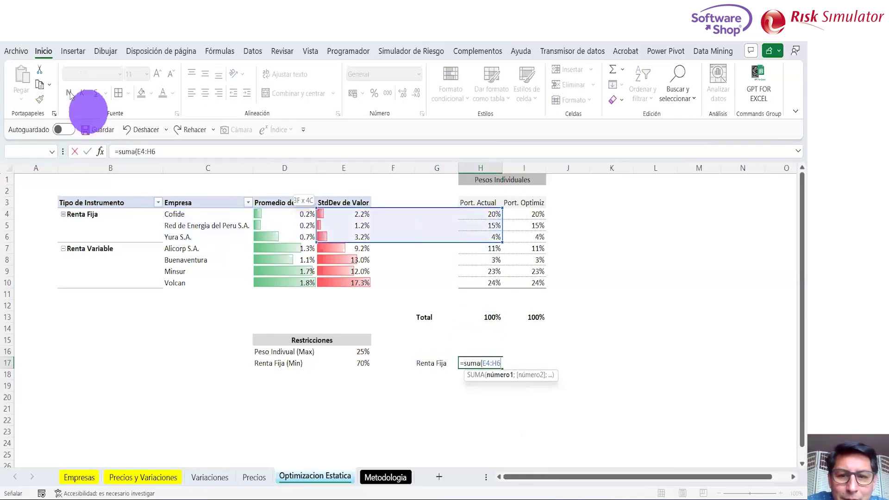
{"action": "key", "text": "shift+Right"}
{"action": "key", "text": "shift+Right"}
{"action": "key", "text": "shift+Right"}
{"action": "type", "text": ")"}
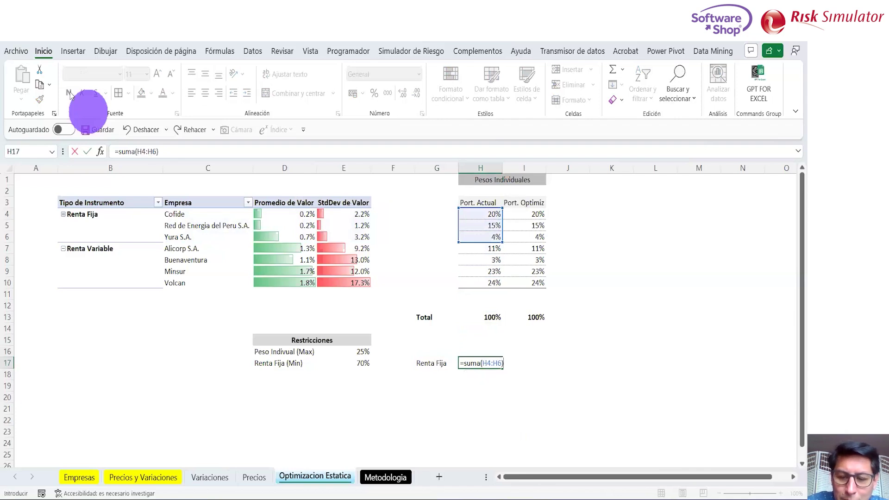
{"action": "key", "text": "Return"}
{"action": "key", "text": "Up"}
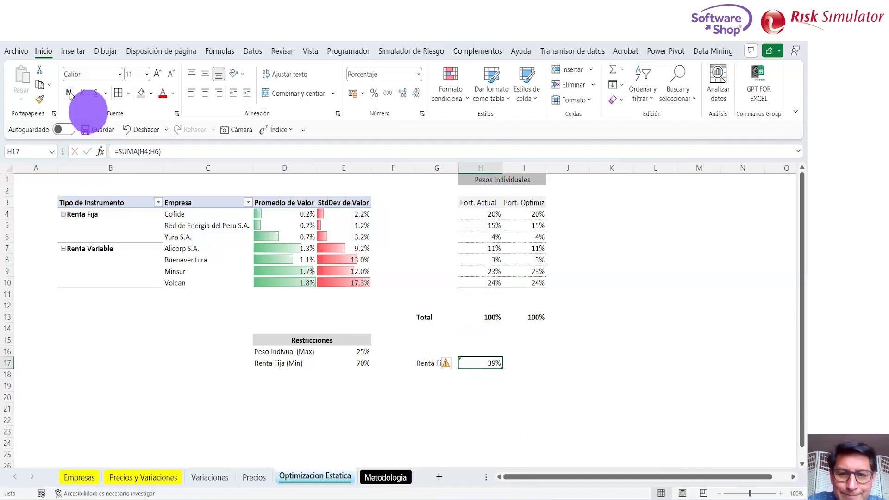
Step: Enter the label "Renta Variable" in G18, below the Renta Fija label
{"action": "left_click", "coordinate": [474, 164]}
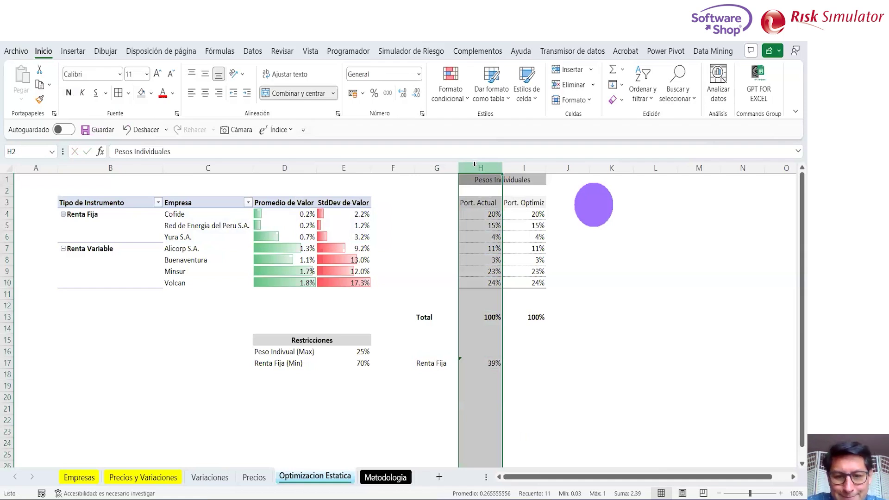
{"action": "left_click", "coordinate": [427, 373]}
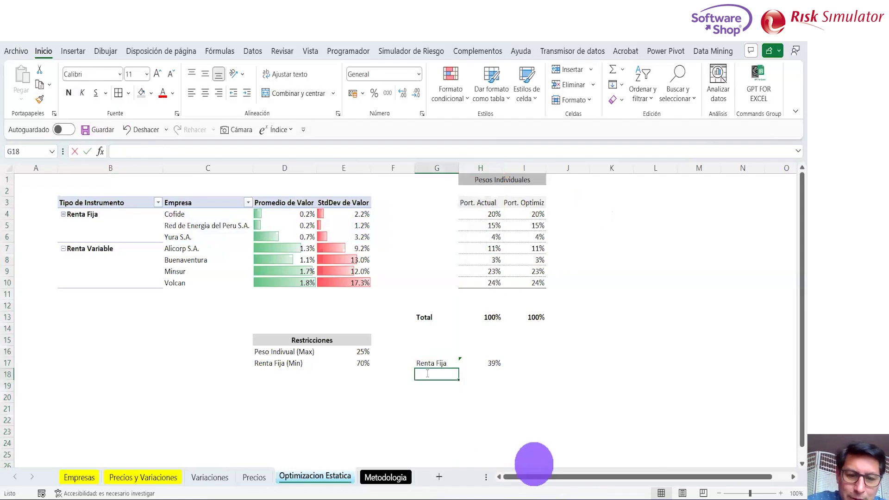
{"action": "type", "text": "Renta Var"}
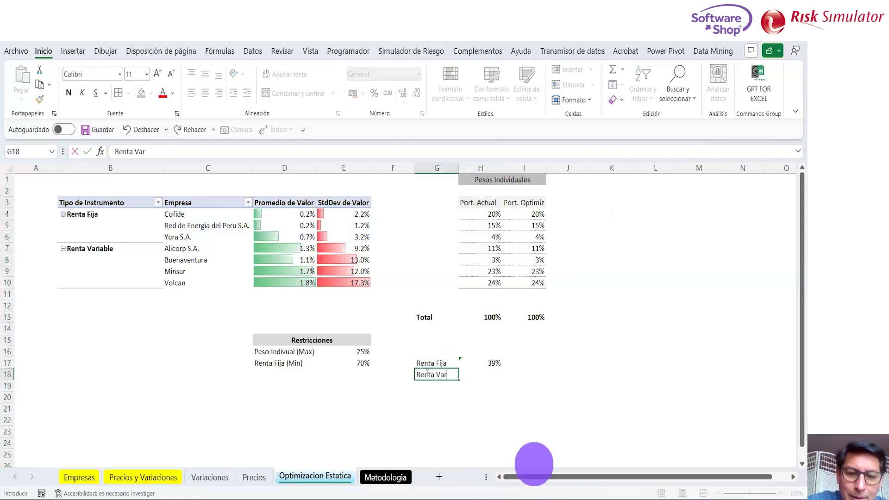
{"action": "type", "text": "iable"}
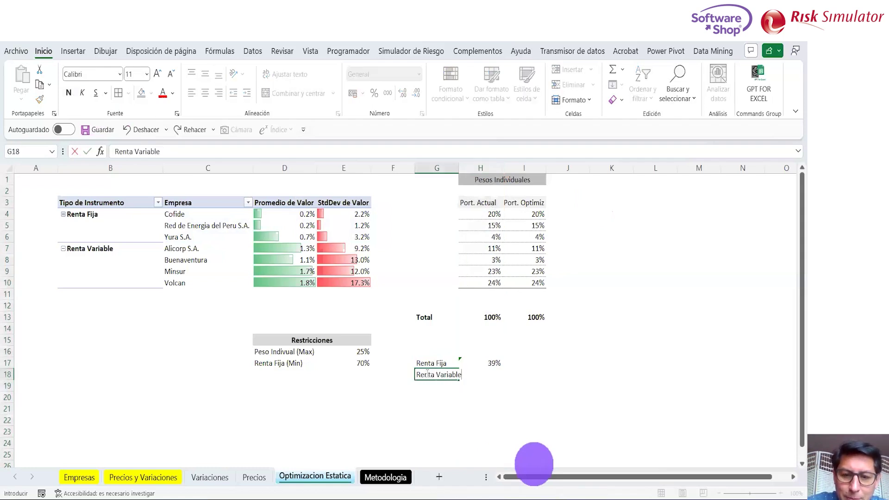
{"action": "key", "text": "Tab"}
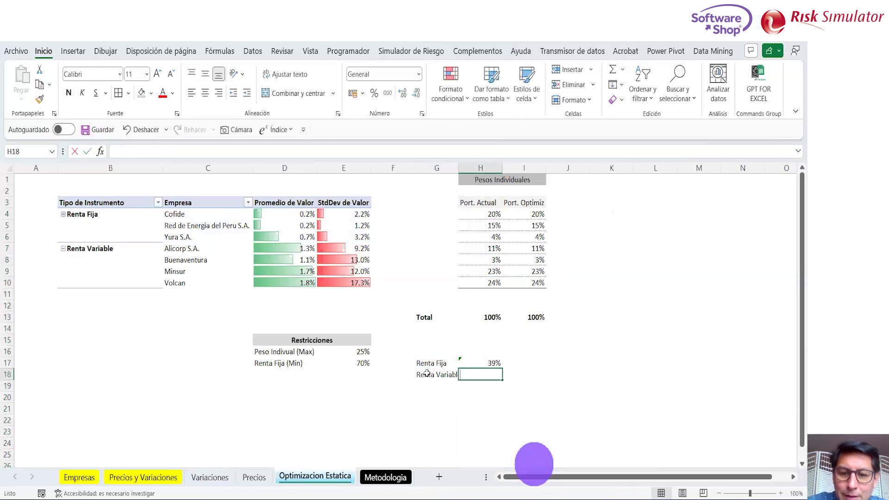
Step: Sum the current variable-income weights in H18 with the formula =SUMA(H7:H10)
{"action": "type", "text": "=suma("}
{"action": "key", "text": "Up"}
{"action": "key", "text": "Up"}
{"action": "key", "text": "Up"}
{"action": "key", "text": "Up"}
{"action": "key", "text": "Up"}
{"action": "key", "text": "Up"}
{"action": "key", "text": "Up"}
{"action": "key", "text": "Up"}
{"action": "key", "text": "shift+Up"}
{"action": "key", "text": "shift+Up"}
{"action": "key", "text": "shift+Up"}
{"action": "key", "text": "shift+Left"}
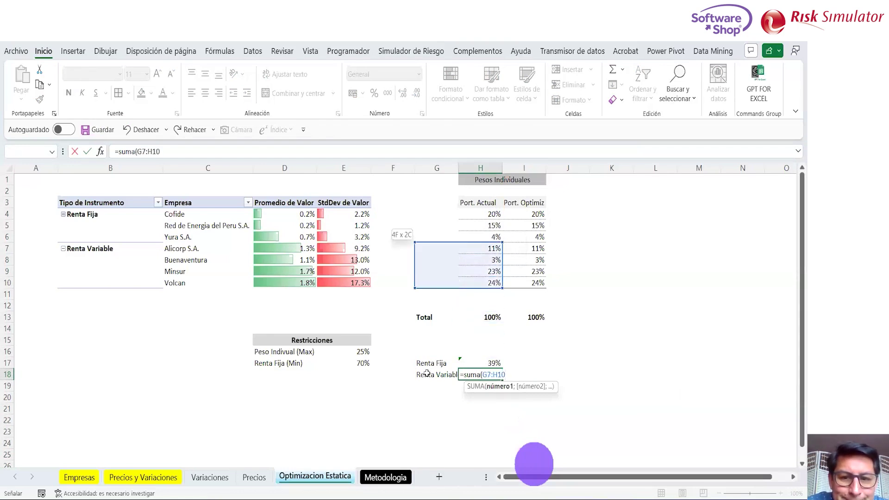
{"action": "key", "text": "shift+Left"}
{"action": "key", "text": "shift+Left"}
{"action": "key", "text": "shift+Left"}
{"action": "key", "text": "shift+Left"}
{"action": "key", "text": "shift+Right"}
{"action": "key", "text": "shift+Right"}
{"action": "key", "text": "shift+Right"}
{"action": "key", "text": "shift+Right"}
{"action": "key", "text": "shift+Right"}
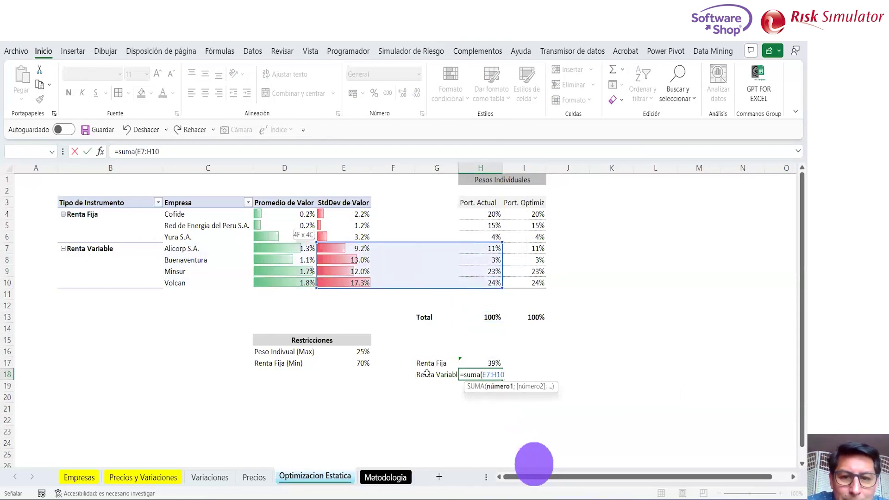
{"action": "type", "text": ")"}
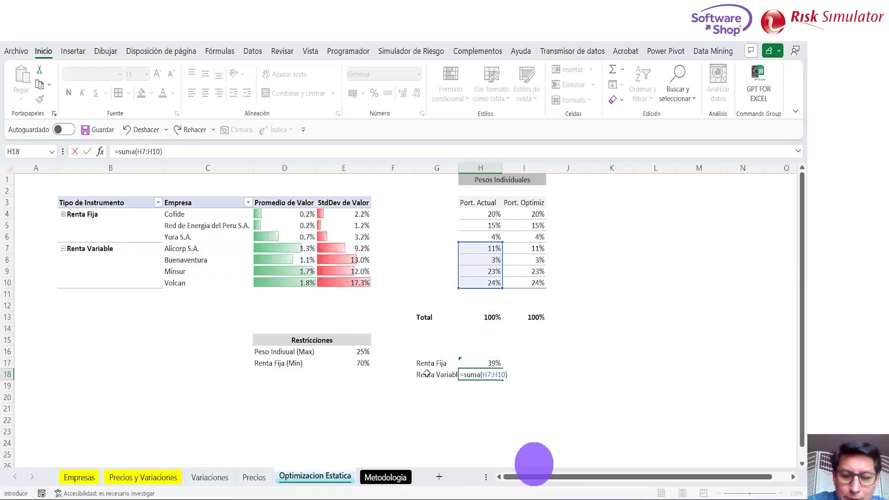
{"action": "key", "text": "ctrl+Return"}
Step: Copy the Renta Fija and Renta Variable sums from H17:H18 to I17:I18 for the optimized portfolio
{"action": "key", "text": "Down"}
{"action": "key", "text": "Up"}
{"action": "key", "text": "shift+Up"}
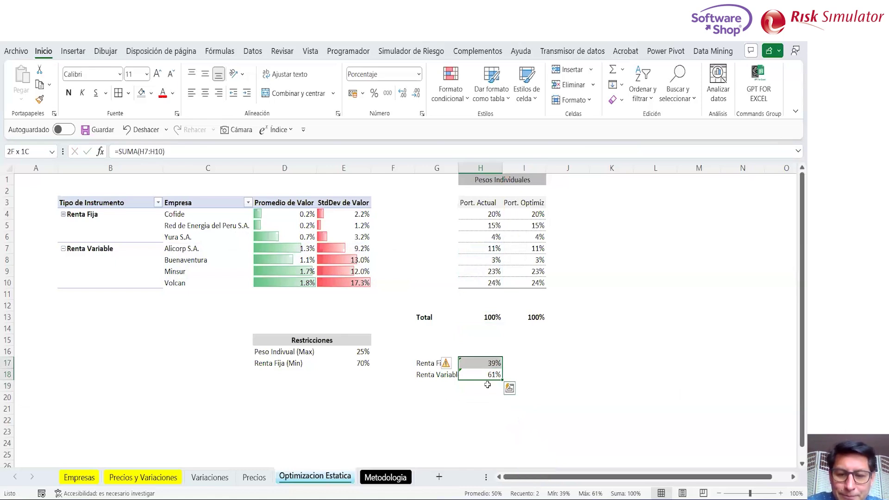
{"action": "key", "text": "F2"}
{"action": "key", "text": "Escape"}
{"action": "key", "text": "Up"}
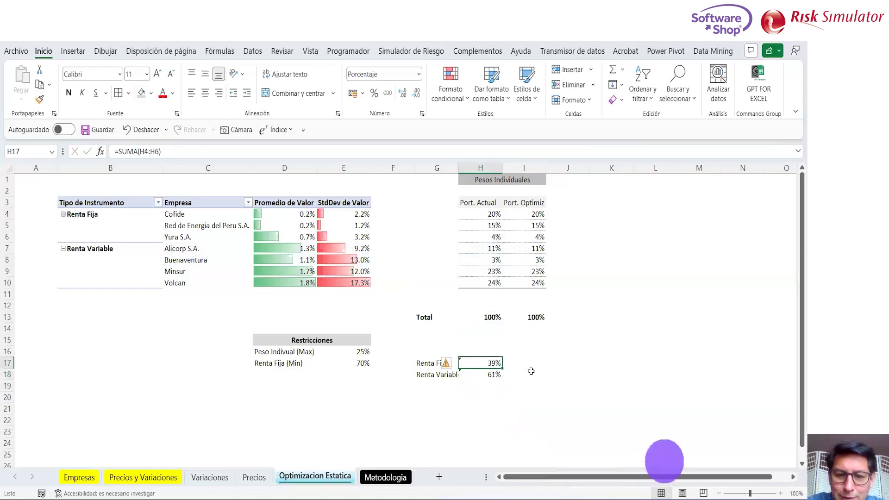
{"action": "key", "text": "shift+Down"}
{"action": "key", "text": "ctrl+c"}
{"action": "key", "text": "Right"}
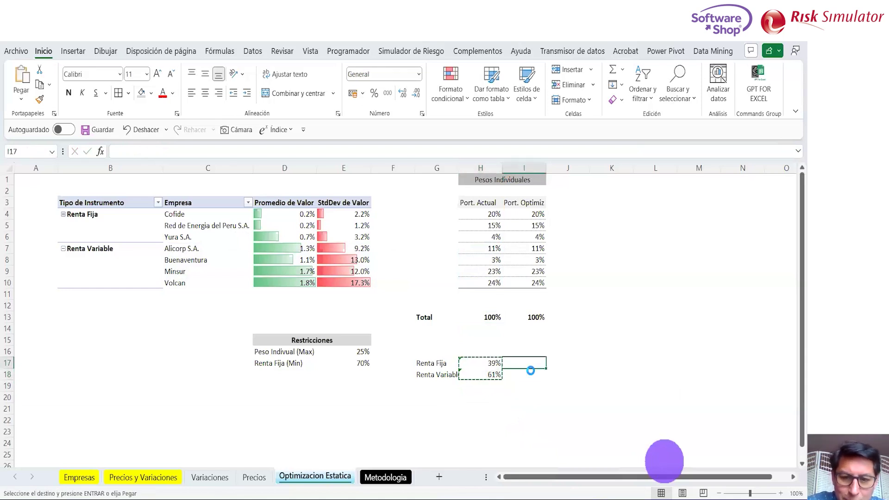
{"action": "key", "text": "ctrl+v"}
{"action": "key", "text": "Escape"}
{"action": "key", "text": "Down"}
{"action": "key", "text": "Down"}
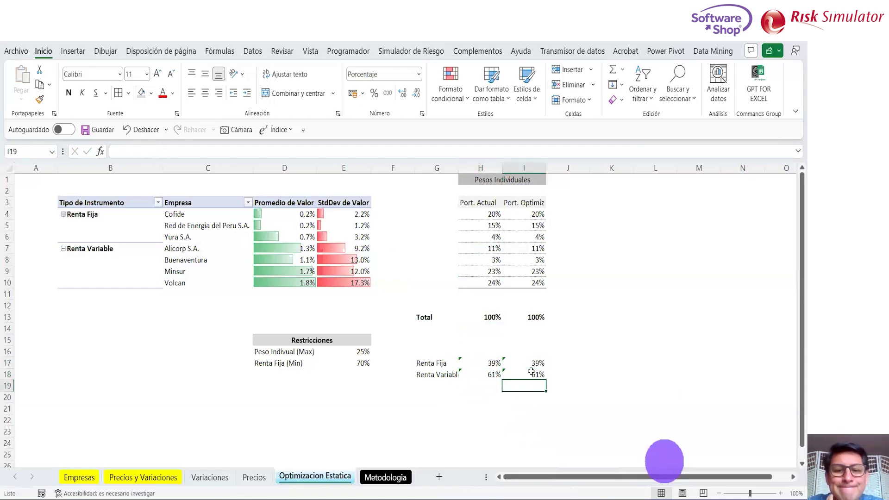
{"action": "key", "text": "Up"}
{"action": "key", "text": "Up"}
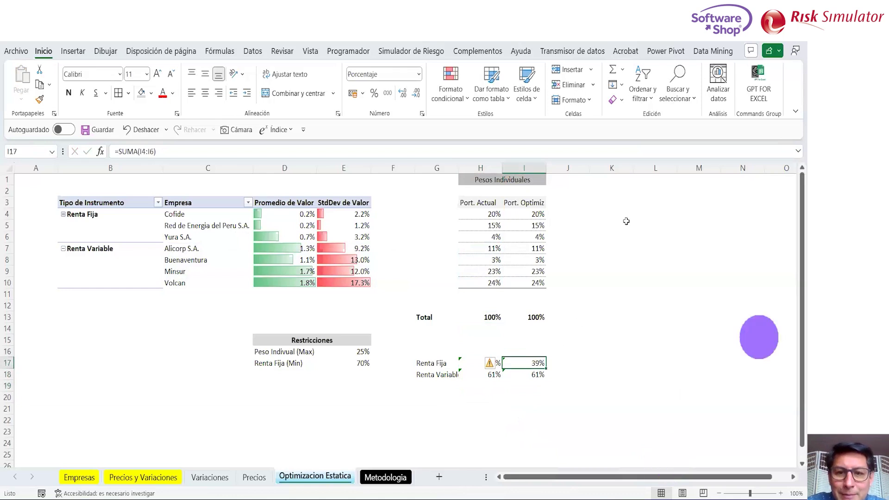
{"action": "left_click", "coordinate": [519, 168]}
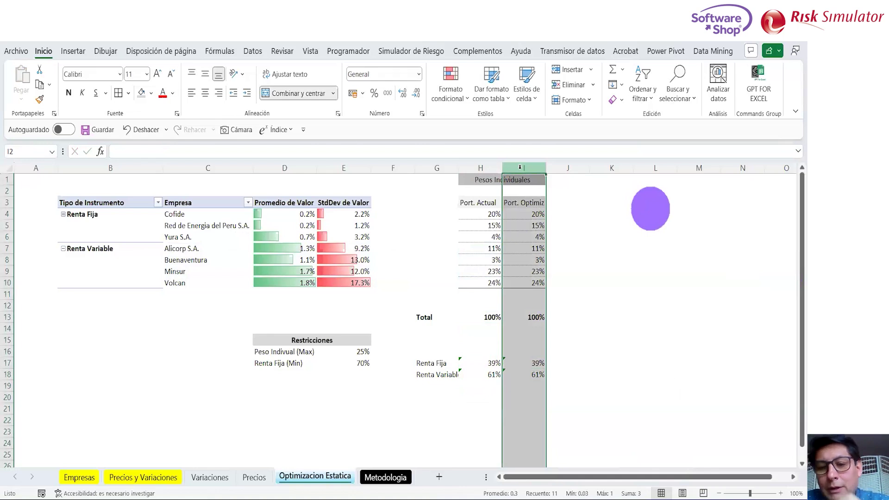
{"action": "left_click", "coordinate": [526, 361]}
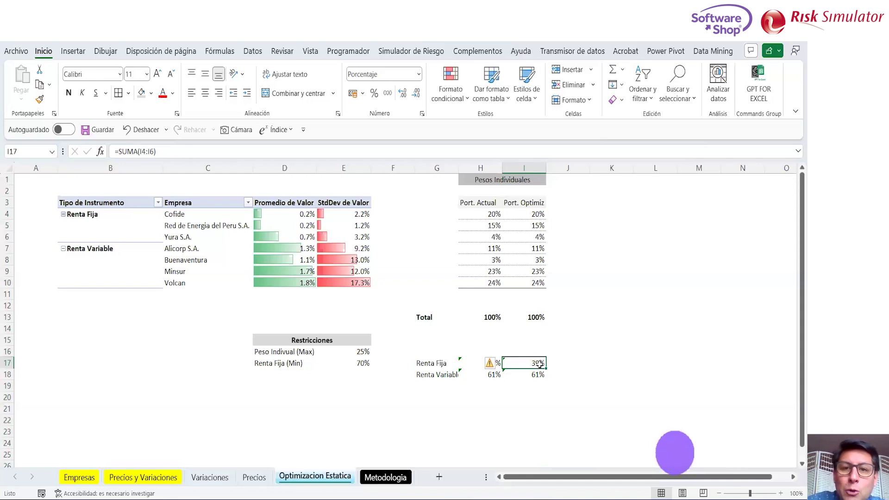
{"action": "left_click", "coordinate": [362, 364]}
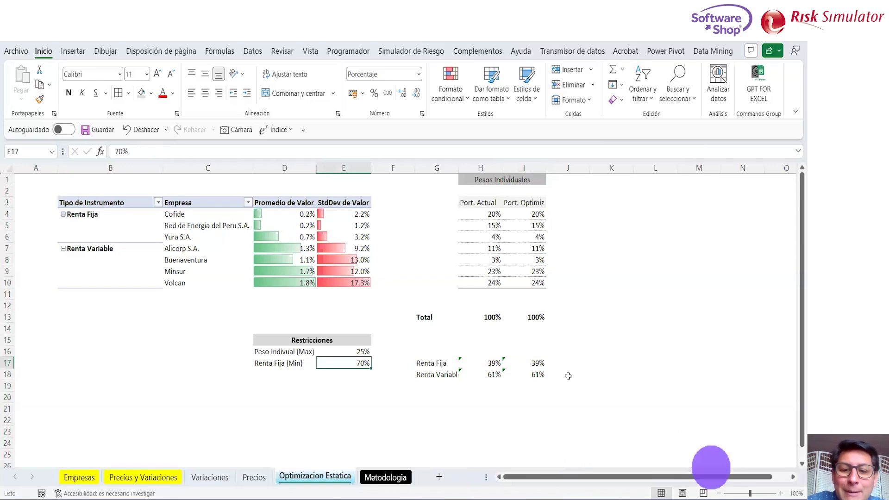
{"action": "left_click", "coordinate": [571, 340]}
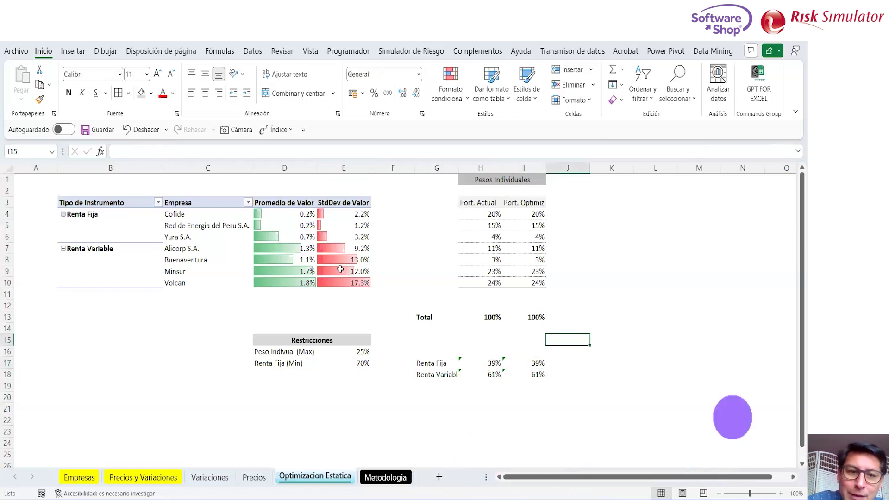
Step: Save the workbook
{"action": "left_click", "coordinate": [96, 129]}
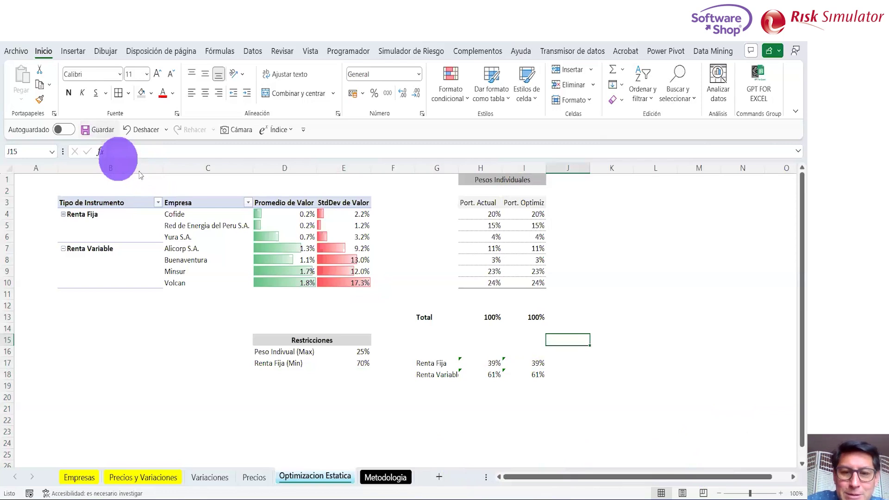
Step: Enter the label "Rentabilidad" in G21 and make it bold
{"action": "left_click", "coordinate": [433, 405]}
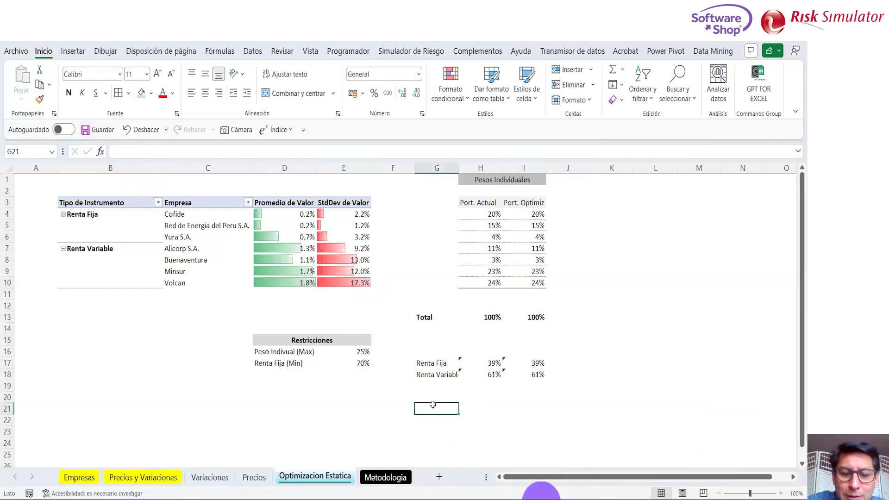
{"action": "type", "text": "Renta"}
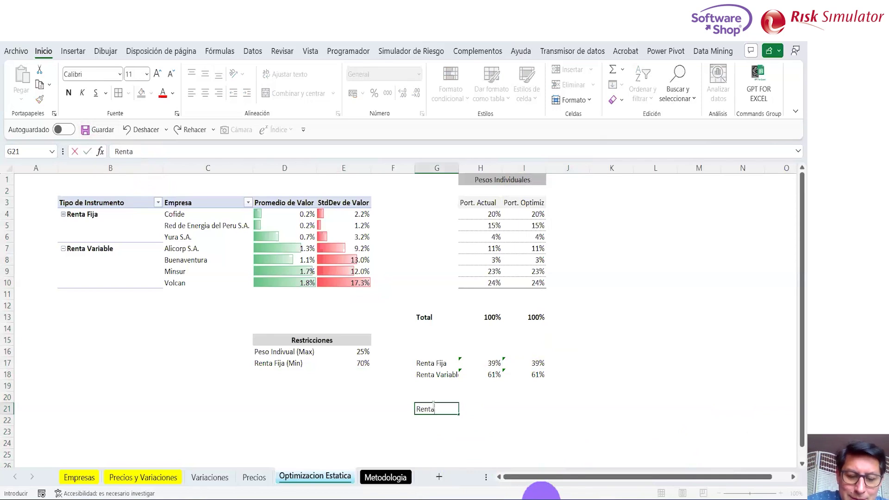
{"action": "type", "text": "bilidad"}
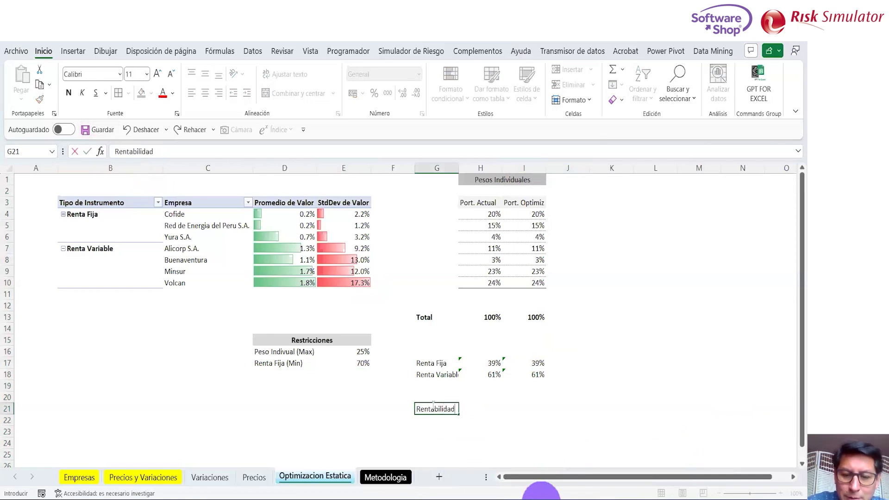
{"action": "key", "text": "Return"}
{"action": "left_click", "coordinate": [433, 405]}
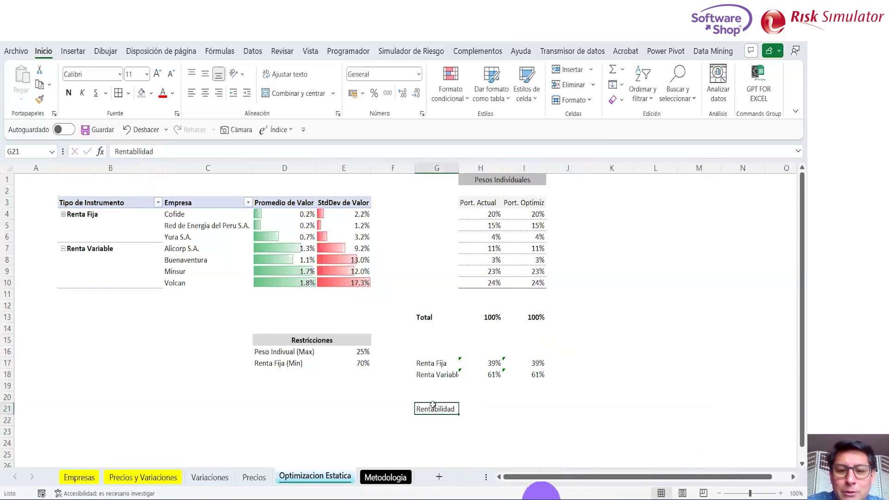
{"action": "left_click", "coordinate": [68, 93]}
{"action": "key", "text": "Tab"}
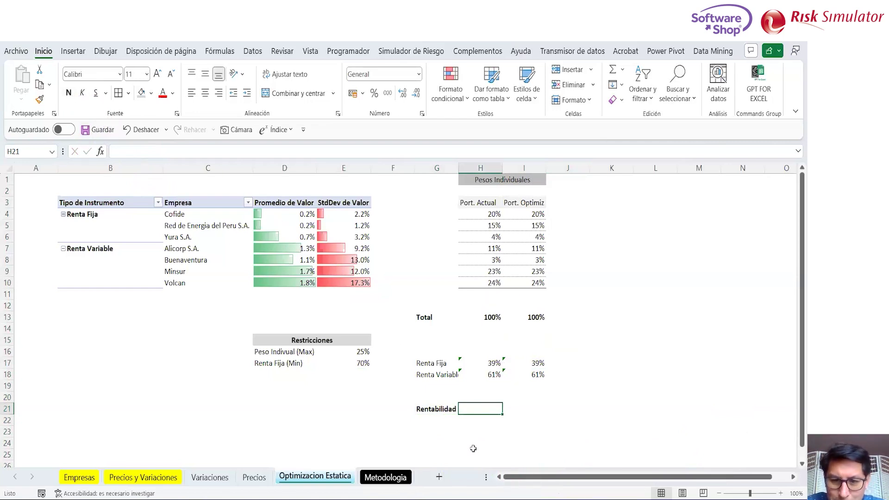
Step: Consult the mean return formula on the Metodologia sheet and match it to the current weights and average returns in Optimizacion Estatica
{"action": "left_click", "coordinate": [384, 479]}
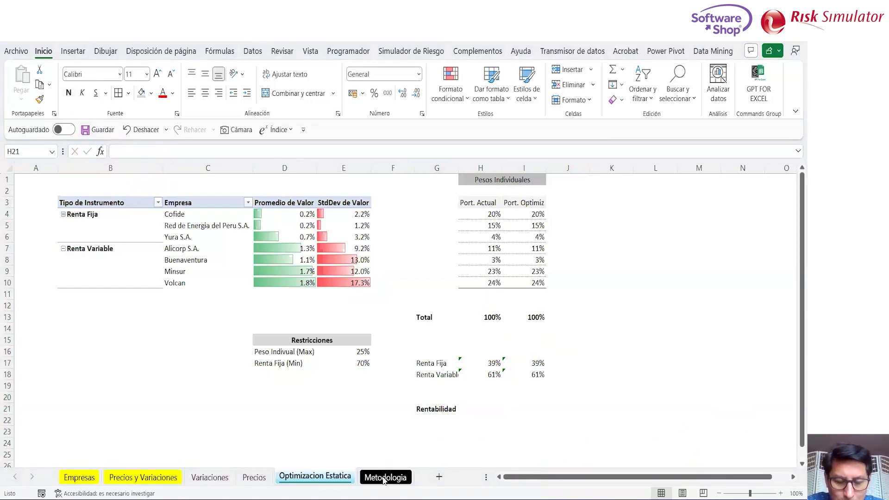
{"action": "left_click", "coordinate": [383, 479]}
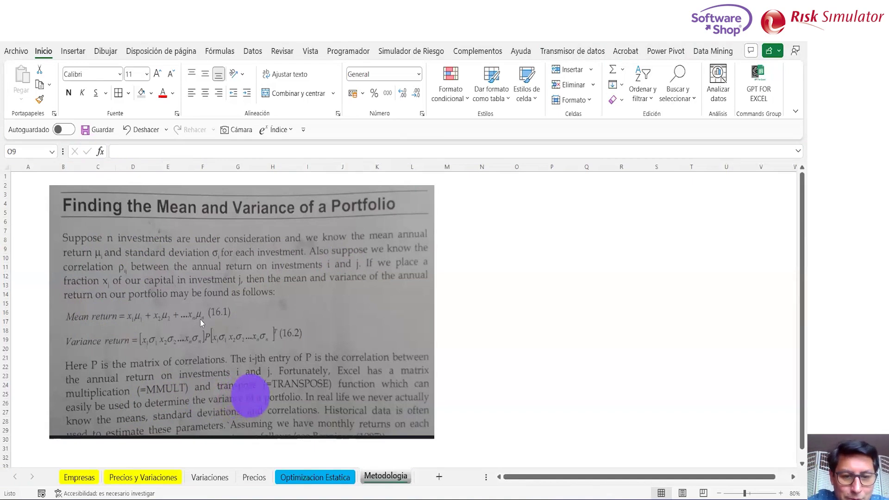
{"action": "left_click", "coordinate": [311, 479]}
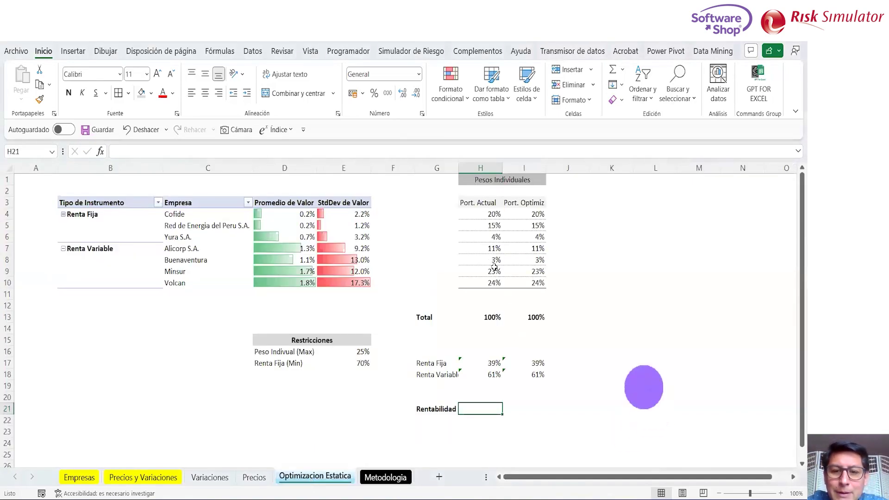
{"action": "left_click", "coordinate": [486, 214]}
{"action": "left_click_drag", "start_coordinate": [486, 213], "coordinate": [481, 281]}
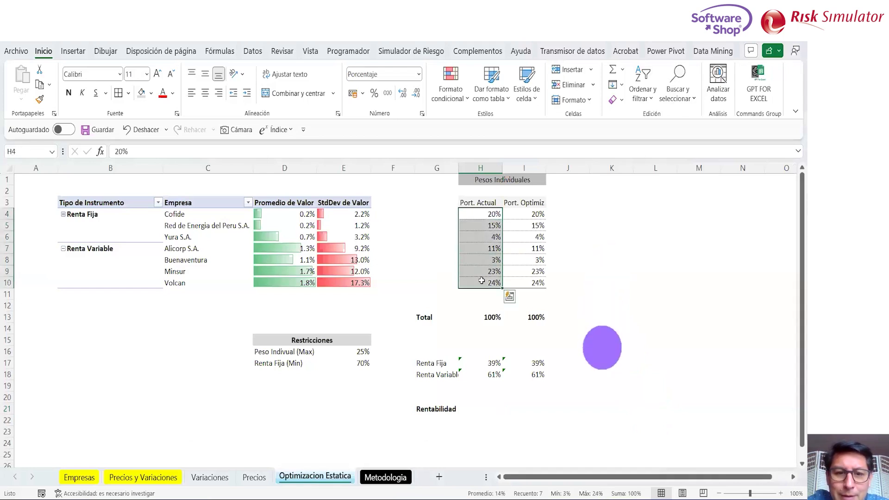
{"action": "left_click", "coordinate": [281, 211]}
{"action": "left_click_drag", "start_coordinate": [280, 248], "coordinate": [281, 281]}
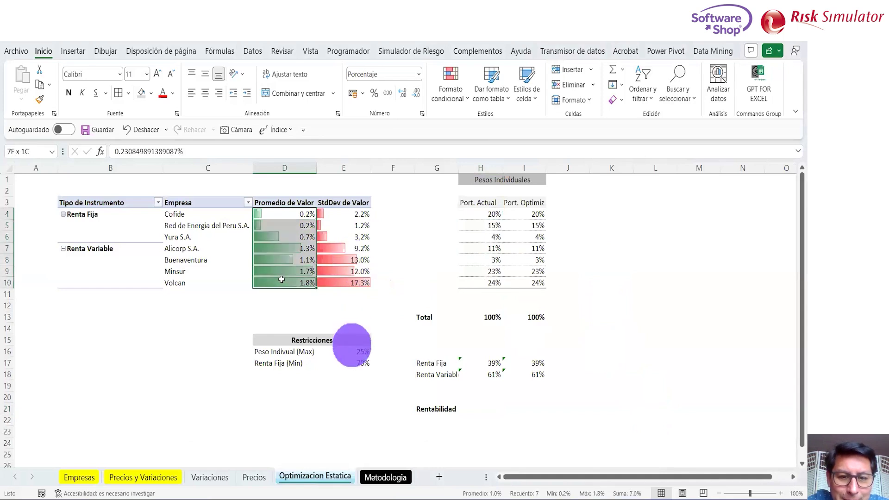
Step: Calculate the current portfolio's return in H21 with =SUMAPRODUCTO(D4:D10;H4:H10) and format it as a percentage with one decimal
{"action": "left_click", "coordinate": [478, 408]}
{"action": "type", "text": "=suma"}
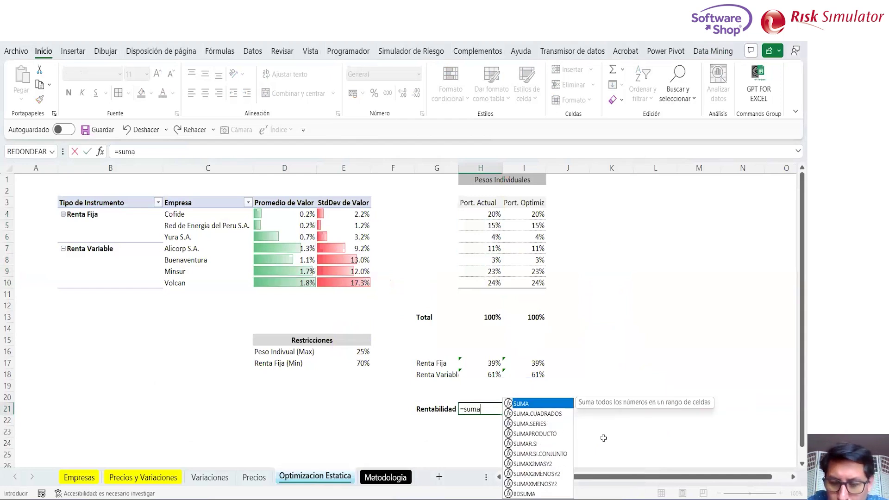
{"action": "key", "text": "Down"}
{"action": "key", "text": "Down"}
{"action": "key", "text": "Down"}
{"action": "key", "text": "Tab"}
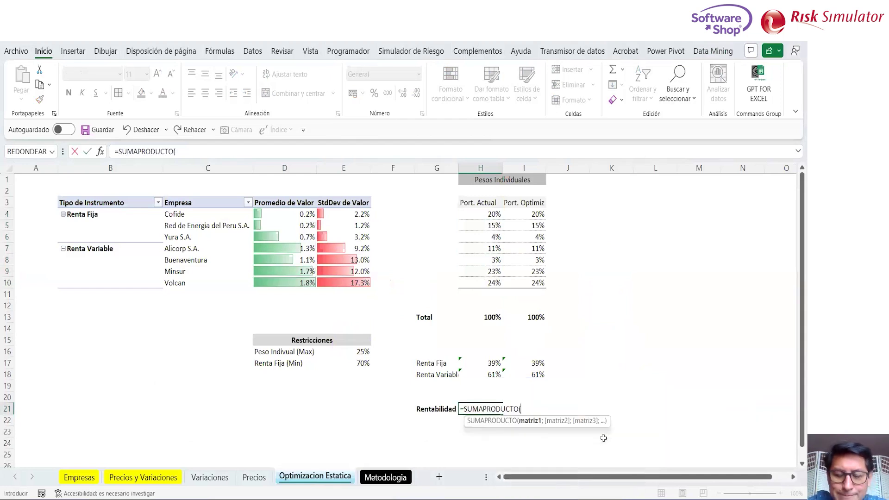
{"action": "left_click_drag", "start_coordinate": [278, 214], "coordinate": [279, 281]}
{"action": "type", "text": ";"}
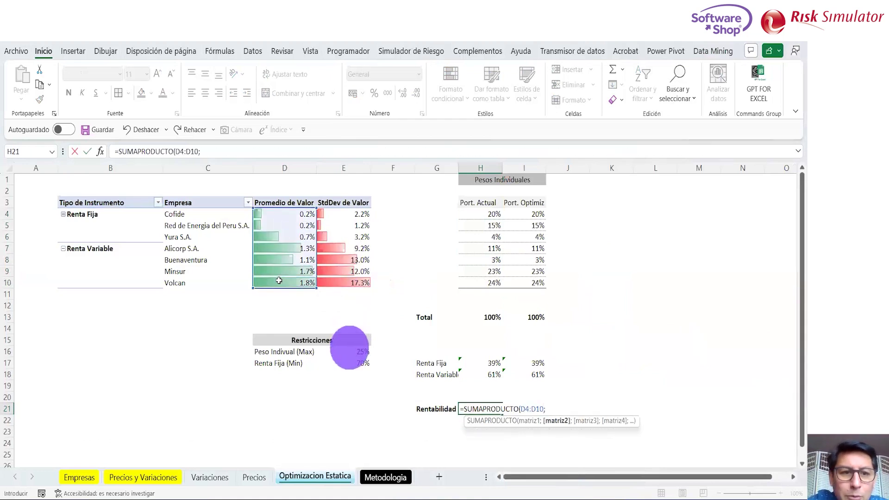
{"action": "left_click_drag", "start_coordinate": [491, 213], "coordinate": [492, 281]}
{"action": "type", "text": ")"}
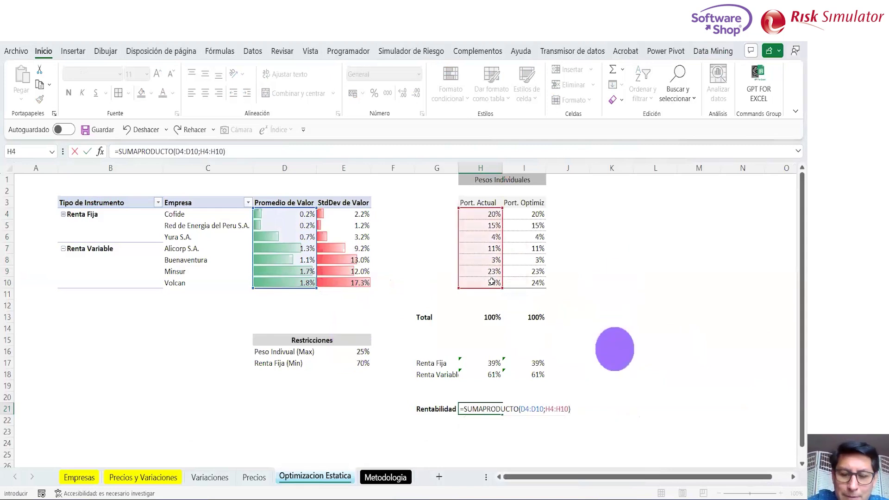
{"action": "key", "text": "Return"}
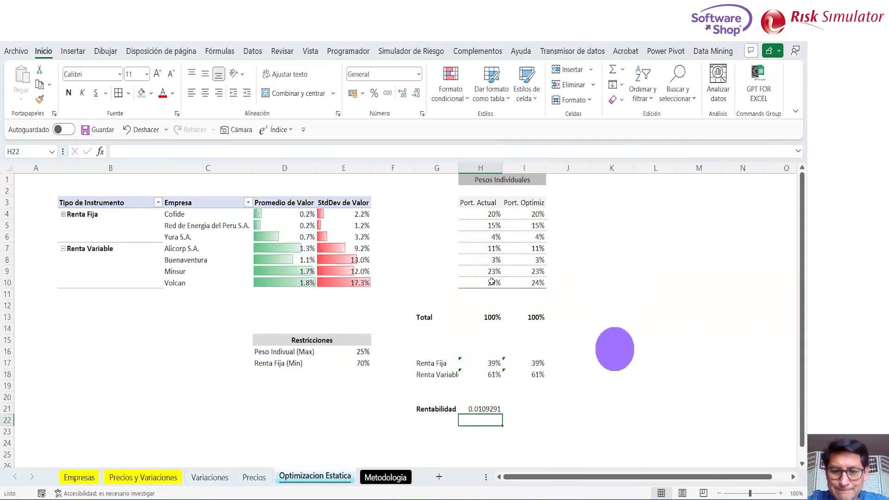
{"action": "key", "text": "Up"}
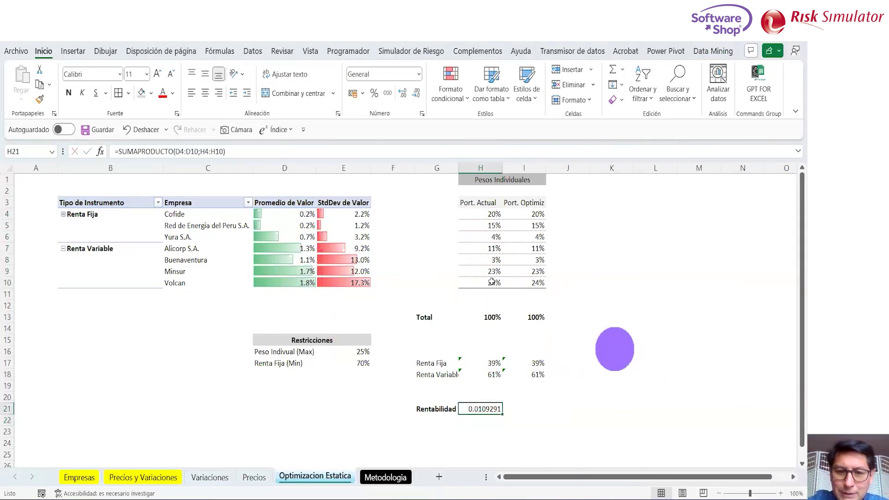
{"action": "left_click", "coordinate": [374, 94]}
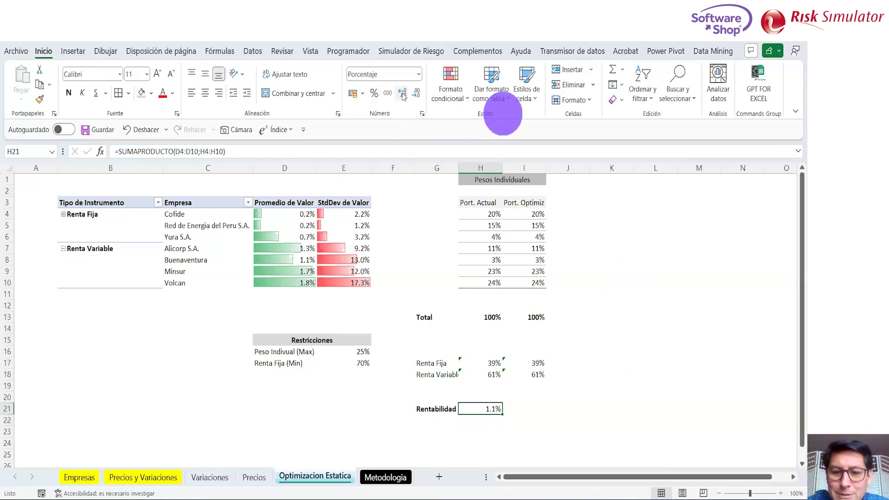
Step: Copy the return formula from H21 to I21 and correct it to =SUMAPRODUCTO(D4:D10;I4:I10) for the optimized portfolio
{"action": "left_click", "coordinate": [521, 397]}
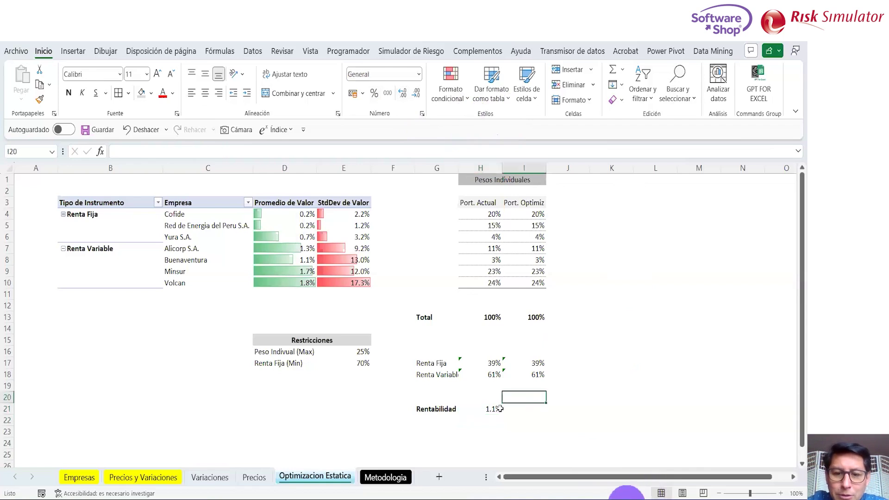
{"action": "left_click", "coordinate": [494, 409]}
{"action": "key", "text": "ctrl+c"}
{"action": "key", "text": "Right"}
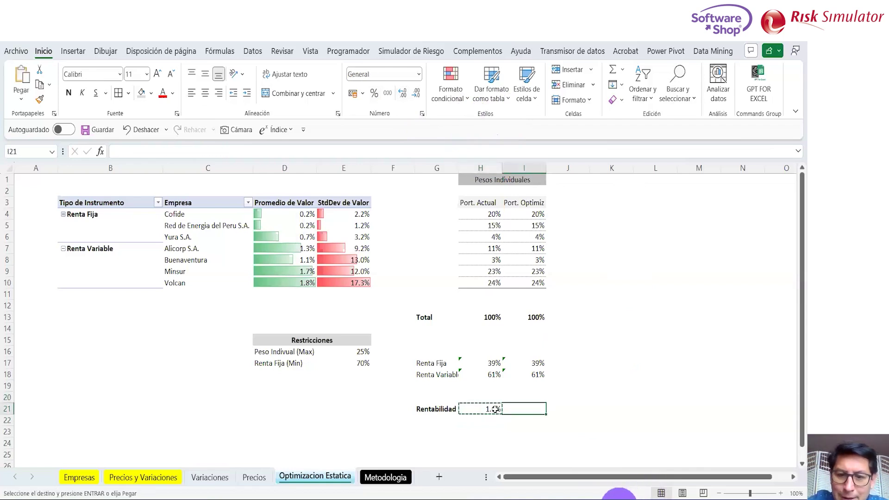
{"action": "key", "text": "ctrl+v"}
{"action": "key", "text": "Escape"}
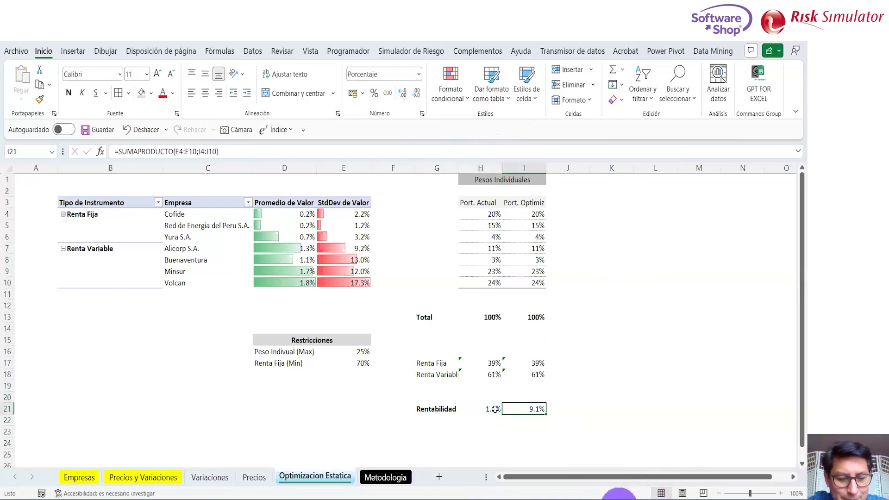
{"action": "key", "text": "F2"}
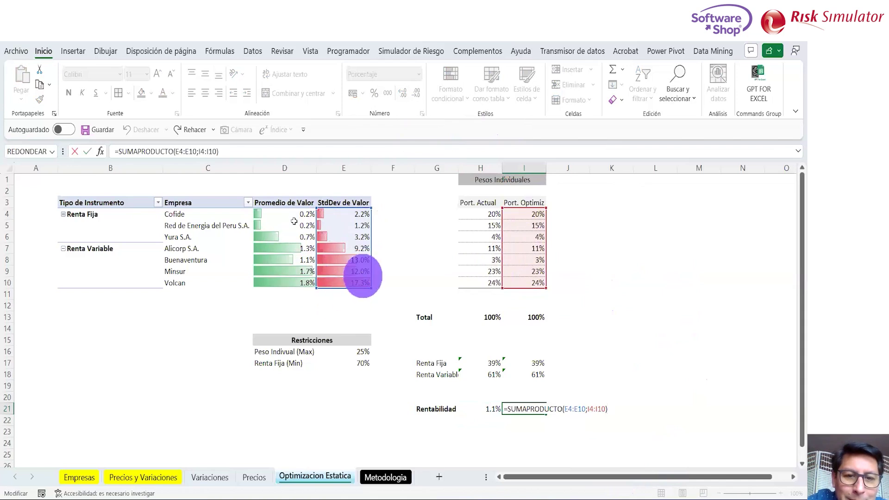
{"action": "left_click_drag", "start_coordinate": [331, 212], "coordinate": [301, 213]}
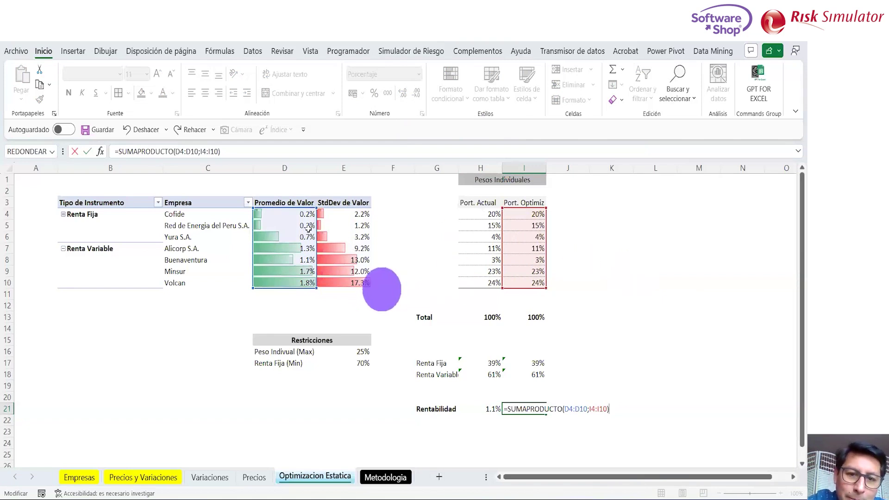
{"action": "key", "text": "Return"}
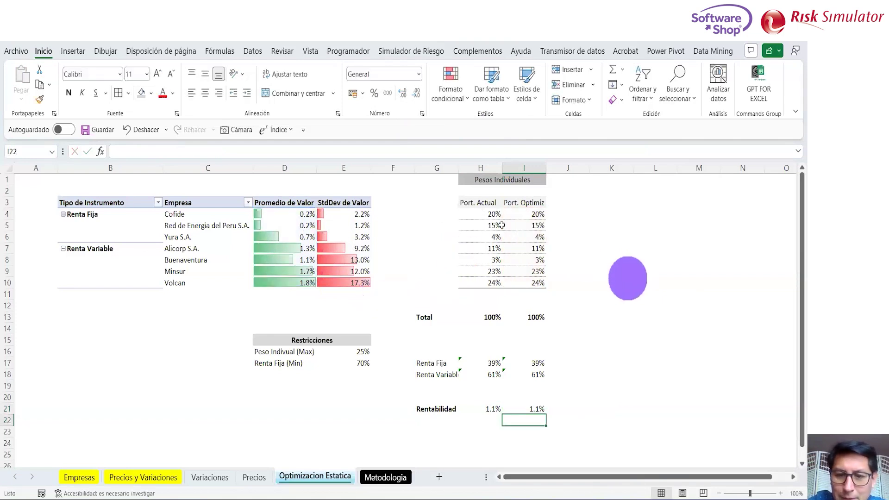
Step: Apply blue gradient data bars to the current and optimized weights in H4:I10
{"action": "key", "text": "Up"}
{"action": "key", "text": "Left"}
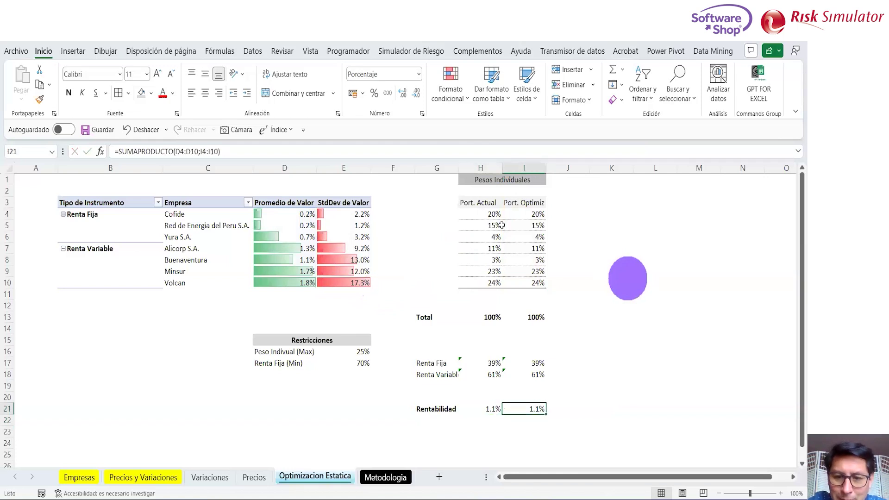
{"action": "key", "text": "Up"}
{"action": "key", "text": "Up"}
{"action": "key", "text": "Up"}
{"action": "key", "text": "Up"}
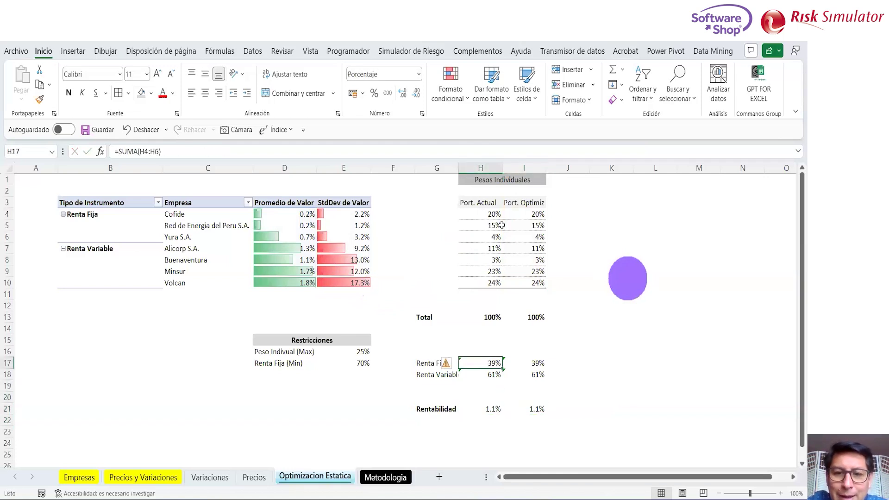
{"action": "key", "text": "Up"}
{"action": "key", "text": "Up"}
{"action": "key", "text": "Up"}
{"action": "key", "text": "Up"}
{"action": "key", "text": "Up"}
{"action": "key", "text": "Up"}
{"action": "key", "text": "Up"}
{"action": "key", "text": "Up"}
{"action": "key", "text": "Up"}
{"action": "key", "text": "Up"}
{"action": "key", "text": "Up"}
{"action": "key", "text": "Up"}
{"action": "key", "text": "Up"}
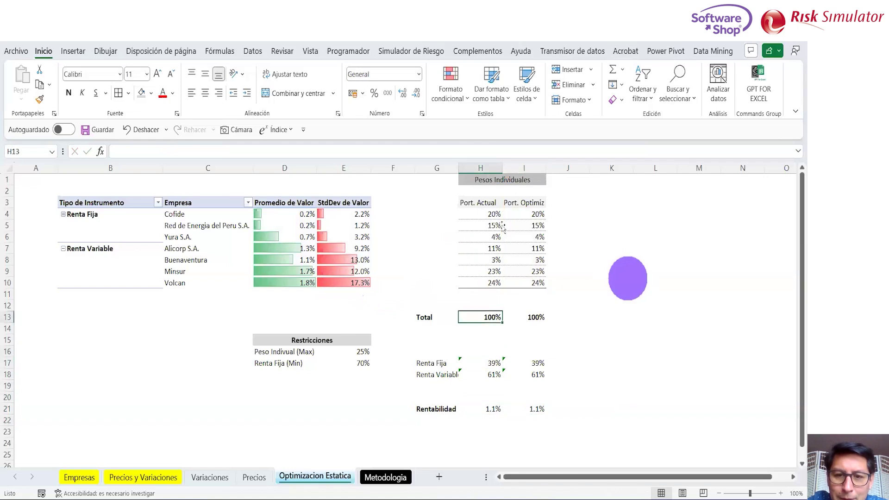
{"action": "key", "text": "shift+Right"}
{"action": "key", "text": "shift+Down"}
{"action": "key", "text": "shift+Down"}
{"action": "key", "text": "shift+Down"}
{"action": "key", "text": "shift+Down"}
{"action": "key", "text": "shift+Down"}
{"action": "key", "text": "shift+Down"}
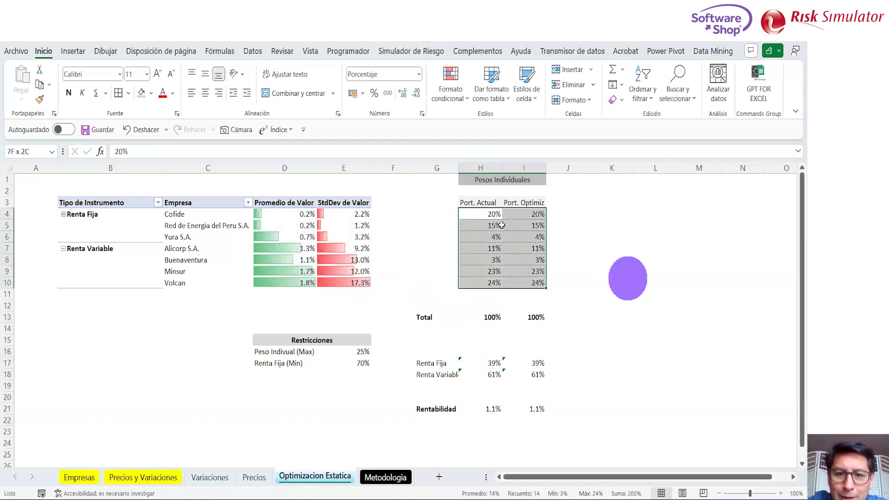
{"action": "left_click", "coordinate": [469, 103]}
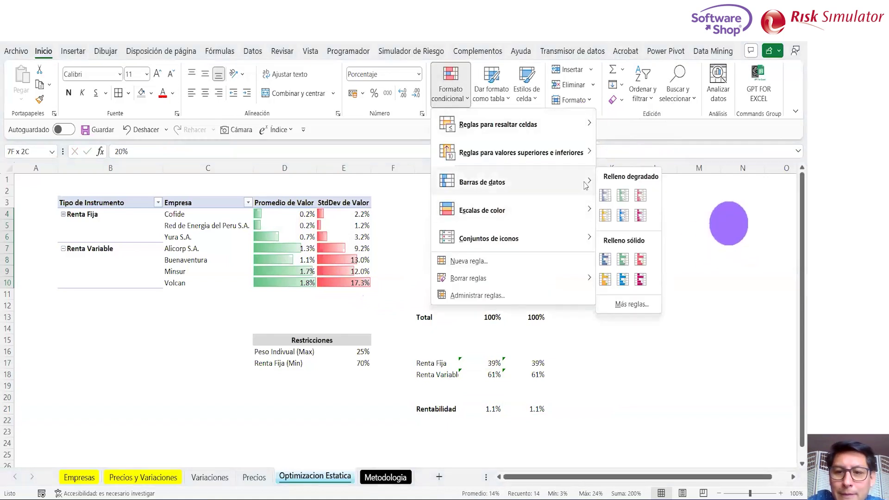
{"action": "left_click", "coordinate": [604, 196]}
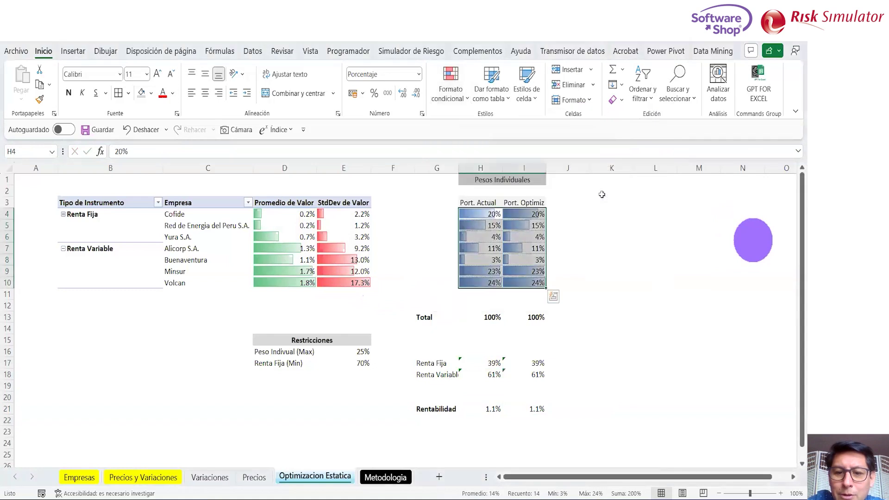
{"action": "left_click", "coordinate": [611, 249]}
Step: Apply green gradient data bars to the Renta Fija sums in H17:I17
{"action": "left_click_drag", "start_coordinate": [491, 364], "coordinate": [520, 363]}
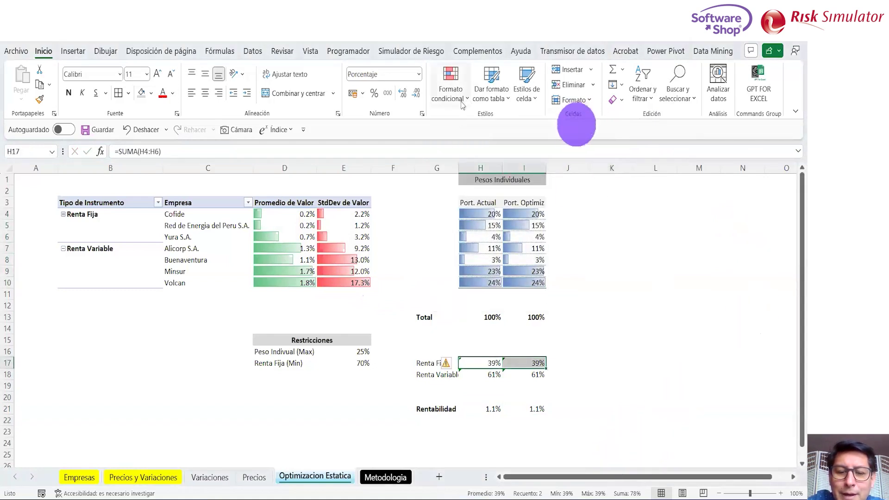
{"action": "left_click", "coordinate": [450, 88]}
{"action": "mouse_move", "coordinate": [473, 182]}
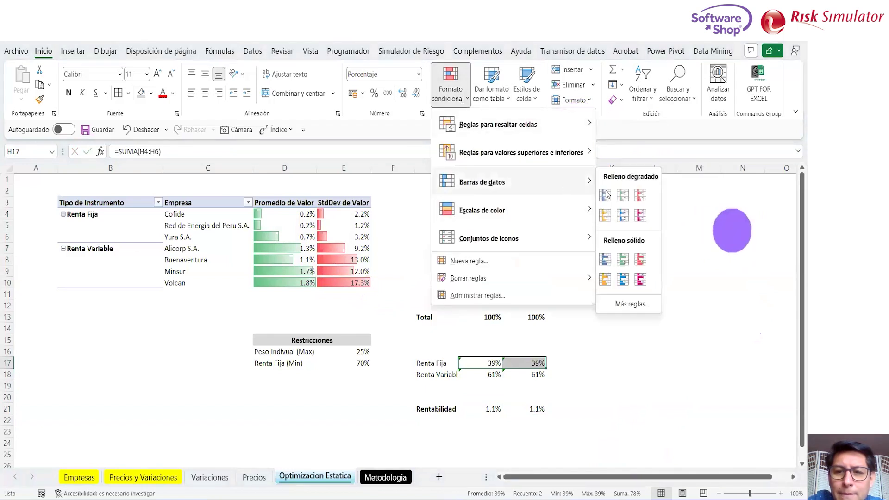
{"action": "left_click", "coordinate": [622, 199]}
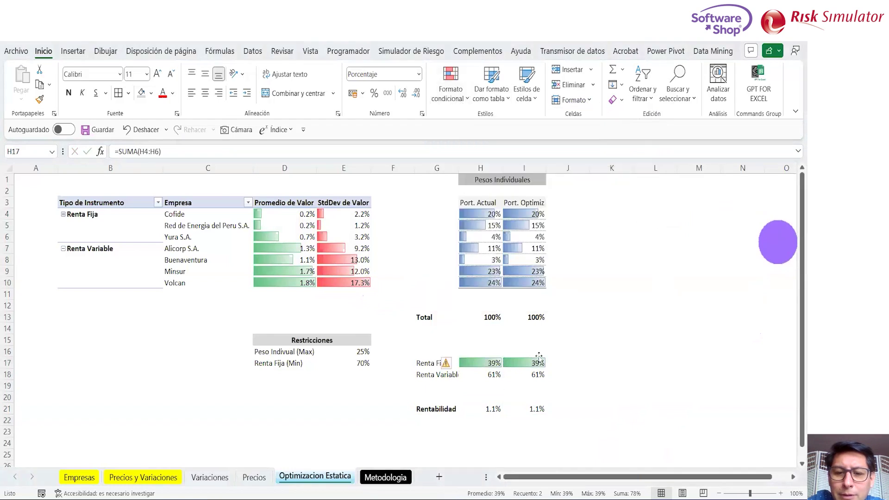
Step: Apply orange gradient data bars to the Rentabilidad values in H21:I21 and save the workbook
{"action": "left_click", "coordinate": [482, 410]}
{"action": "left_click_drag", "start_coordinate": [482, 409], "coordinate": [528, 409]}
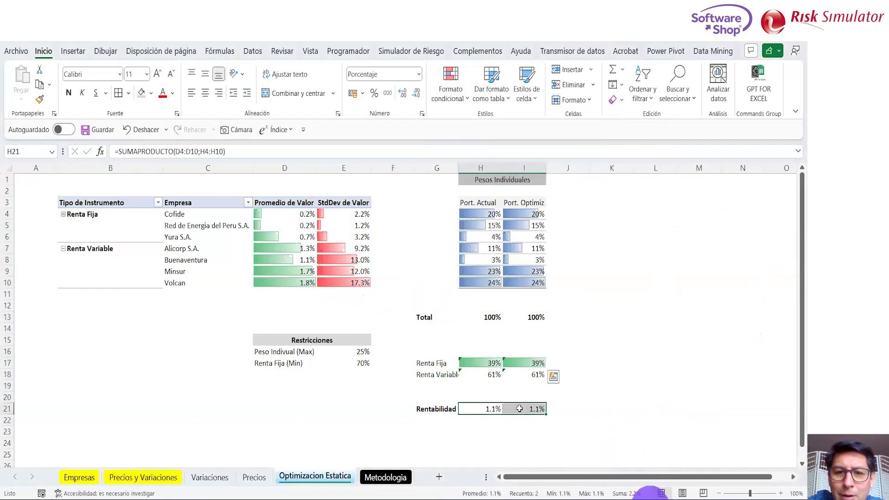
{"action": "left_click", "coordinate": [447, 89]}
{"action": "mouse_move", "coordinate": [567, 185]}
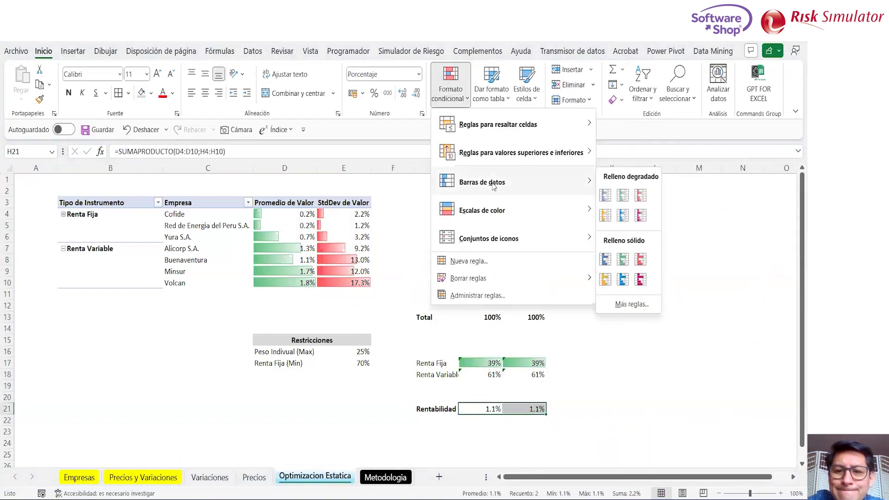
{"action": "left_click", "coordinate": [605, 214]}
{"action": "left_click", "coordinate": [610, 291]}
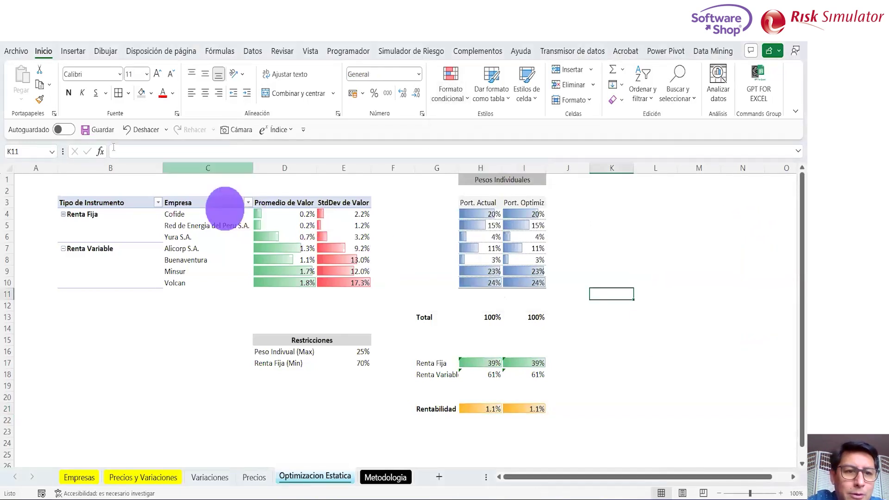
{"action": "left_click", "coordinate": [98, 130]}
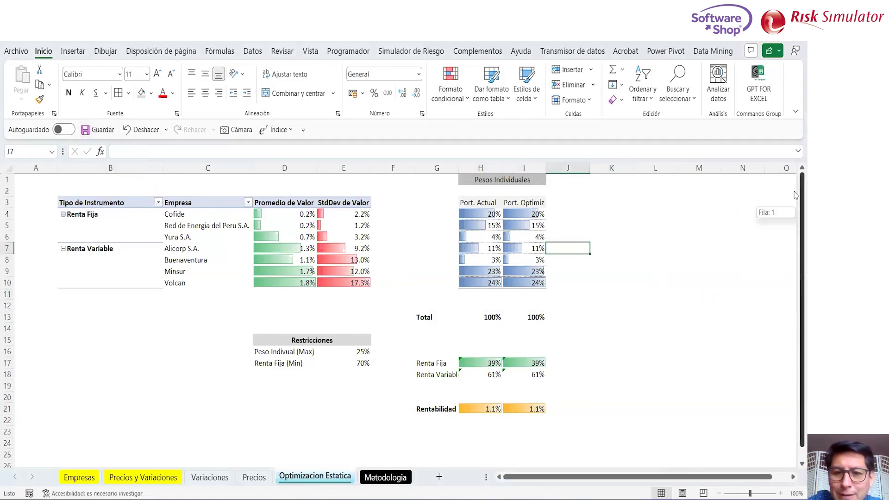
{"action": "left_click", "coordinate": [586, 213]}
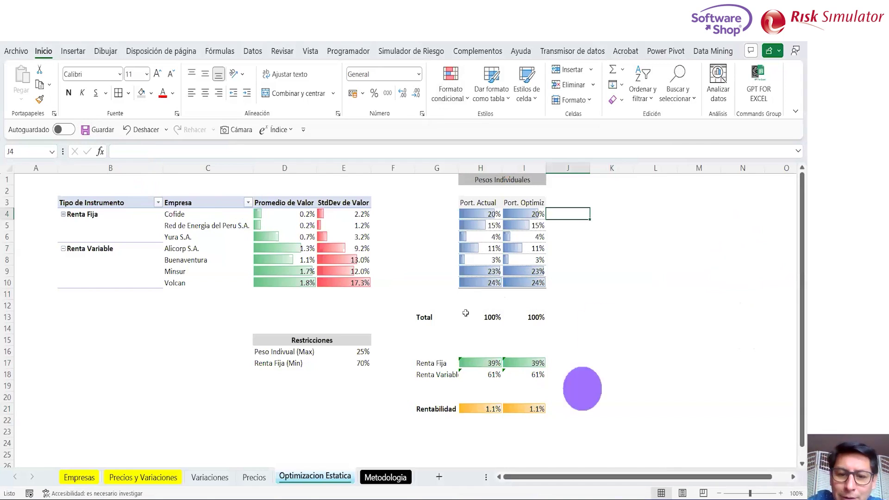
Step: Enter the label "Riesgo" in G22 and copy the bold formatting of the Rentabilidad label onto it
{"action": "left_click", "coordinate": [433, 408]}
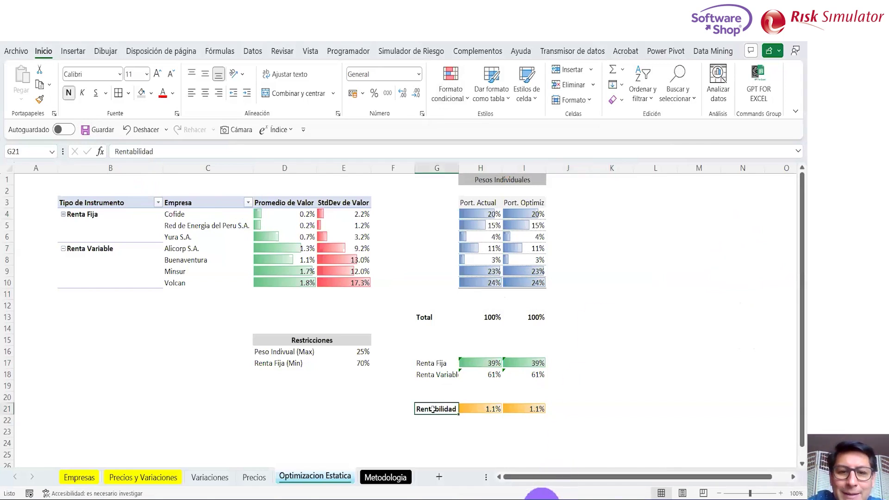
{"action": "left_click", "coordinate": [431, 420]}
{"action": "type", "text": "Riesgo"}
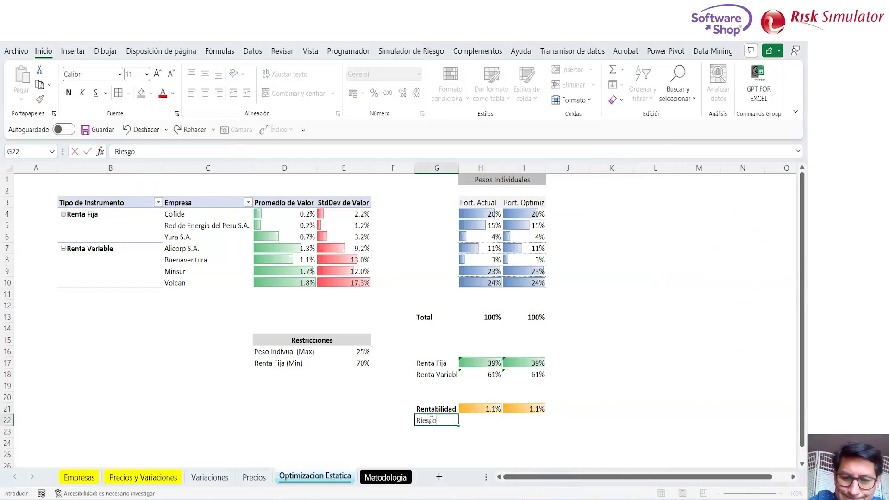
{"action": "key", "text": "Return"}
{"action": "key", "text": "Up"}
{"action": "key", "text": "Up"}
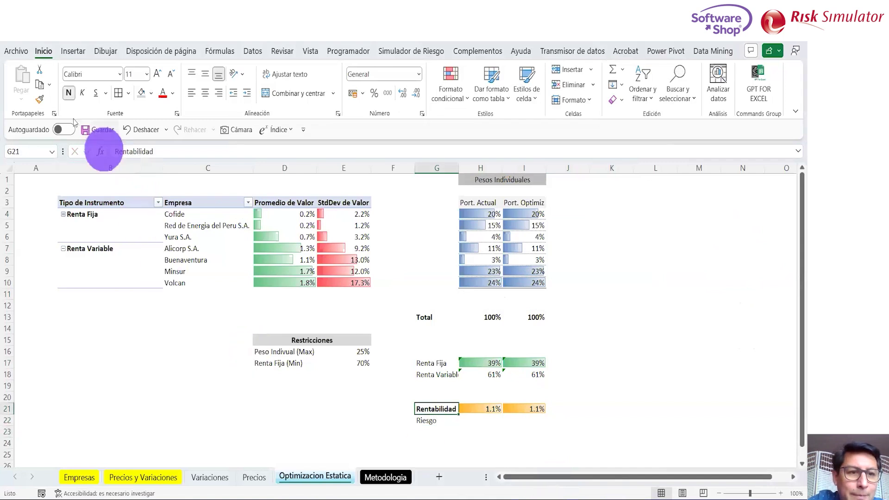
{"action": "left_click", "coordinate": [40, 99]}
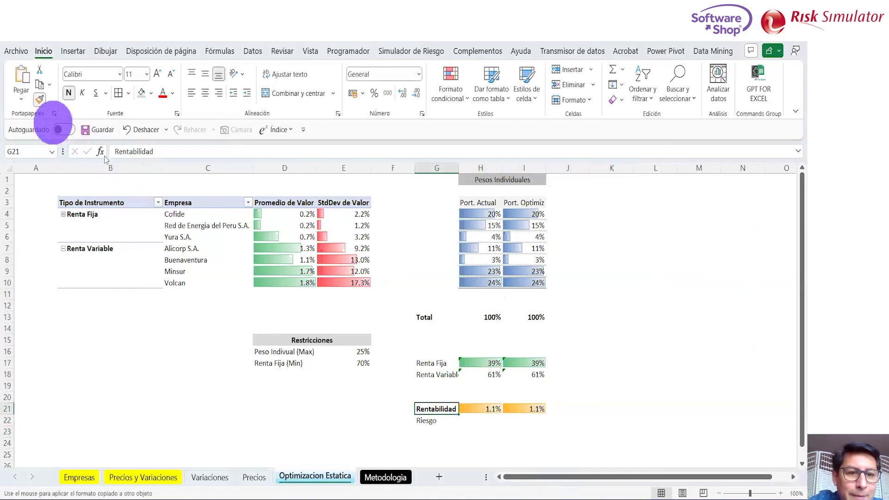
{"action": "left_click", "coordinate": [439, 422]}
Step: Consult the portfolio variance return formula on the Metodologia sheet and return to Optimizacion Estatica
{"action": "left_click", "coordinate": [479, 421]}
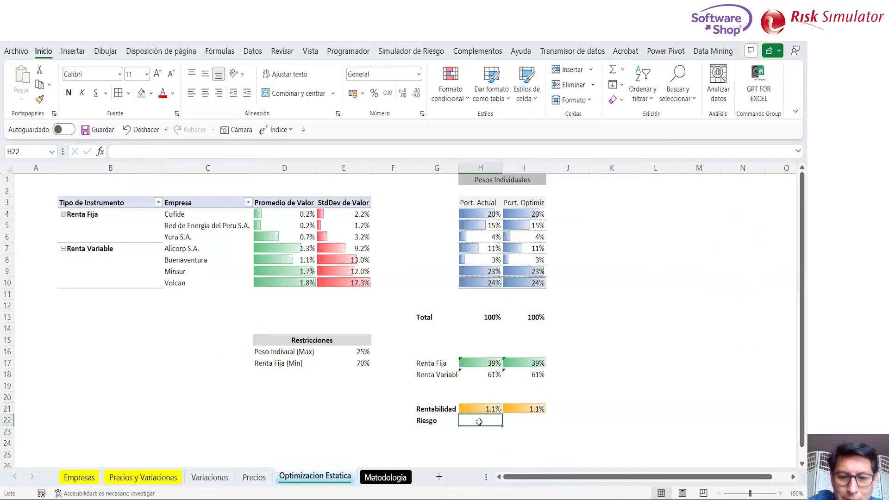
{"action": "left_click", "coordinate": [387, 482]}
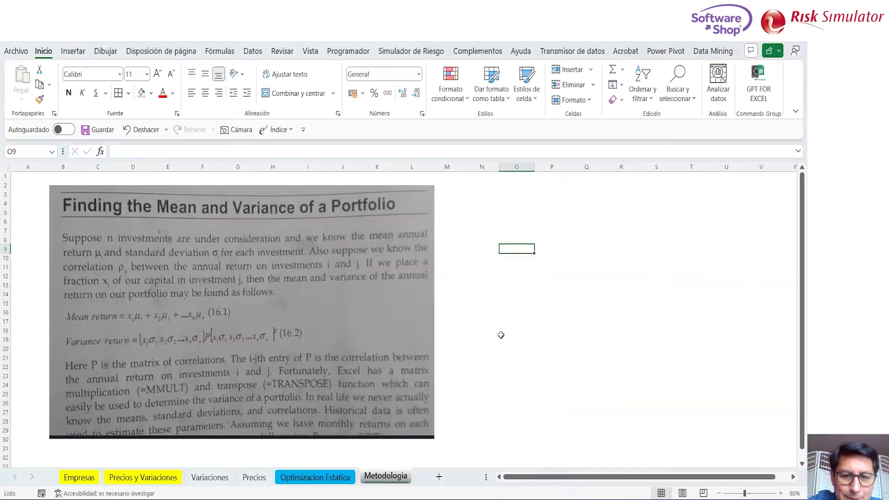
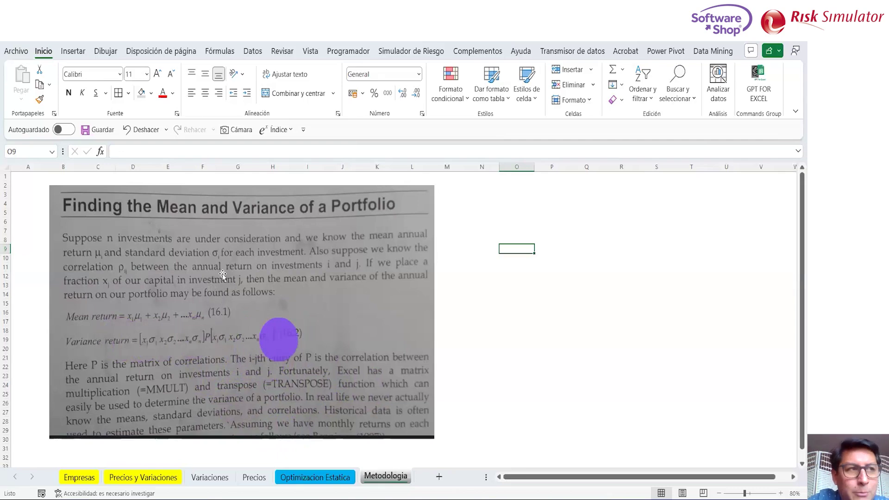
{"action": "left_click", "coordinate": [313, 478]}
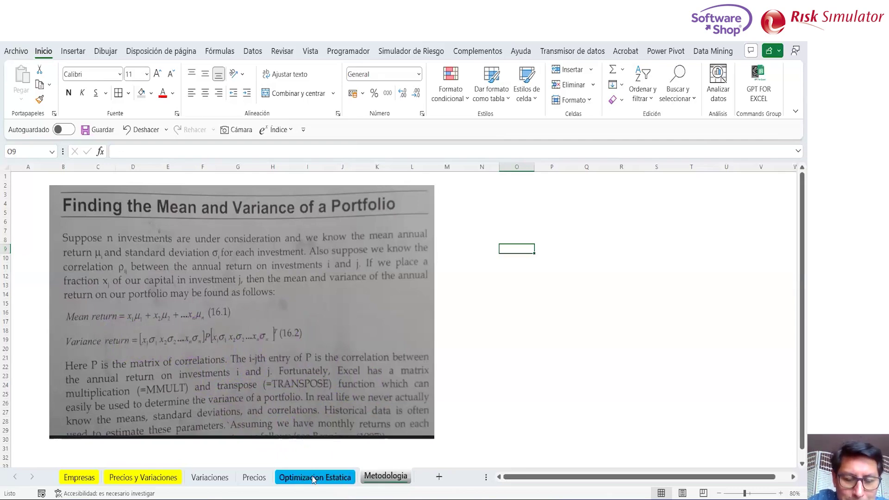
{"action": "left_click", "coordinate": [611, 237]}
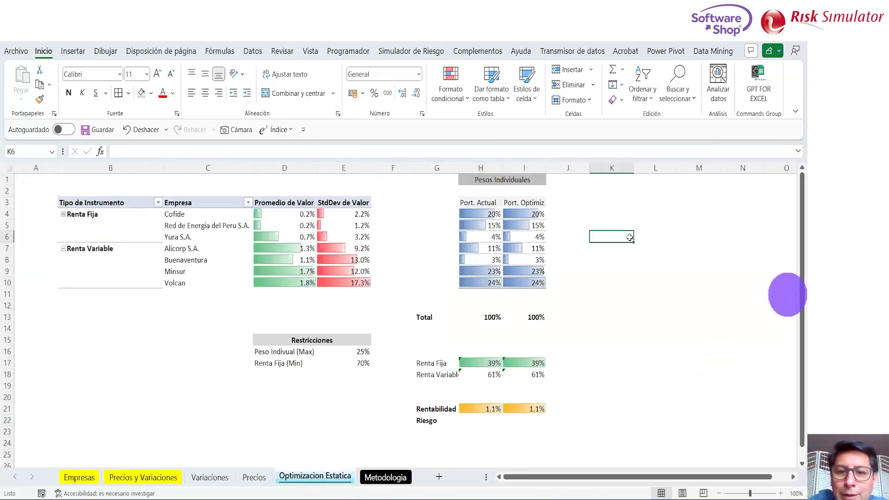
Step: Duplicate the Pesos Individuales block H1:I10, starting at K1
{"action": "left_click", "coordinate": [489, 181]}
{"action": "left_click_drag", "start_coordinate": [489, 181], "coordinate": [490, 280]}
{"action": "key", "text": "ctrl+c"}
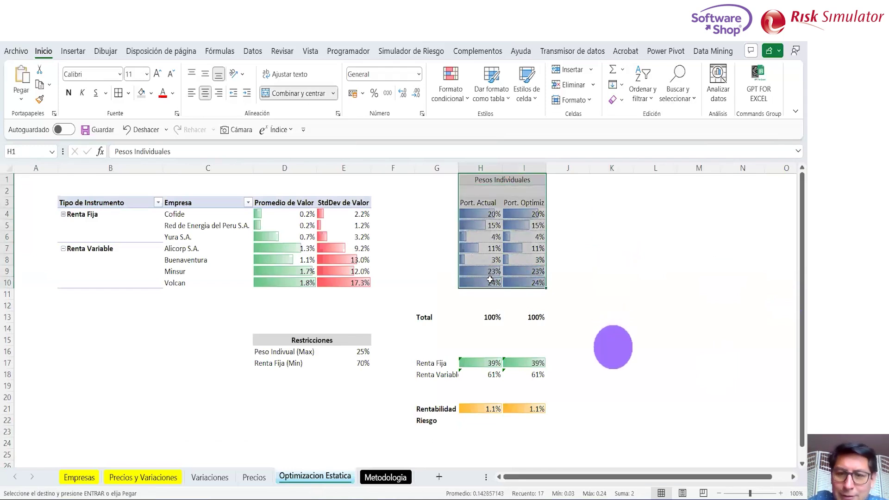
{"action": "key", "text": "Right"}
{"action": "key", "text": "Right"}
{"action": "key", "text": "Right"}
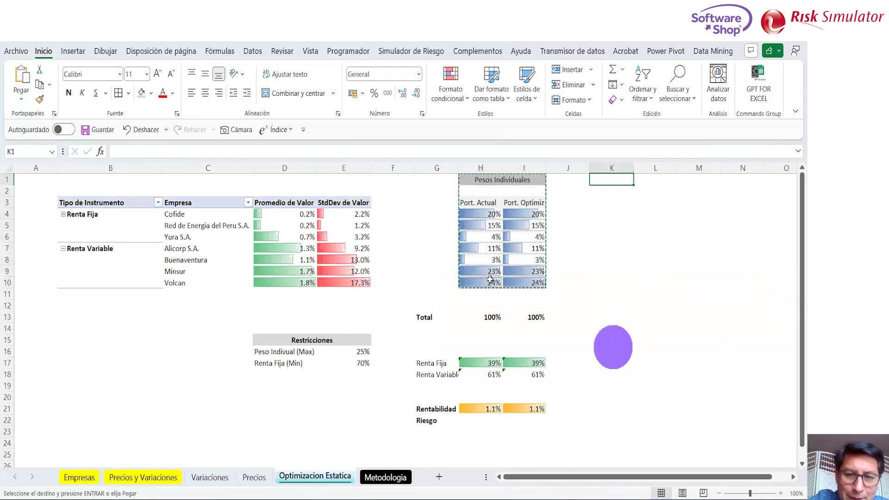
{"action": "key", "text": "ctrl+v"}
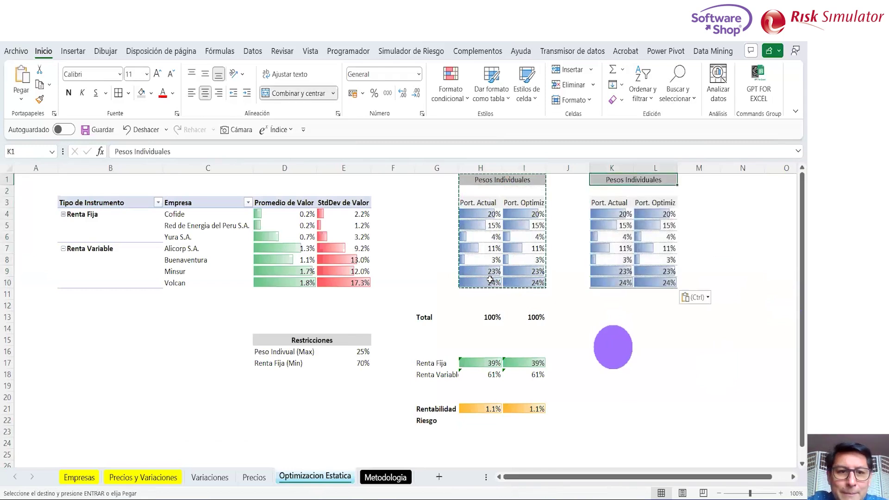
Step: Change the copied block's header in K1 to "Pesos x s"
{"action": "left_click", "coordinate": [190, 152]}
{"action": "key", "text": "BackSpace"}
{"action": "key", "text": "BackSpace"}
{"action": "key", "text": "BackSpace"}
{"action": "key", "text": "BackSpace"}
{"action": "key", "text": "BackSpace"}
{"action": "key", "text": "BackSpace"}
{"action": "key", "text": "BackSpace"}
{"action": "key", "text": "BackSpace"}
{"action": "key", "text": "BackSpace"}
{"action": "key", "text": "BackSpace"}
{"action": "key", "text": "BackSpace"}
{"action": "key", "text": "BackSpace"}
{"action": "type", "text": "x s"}
{"action": "key", "text": "ctrl+Return"}
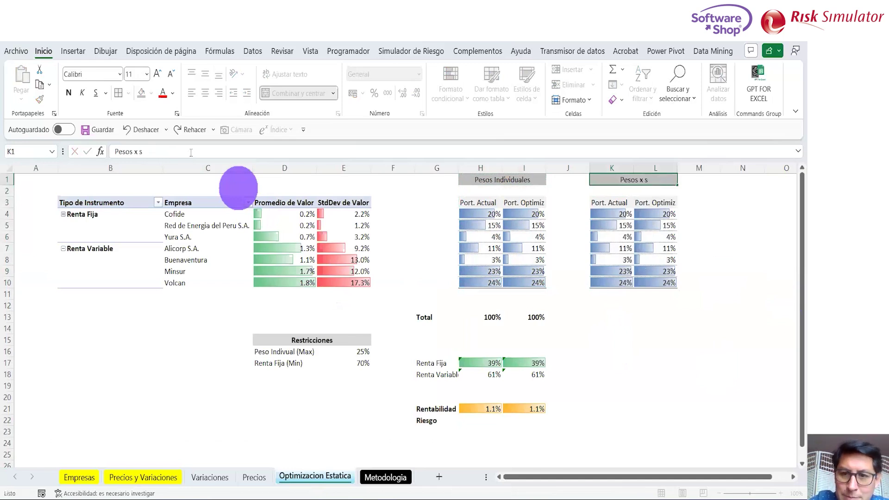
Step: Set the "s" in the K1 header to the Symbol font so it reads as sigma
{"action": "double_click", "coordinate": [140, 151]}
{"action": "left_click", "coordinate": [100, 74]}
{"action": "type", "text": "Symbol"}
{"action": "key", "text": "Return"}
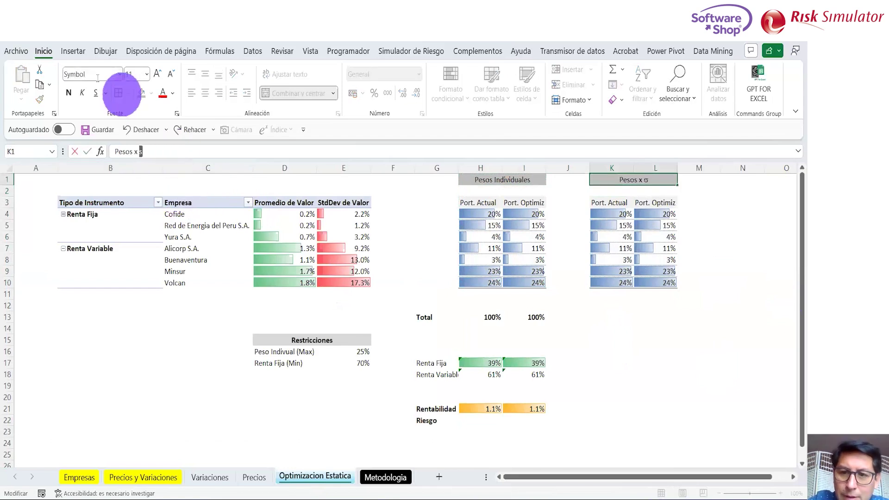
{"action": "key", "text": "Right"}
{"action": "key", "text": "Return"}
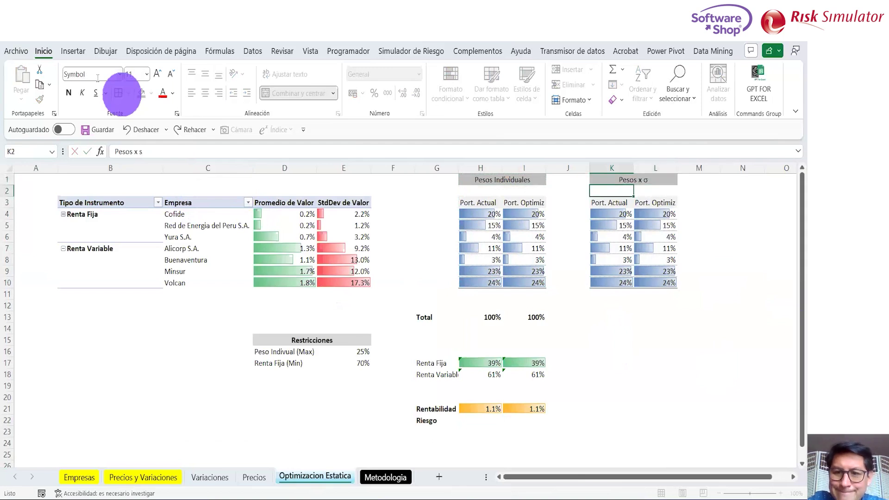
Step: Clear the copied weights from K4:L10 in the Pesos x σ block
{"action": "left_click", "coordinate": [599, 220]}
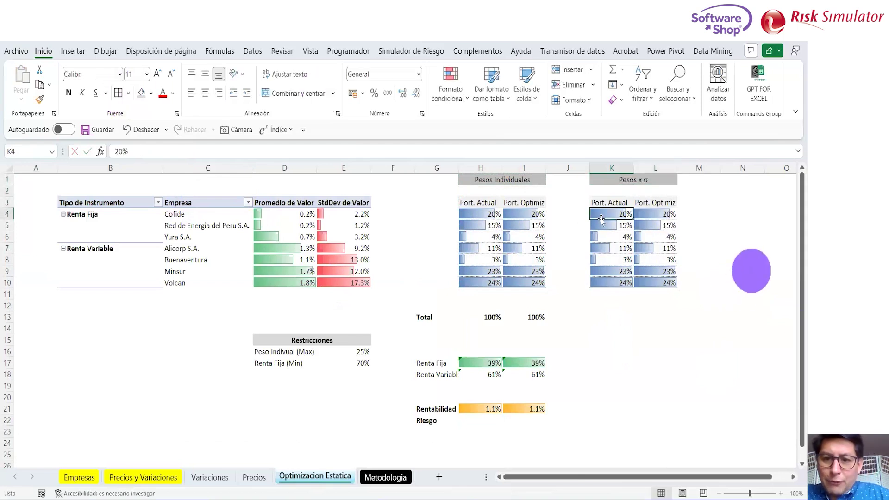
{"action": "key", "text": "shift+Right"}
{"action": "key", "text": "shift+Down"}
{"action": "key", "text": "shift+Down"}
{"action": "key", "text": "shift+Down"}
{"action": "key", "text": "shift+Down"}
{"action": "key", "text": "shift+Down"}
{"action": "key", "text": "shift+Down"}
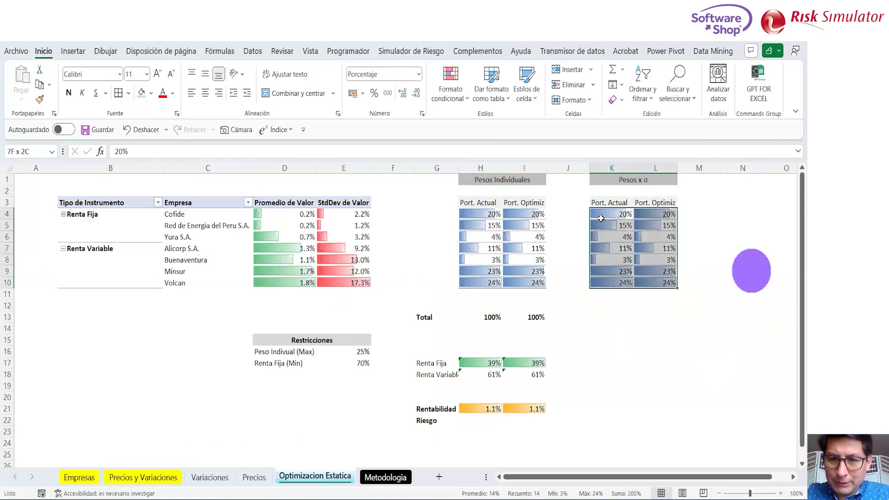
{"action": "key", "text": "Delete"}
Step: Enter the formula =H4*E4 in K4 to multiply Cofide's current weight by its standard deviation
{"action": "left_click", "coordinate": [601, 221]}
{"action": "left_click", "coordinate": [600, 218]}
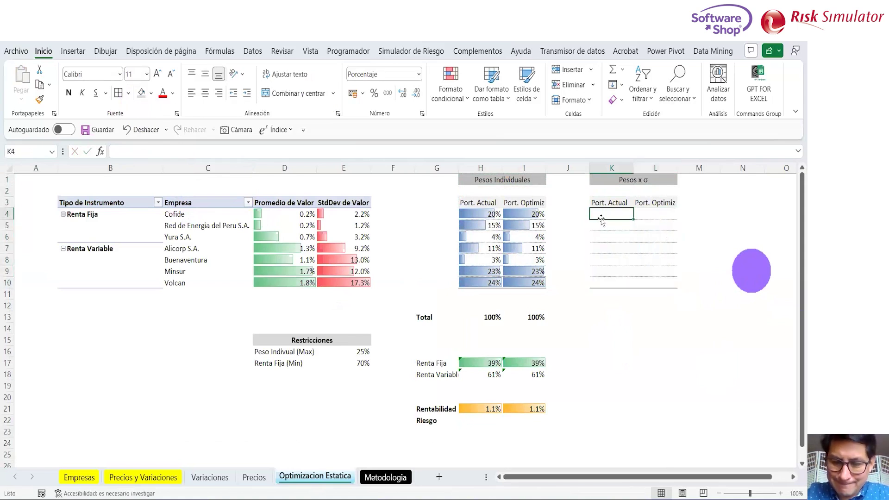
{"action": "type", "text": "="}
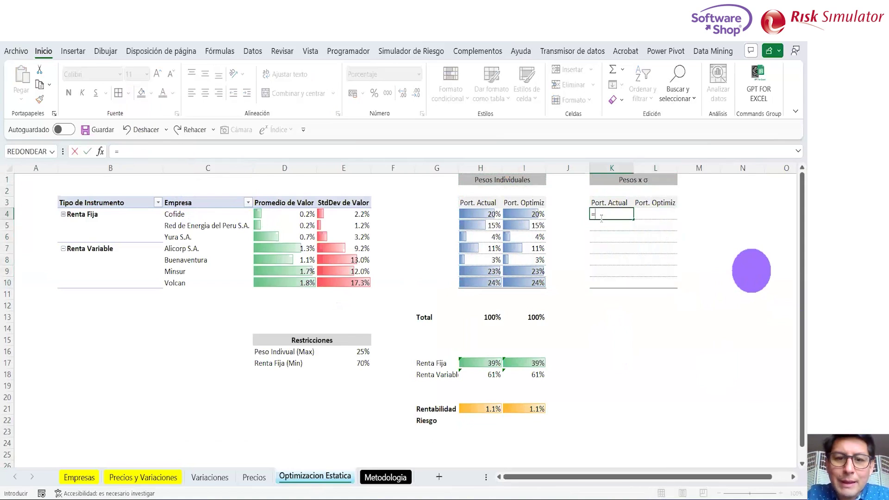
{"action": "key", "text": "Left"}
{"action": "key", "text": "Left"}
{"action": "key", "text": "Left"}
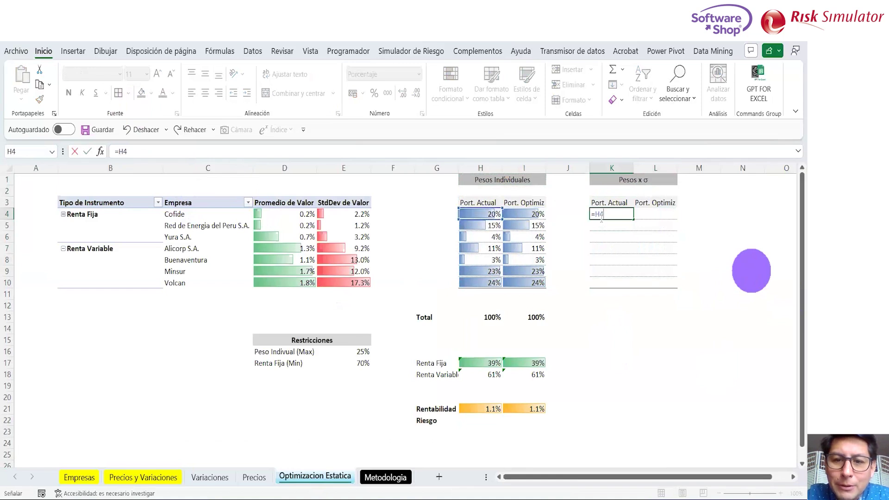
{"action": "type", "text": "*"}
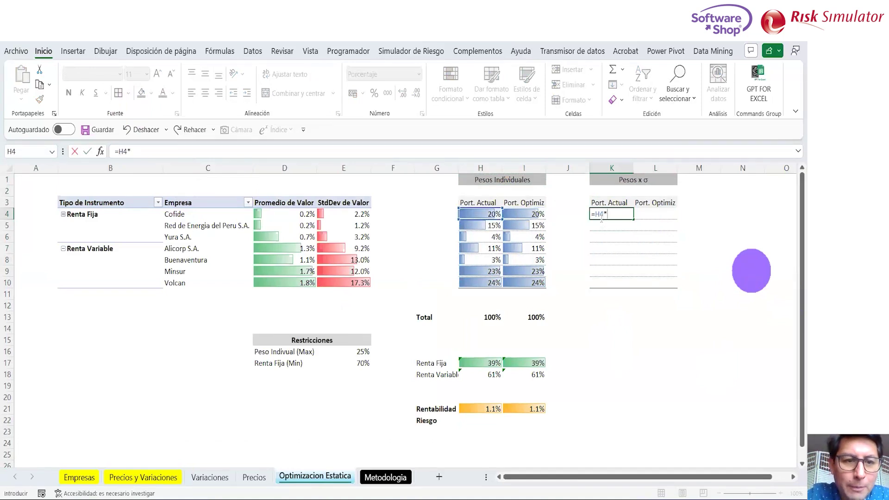
{"action": "key", "text": "Left"}
{"action": "key", "text": "Left"}
{"action": "key", "text": "Left"}
{"action": "key", "text": "Left"}
{"action": "key", "text": "Left"}
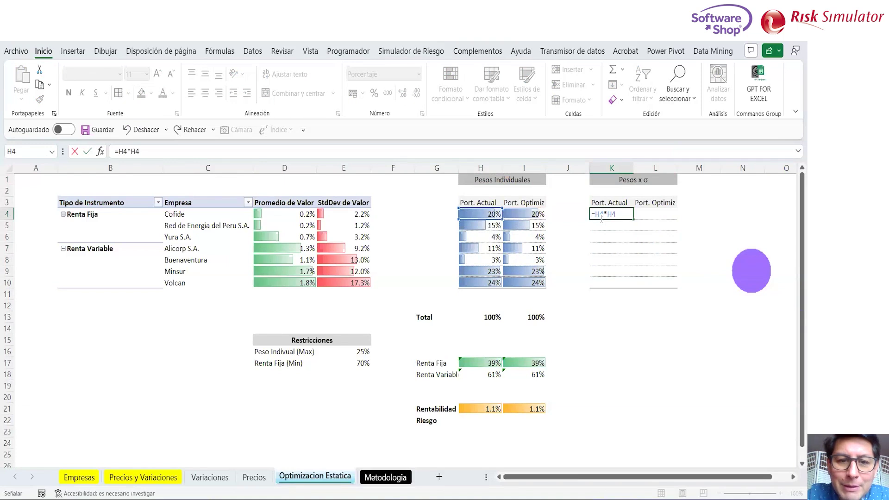
{"action": "key", "text": "Left"}
{"action": "key", "text": "Right"}
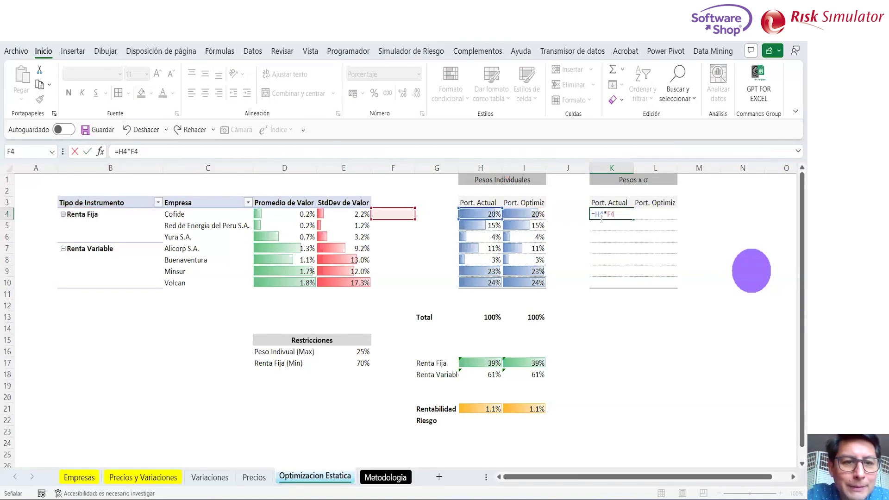
{"action": "left_click", "coordinate": [131, 152]}
{"action": "key", "text": "Delete"}
{"action": "type", "text": "e"}
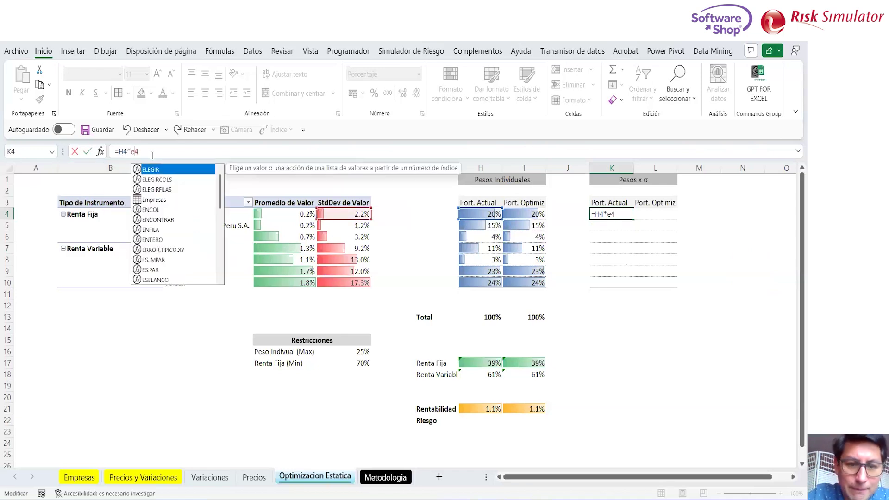
{"action": "key", "text": "Return"}
{"action": "key", "text": "Up"}
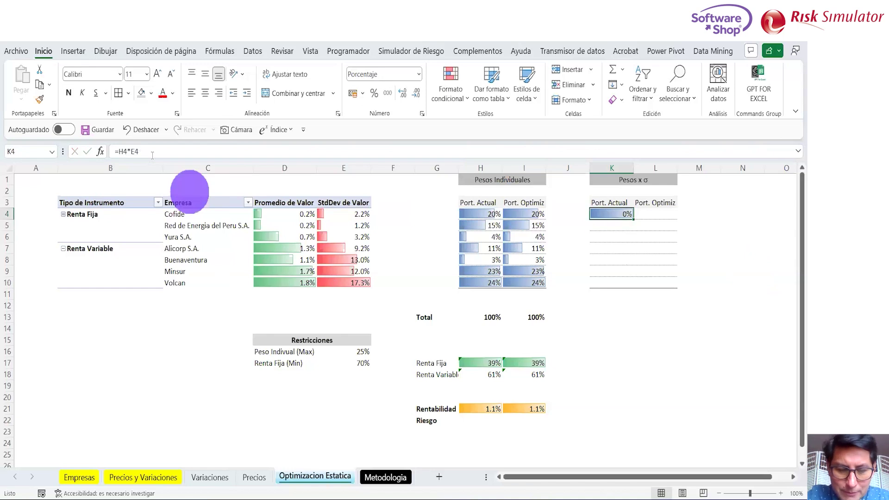
Step: Copy the K4 product into K5:K10, pasting only the formulas
{"action": "key", "text": "ctrl+c"}
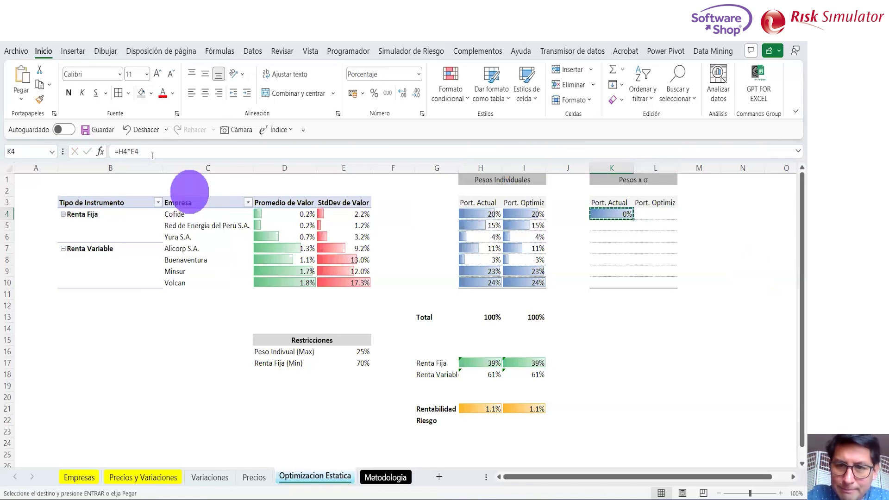
{"action": "key", "text": "Down"}
{"action": "key", "text": "shift+Down"}
{"action": "key", "text": "shift+Down"}
{"action": "key", "text": "shift+Down"}
{"action": "key", "text": "shift+Down"}
{"action": "key", "text": "shift+Down"}
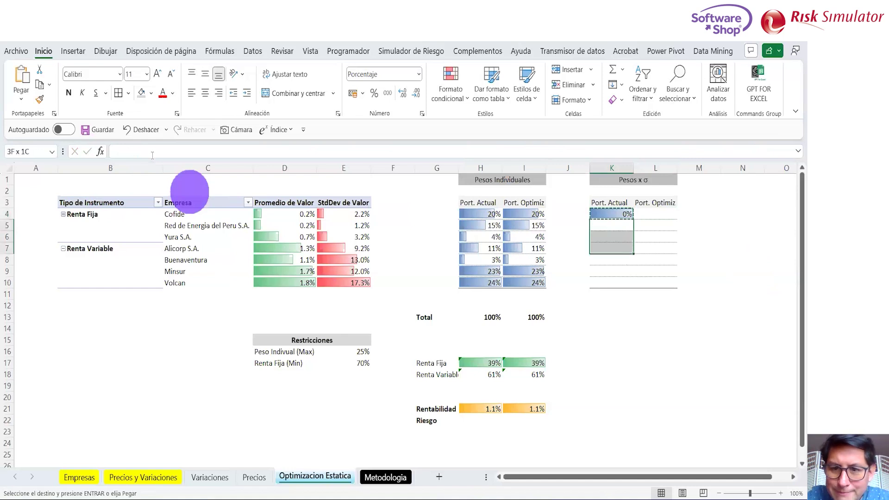
{"action": "left_click", "coordinate": [21, 97]}
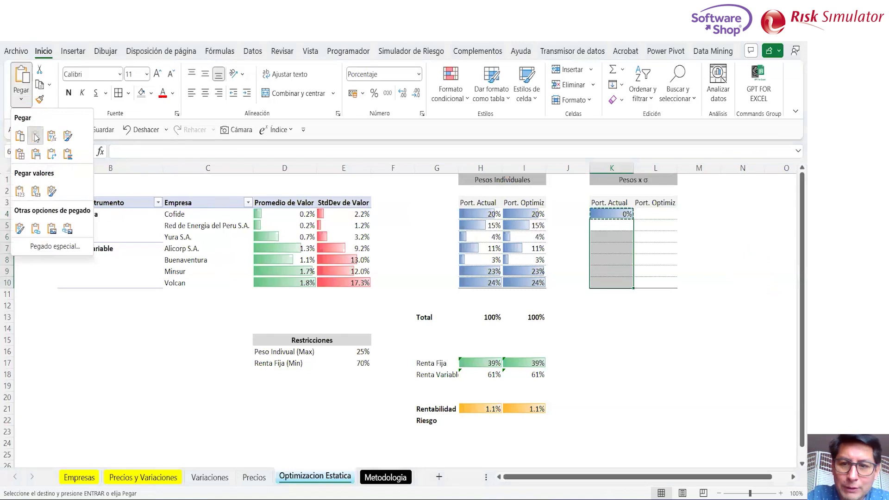
{"action": "left_click", "coordinate": [36, 136]}
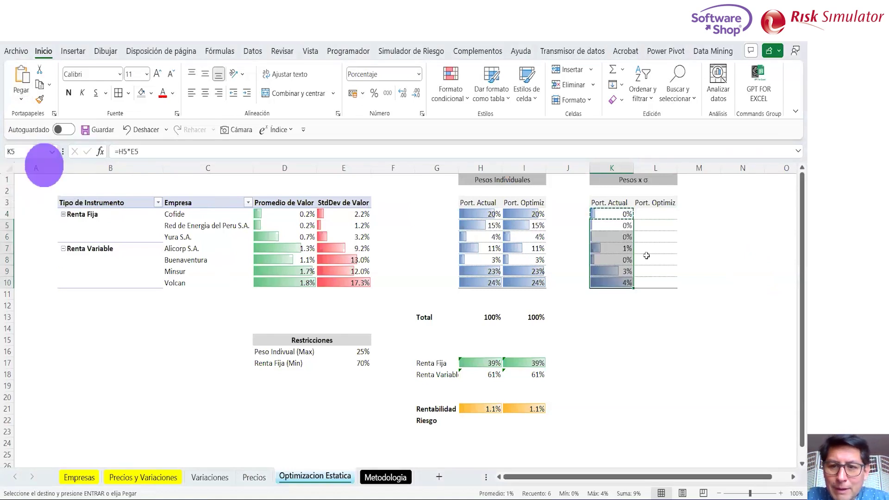
{"action": "key", "text": "Escape"}
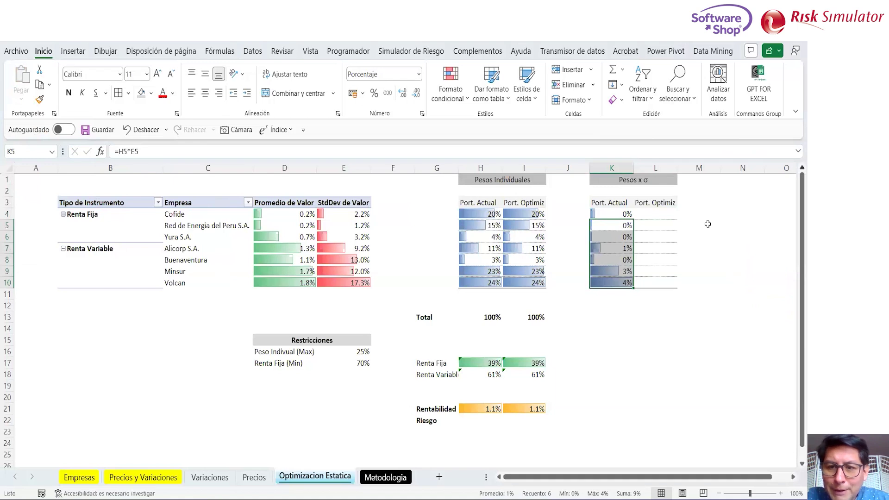
{"action": "left_click", "coordinate": [770, 272]}
Step: Trace the precedents of K4 and K7 to check the products, and remove the tracing arrows
{"action": "left_click", "coordinate": [611, 214]}
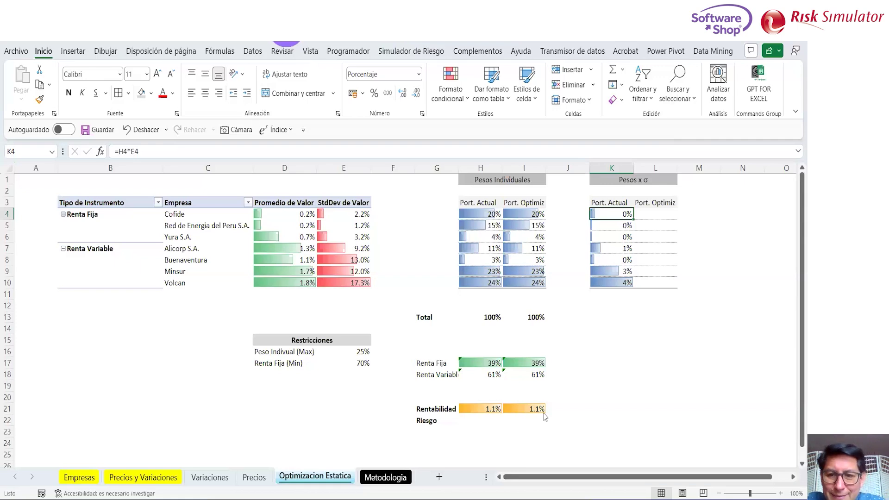
{"action": "left_click", "coordinate": [220, 51]}
{"action": "left_click", "coordinate": [454, 72]}
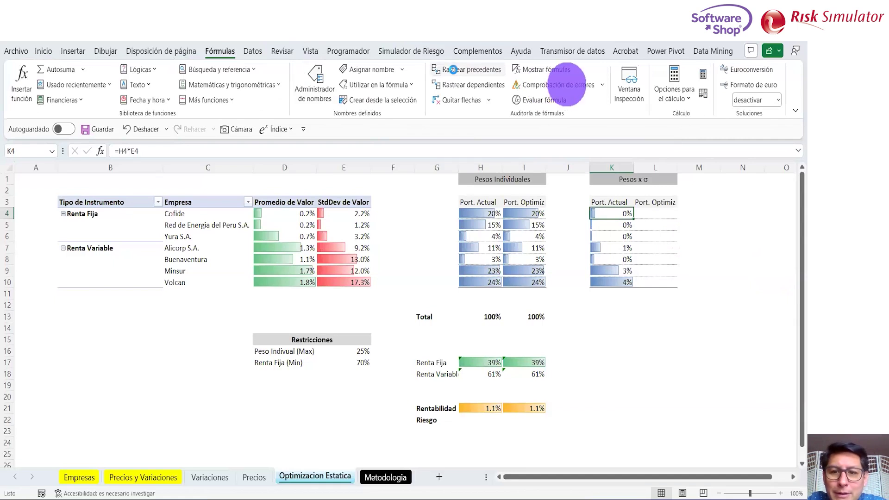
{"action": "key", "text": "Down"}
{"action": "key", "text": "Down"}
{"action": "key", "text": "Down"}
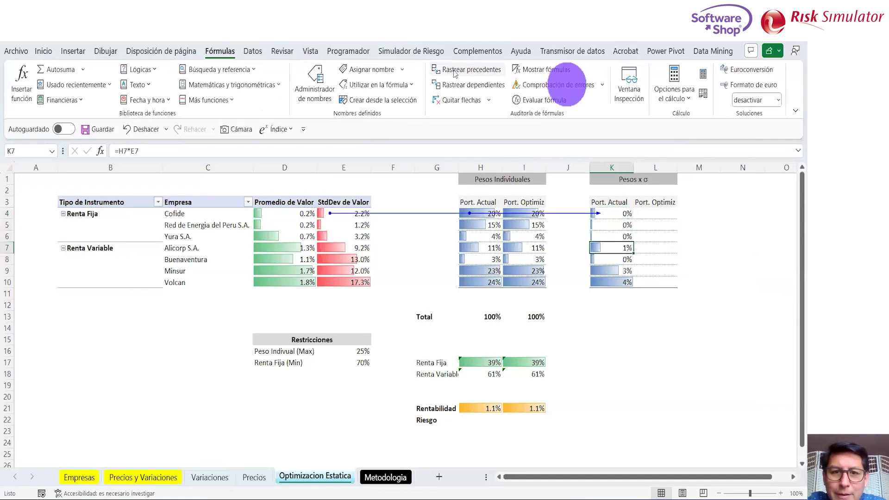
{"action": "left_click", "coordinate": [454, 73]}
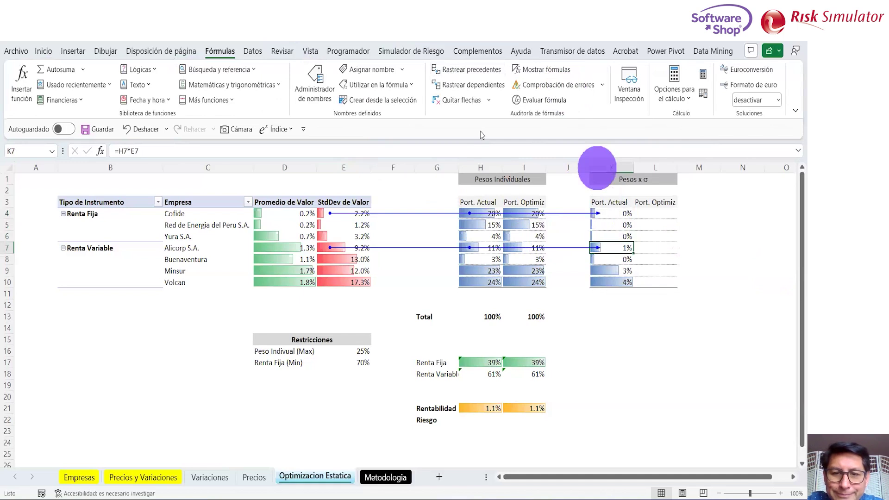
{"action": "left_click", "coordinate": [453, 102]}
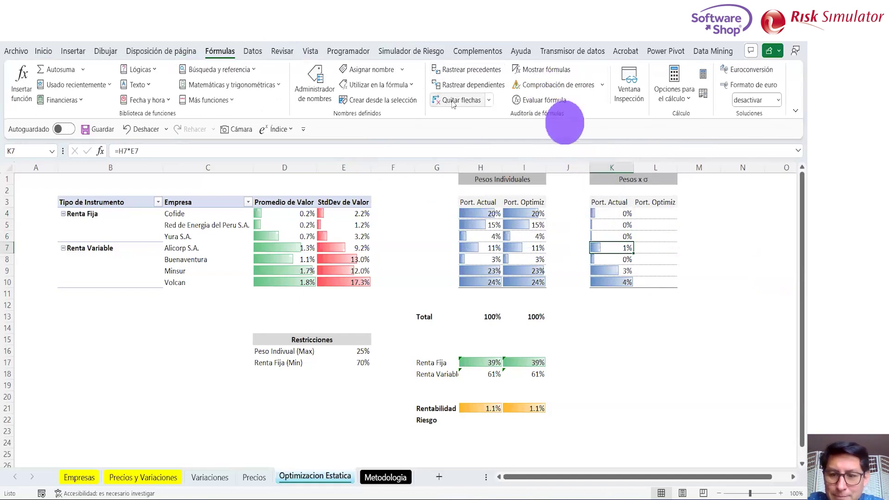
Step: Examine the Riesgo row beneath Rentabilidad and the Port. Actual column it belongs to
{"action": "key", "text": "Down"}
{"action": "key", "text": "Down"}
{"action": "key", "text": "Down"}
{"action": "key", "text": "Down"}
{"action": "key", "text": "Down"}
{"action": "key", "text": "Down"}
{"action": "key", "text": "Down"}
{"action": "key", "text": "Down"}
{"action": "key", "text": "Down"}
{"action": "key", "text": "Down"}
{"action": "key", "text": "Down"}
{"action": "key", "text": "Down"}
{"action": "key", "text": "Down"}
{"action": "key", "text": "Down"}
{"action": "key", "text": "Down"}
{"action": "key", "text": "Down"}
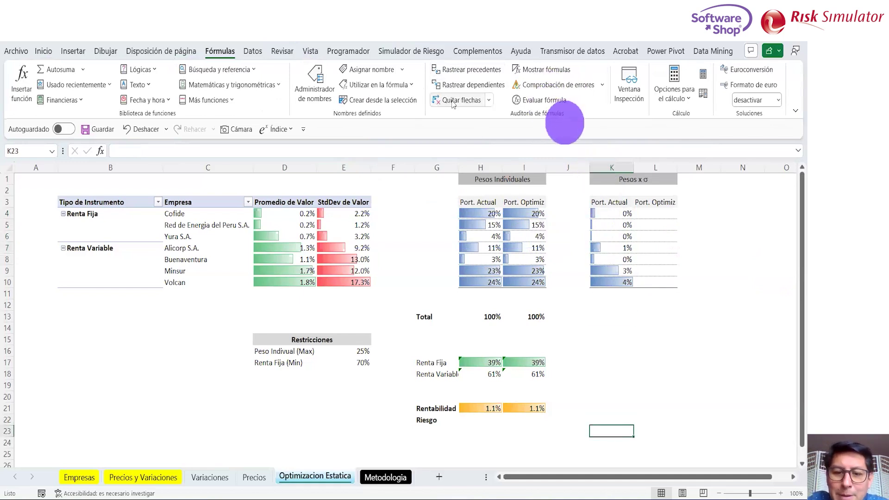
{"action": "key", "text": "Left"}
{"action": "key", "text": "Left"}
{"action": "key", "text": "Up"}
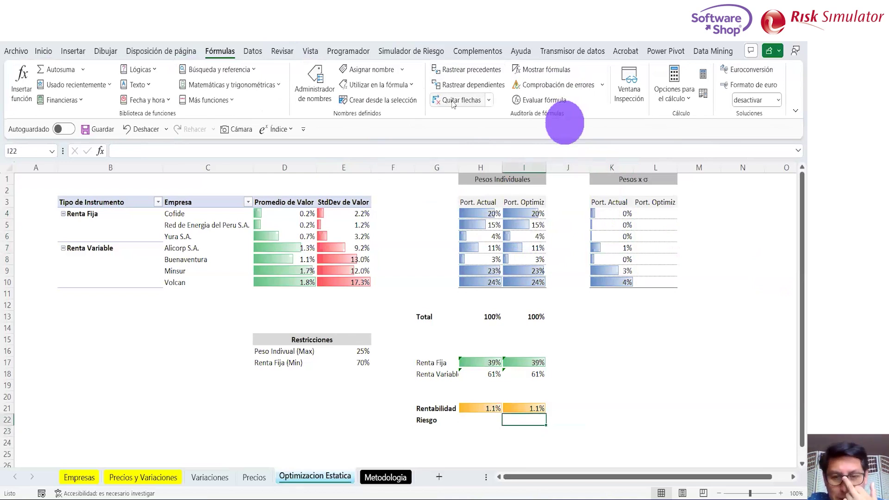
{"action": "key", "text": "Left"}
{"action": "key", "text": "Left"}
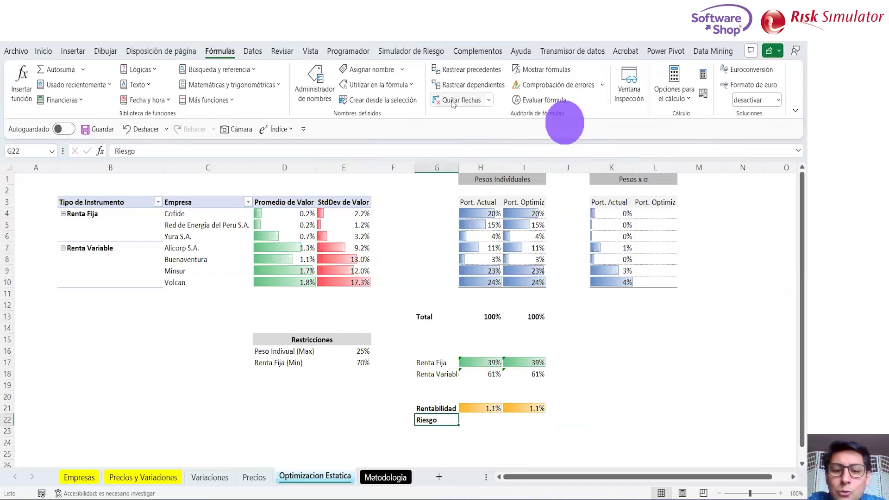
{"action": "key", "text": "Right"}
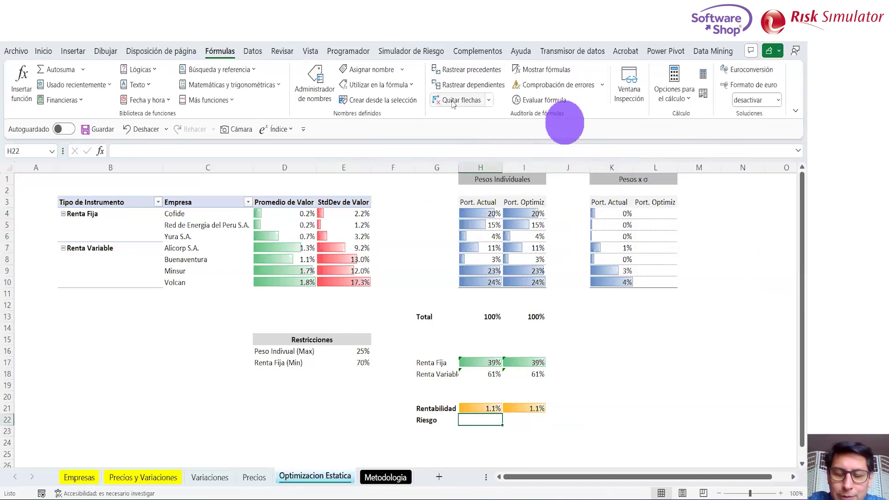
{"action": "key", "text": "Left"}
{"action": "key", "text": "shift+Right"}
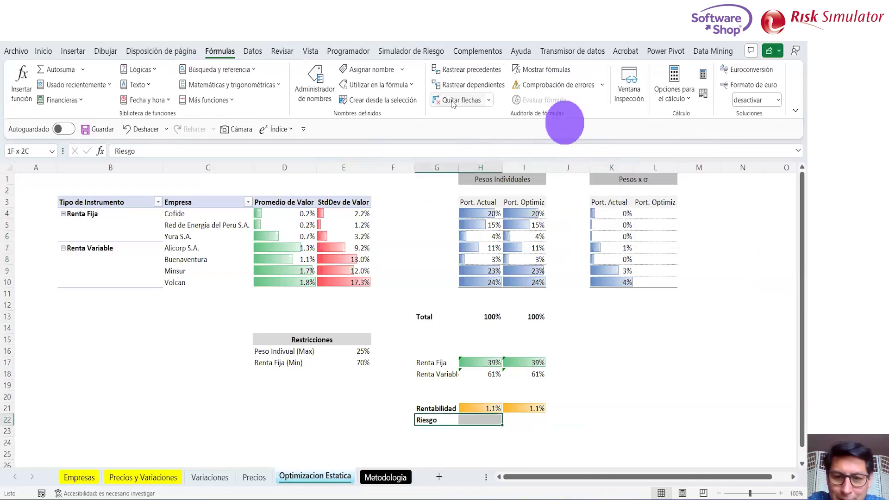
{"action": "left_click", "coordinate": [478, 168]}
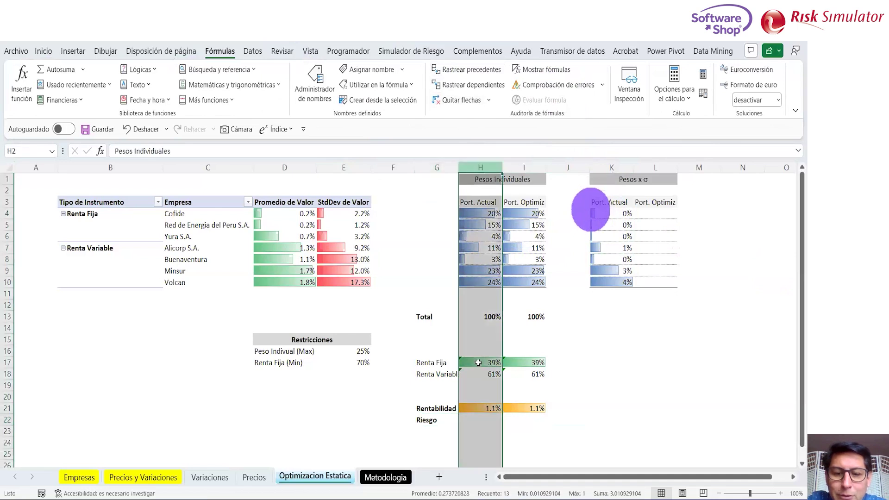
{"action": "left_click", "coordinate": [471, 419]}
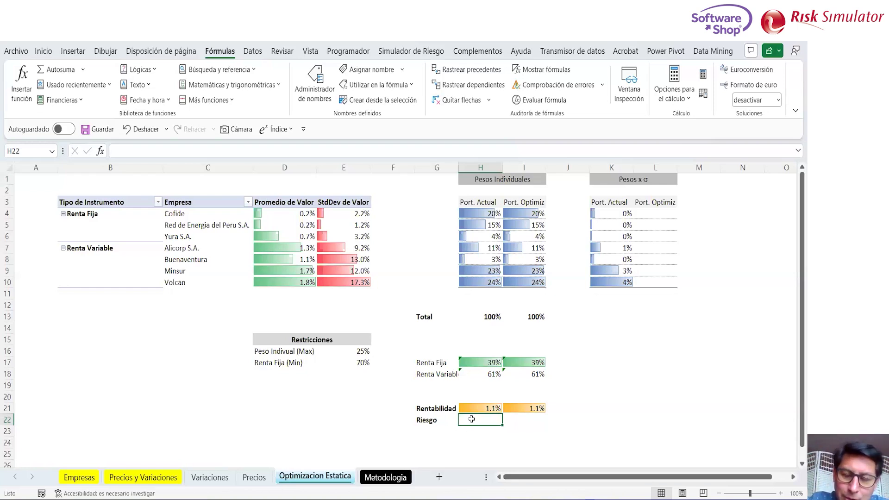
Step: Review the Port. Actual weight-times-sigma products in K4:K10 and the company list in C4:C10
{"action": "left_click", "coordinate": [617, 214]}
{"action": "left_click_drag", "start_coordinate": [617, 265], "coordinate": [615, 288]}
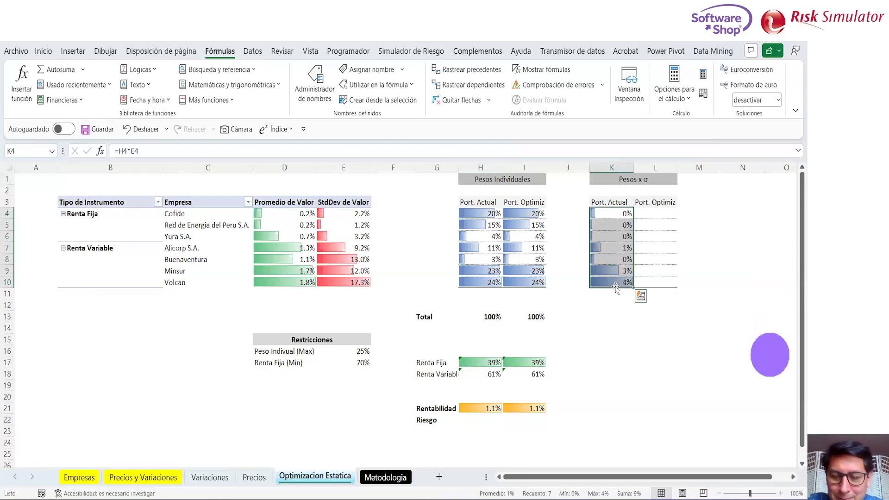
{"action": "left_click_drag", "start_coordinate": [614, 214], "coordinate": [613, 276]}
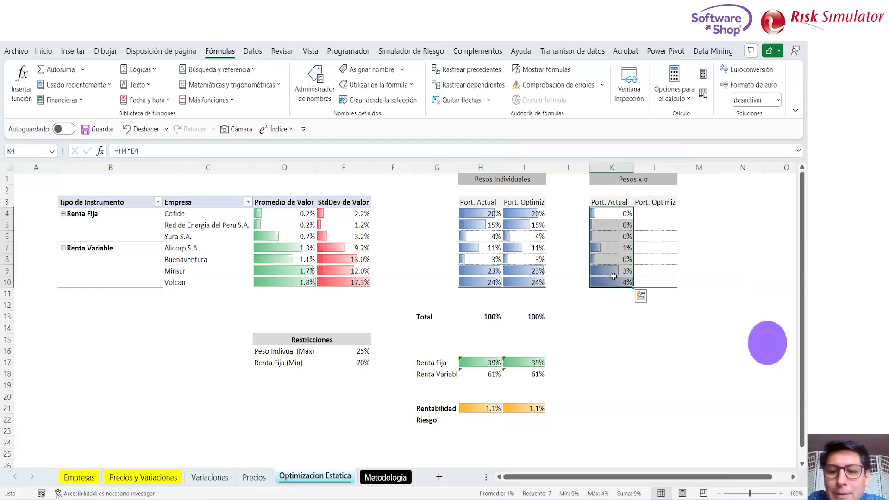
{"action": "left_click", "coordinate": [607, 320]}
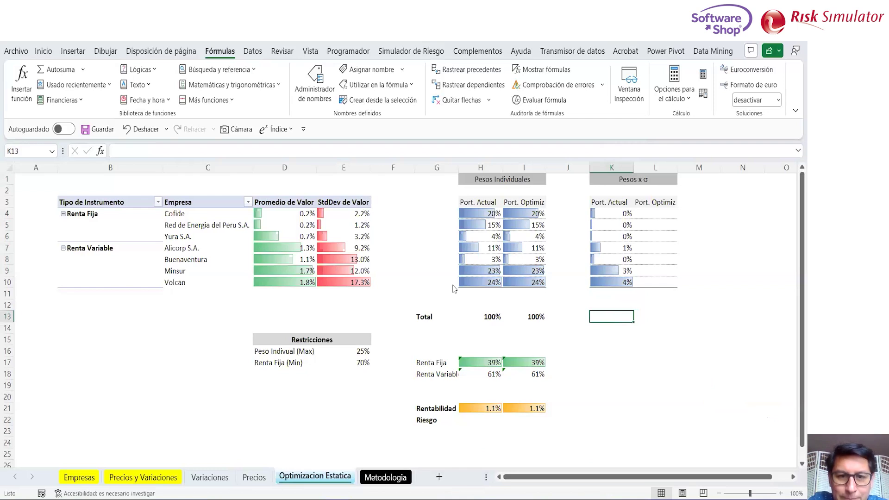
{"action": "left_click", "coordinate": [623, 338]}
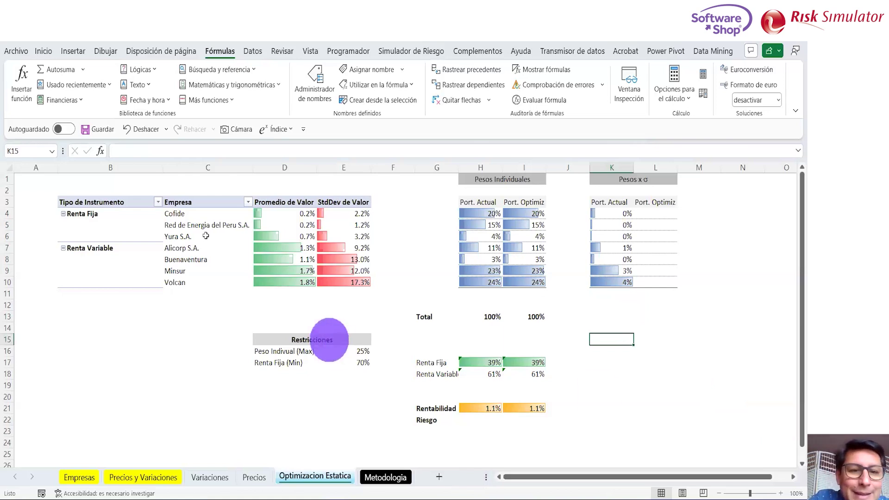
{"action": "left_click", "coordinate": [186, 210]}
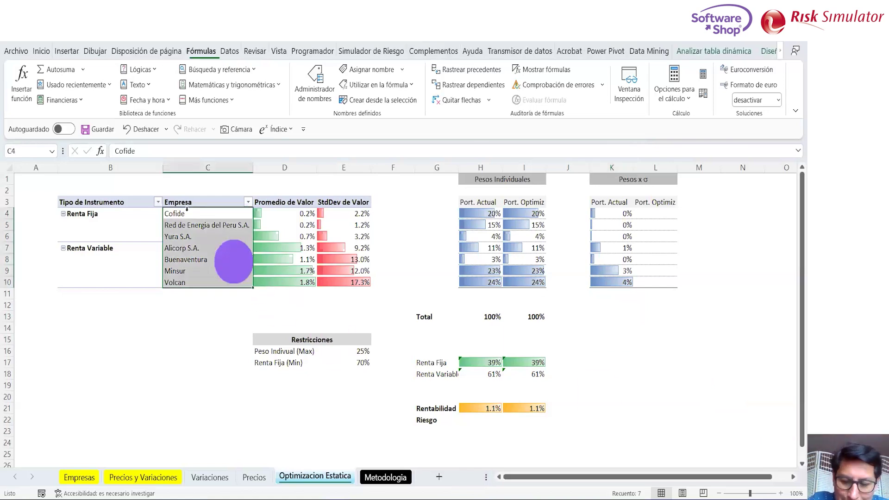
{"action": "key", "text": "Down"}
{"action": "key", "text": "Up"}
{"action": "key", "text": "Down"}
{"action": "left_click", "coordinate": [343, 408]}
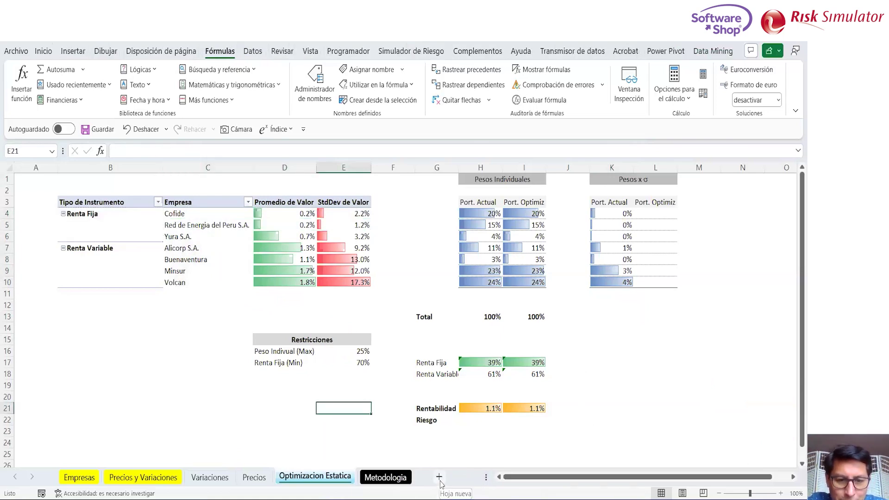
Step: Add a new blank worksheet directly after the Variaciones sheet
{"action": "left_click", "coordinate": [227, 480]}
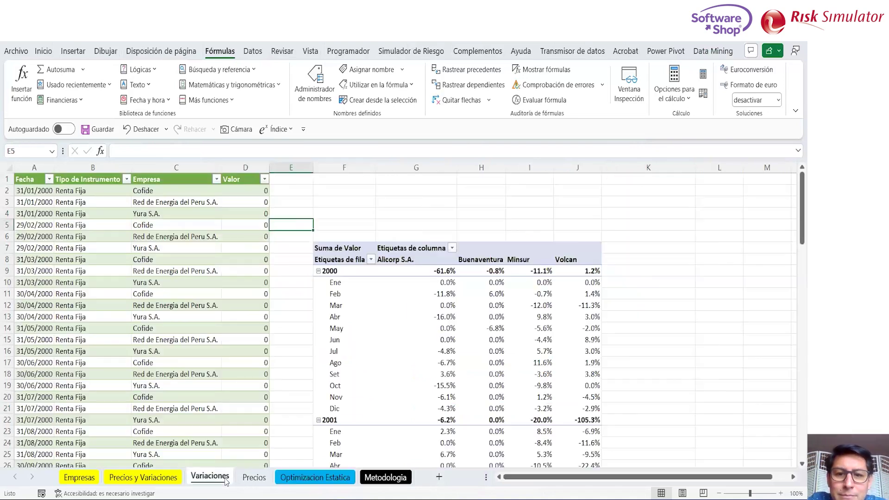
{"action": "left_click", "coordinate": [381, 371]}
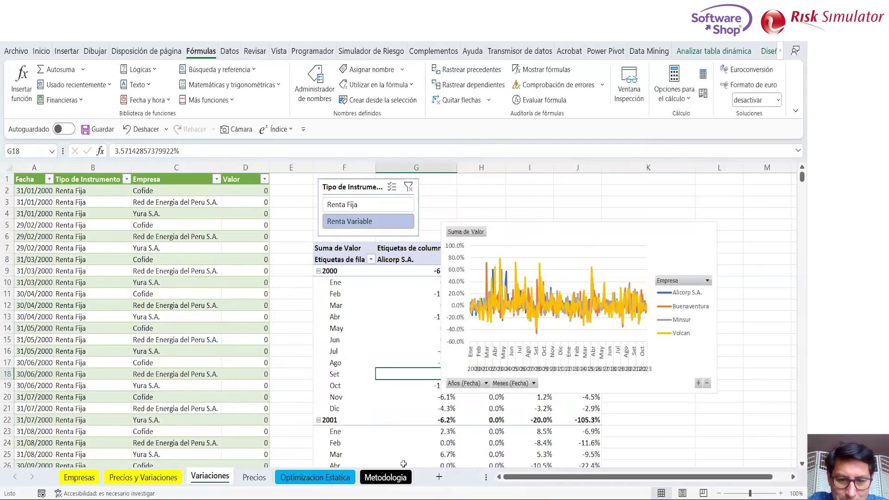
{"action": "left_click", "coordinate": [439, 477]}
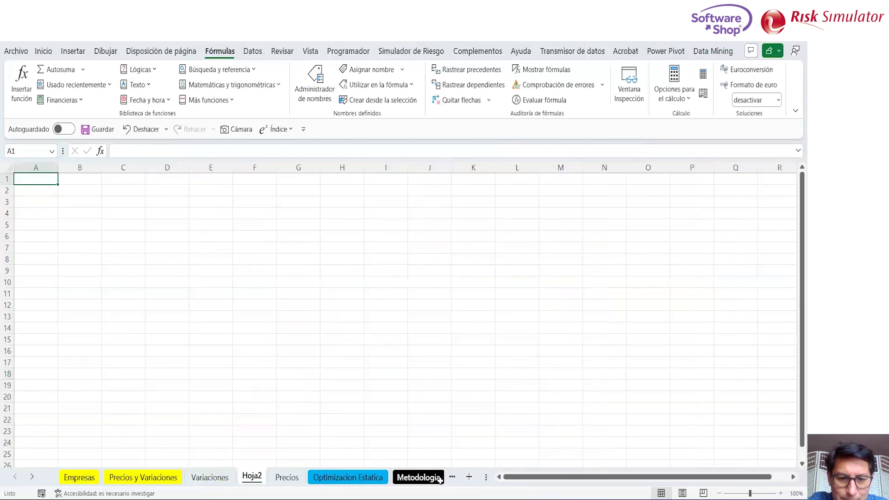
Step: Insert a PivotTable at cell D6 of the new sheet, using the full data table on the Variaciones sheet (Tabla_Variaciones) as its source
{"action": "left_click", "coordinate": [152, 236]}
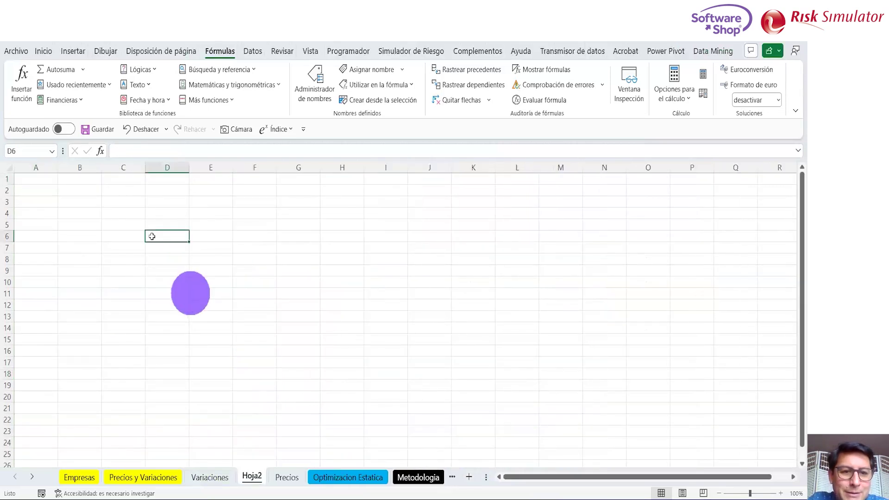
{"action": "left_click", "coordinate": [72, 52]}
{"action": "left_click", "coordinate": [37, 98]}
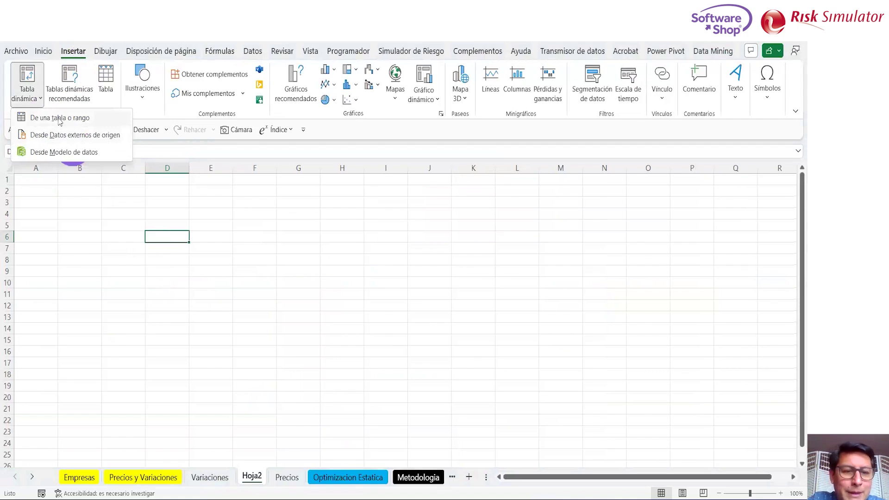
{"action": "left_click", "coordinate": [59, 119]}
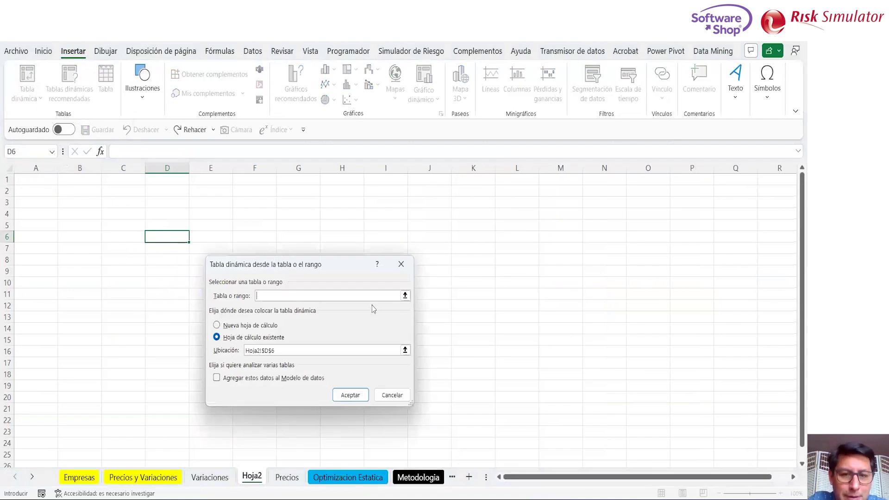
{"action": "left_click", "coordinate": [404, 294]}
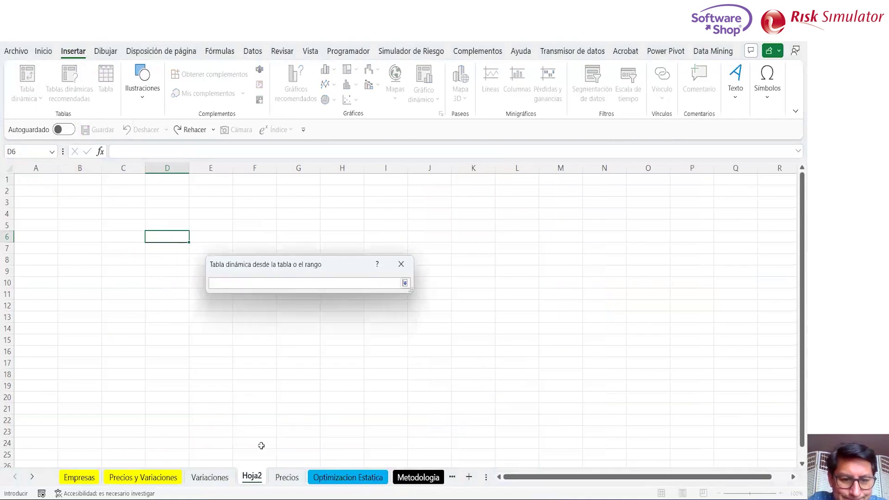
{"action": "left_click", "coordinate": [209, 477]}
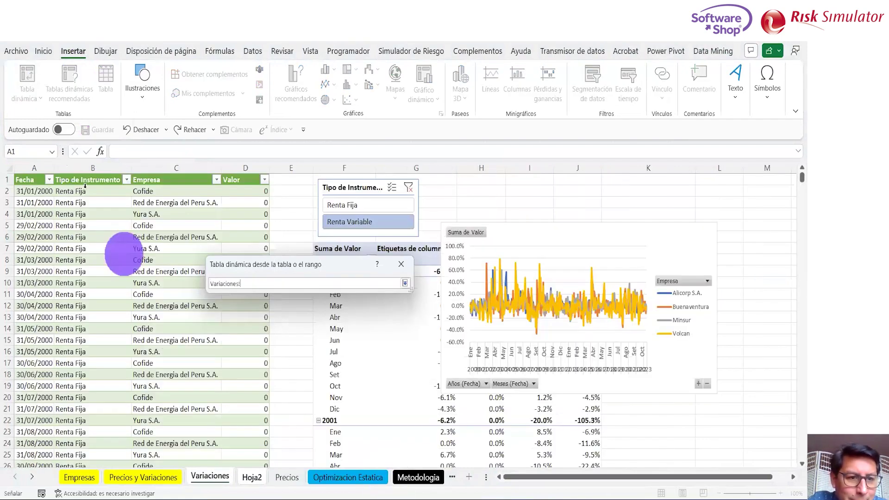
{"action": "left_click", "coordinate": [35, 180]}
{"action": "key", "text": "ctrl+shift+Right"}
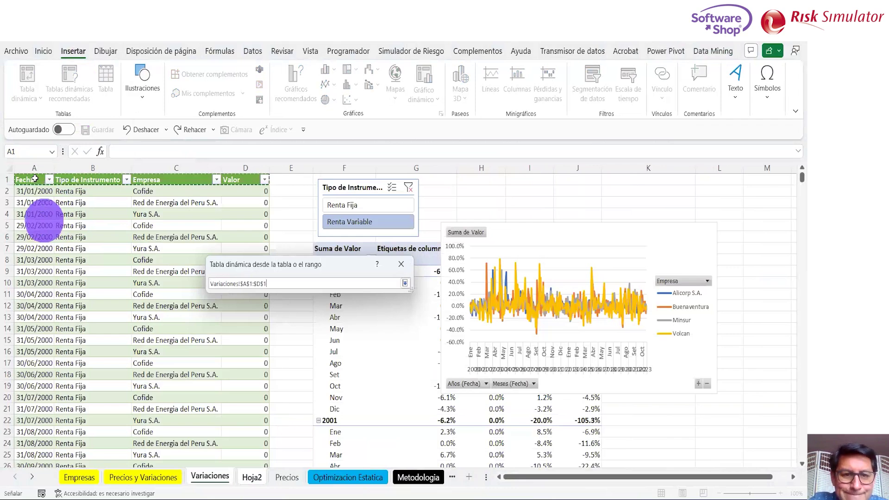
{"action": "key", "text": "ctrl+shift+Down"}
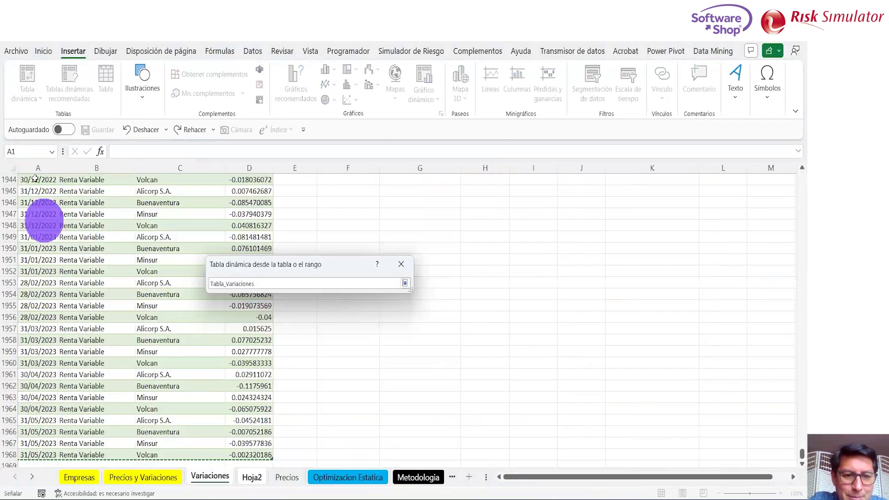
{"action": "left_click", "coordinate": [405, 284]}
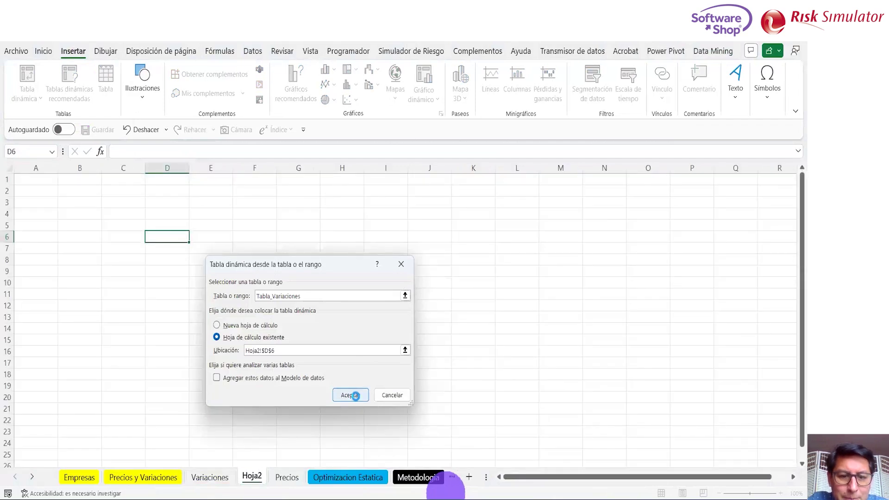
{"action": "left_click", "coordinate": [354, 395]}
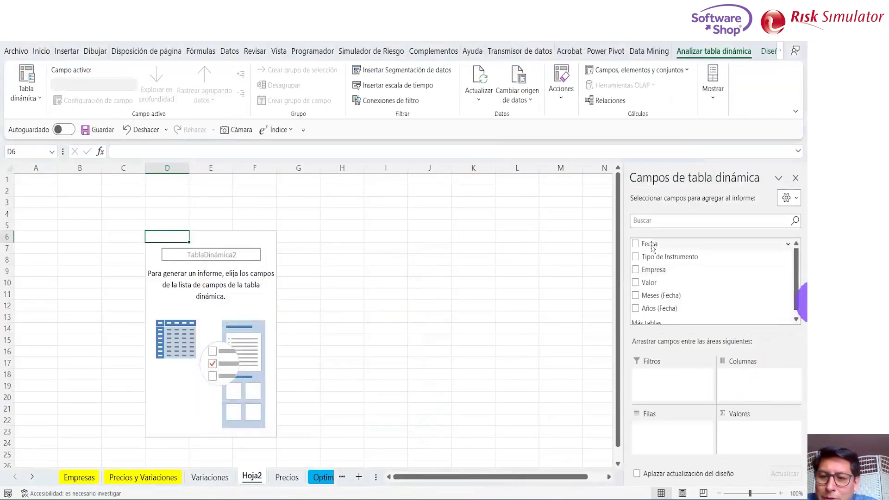
Step: Lay out the PivotTable with Fecha as rows, the sum of Valor as values, and Tipo de Instrumento and Empresa as columns
{"action": "left_click_drag", "start_coordinate": [650, 248], "coordinate": [663, 419]}
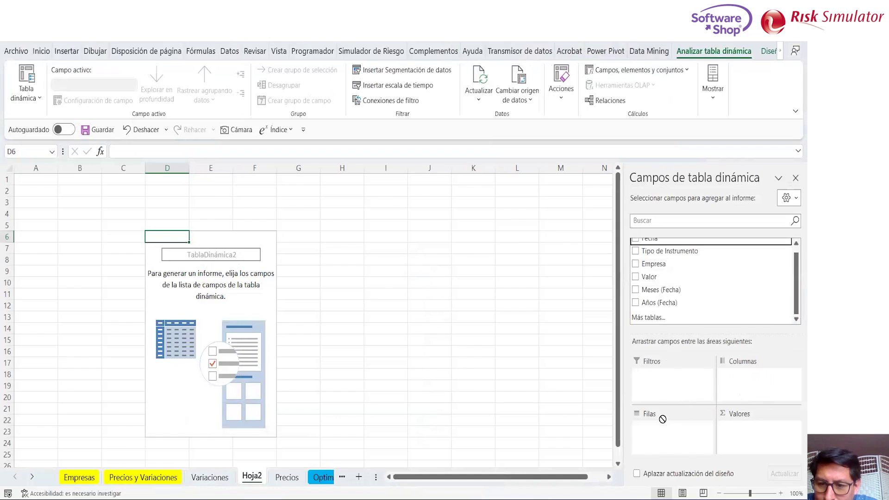
{"action": "left_click_drag", "start_coordinate": [661, 458], "coordinate": [663, 451]}
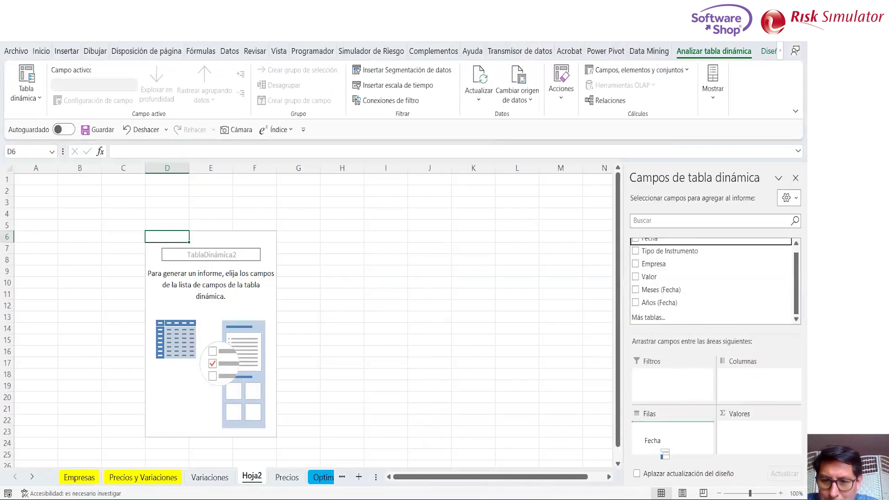
{"action": "left_click_drag", "start_coordinate": [667, 420], "coordinate": [666, 422]}
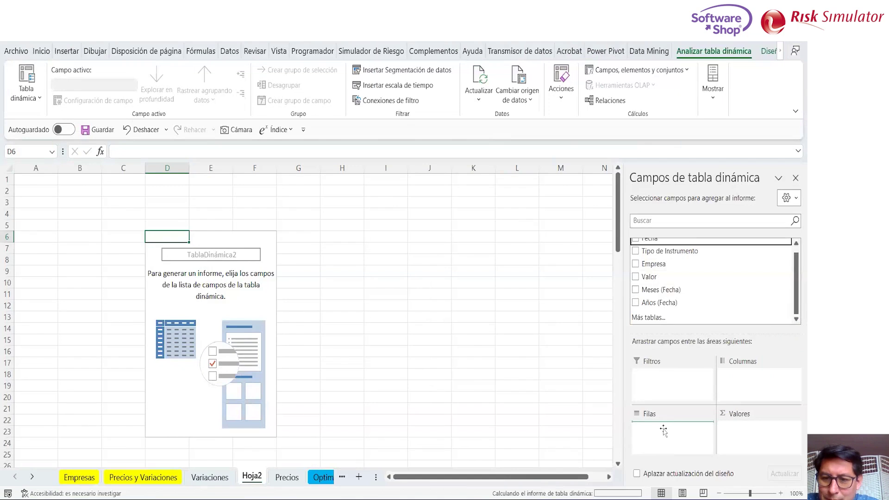
{"action": "left_click_drag", "start_coordinate": [650, 276], "coordinate": [752, 446]}
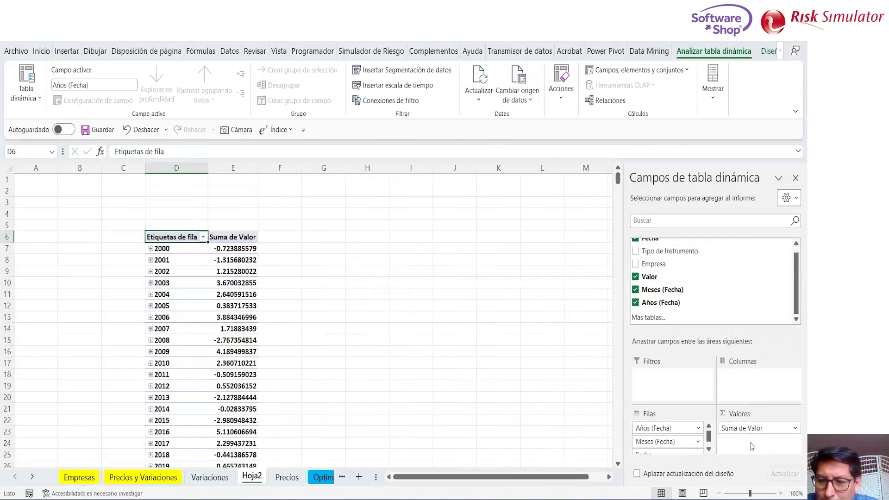
{"action": "left_click_drag", "start_coordinate": [670, 253], "coordinate": [754, 380]}
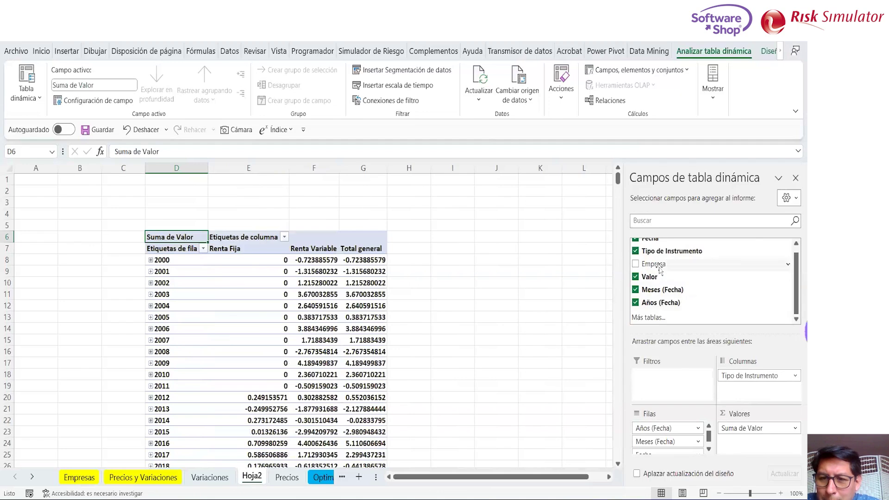
{"action": "left_click_drag", "start_coordinate": [699, 311], "coordinate": [740, 391]}
{"action": "left_click", "coordinate": [795, 177]}
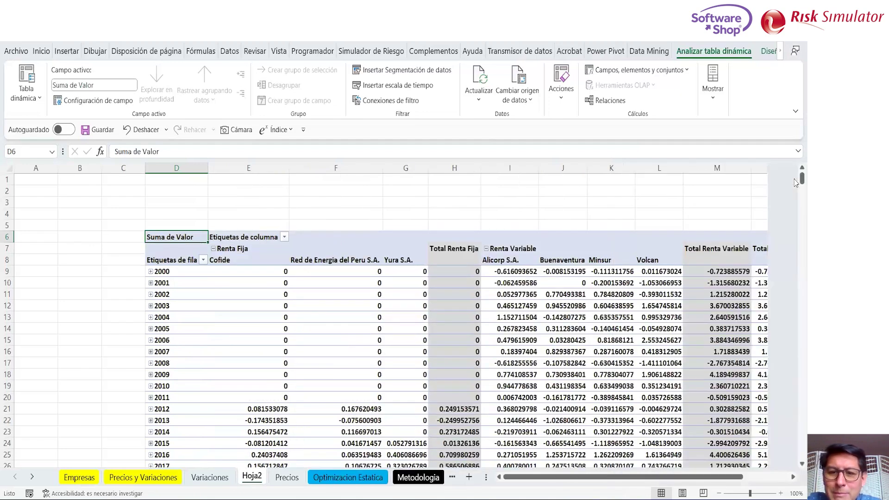
Step: Delete the empty columns B and C before the PivotTable
{"action": "left_click", "coordinate": [410, 204]}
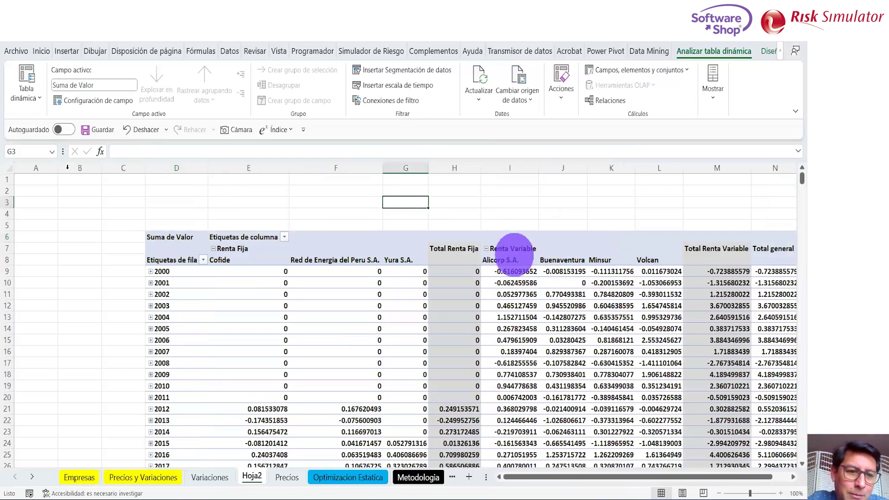
{"action": "left_click_drag", "start_coordinate": [115, 170], "coordinate": [123, 168]}
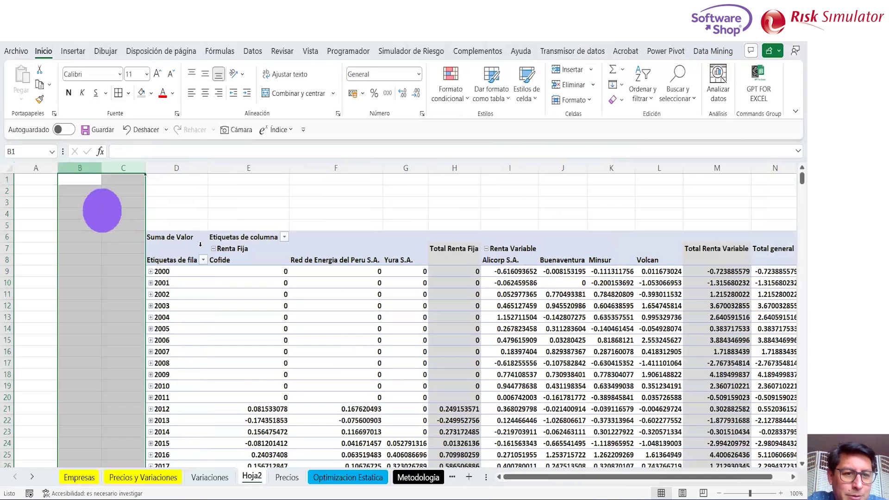
{"action": "left_click", "coordinate": [231, 215]}
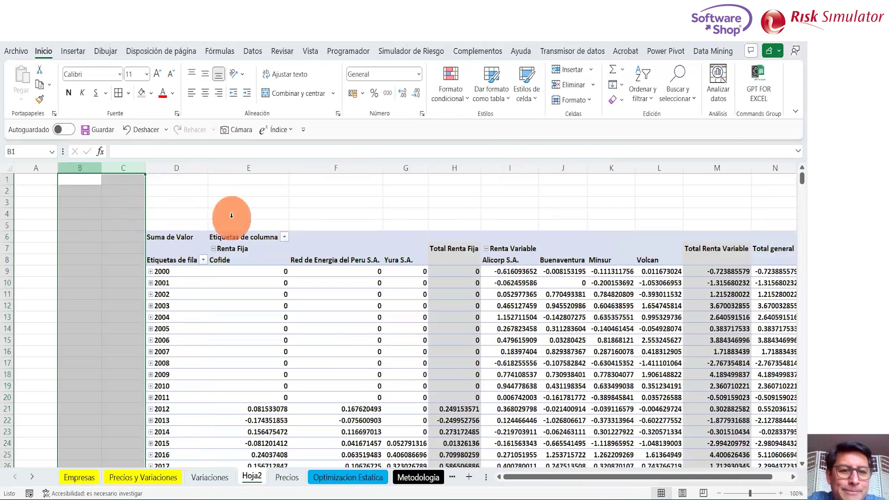
{"action": "left_click", "coordinate": [123, 199]}
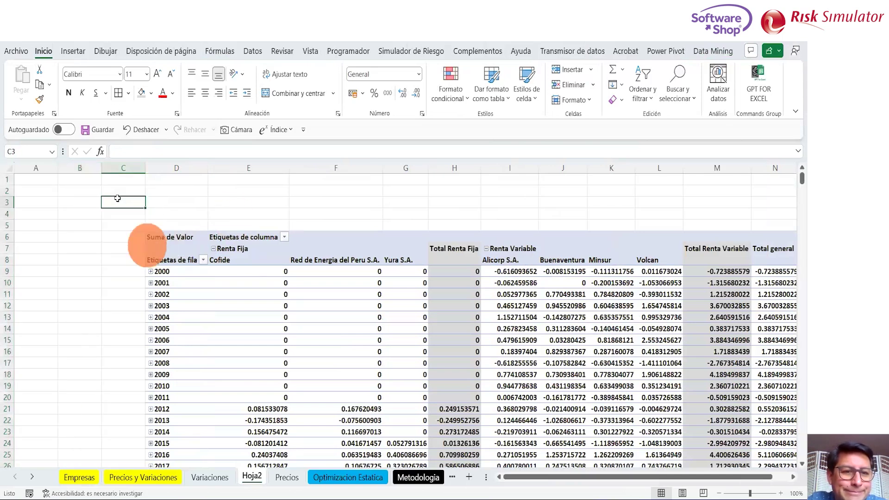
{"action": "left_click", "coordinate": [82, 167]}
{"action": "left_click_drag", "start_coordinate": [83, 167], "coordinate": [124, 167]}
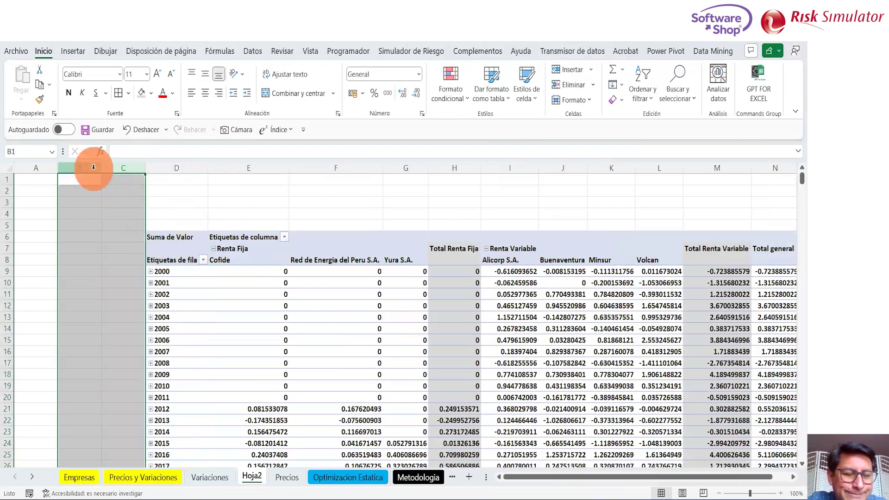
{"action": "right_click", "coordinate": [94, 173]}
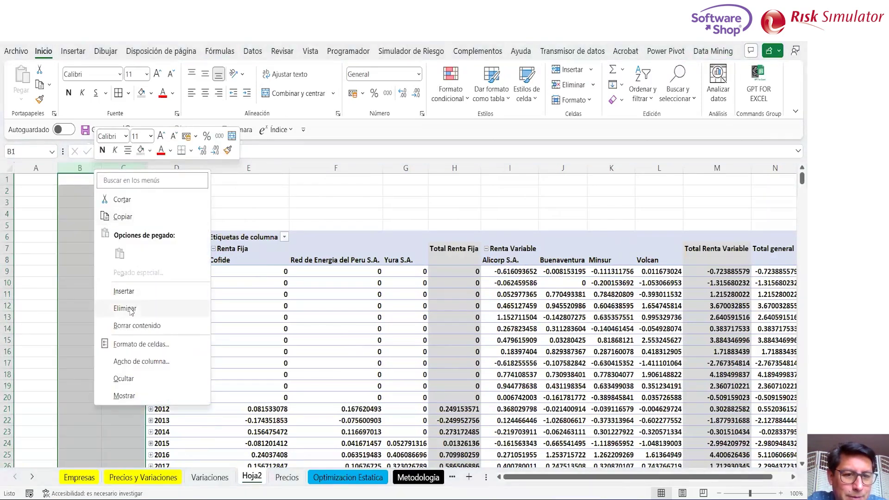
{"action": "left_click", "coordinate": [130, 308]}
{"action": "left_click", "coordinate": [131, 333]}
{"action": "left_click", "coordinate": [81, 266]}
{"action": "key", "text": "shift+space"}
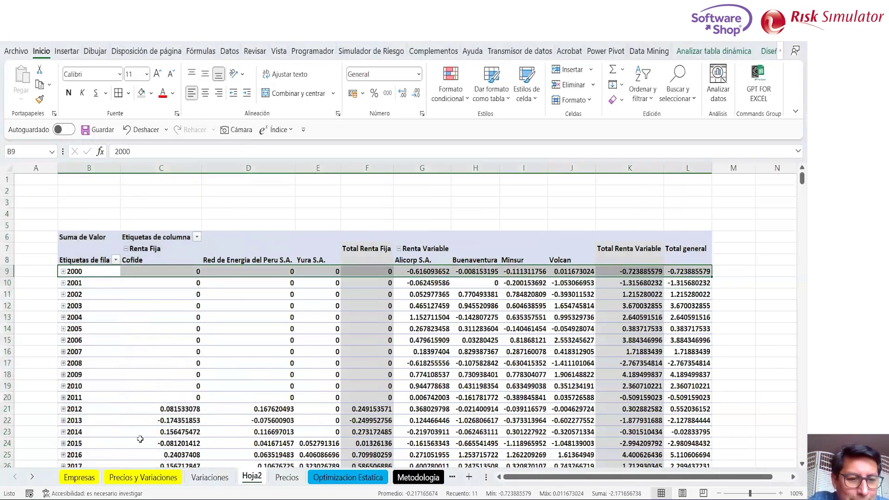
Step: Group the PivotTable's date rows by Meses and Años, keeping the automatic start and end dates
{"action": "left_click", "coordinate": [109, 330]}
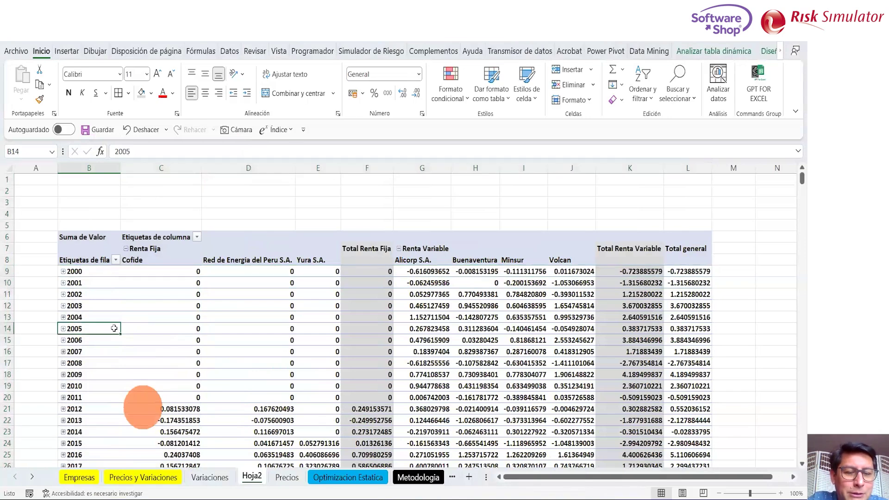
{"action": "left_click", "coordinate": [767, 53]}
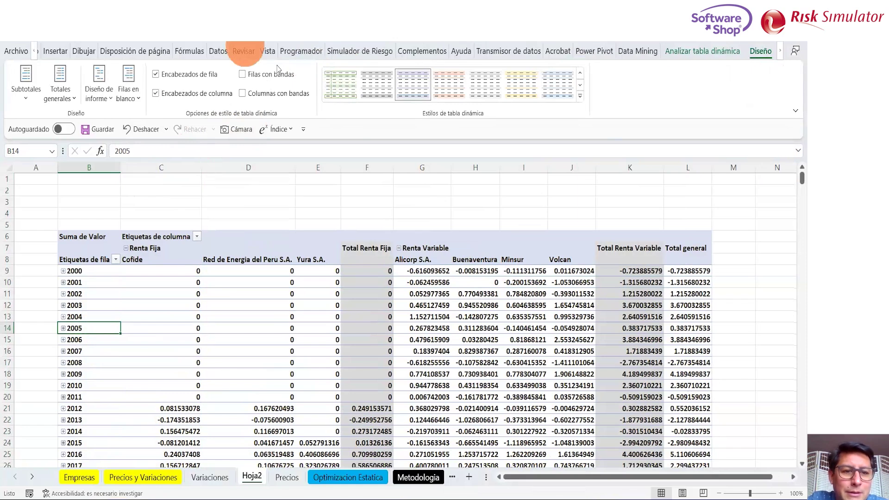
{"action": "left_click", "coordinate": [79, 282]}
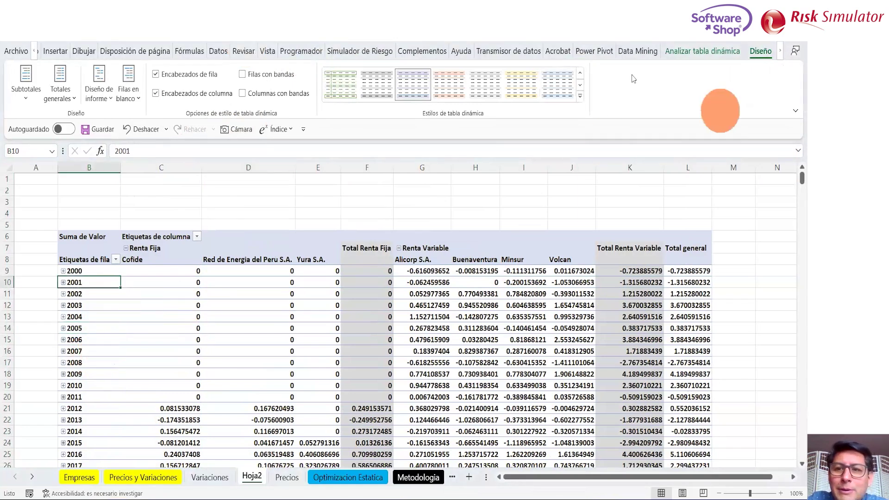
{"action": "left_click", "coordinate": [675, 53]}
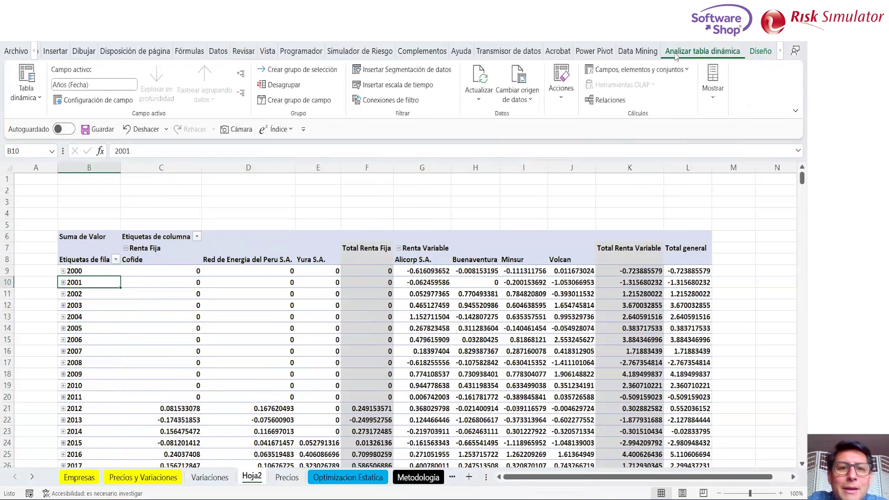
{"action": "left_click", "coordinate": [303, 70]}
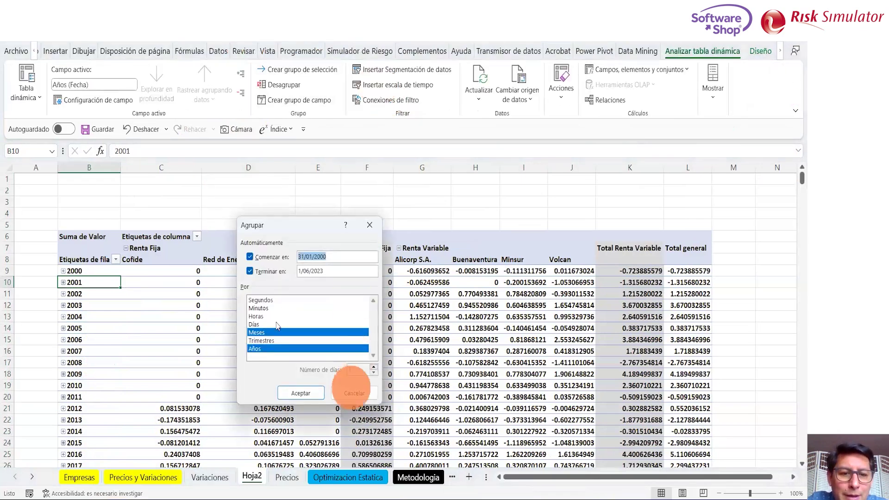
{"action": "left_click", "coordinate": [273, 350]}
{"action": "left_click", "coordinate": [274, 350]}
{"action": "left_click", "coordinate": [272, 334]}
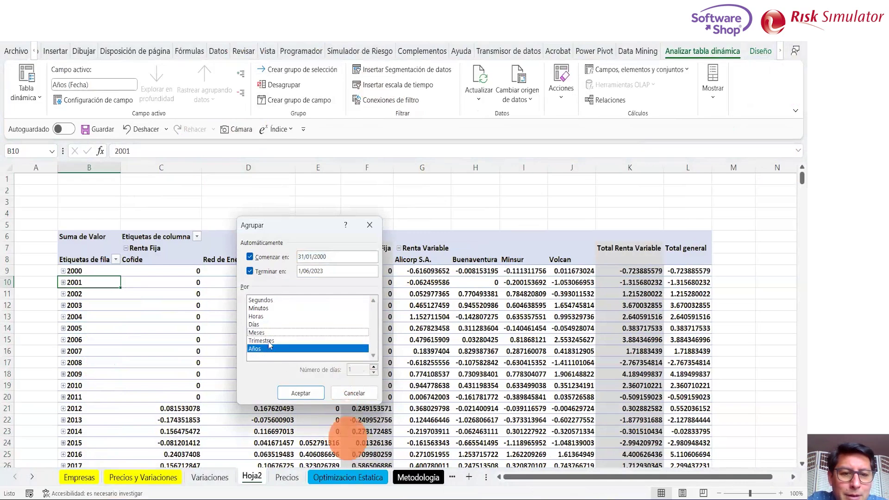
{"action": "left_click", "coordinate": [269, 333]}
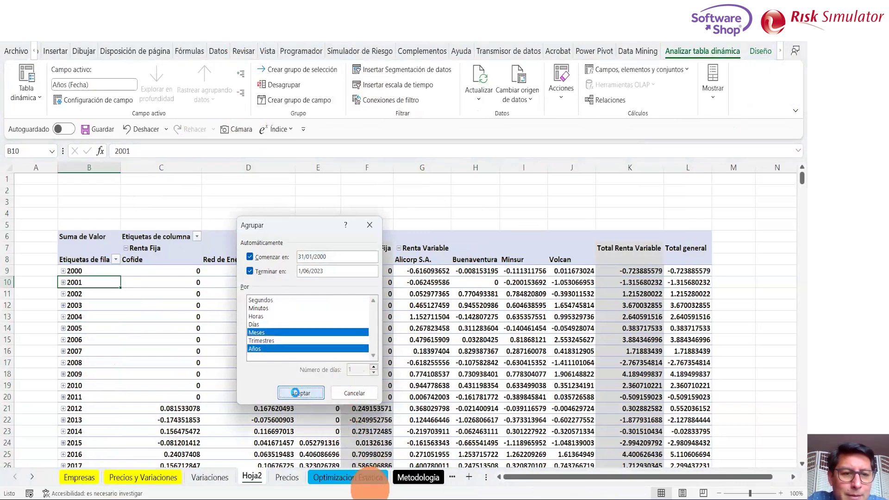
{"action": "left_click", "coordinate": [296, 393]}
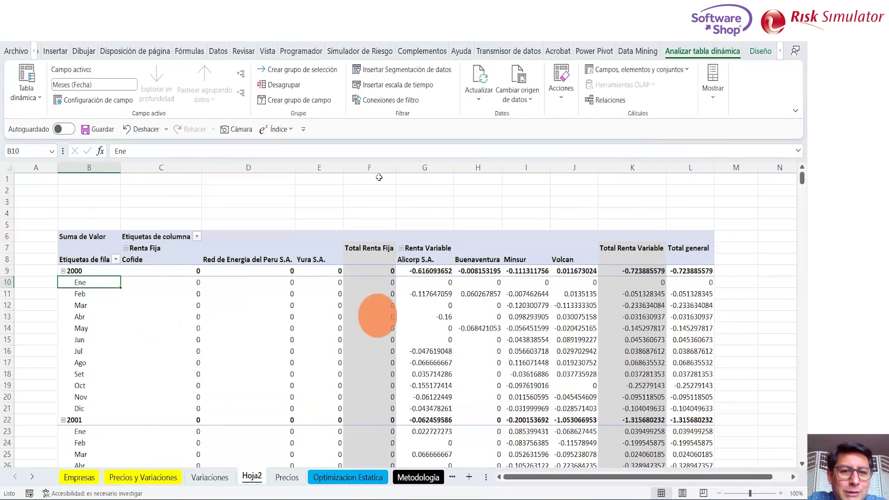
Step: Turn off the PivotTable's grand totals
{"action": "left_click", "coordinate": [370, 165]}
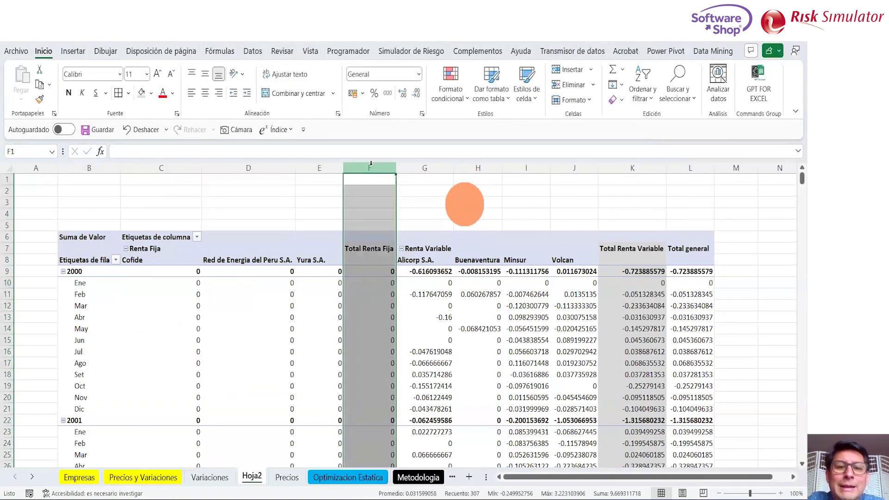
{"action": "left_click", "coordinate": [631, 168], "text": "ctrl"}
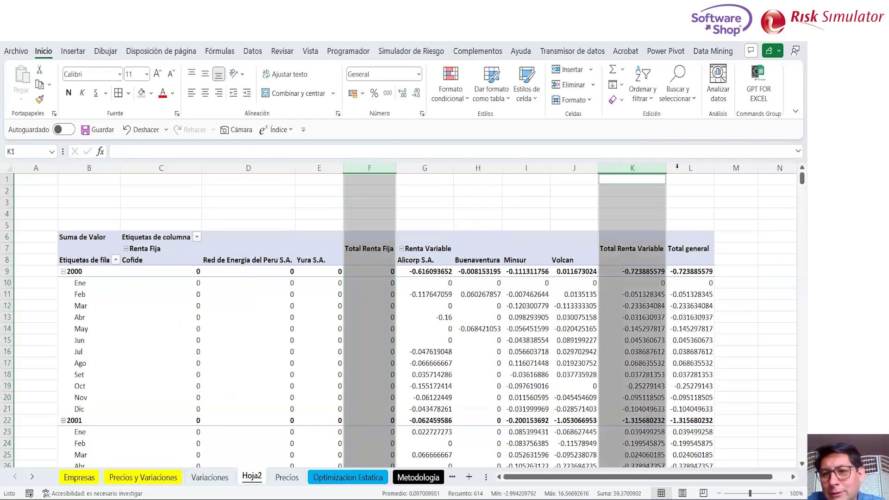
{"action": "left_click", "coordinate": [423, 293]}
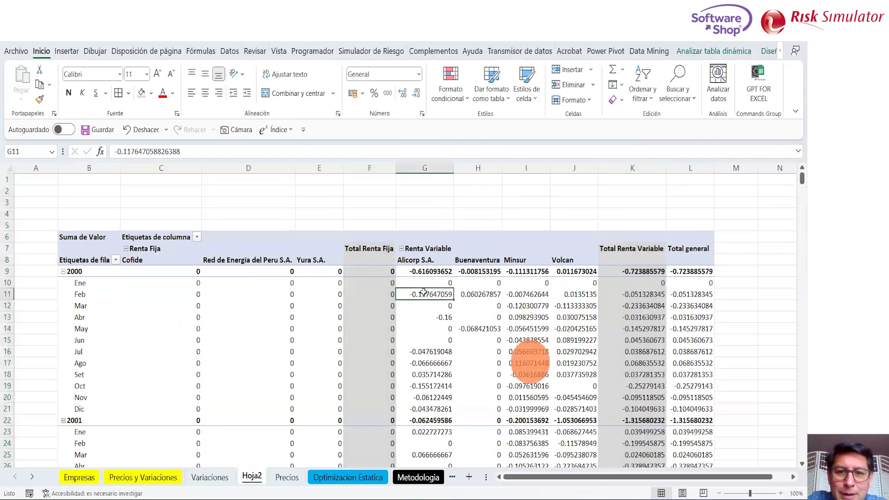
{"action": "left_click", "coordinate": [766, 53]}
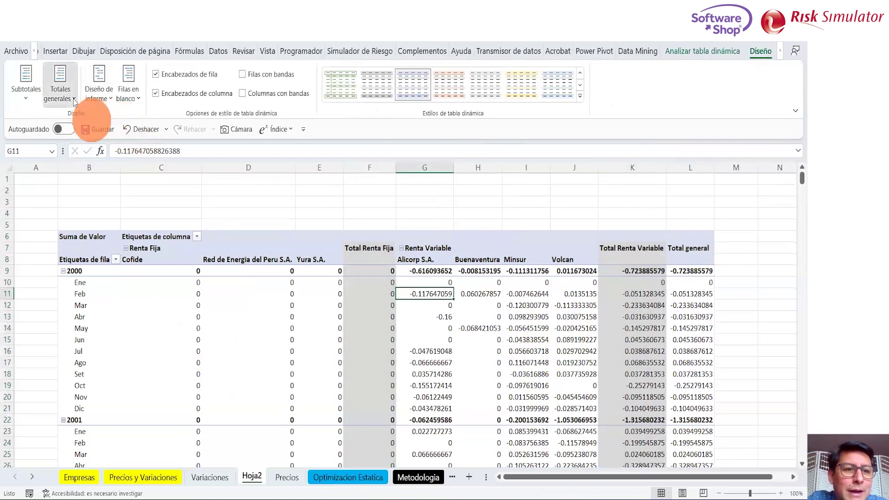
{"action": "left_click", "coordinate": [60, 93]}
{"action": "left_click", "coordinate": [82, 125]}
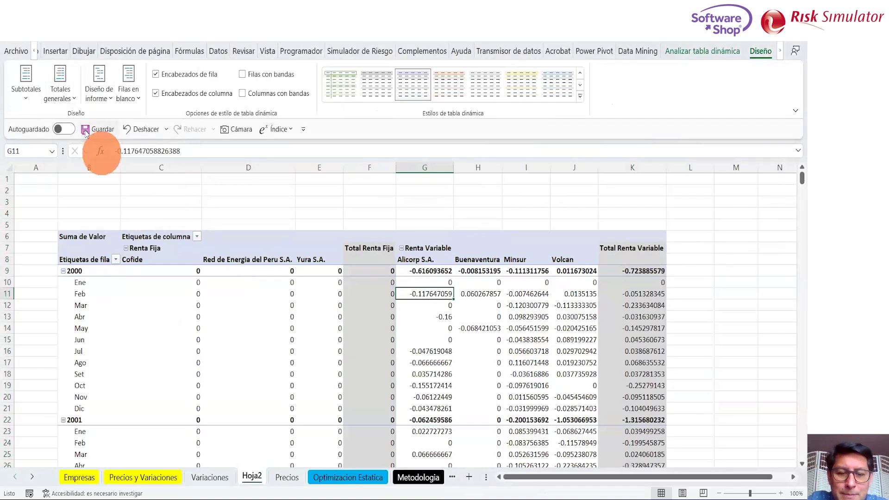
Step: Set the subtotals of the Tipo de Instrumento field to Ninguno and close the PivotTable field list
{"action": "left_click", "coordinate": [363, 301]}
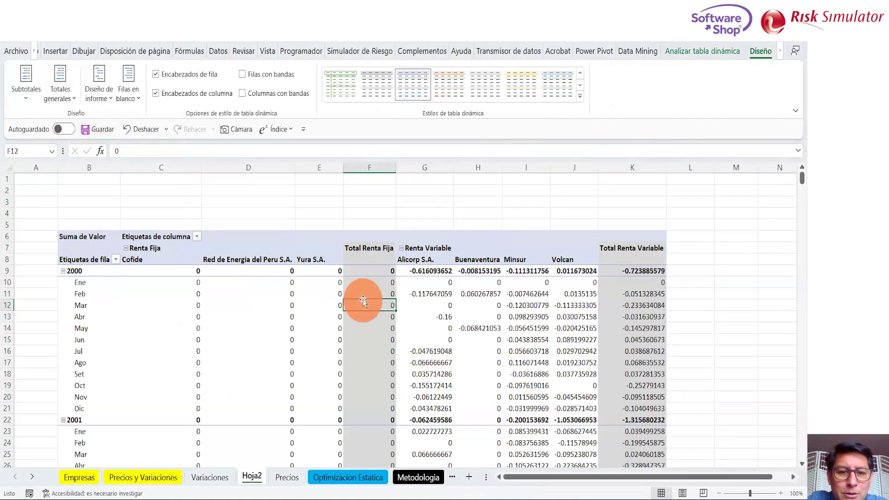
{"action": "right_click", "coordinate": [363, 303]}
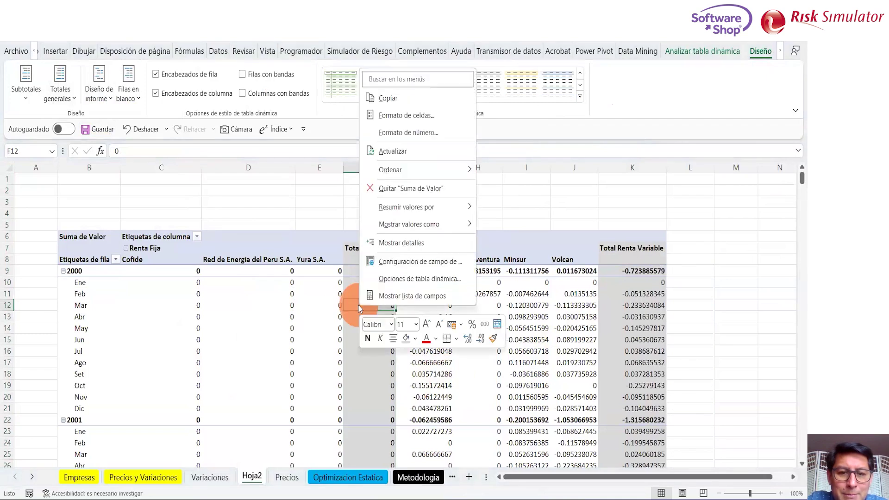
{"action": "left_click", "coordinate": [397, 296]}
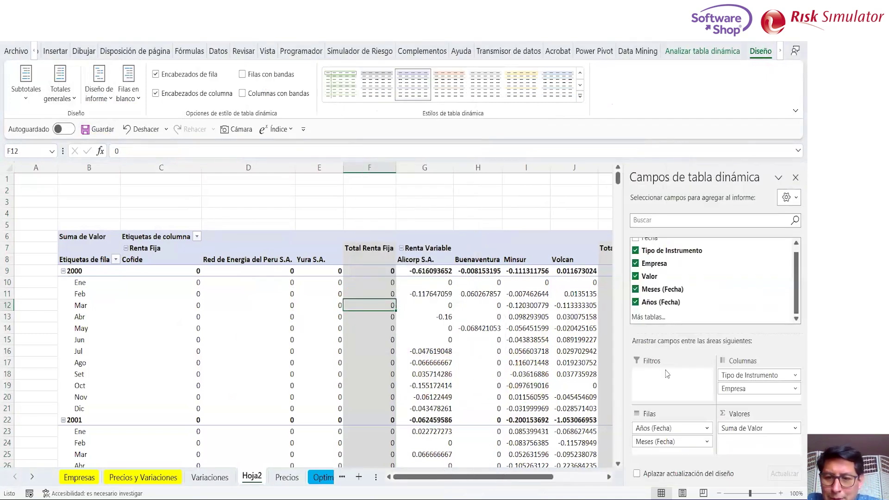
{"action": "left_click", "coordinate": [795, 375]}
{"action": "left_click", "coordinate": [762, 363]}
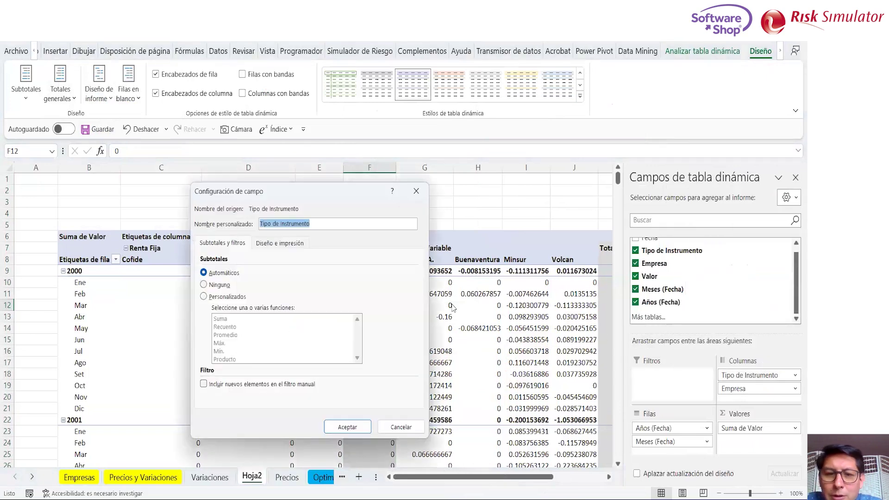
{"action": "left_click", "coordinate": [223, 289]}
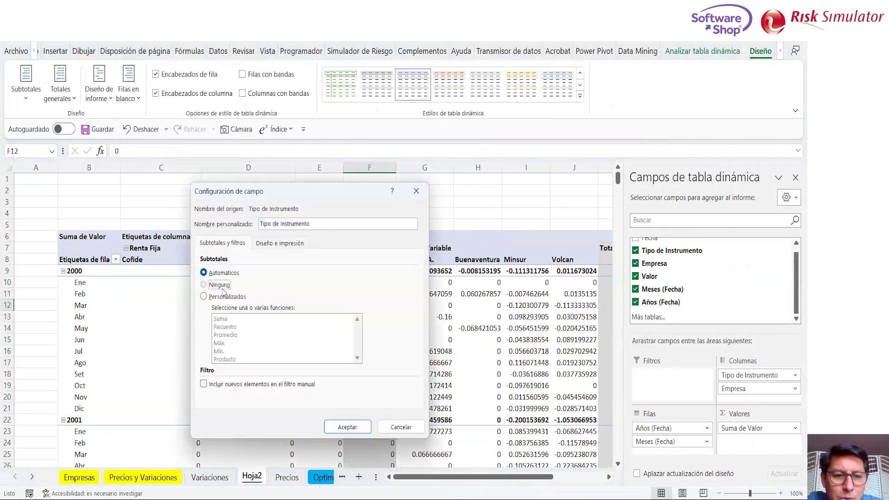
{"action": "left_click", "coordinate": [347, 427]}
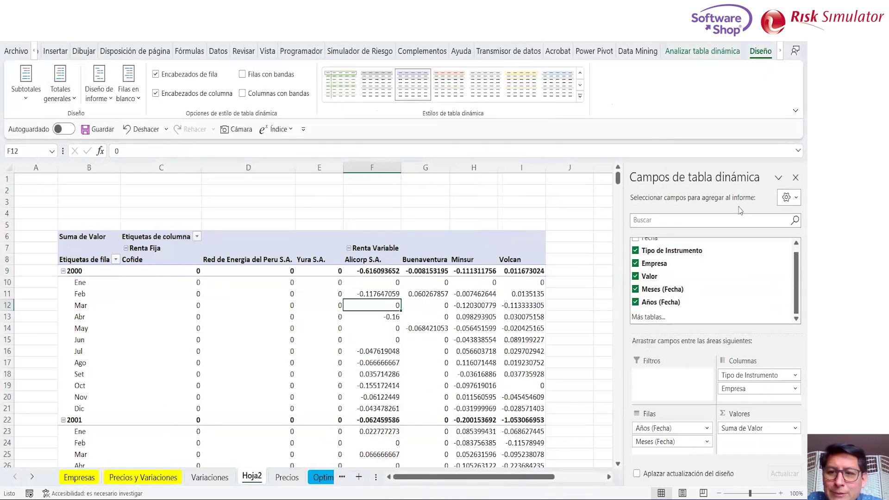
{"action": "left_click", "coordinate": [795, 178]}
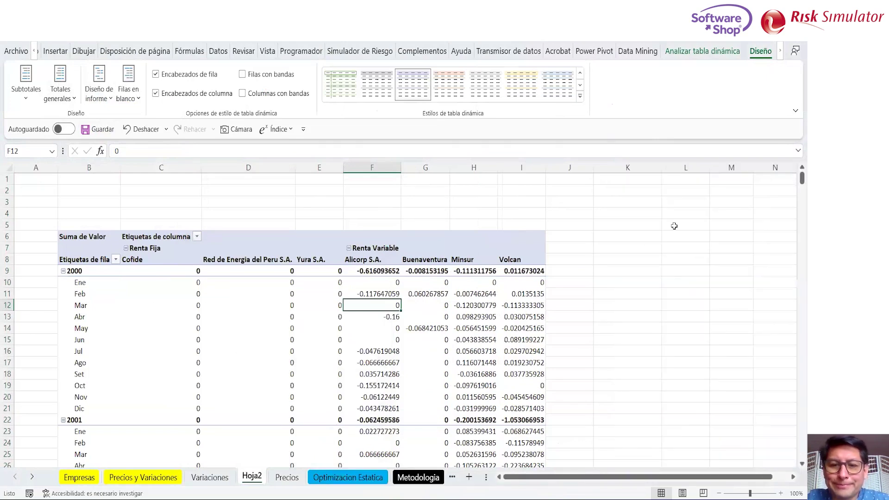
{"action": "left_click", "coordinate": [620, 272]}
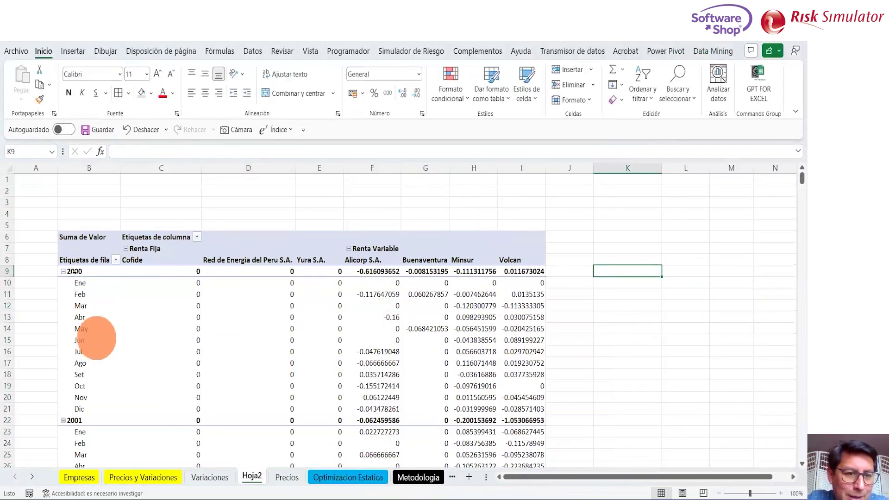
{"action": "left_click", "coordinate": [79, 283]}
{"action": "left_click_drag", "start_coordinate": [79, 287], "coordinate": [88, 410]}
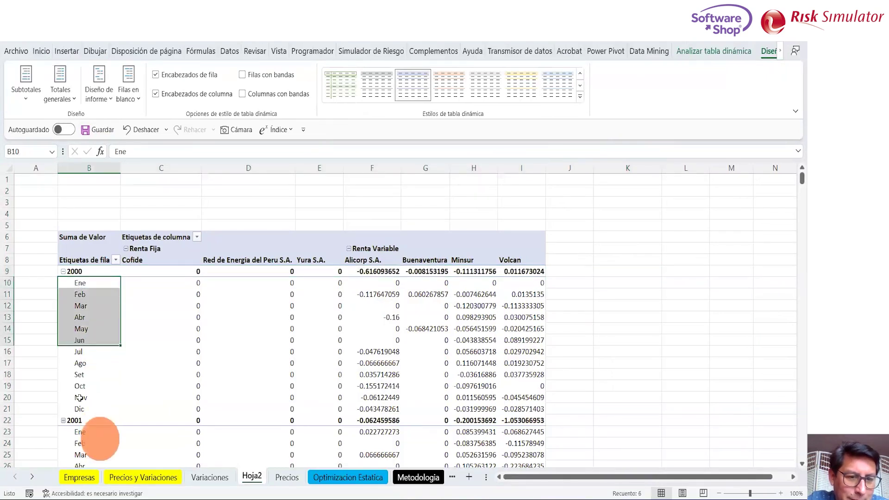
{"action": "left_click", "coordinate": [73, 421]}
{"action": "left_click", "coordinate": [103, 336]}
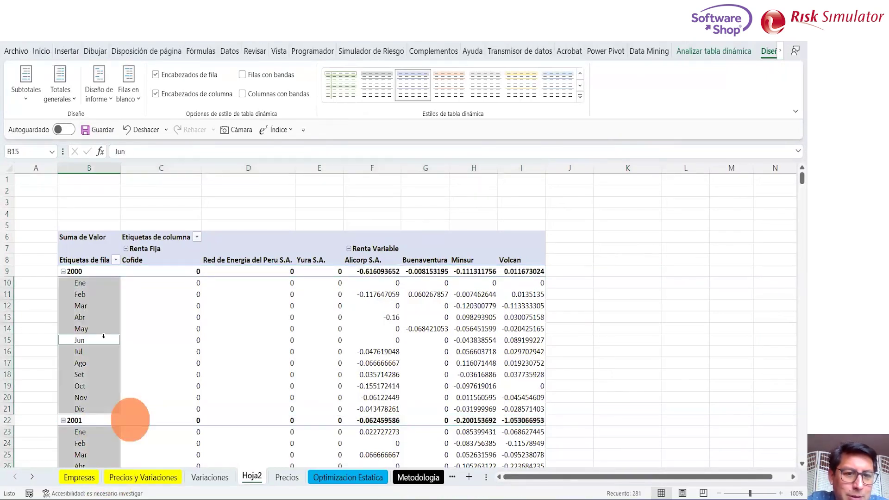
{"action": "left_click", "coordinate": [190, 316]}
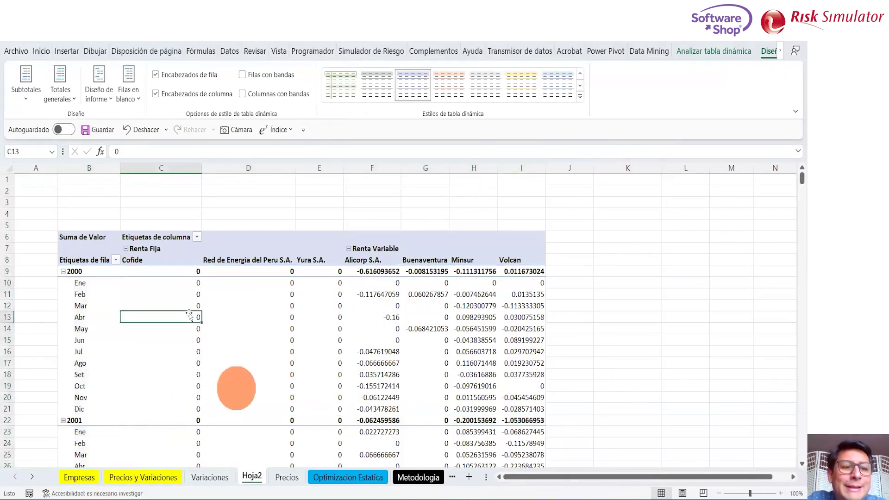
Step: Change the PivotTable's report layout to tabular form so years and months occupy separate columns
{"action": "left_click", "coordinate": [88, 273]}
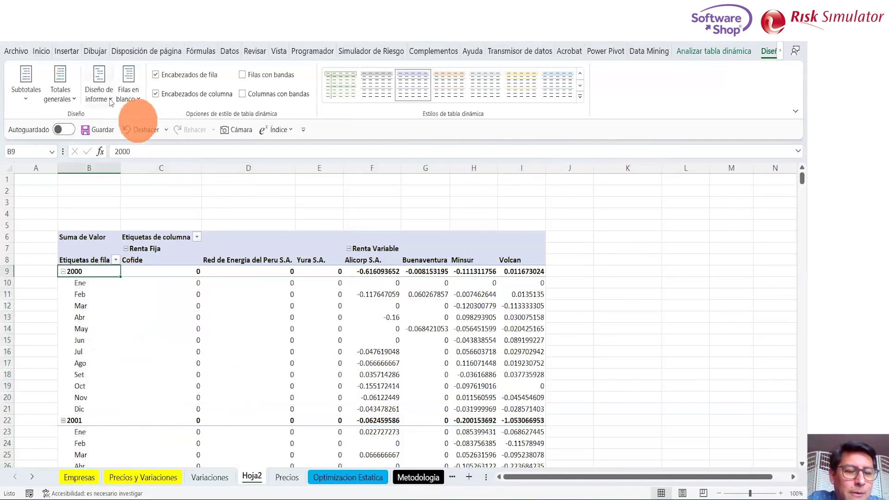
{"action": "left_click", "coordinate": [98, 88]}
{"action": "left_click", "coordinate": [132, 183]}
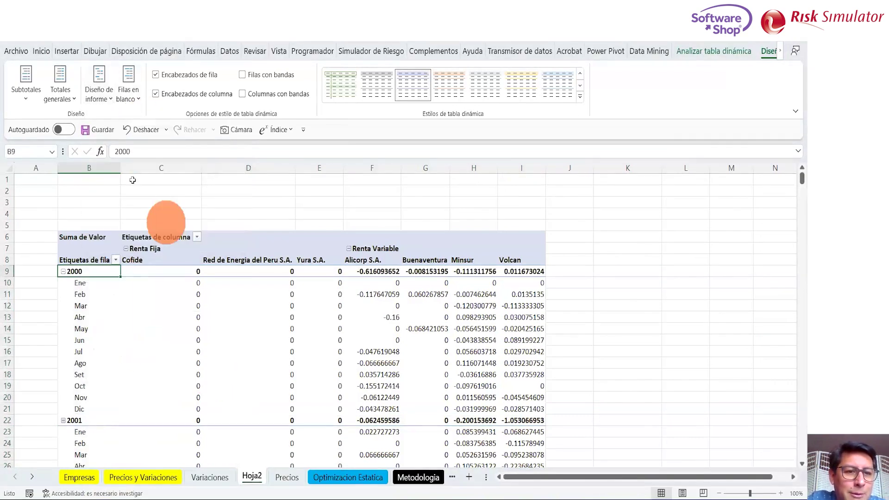
{"action": "left_click", "coordinate": [185, 294]}
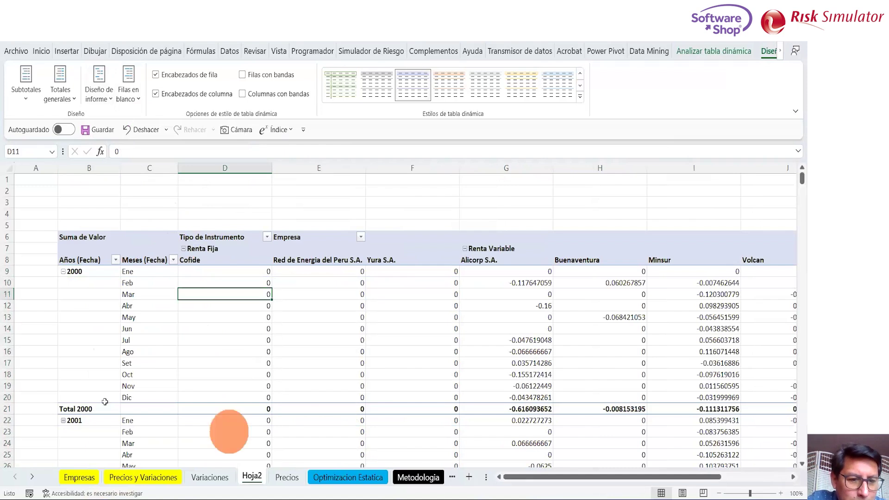
{"action": "left_click", "coordinate": [86, 408]}
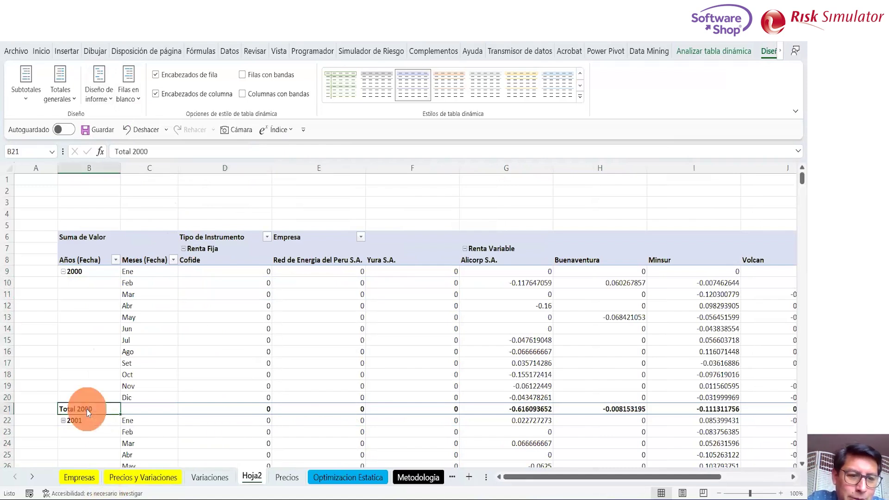
{"action": "right_click", "coordinate": [86, 408]}
{"action": "key", "text": "Escape"}
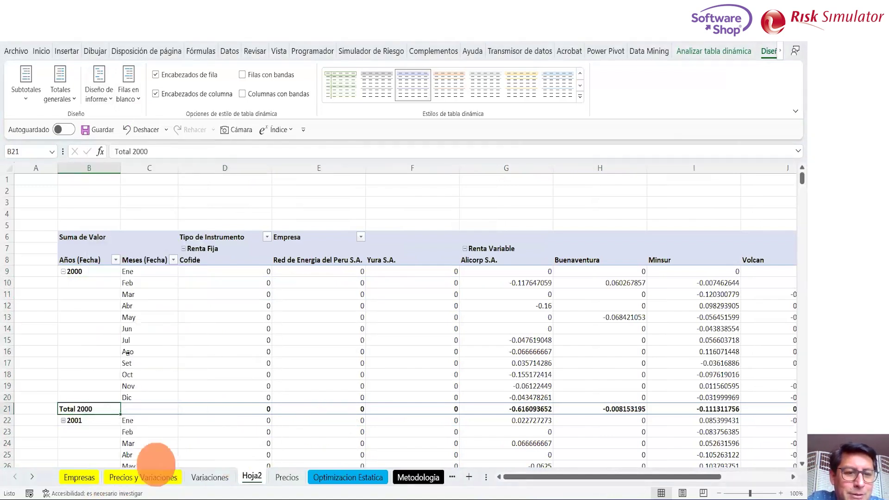
Step: Set the subtotals of the Años (Fecha) row field to Ninguno and close the PivotTable field list
{"action": "left_click", "coordinate": [160, 324]}
{"action": "right_click", "coordinate": [160, 324]}
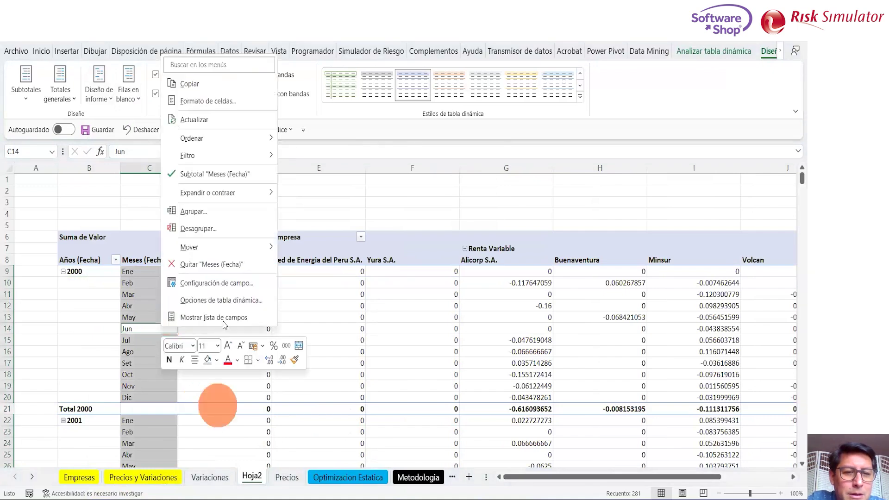
{"action": "left_click", "coordinate": [225, 319]}
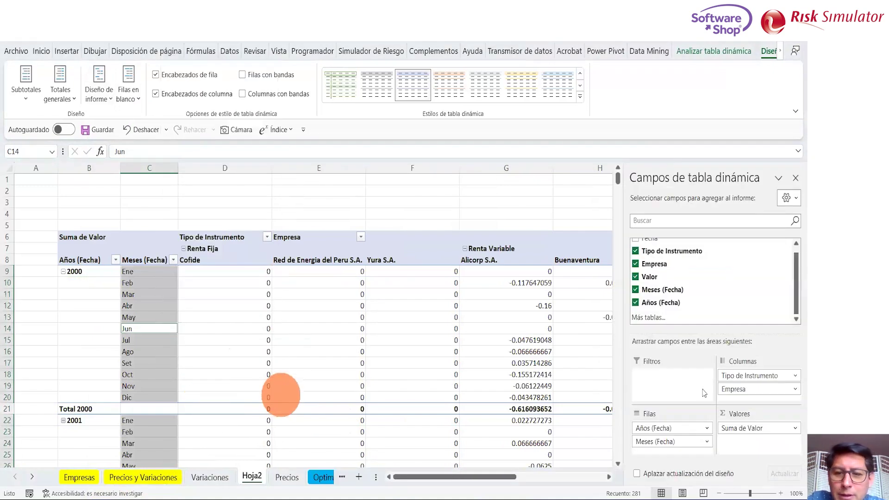
{"action": "left_click", "coordinate": [706, 429]}
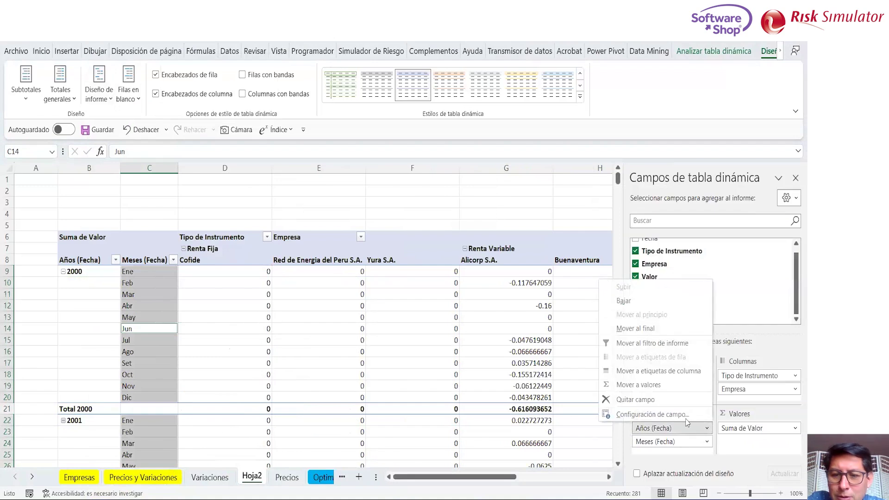
{"action": "left_click", "coordinate": [678, 411]}
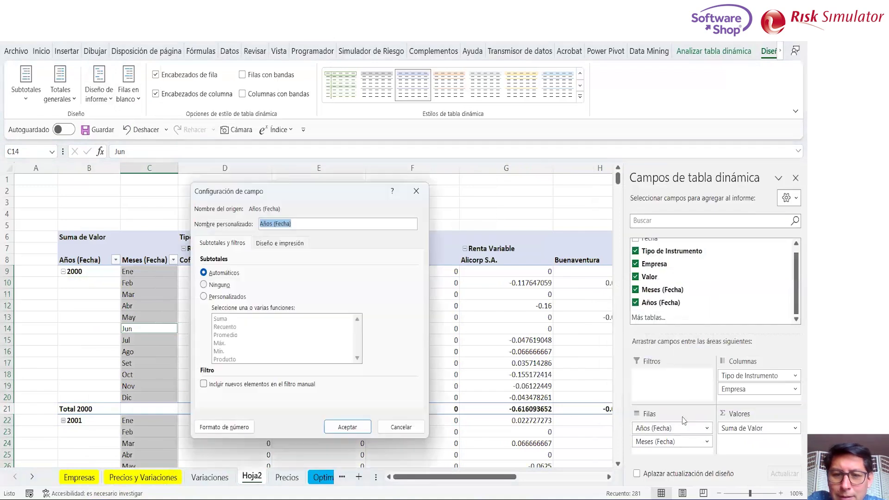
{"action": "left_click", "coordinate": [203, 285]}
{"action": "left_click", "coordinate": [344, 426]}
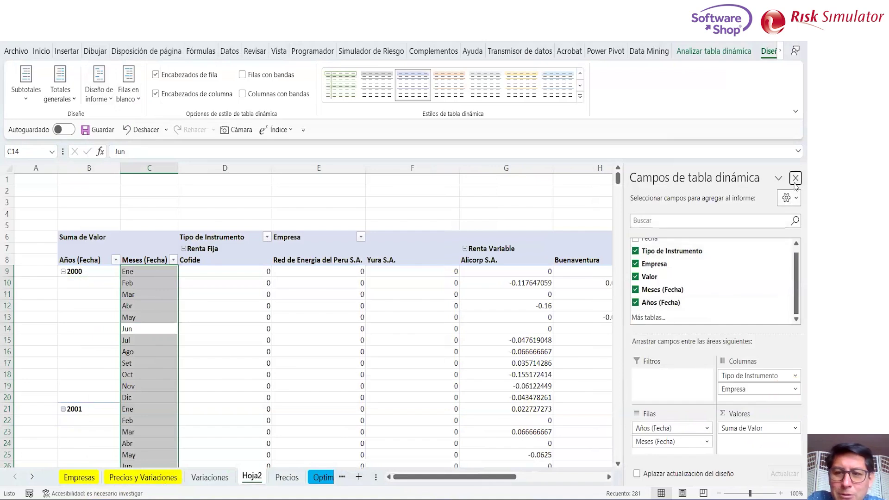
{"action": "left_click", "coordinate": [794, 178]}
Step: Rename the PivotTable sheet Hoja2 as Correlaciones and hide its gridlines
{"action": "left_click", "coordinate": [399, 215]}
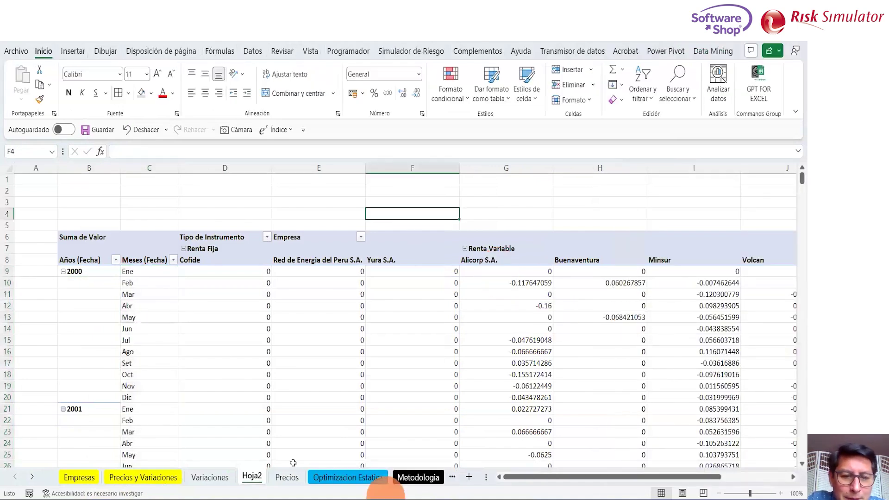
{"action": "right_click", "coordinate": [258, 480]}
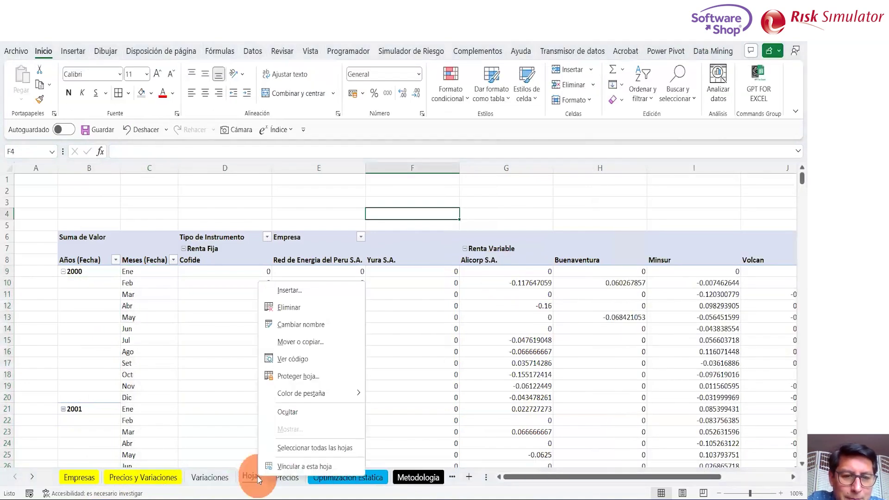
{"action": "left_click", "coordinate": [307, 326]}
{"action": "type", "text": "Co"}
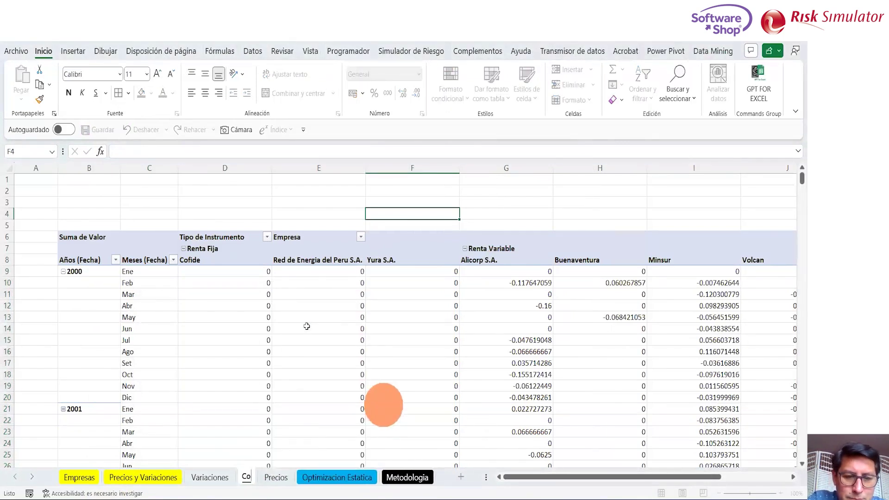
{"action": "type", "text": "rrelaciones"}
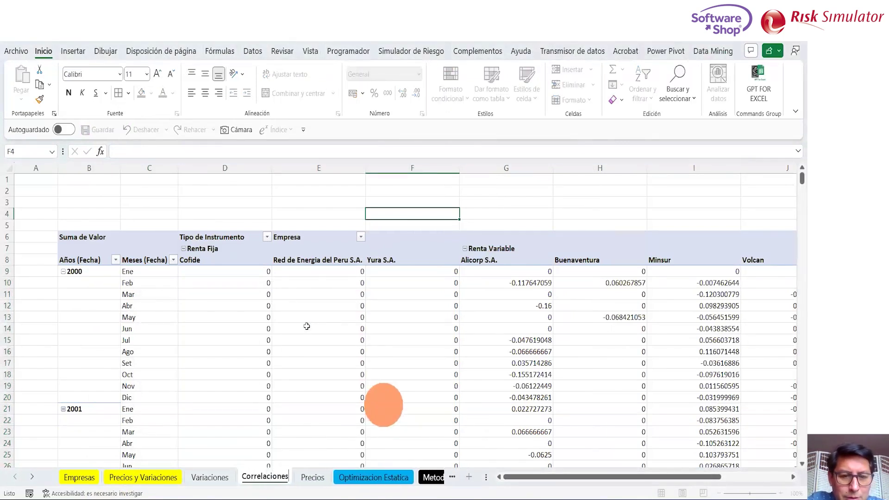
{"action": "left_click", "coordinate": [307, 326]}
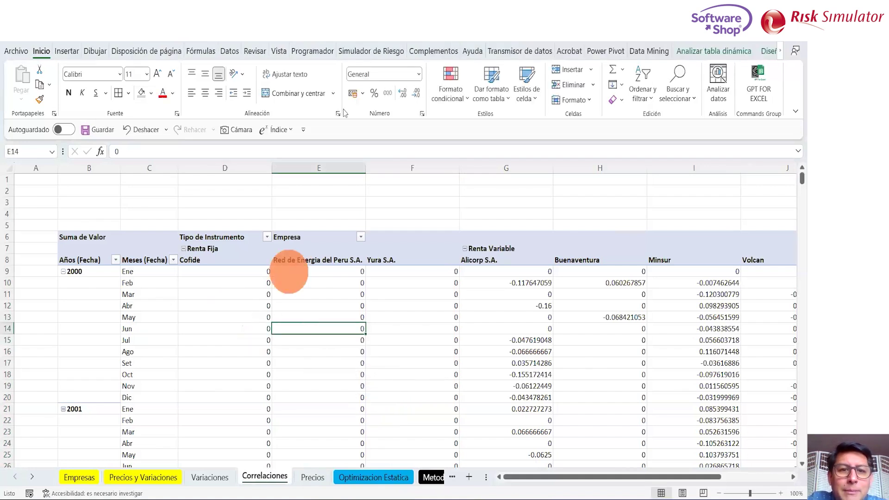
{"action": "left_click", "coordinate": [278, 52]}
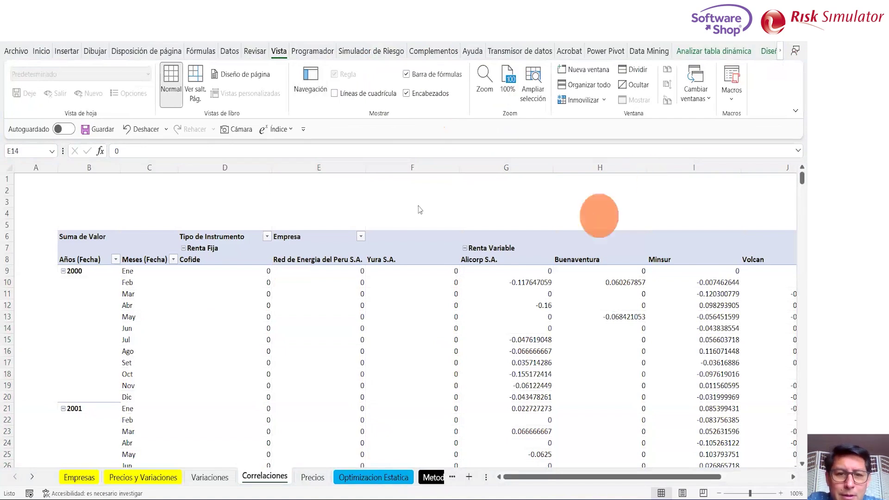
Step: Compare the instrument type and company order of the Correlaciones PivotTable with the Empresa list C4:C10 on the Optimizacion Estatica sheet
{"action": "left_click", "coordinate": [203, 252]}
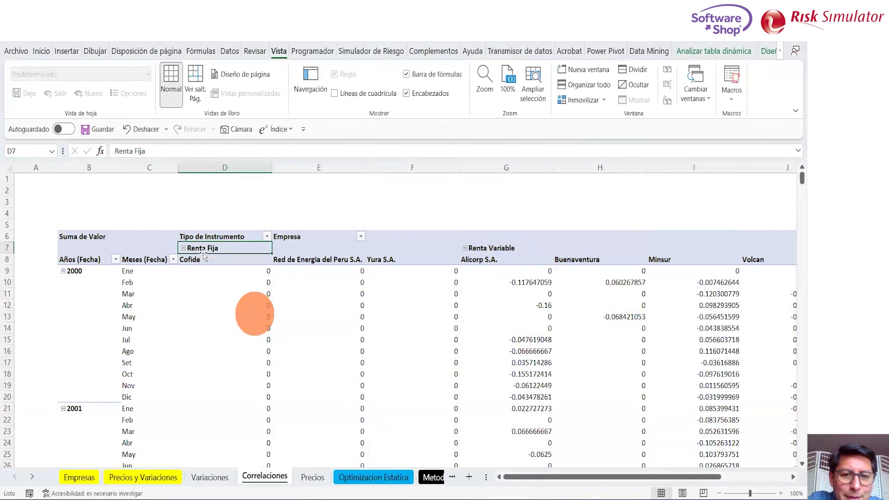
{"action": "left_click", "coordinate": [504, 249]}
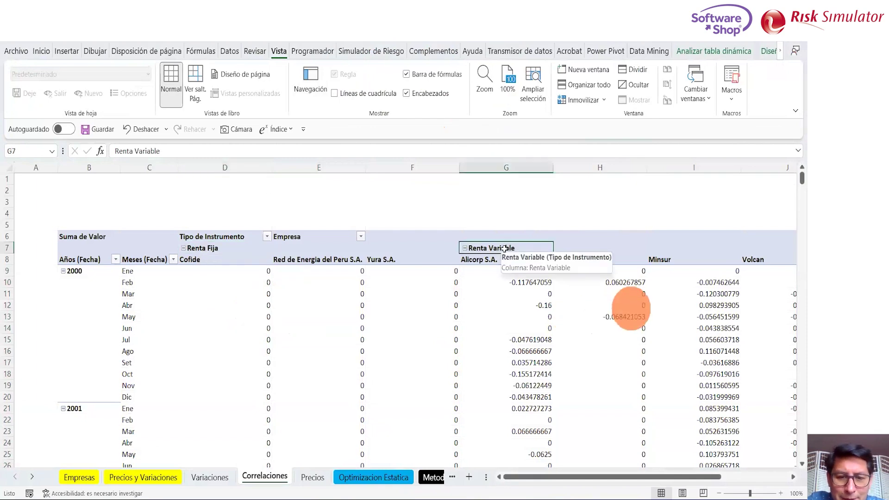
{"action": "left_click", "coordinate": [364, 477]}
{"action": "left_click", "coordinate": [186, 216]}
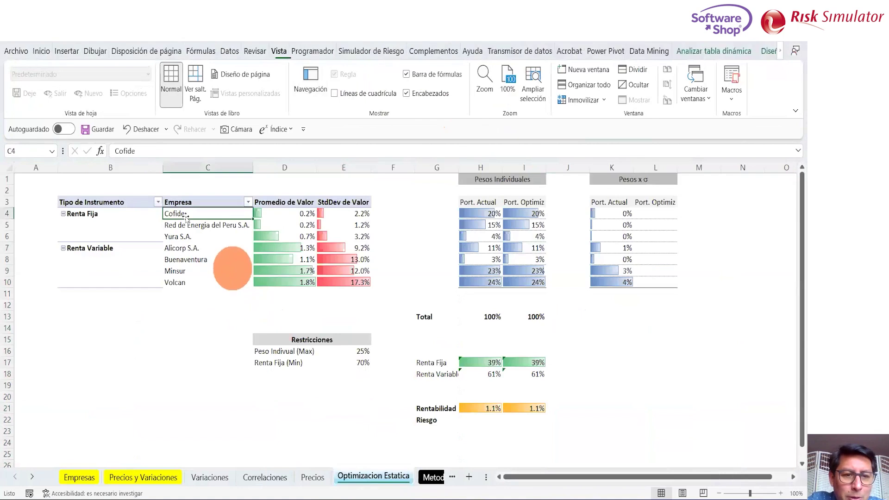
{"action": "key", "text": "shift+Down"}
{"action": "key", "text": "shift+Down"}
{"action": "key", "text": "shift+Down"}
{"action": "key", "text": "shift+Down"}
{"action": "key", "text": "shift+Down"}
{"action": "key", "text": "shift+Down"}
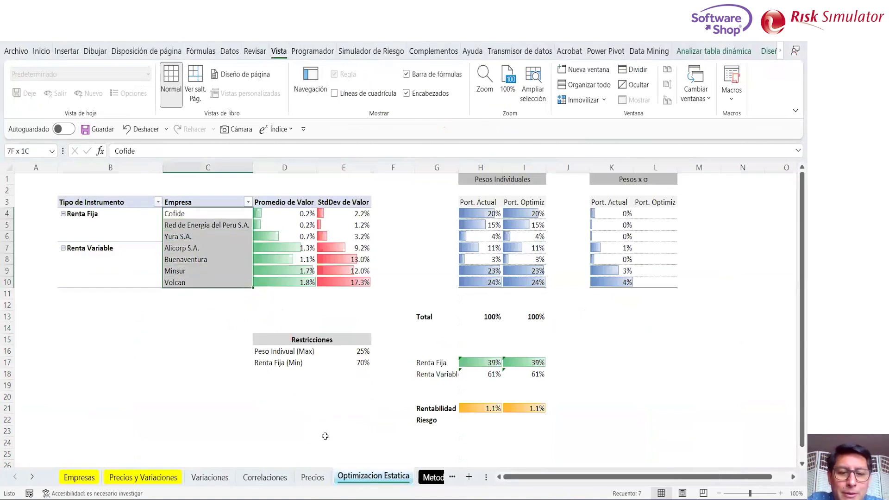
Step: Format all monthly variation values in the Correlaciones PivotTable, from D9 down to the May 2023 row, as percentages with one decimal
{"action": "left_click", "coordinate": [278, 483]}
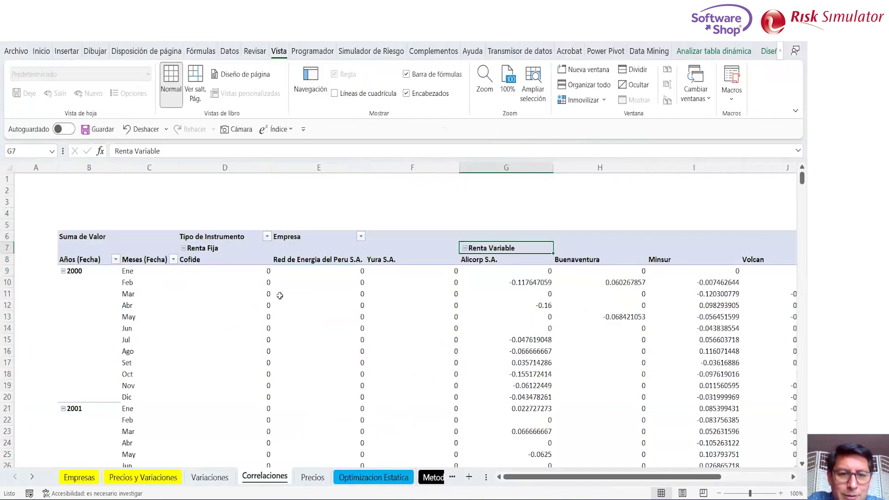
{"action": "left_click", "coordinate": [252, 274]}
{"action": "key", "text": "ctrl+shift+Right"}
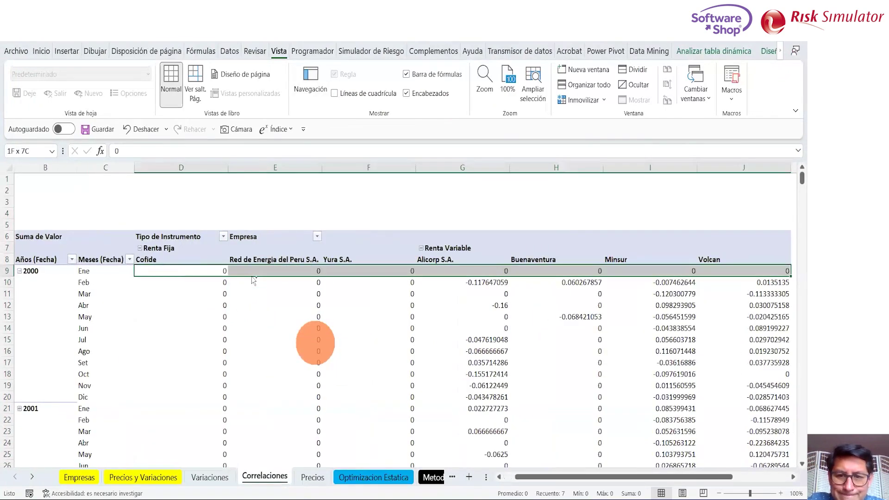
{"action": "key", "text": "ctrl+shift+Down"}
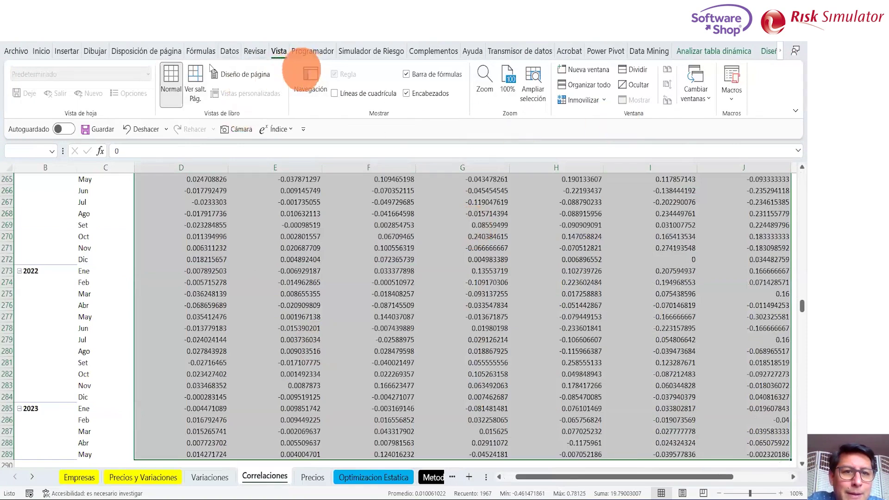
{"action": "left_click", "coordinate": [41, 51]}
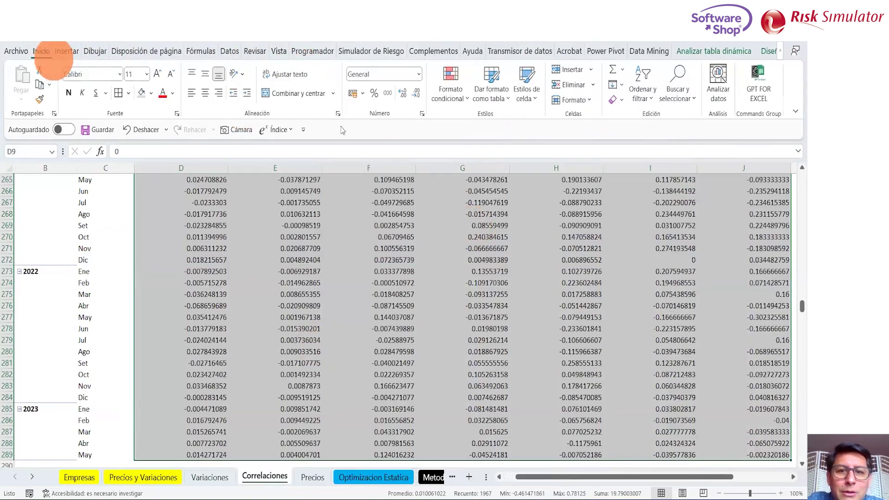
{"action": "left_click", "coordinate": [374, 94]}
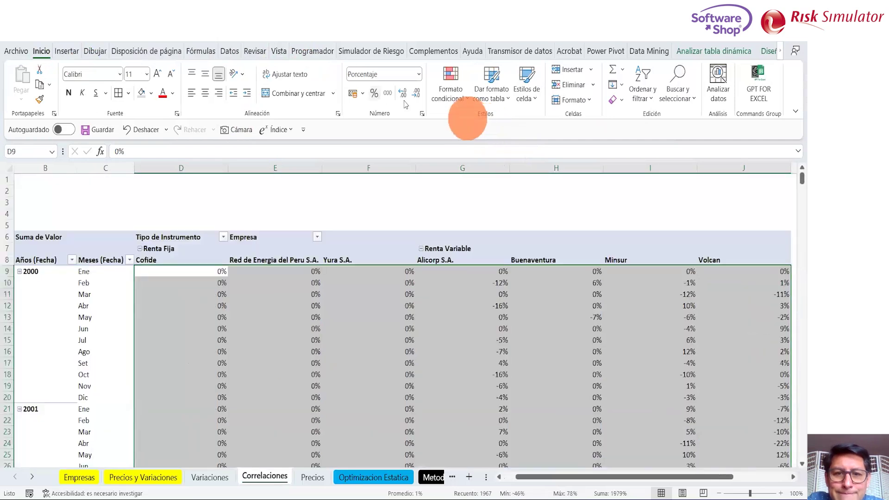
{"action": "left_click", "coordinate": [403, 94]}
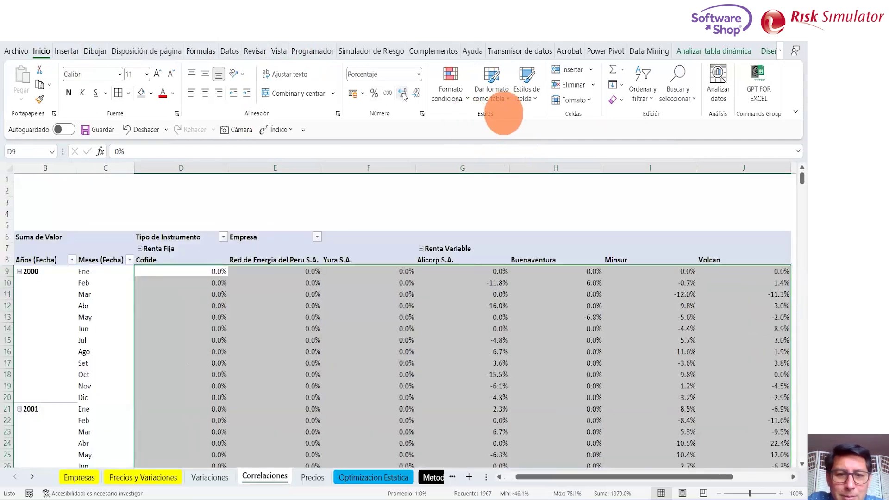
Step: Select the Cofide header cell D8 at the start of the company headers in the Correlaciones PivotTable
{"action": "left_click", "coordinate": [187, 319]}
{"action": "key", "text": "Up"}
{"action": "key", "text": "Up"}
{"action": "key", "text": "Up"}
{"action": "key", "text": "Up"}
{"action": "key", "text": "Up"}
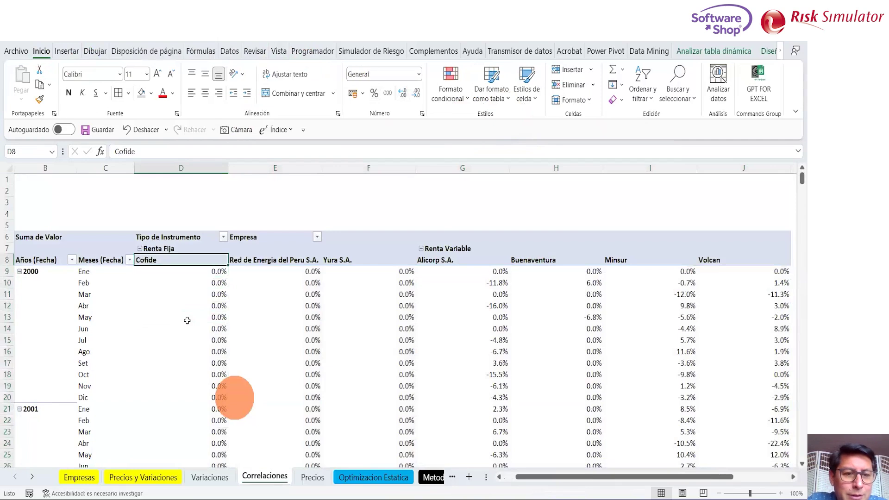
Step: Start a Coeficiente de correlación analysis from the data analysis tools on the Correlaciones sheet
{"action": "key", "text": "Right"}
{"action": "key", "text": "Right"}
{"action": "key", "text": "Right"}
{"action": "key", "text": "Right"}
{"action": "key", "text": "Right"}
{"action": "key", "text": "Right"}
{"action": "key", "text": "Right"}
{"action": "key", "text": "Right"}
{"action": "key", "text": "Right"}
{"action": "key", "text": "Right"}
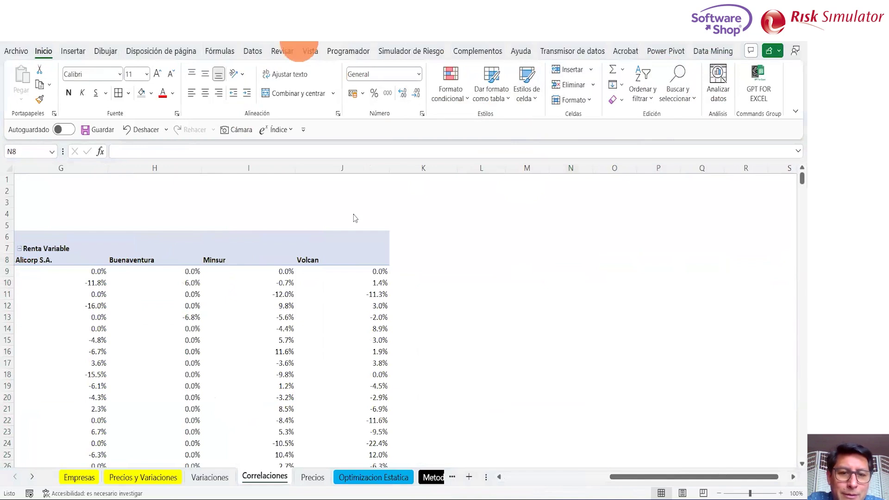
{"action": "left_click", "coordinate": [549, 262]}
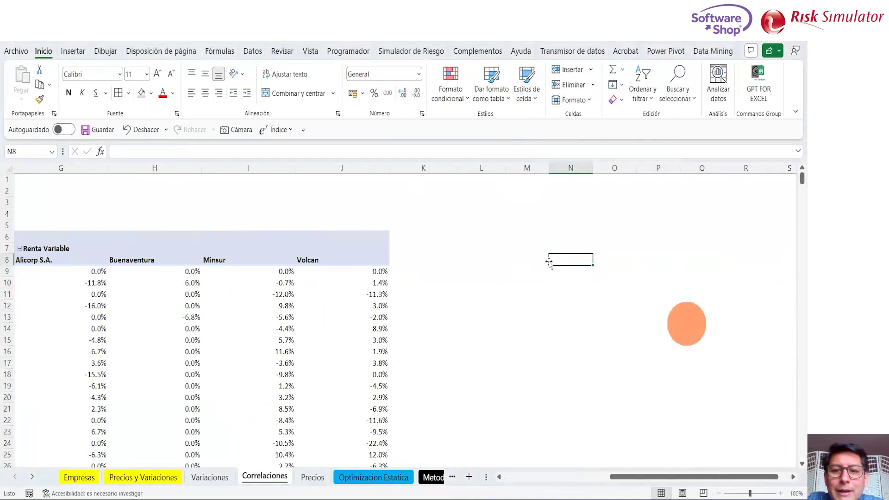
{"action": "left_click", "coordinate": [254, 52]}
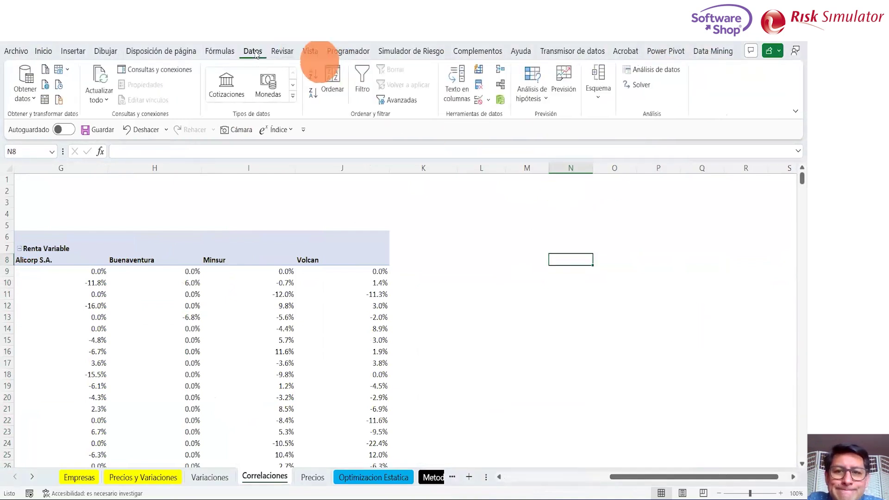
{"action": "left_click", "coordinate": [646, 70]}
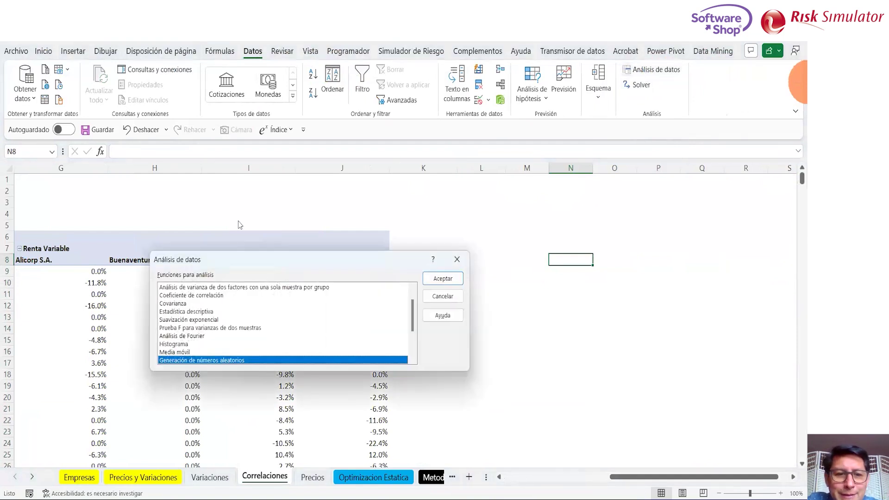
{"action": "left_click", "coordinate": [195, 296]}
{"action": "left_click", "coordinate": [440, 278]}
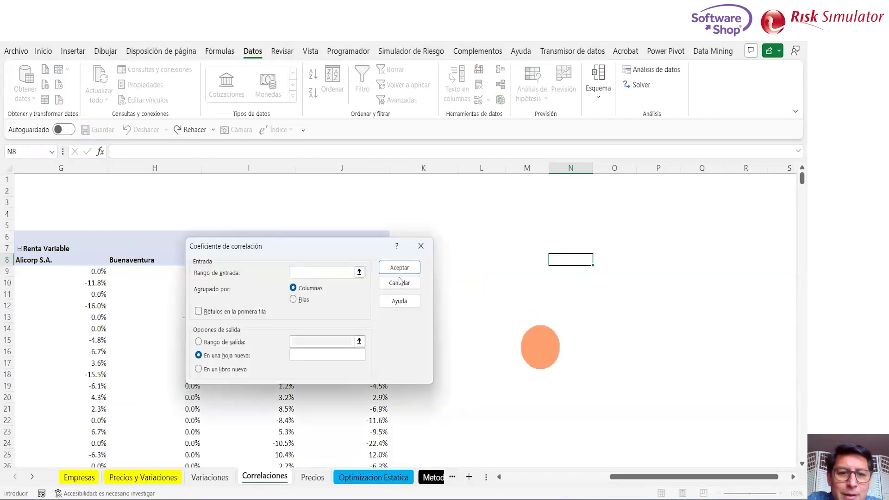
Step: Set the correlation's input range to $D$8:$J$289, covering the company headers and all monthly variations
{"action": "left_click", "coordinate": [359, 272]}
{"action": "left_click", "coordinate": [131, 262]}
{"action": "key", "text": "Left"}
{"action": "key", "text": "Left"}
{"action": "key", "text": "Left"}
{"action": "key", "text": "Left"}
{"action": "key", "text": "Left"}
{"action": "key", "text": "Left"}
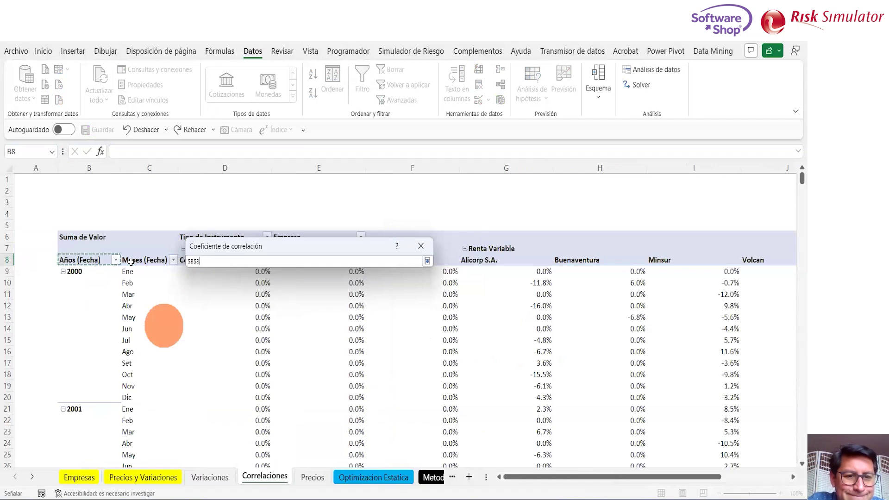
{"action": "left_click_drag", "start_coordinate": [270, 246], "coordinate": [282, 123]}
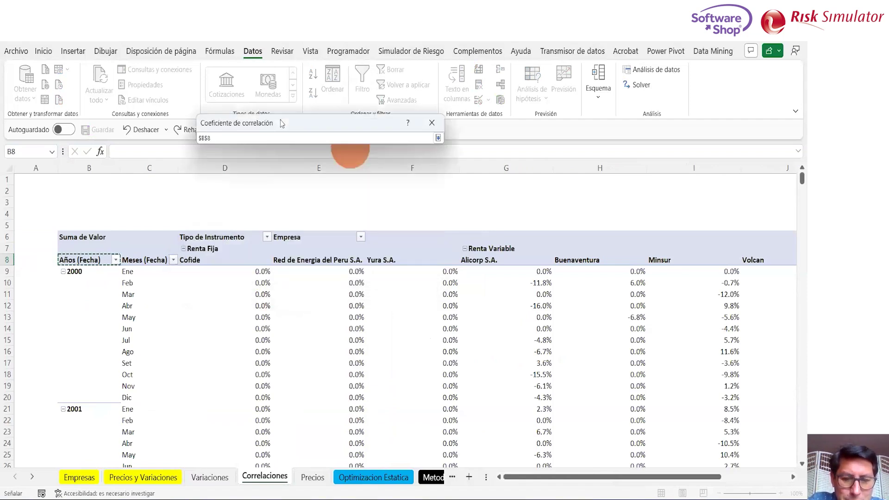
{"action": "key", "text": "Right"}
{"action": "key", "text": "Right"}
{"action": "key", "text": "shift+Right"}
{"action": "key", "text": "shift+Right"}
{"action": "key", "text": "shift+Right"}
{"action": "key", "text": "shift+Right"}
{"action": "key", "text": "shift+Right"}
{"action": "key", "text": "shift+Right"}
{"action": "key", "text": "shift+Right"}
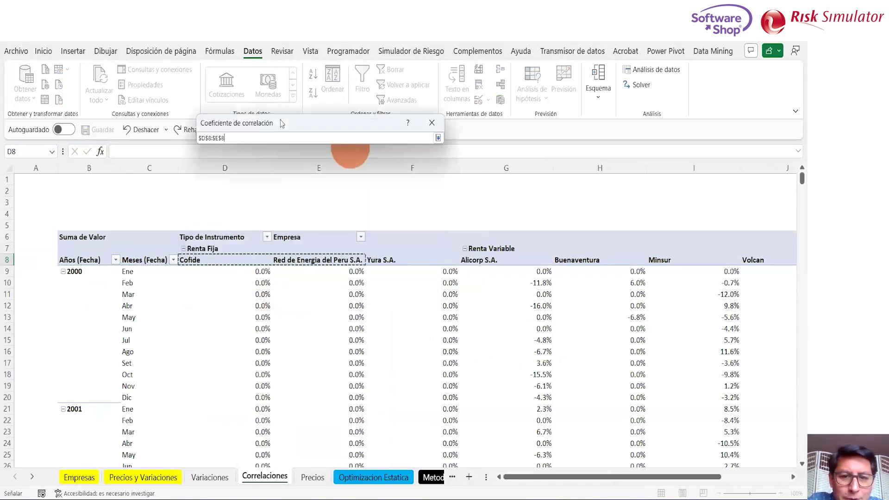
{"action": "key", "text": "shift+Left"}
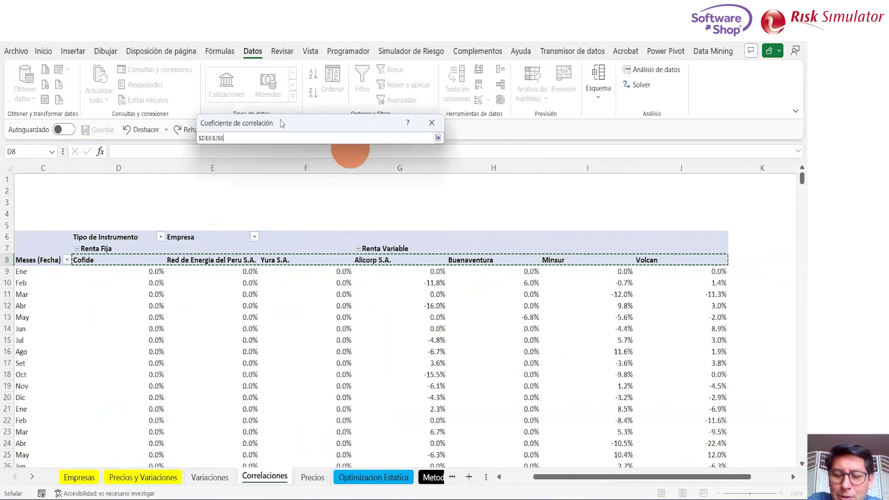
{"action": "key", "text": "ctrl+shift+Down"}
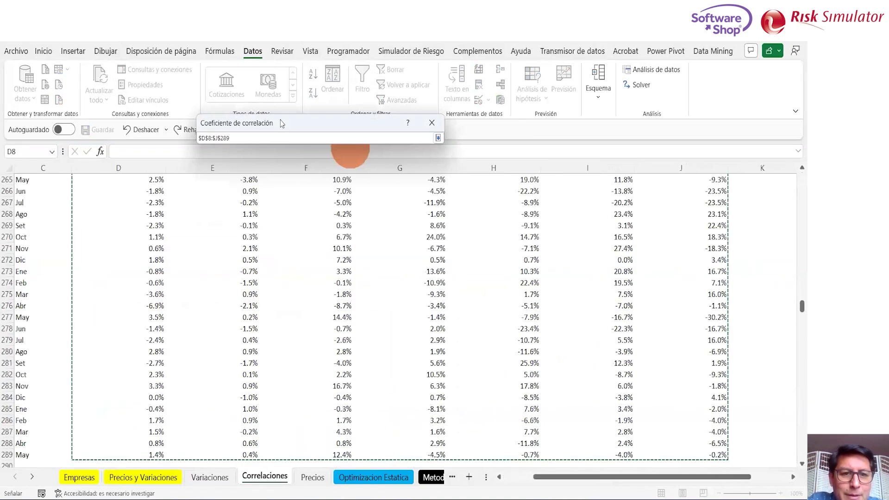
{"action": "left_click", "coordinate": [437, 138]}
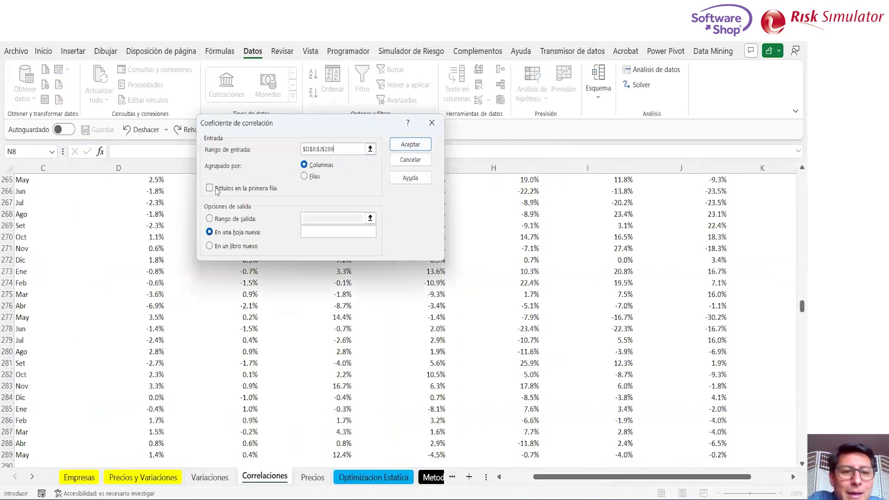
Step: Mark the first row as labels, set the output range to $N$8, and run the correlation
{"action": "left_click", "coordinate": [210, 188]}
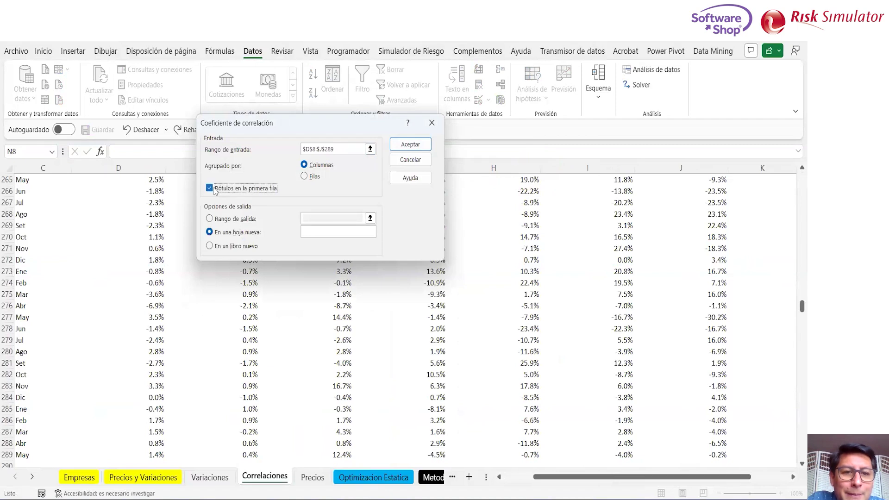
{"action": "left_click", "coordinate": [209, 219]}
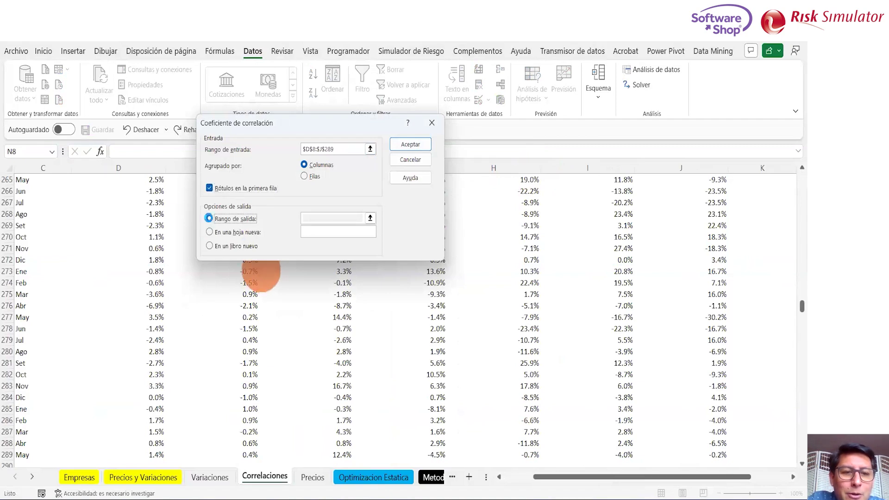
{"action": "left_click", "coordinate": [367, 215]}
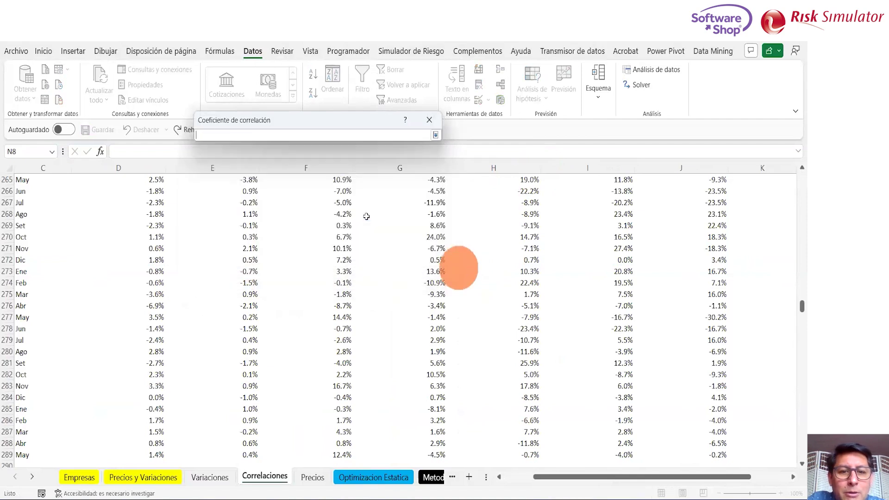
{"action": "left_click_drag", "start_coordinate": [796, 307], "coordinate": [797, 178]}
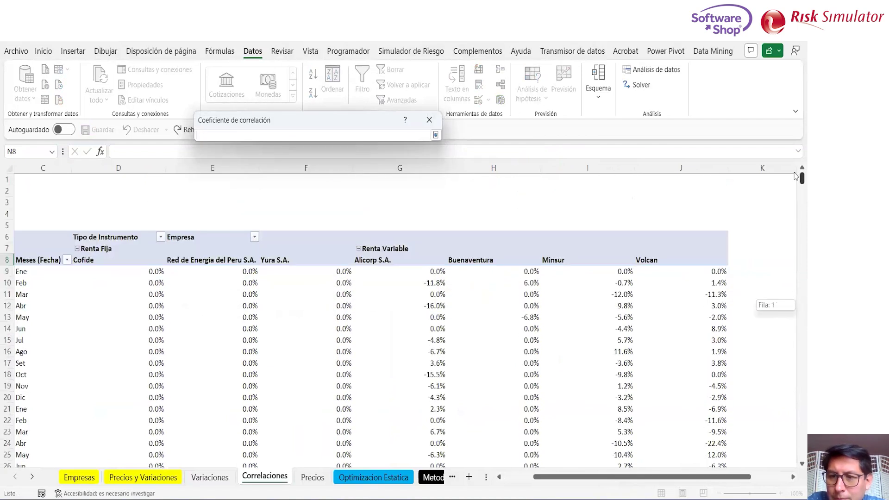
{"action": "left_click", "coordinate": [792, 478]}
{"action": "left_click", "coordinate": [675, 259]}
{"action": "left_click", "coordinate": [435, 135]}
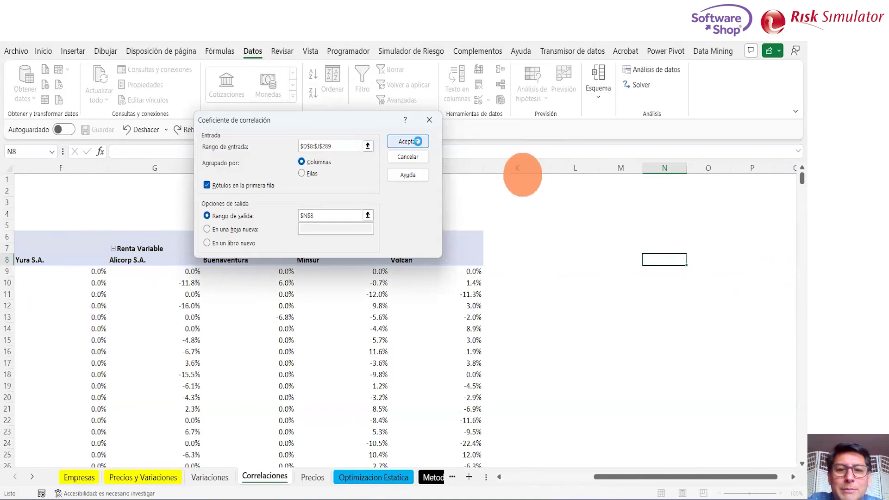
{"action": "left_click", "coordinate": [418, 141]}
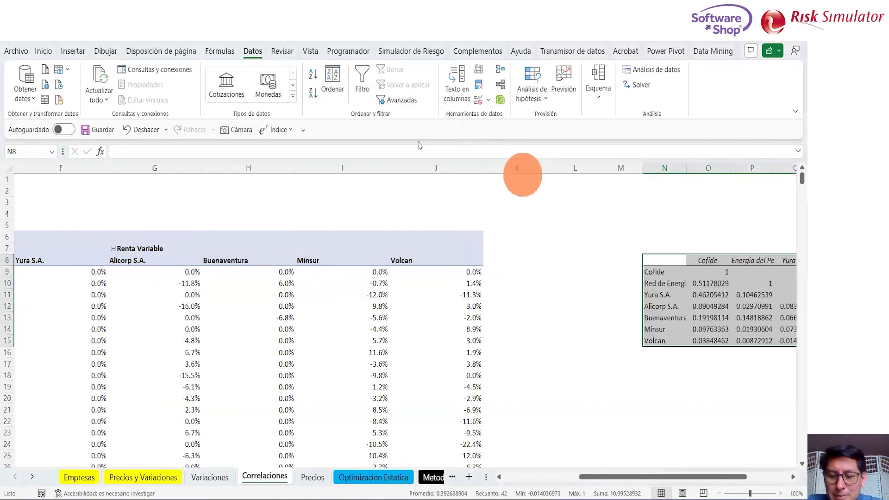
Step: Fill the correlation matrix's row labels in N9:N15 with grey
{"action": "key", "text": "Right"}
{"action": "key", "text": "Right"}
{"action": "key", "text": "Right"}
{"action": "key", "text": "Right"}
{"action": "key", "text": "Right"}
{"action": "key", "text": "Right"}
{"action": "key", "text": "Right"}
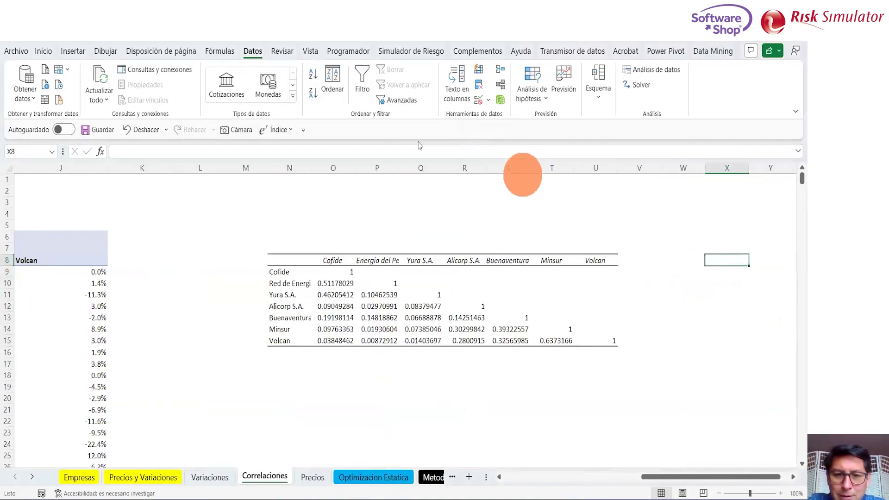
{"action": "key", "text": "Left"}
{"action": "key", "text": "Left"}
{"action": "key", "text": "Left"}
{"action": "key", "text": "Left"}
{"action": "key", "text": "Left"}
{"action": "key", "text": "Left"}
{"action": "key", "text": "Left"}
{"action": "key", "text": "Down"}
{"action": "key", "text": "shift+Down"}
{"action": "key", "text": "shift+Down"}
{"action": "key", "text": "shift+Down"}
{"action": "key", "text": "shift+Down"}
{"action": "key", "text": "shift+Down"}
{"action": "key", "text": "shift+Down"}
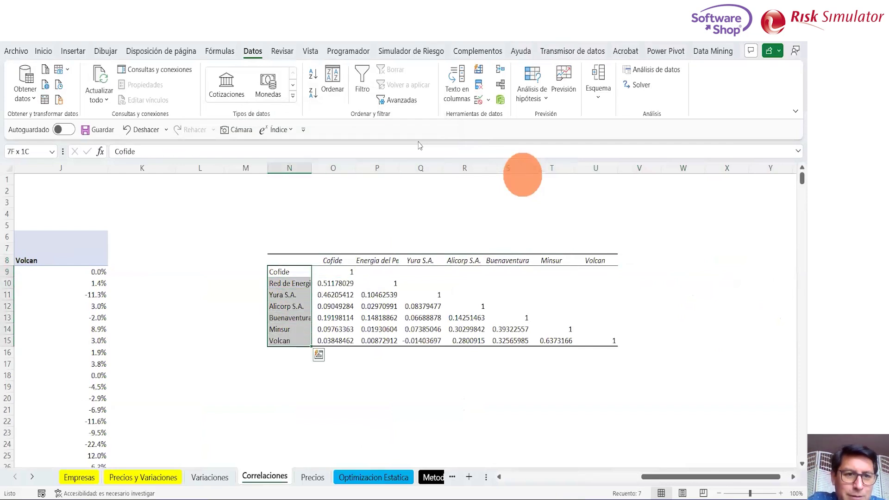
{"action": "left_click", "coordinate": [44, 51]}
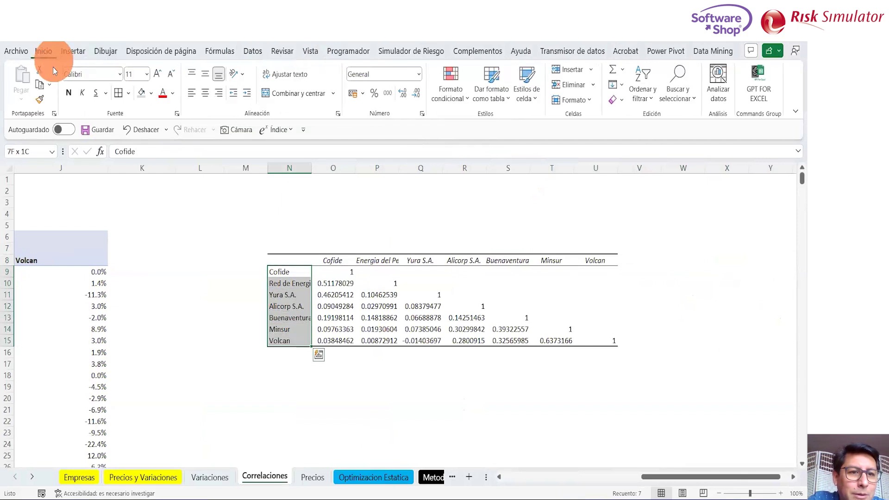
{"action": "left_click", "coordinate": [141, 93]}
Step: Fill the matrix's column headers in O8:U8 with the same grey
{"action": "key", "text": "Up"}
{"action": "key", "text": "Right"}
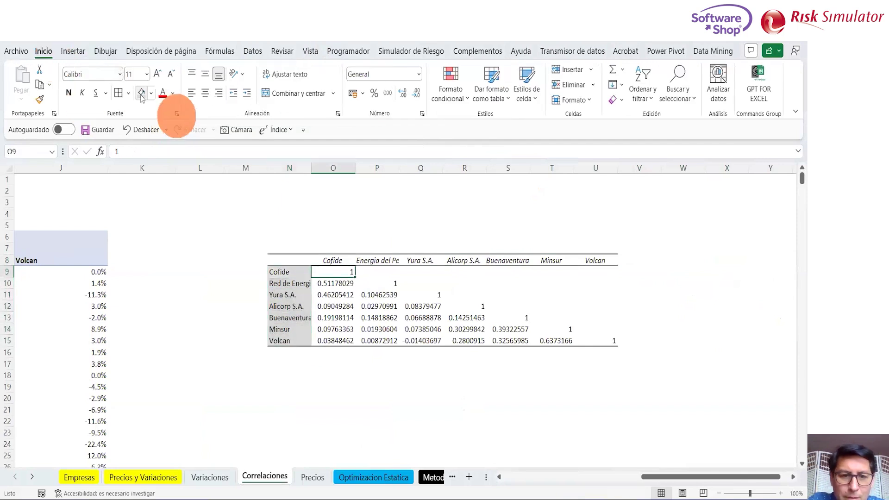
{"action": "key", "text": "shift+Right"}
{"action": "key", "text": "shift+Right"}
{"action": "key", "text": "shift+Right"}
{"action": "key", "text": "shift+Right"}
{"action": "key", "text": "shift+Right"}
{"action": "key", "text": "shift+Right"}
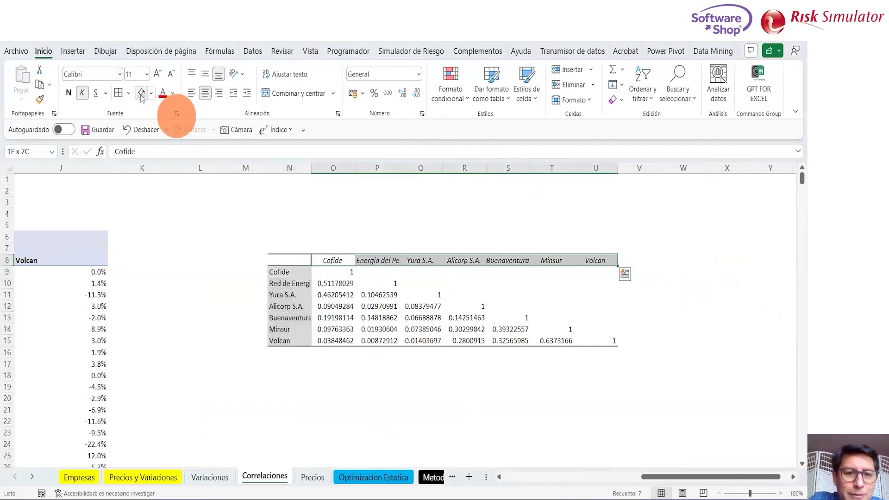
{"action": "left_click", "coordinate": [141, 93]}
Step: Fill the matrix body O9:U15 with a lighter grey theme color
{"action": "key", "text": "Down"}
{"action": "key", "text": "shift+Down"}
{"action": "key", "text": "shift+Down"}
{"action": "key", "text": "shift+Down"}
{"action": "key", "text": "shift+Down"}
{"action": "key", "text": "shift+Down"}
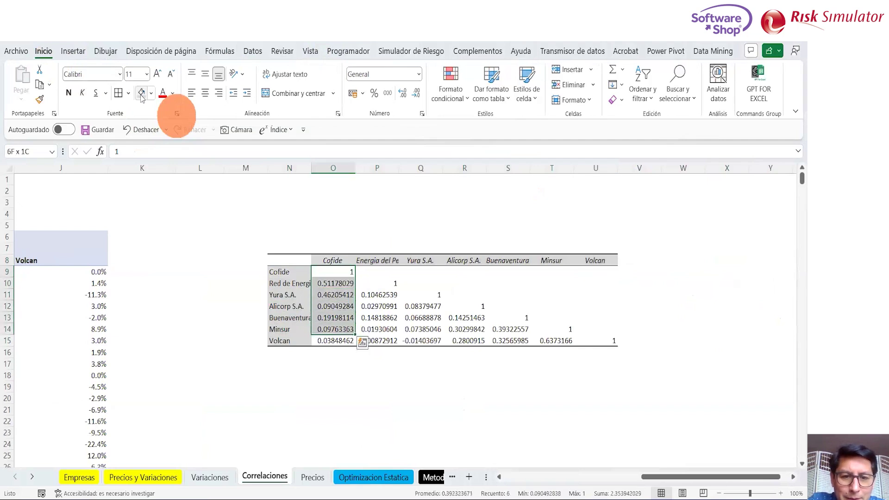
{"action": "key", "text": "shift+Down"}
{"action": "key", "text": "shift+Right"}
{"action": "key", "text": "shift+Right"}
{"action": "key", "text": "shift+Right"}
{"action": "key", "text": "shift+Right"}
{"action": "key", "text": "shift+Right"}
{"action": "key", "text": "shift+Right"}
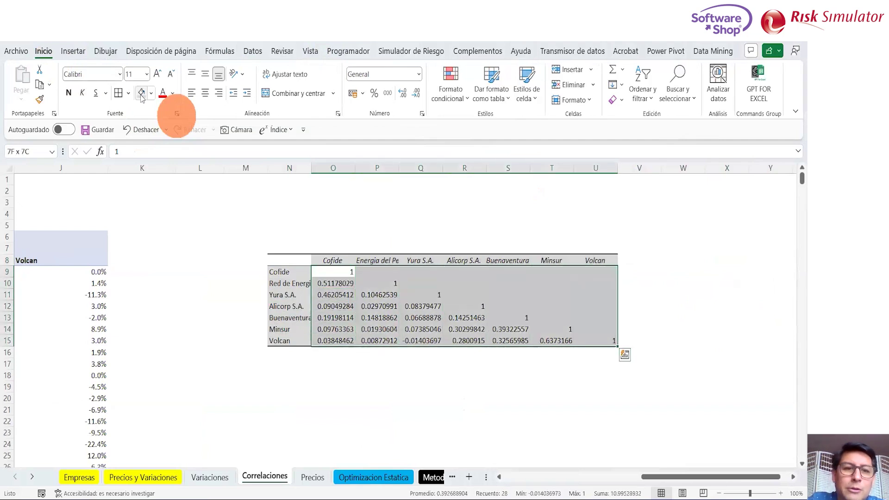
{"action": "left_click", "coordinate": [151, 93]}
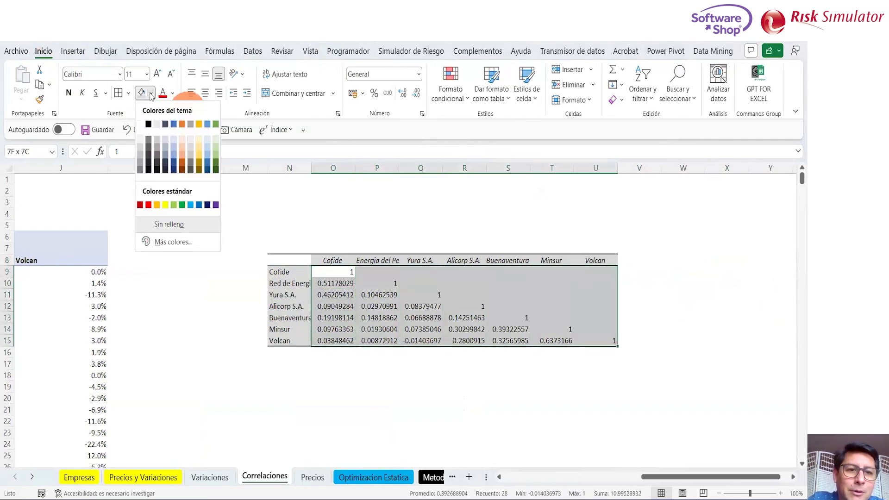
{"action": "left_click", "coordinate": [141, 141]}
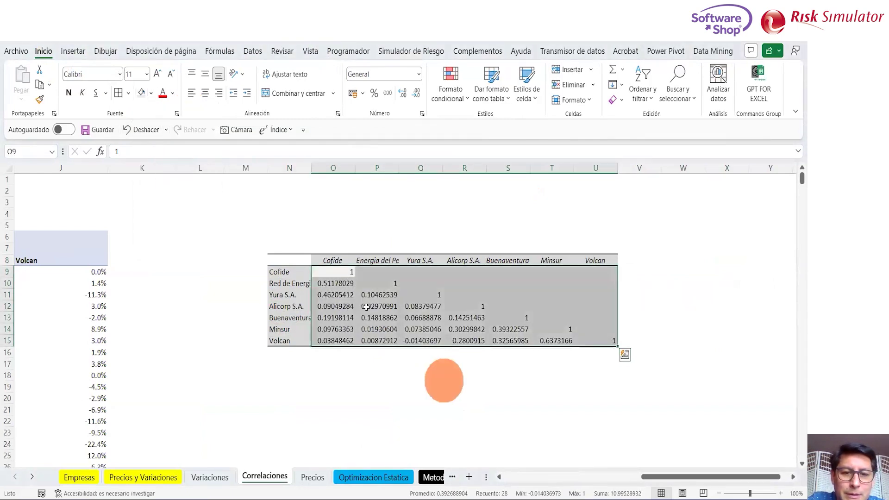
Step: Copy the correlation matrix body O9:U15 without its labels
{"action": "left_click", "coordinate": [370, 304]}
{"action": "key", "text": "Up"}
{"action": "key", "text": "Up"}
{"action": "key", "text": "Left"}
{"action": "key", "text": "Up"}
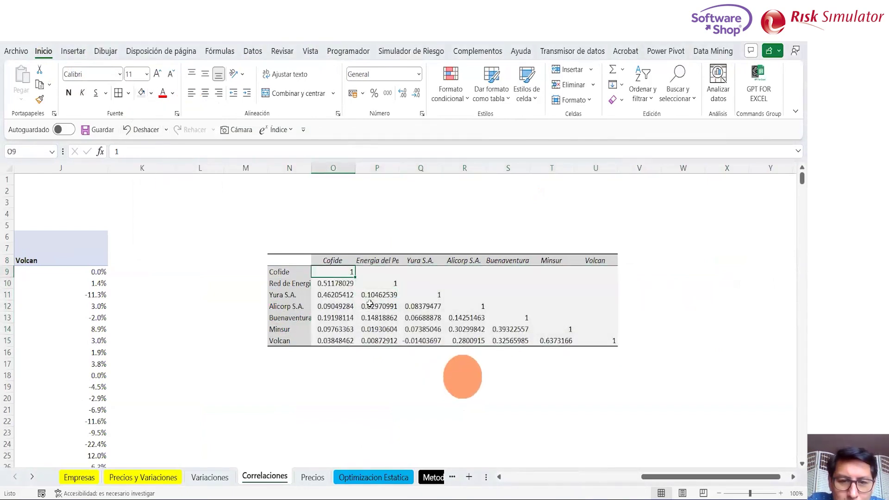
{"action": "key", "text": "shift+Down"}
{"action": "key", "text": "shift+Down"}
{"action": "key", "text": "shift+Down"}
{"action": "key", "text": "shift+Down"}
{"action": "key", "text": "shift+Down"}
{"action": "key", "text": "shift+Down"}
{"action": "key", "text": "shift+Right"}
{"action": "key", "text": "shift+Right"}
{"action": "key", "text": "shift+Right"}
{"action": "key", "text": "shift+Right"}
{"action": "key", "text": "shift+Right"}
{"action": "key", "text": "shift+Right"}
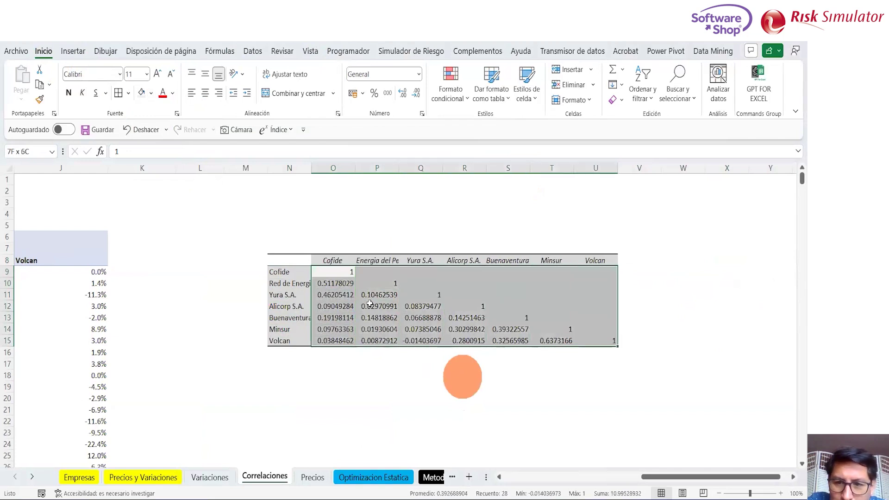
{"action": "key", "text": "ctrl+c"}
Step: Paste the copied matrix at O17 as values only, transposed
{"action": "key", "text": "Down"}
{"action": "key", "text": "Down"}
{"action": "key", "text": "Down"}
{"action": "key", "text": "Down"}
{"action": "key", "text": "Down"}
{"action": "key", "text": "Down"}
{"action": "key", "text": "Down"}
{"action": "key", "text": "Down"}
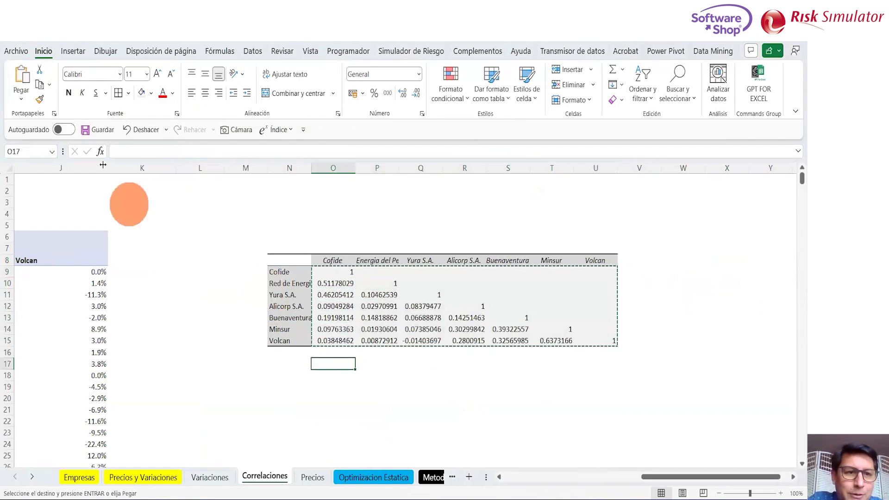
{"action": "left_click", "coordinate": [21, 95]}
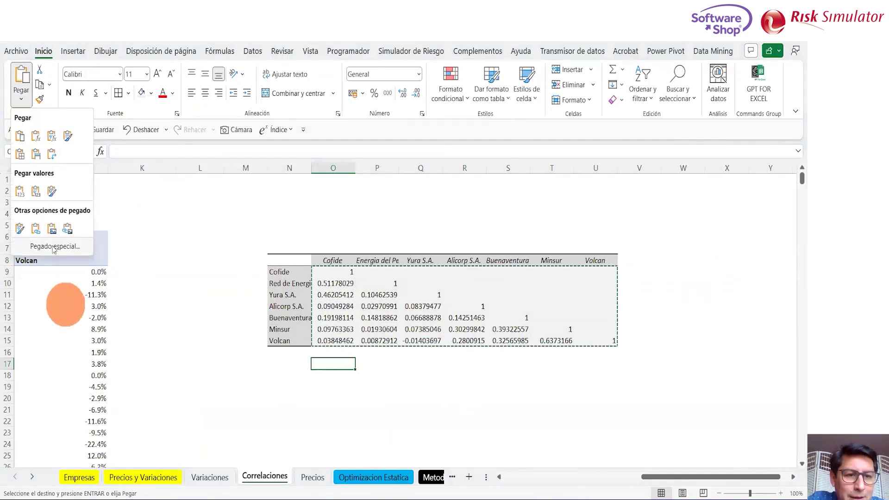
{"action": "left_click", "coordinate": [55, 246]}
{"action": "left_click", "coordinate": [326, 275]}
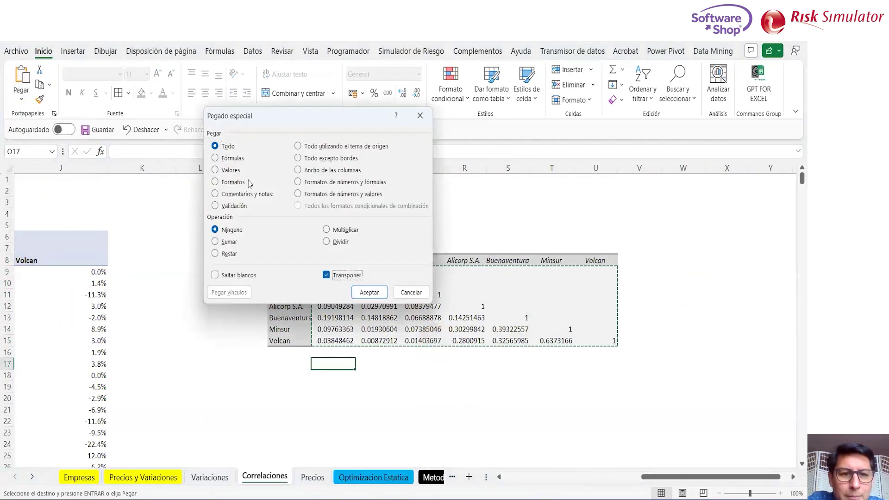
{"action": "left_click", "coordinate": [227, 170]}
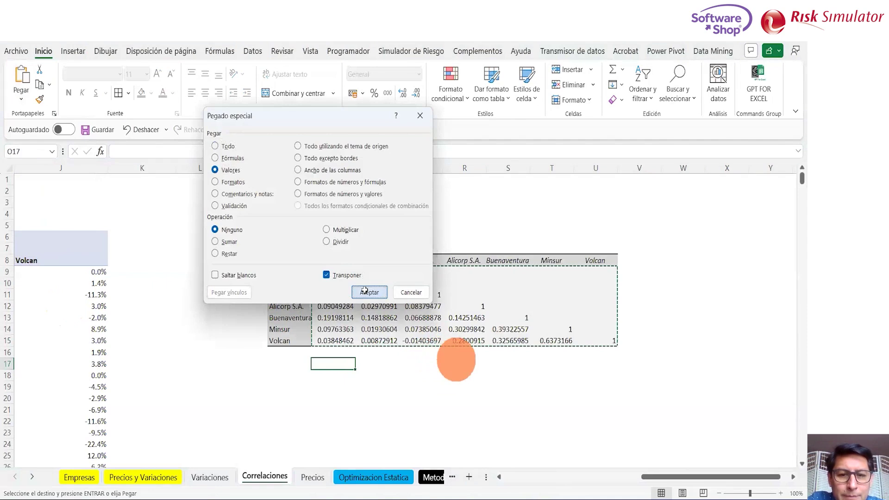
{"action": "left_click", "coordinate": [369, 292]}
Step: Paste the transposed block copied from O17:U23 onto the matrix at O9 as values only, skipping blanks
{"action": "key", "text": "Up"}
{"action": "key", "text": "Up"}
{"action": "key", "text": "Up"}
{"action": "key", "text": "Up"}
{"action": "key", "text": "Up"}
{"action": "key", "text": "Up"}
{"action": "key", "text": "Up"}
{"action": "key", "text": "Up"}
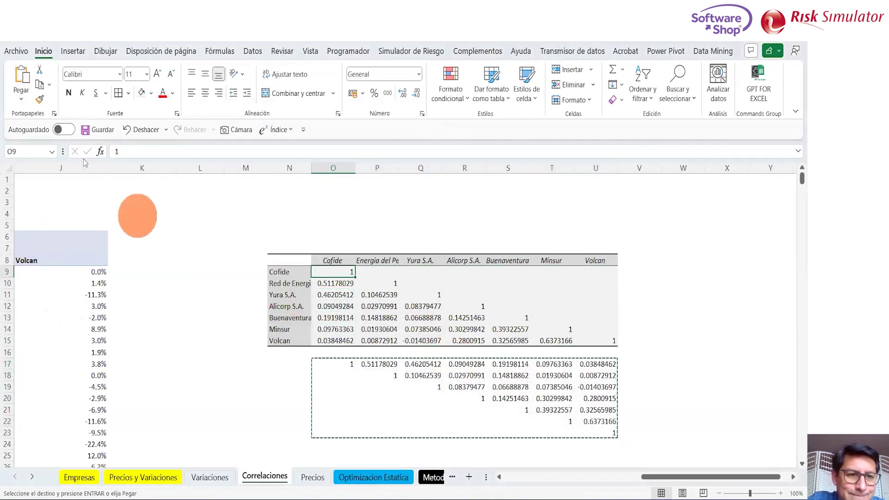
{"action": "left_click", "coordinate": [21, 101]}
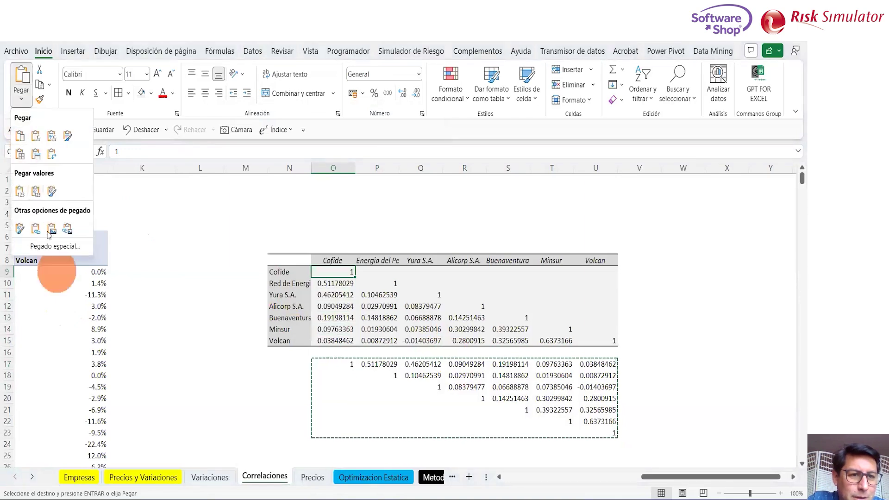
{"action": "left_click", "coordinate": [48, 248]}
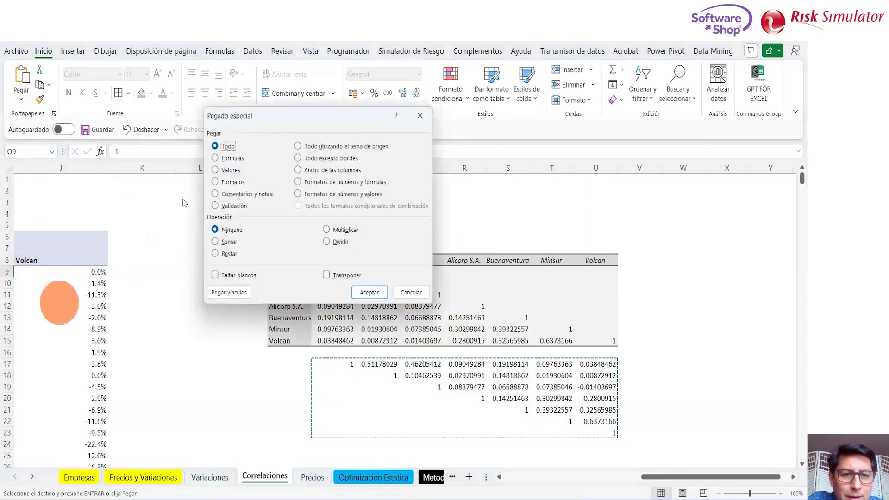
{"action": "left_click", "coordinate": [223, 170]}
{"action": "left_click", "coordinate": [215, 275]}
{"action": "left_click", "coordinate": [356, 293]}
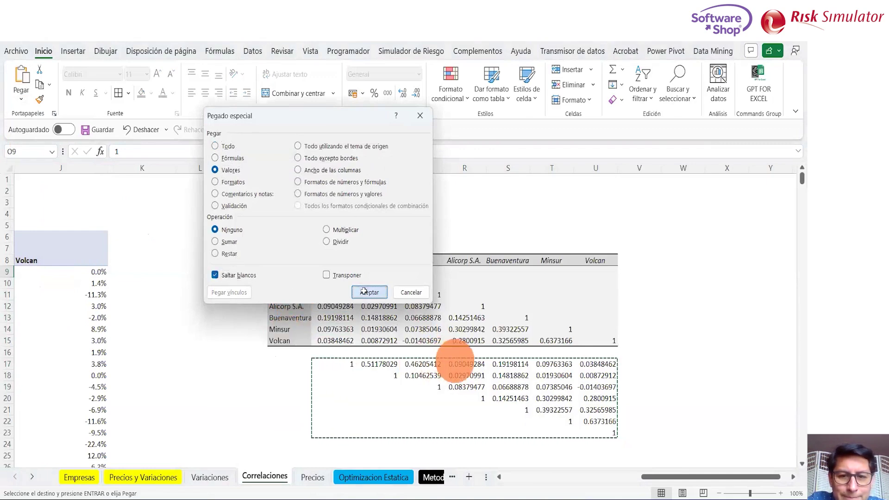
{"action": "left_click", "coordinate": [331, 275]}
{"action": "key", "text": "Escape"}
Step: Delete the contents of the auxiliary transposed block starting at O17, below the correlation matrix
{"action": "key", "text": "Down"}
{"action": "key", "text": "Down"}
{"action": "key", "text": "Down"}
{"action": "key", "text": "Down"}
{"action": "key", "text": "Down"}
{"action": "key", "text": "Down"}
{"action": "key", "text": "Down"}
{"action": "key", "text": "Down"}
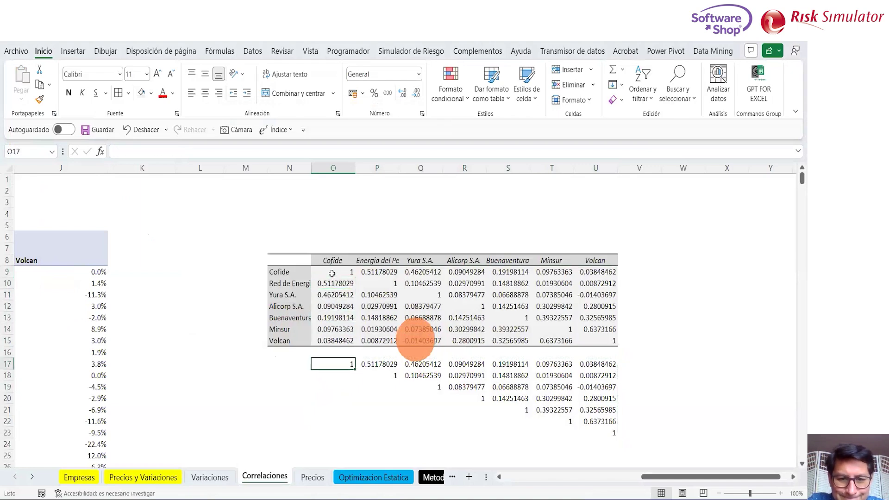
{"action": "key", "text": "ctrl+shift+Right"}
{"action": "key", "text": "ctrl+shift+Down"}
{"action": "key", "text": "Delete"}
{"action": "key", "text": "ctrl+BackSpace"}
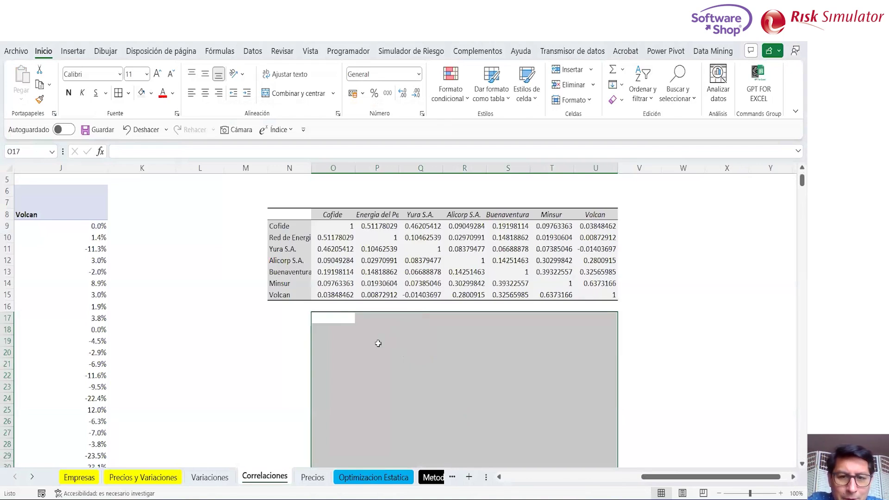
{"action": "left_click", "coordinate": [291, 342]}
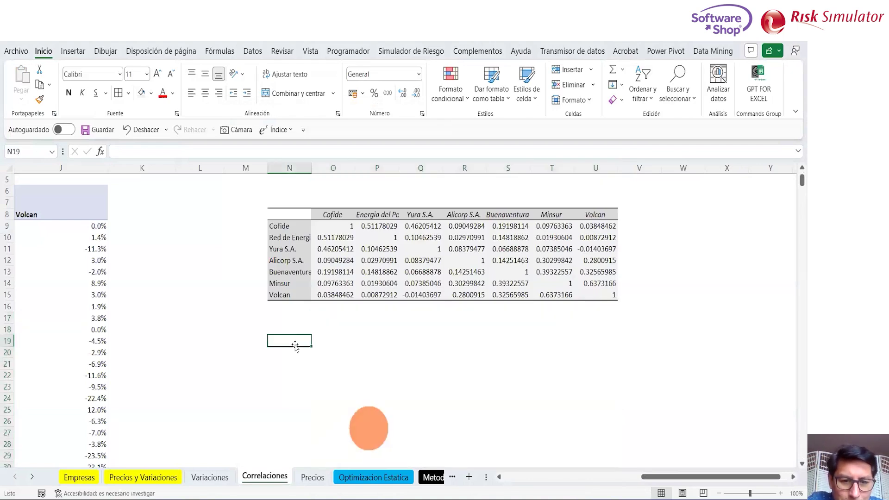
Step: Color the Correlaciones sheet tab with the standard orange
{"action": "right_click", "coordinate": [275, 483]}
{"action": "mouse_move", "coordinate": [336, 399]}
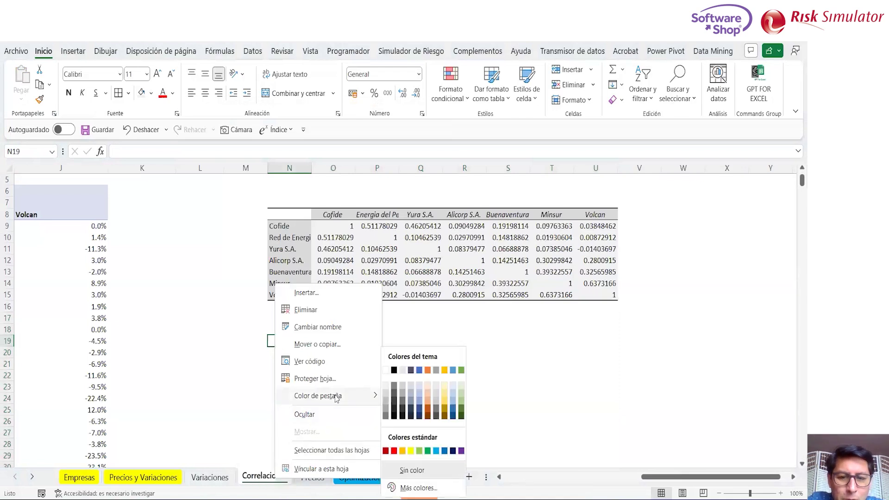
{"action": "left_click", "coordinate": [401, 449]}
{"action": "left_click", "coordinate": [377, 397]}
{"action": "left_click", "coordinate": [296, 394]}
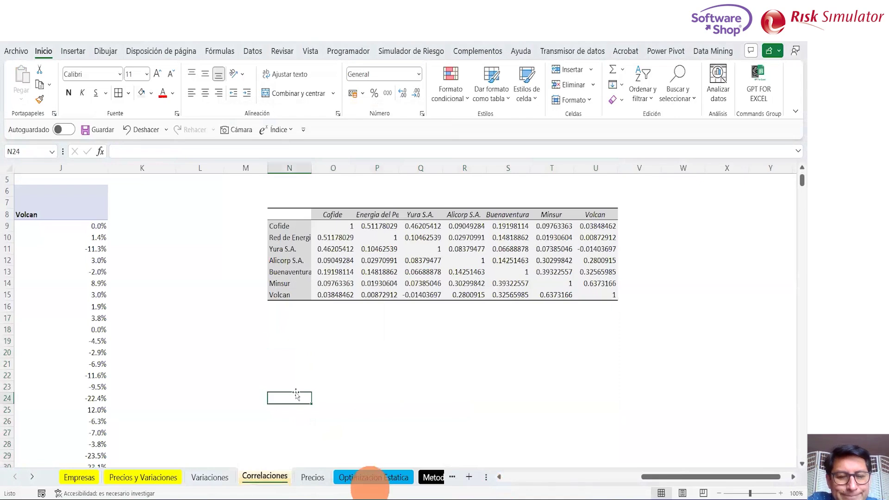
Step: On the Optimizacion Estatica sheet, start an MMULT formula in the Riesgo cell H22 with transponer(K4:K10) as Matriz1
{"action": "left_click", "coordinate": [365, 481]}
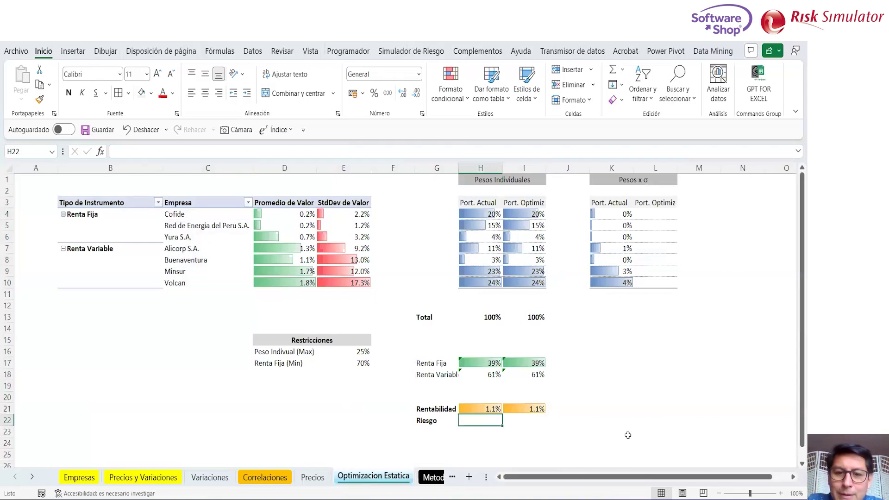
{"action": "type", "text": "="}
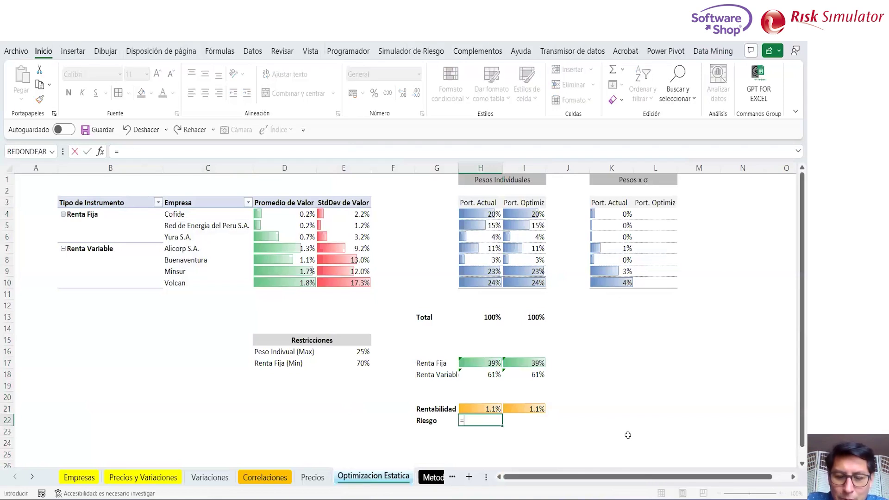
{"action": "type", "text": "mm"}
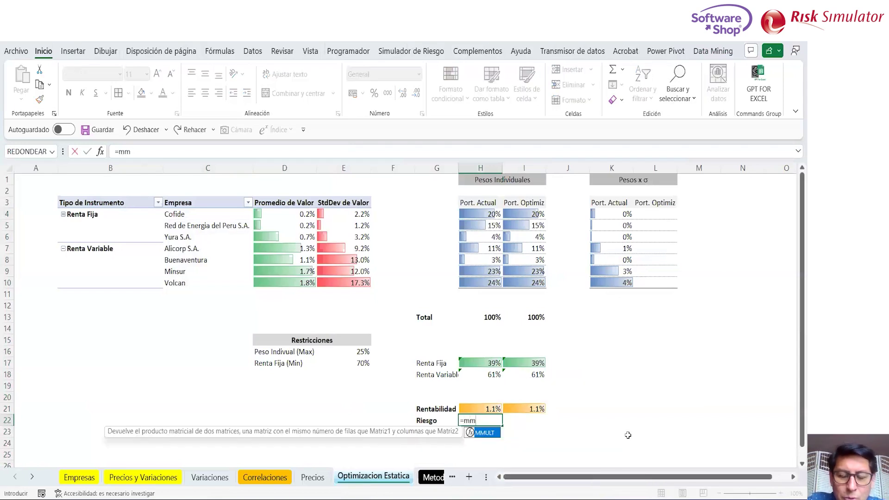
{"action": "key", "text": "Tab"}
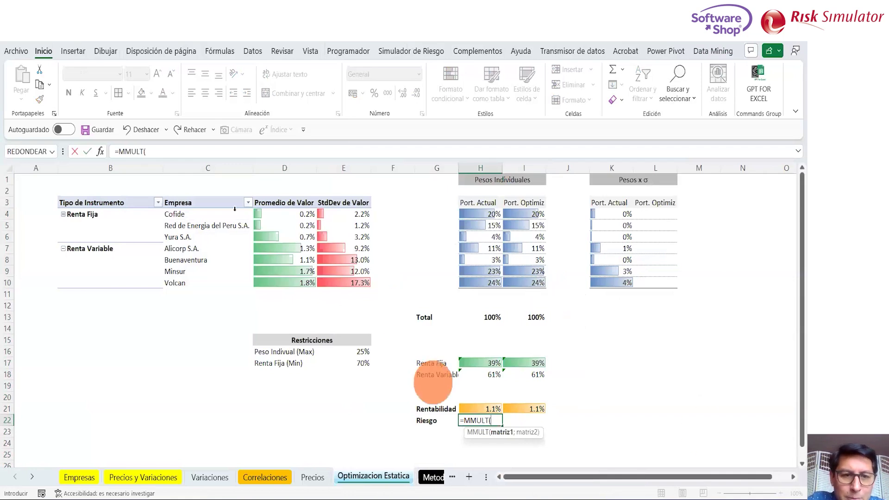
{"action": "left_click", "coordinate": [149, 153]}
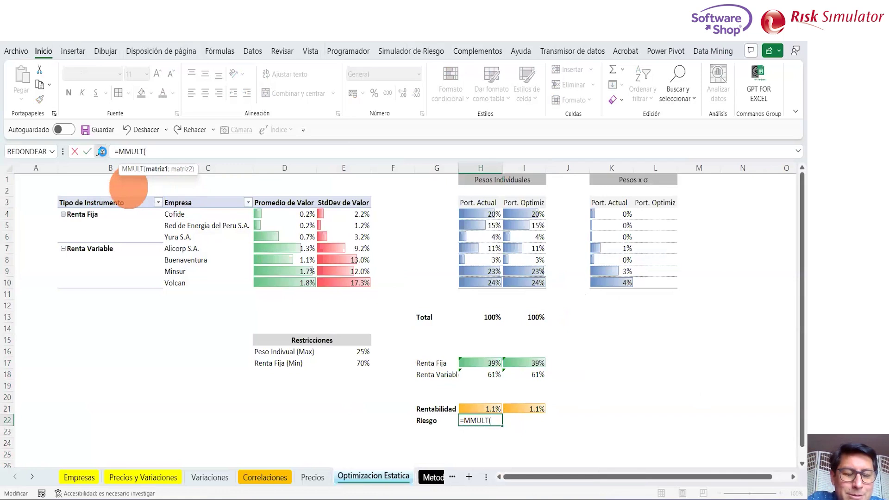
{"action": "left_click", "coordinate": [101, 151]}
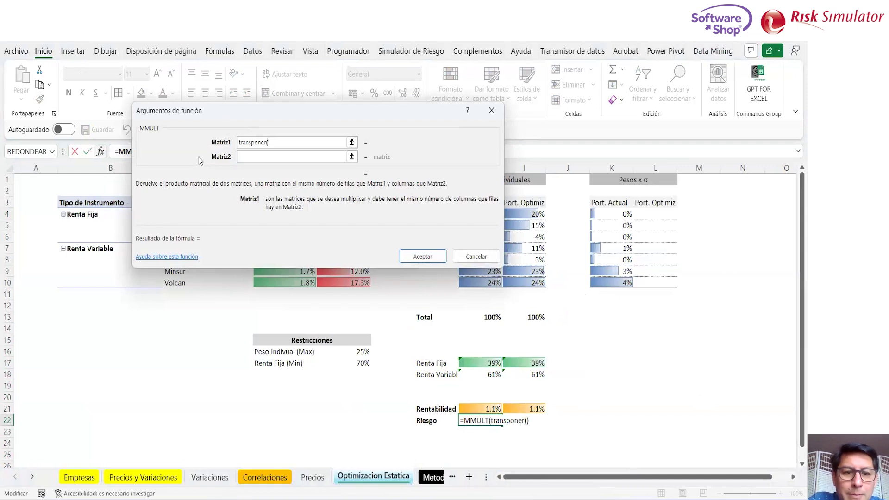
{"action": "left_click", "coordinate": [351, 142]}
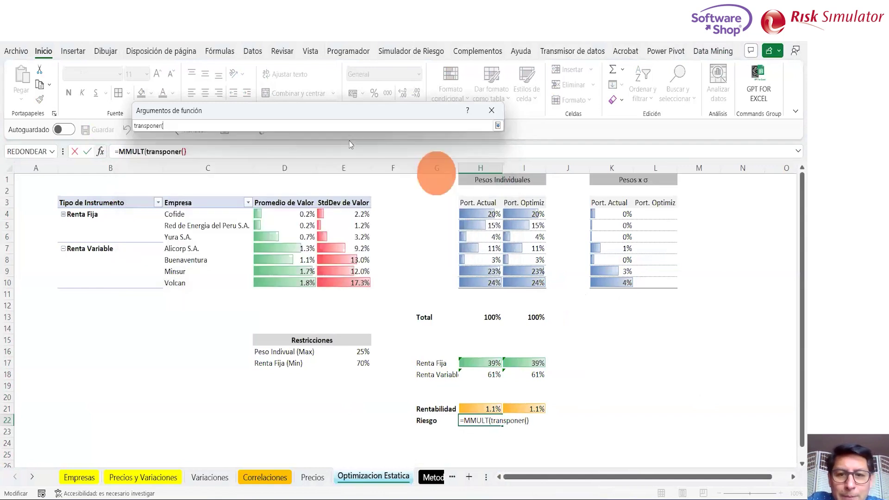
{"action": "left_click", "coordinate": [489, 217]}
{"action": "left_click_drag", "start_coordinate": [489, 221], "coordinate": [490, 231]}
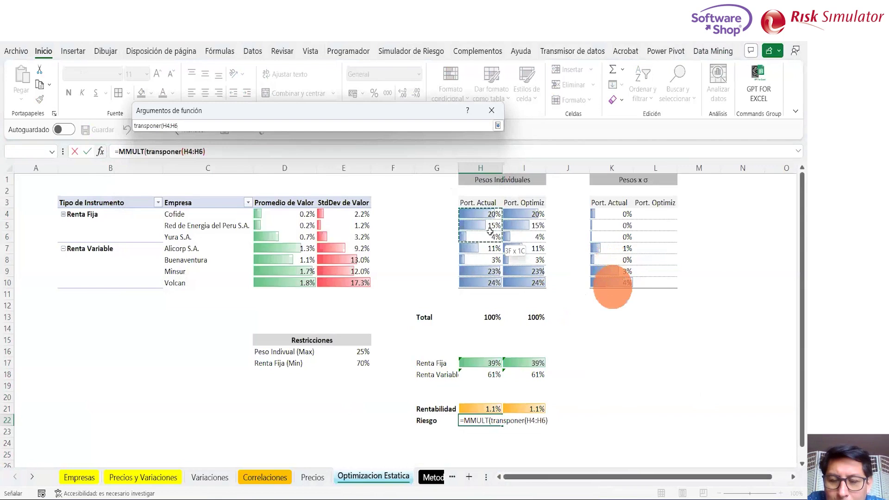
{"action": "left_click_drag", "start_coordinate": [613, 214], "coordinate": [624, 281]}
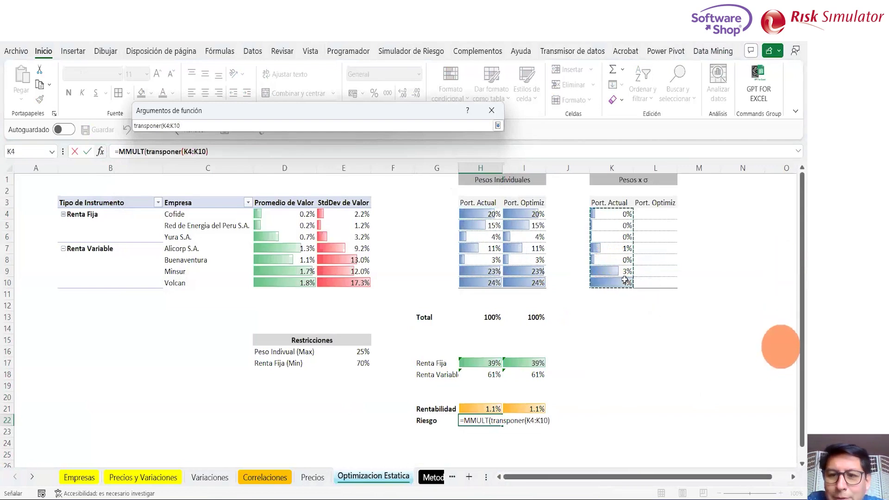
{"action": "left_click", "coordinate": [498, 125]}
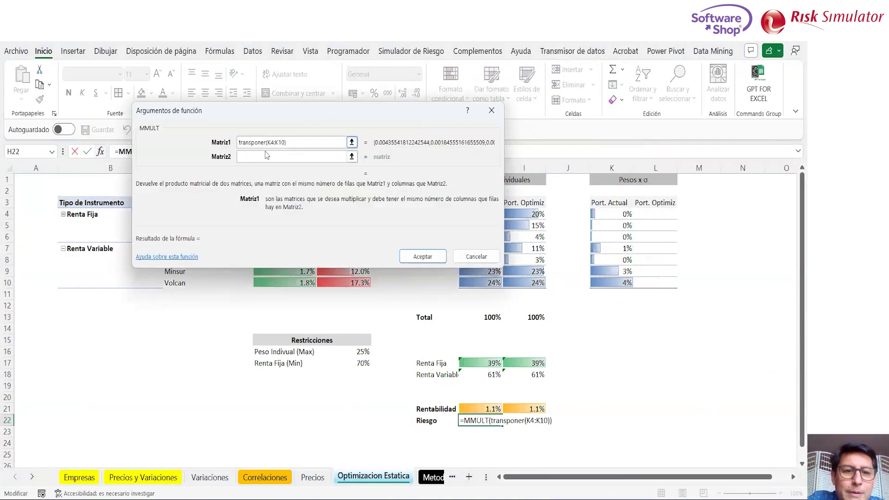
Step: Nest a second MMULT as Matriz2 of the H22 formula, with Correlaciones!O9:U15 as the inner function's Matriz1
{"action": "type", "text": "m"}
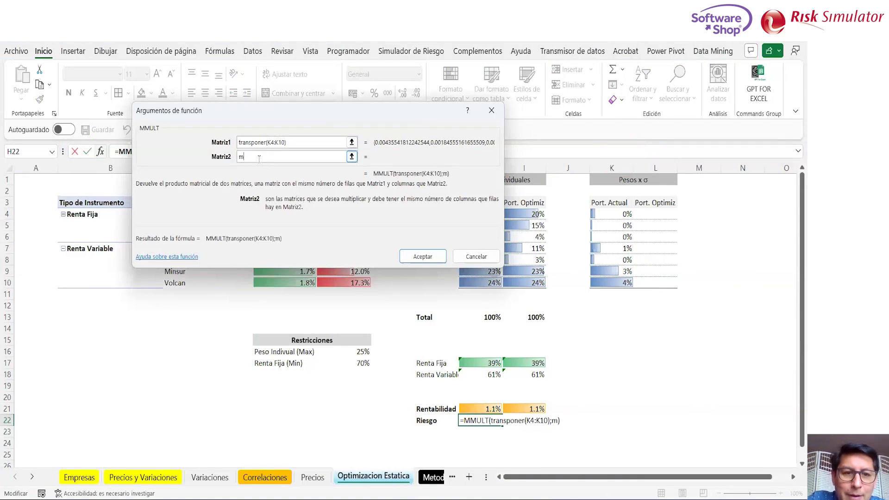
{"action": "type", "text": "mult"}
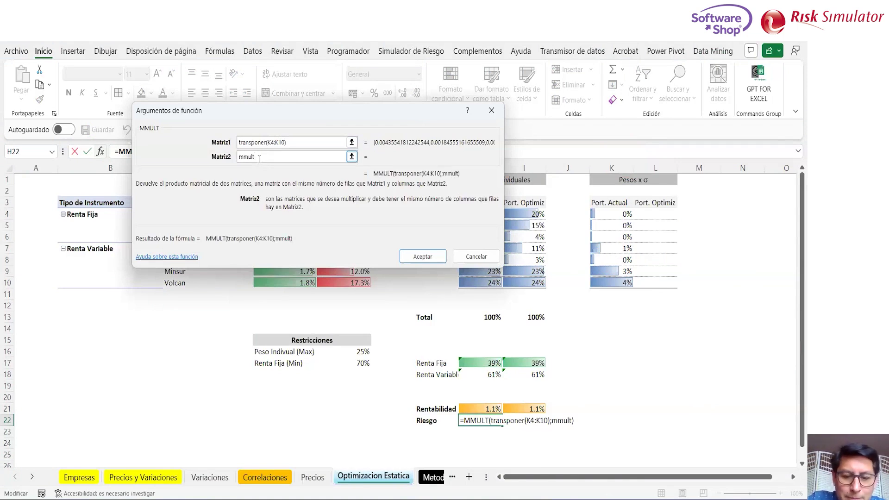
{"action": "type", "text": "("}
{"action": "left_click_drag", "start_coordinate": [303, 111], "coordinate": [286, 208]}
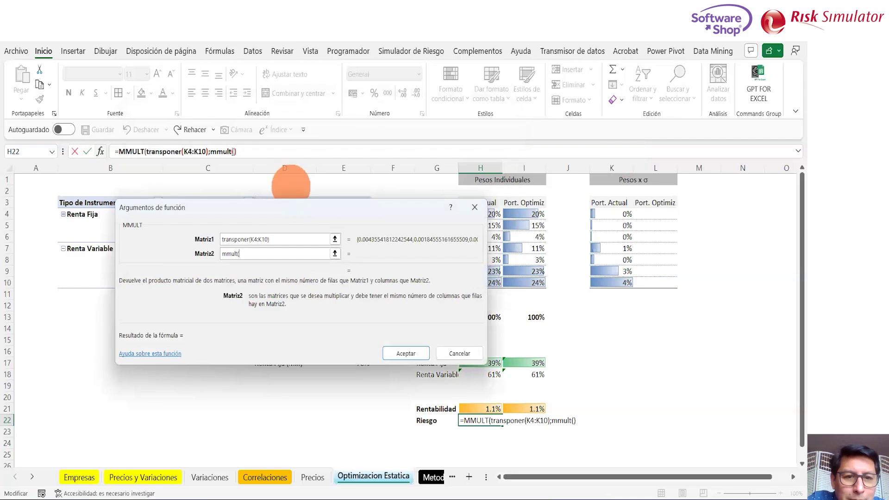
{"action": "left_click", "coordinate": [230, 152]}
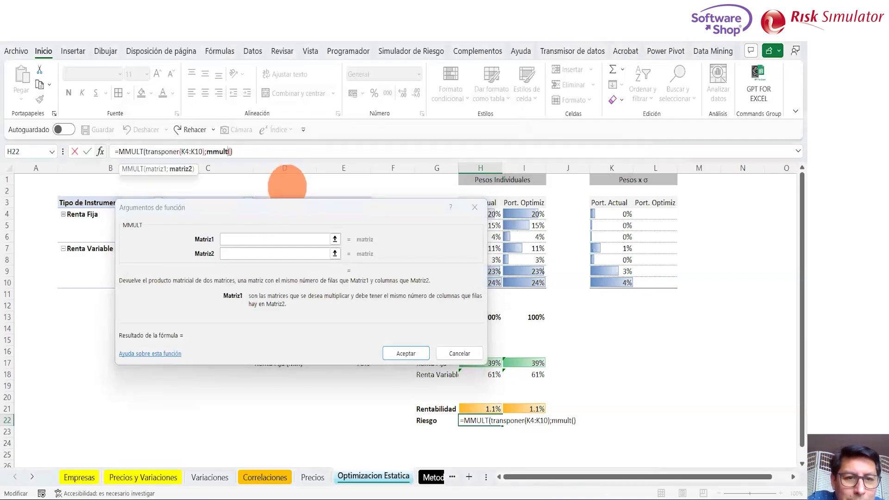
{"action": "left_click", "coordinate": [231, 240]}
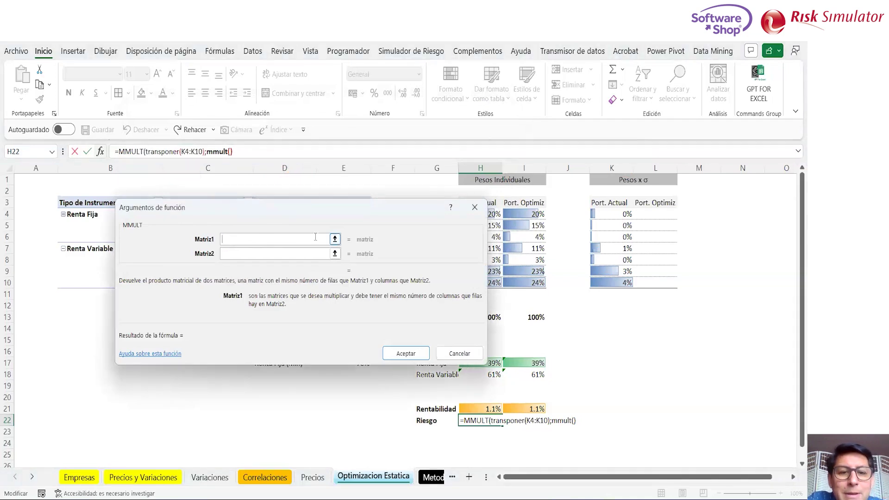
{"action": "left_click", "coordinate": [333, 239]}
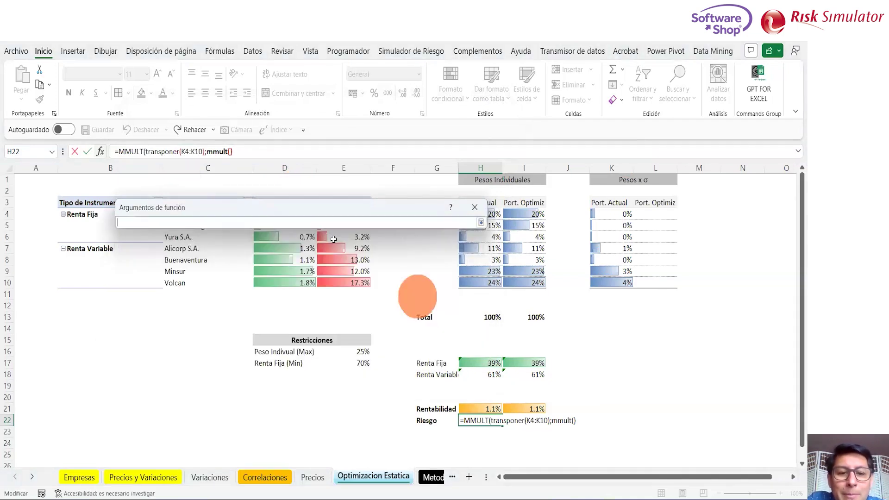
{"action": "left_click", "coordinate": [283, 482]}
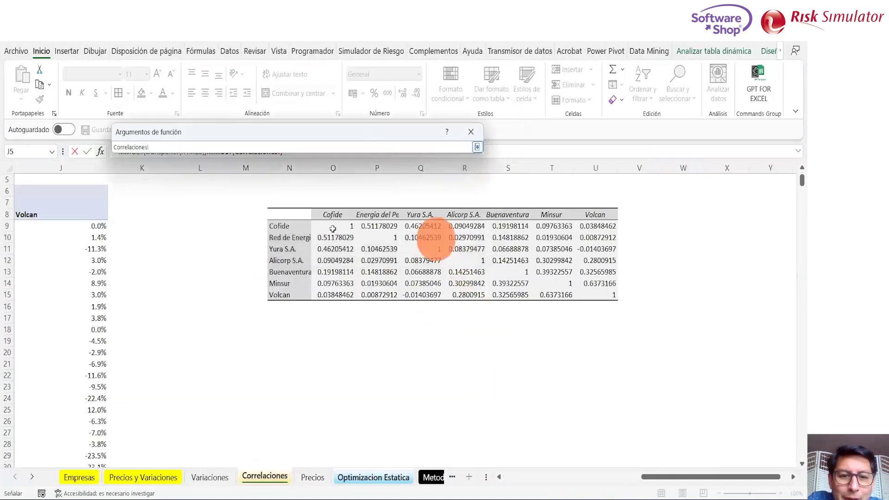
{"action": "left_click_drag", "start_coordinate": [333, 225], "coordinate": [614, 295]}
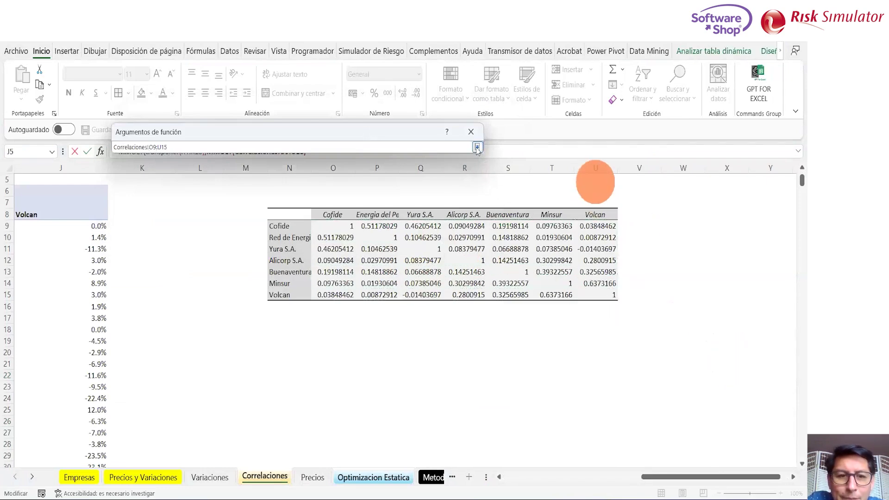
{"action": "left_click", "coordinate": [477, 147]}
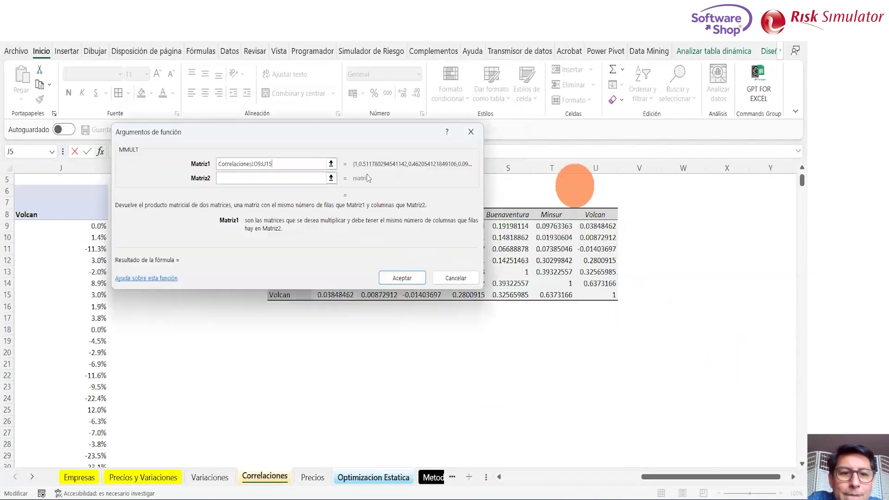
Step: Set the inner MMULT's Matriz2 to K4:K10 and enter the H22 formula, accepting the proposed closing-parenthesis correction
{"action": "left_click", "coordinate": [270, 178]}
{"action": "left_click", "coordinate": [331, 179]}
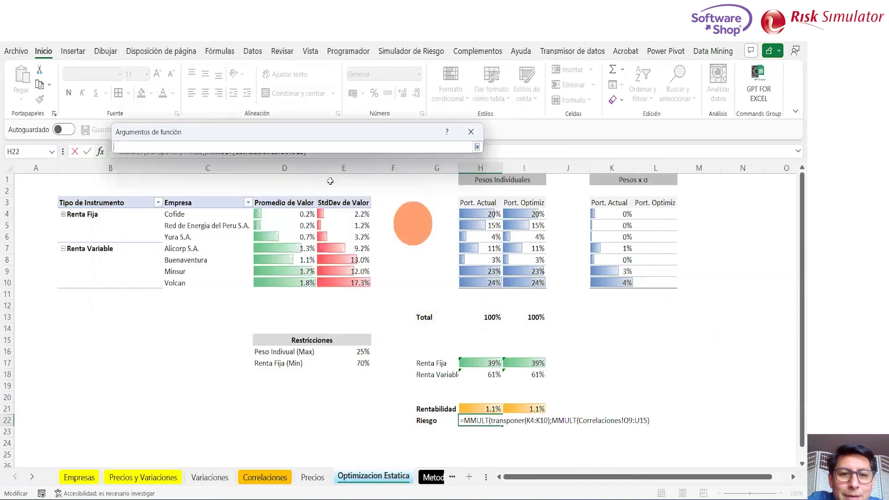
{"action": "left_click_drag", "start_coordinate": [618, 213], "coordinate": [619, 283]}
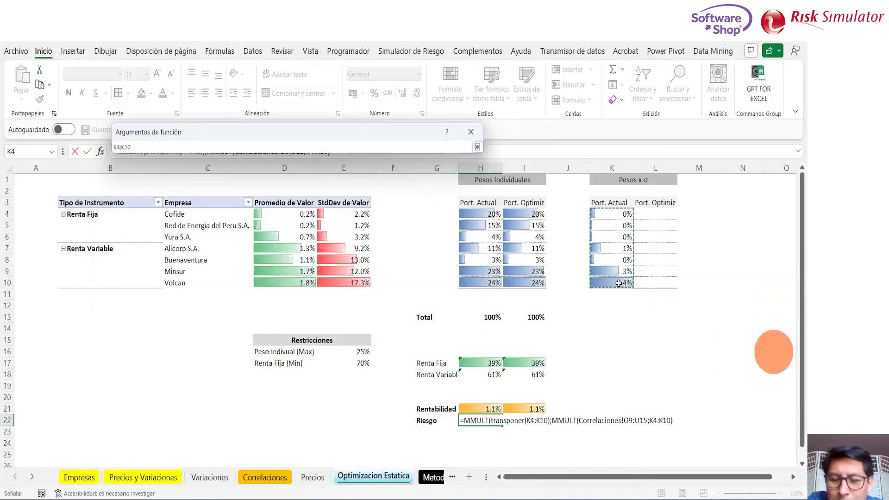
{"action": "left_click", "coordinate": [477, 147]}
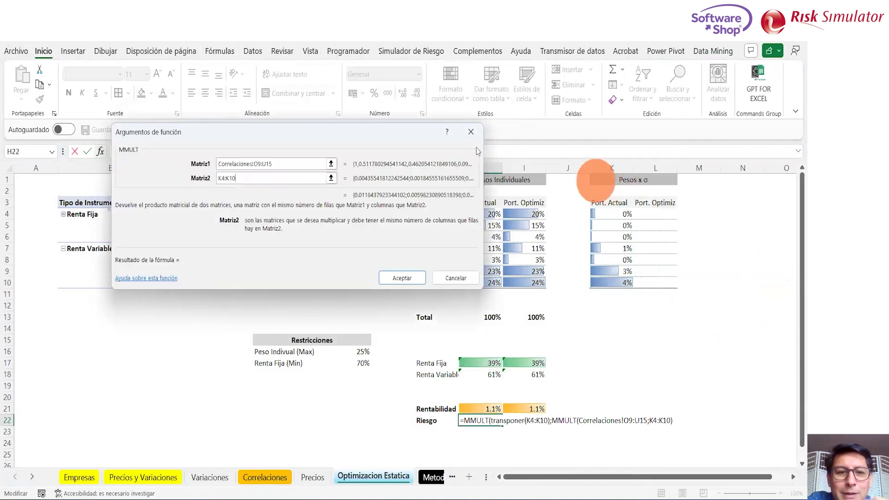
{"action": "left_click", "coordinate": [412, 280]}
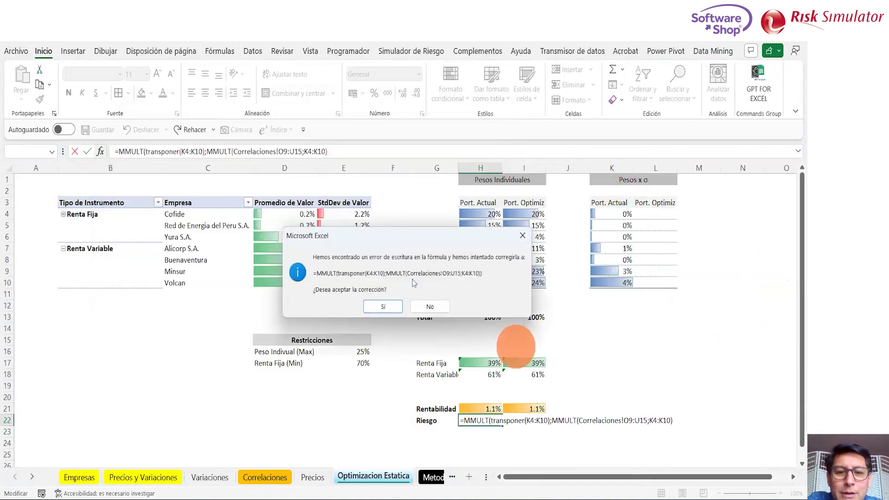
{"action": "left_click", "coordinate": [382, 306]}
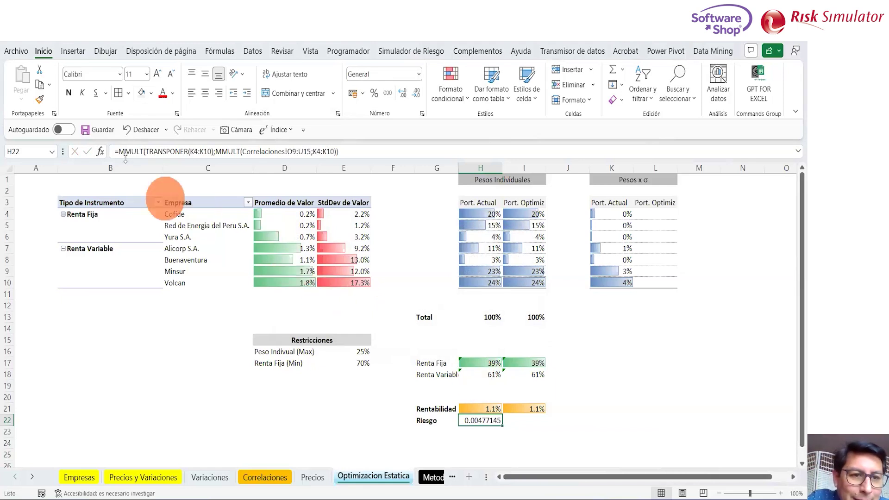
Step: Wrap the Riesgo formula in H22 in the RAIZ function and format the cell as a percentage with one decimal
{"action": "left_click", "coordinate": [120, 153]}
{"action": "type", "text": "("}
{"action": "left_click", "coordinate": [359, 155]}
{"action": "type", "text": ")"}
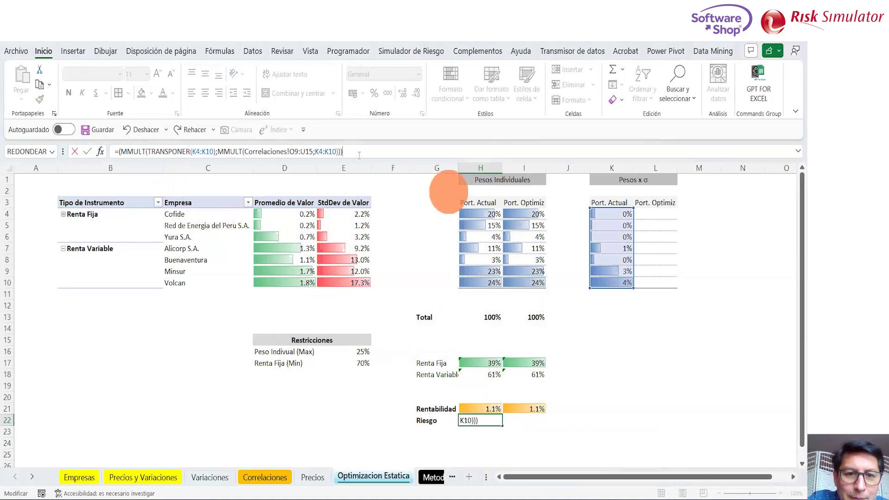
{"action": "left_click", "coordinate": [120, 152]}
{"action": "type", "text": "ra"}
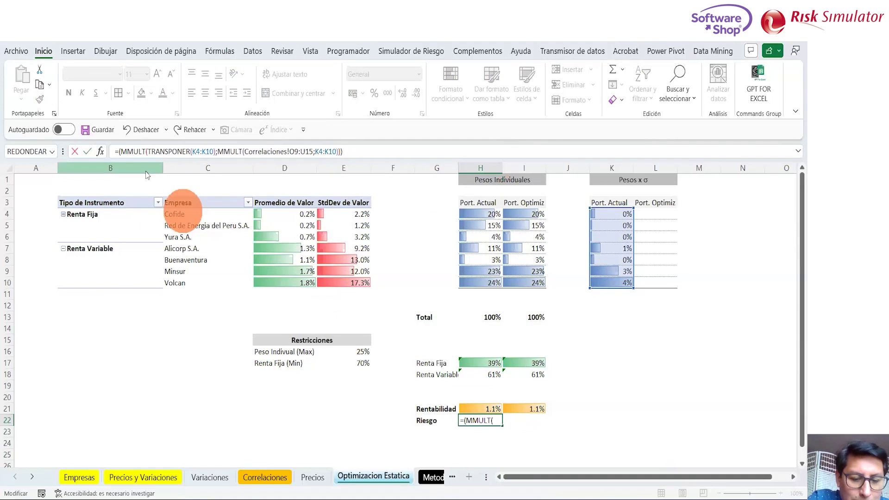
{"action": "type", "text": "iz"}
{"action": "key", "text": "Return"}
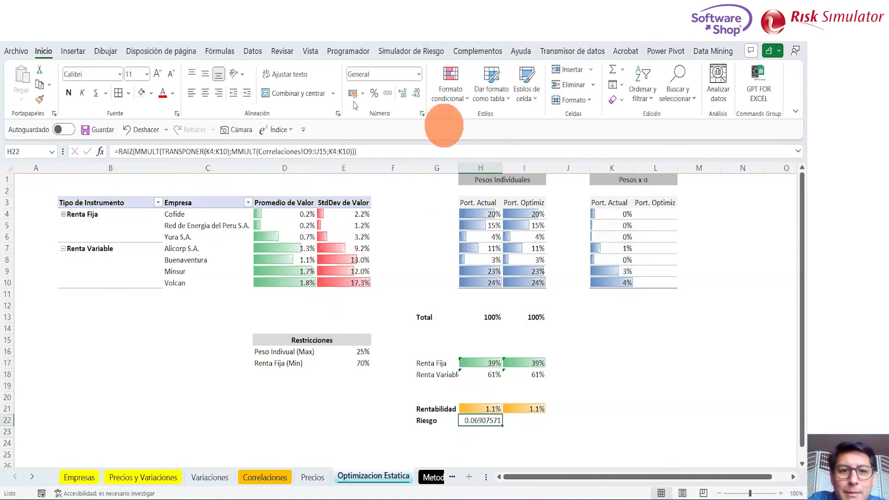
{"action": "left_click", "coordinate": [374, 94]}
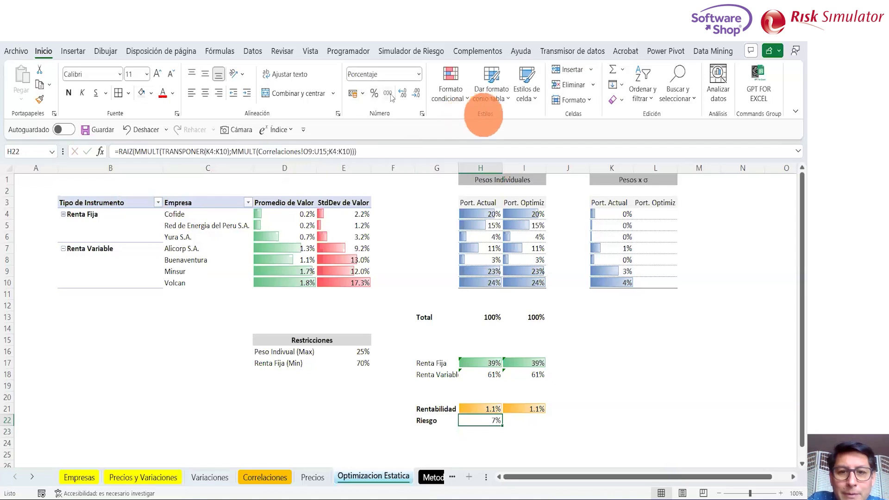
{"action": "left_click", "coordinate": [405, 93]}
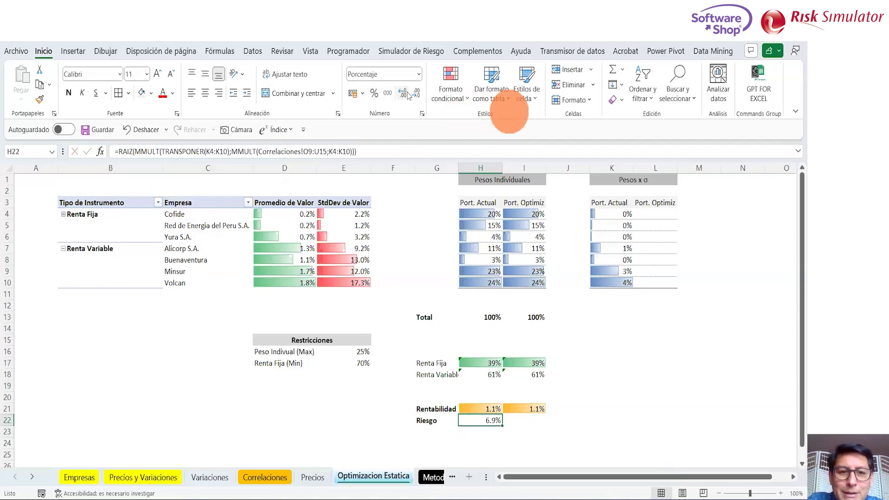
Step: Make the Correlaciones range in the H22 formula absolute as $O$9:$U$15
{"action": "left_click", "coordinate": [308, 152]}
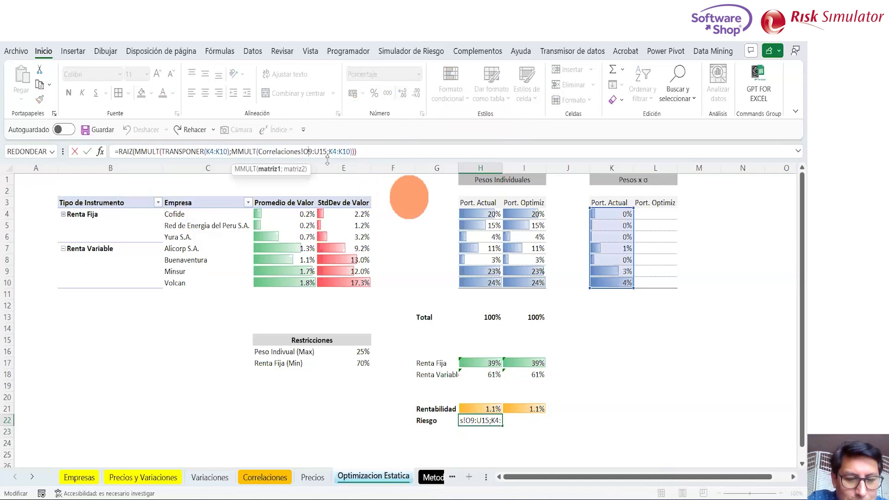
{"action": "key", "text": "F4"}
{"action": "key", "text": "F4"}
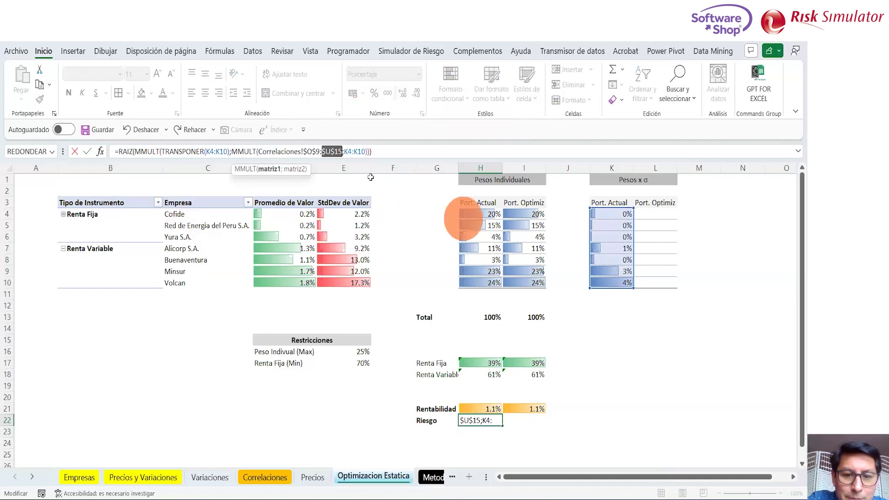
{"action": "key", "text": "ctrl+Return"}
Step: Copy the Riesgo formula from H22 to I22 for the optimized portfolio and check its references
{"action": "key", "text": "ctrl+c"}
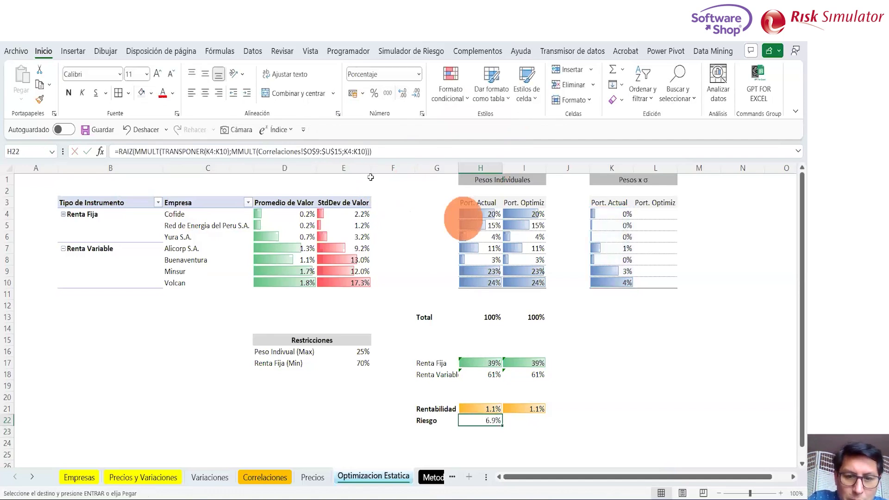
{"action": "key", "text": "Right"}
{"action": "key", "text": "ctrl+v"}
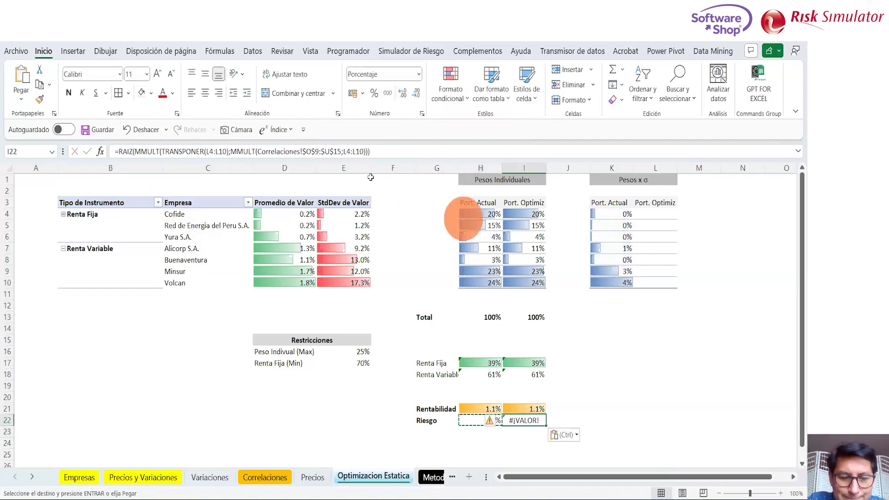
{"action": "key", "text": "Escape"}
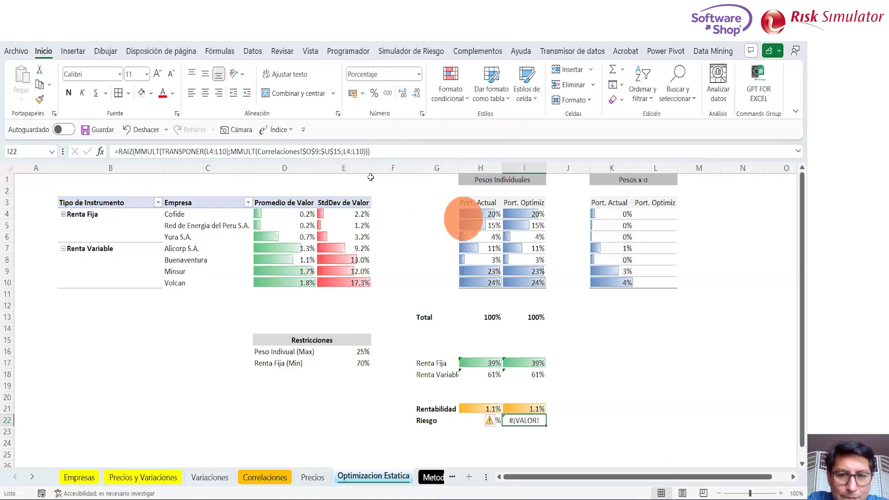
{"action": "key", "text": "F2"}
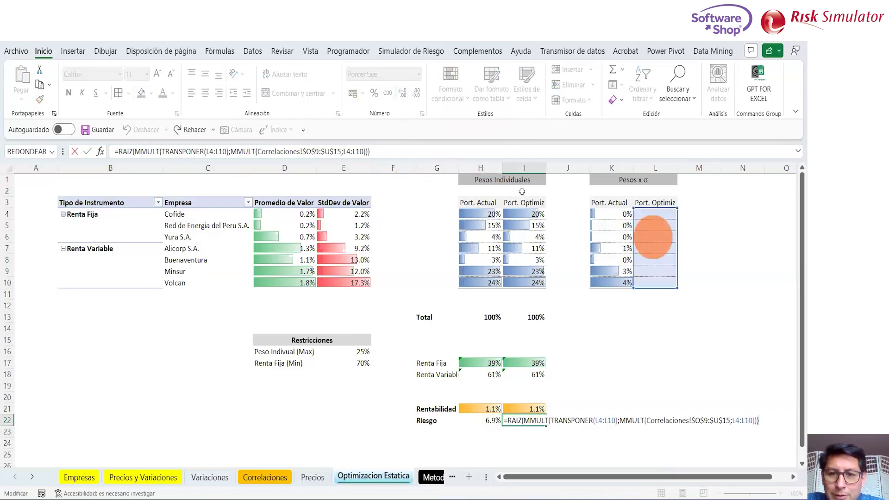
{"action": "key", "text": "Escape"}
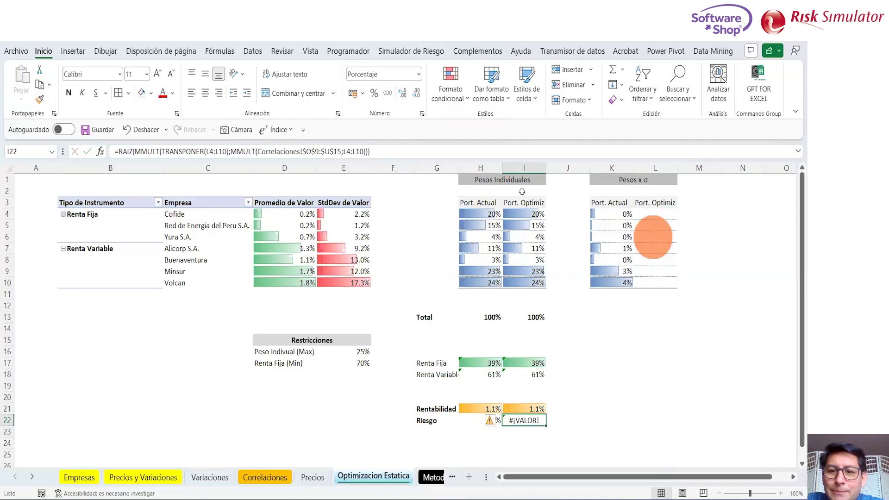
Step: Enter the formula =I4*E4 in L4, the first Port. Optimiz cell under Pesos x σ
{"action": "left_click", "coordinate": [646, 217]}
{"action": "type", "text": "="}
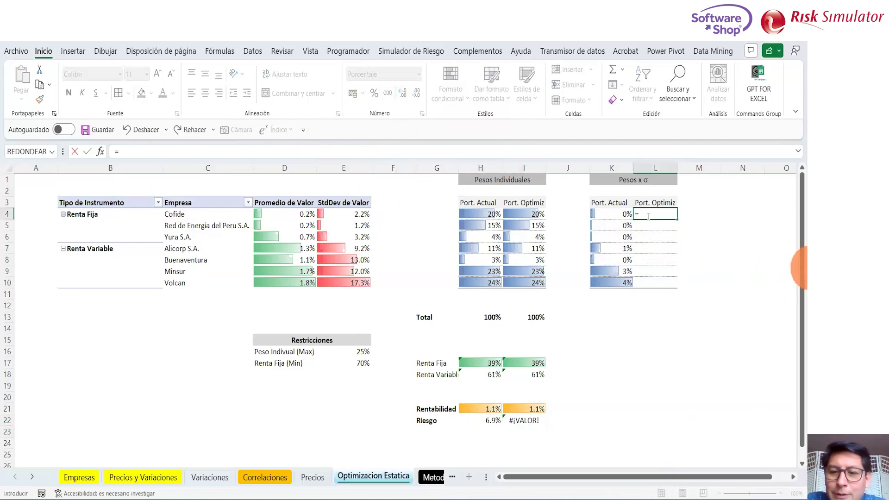
{"action": "key", "text": "Left"}
{"action": "key", "text": "Left"}
{"action": "key", "text": "Left"}
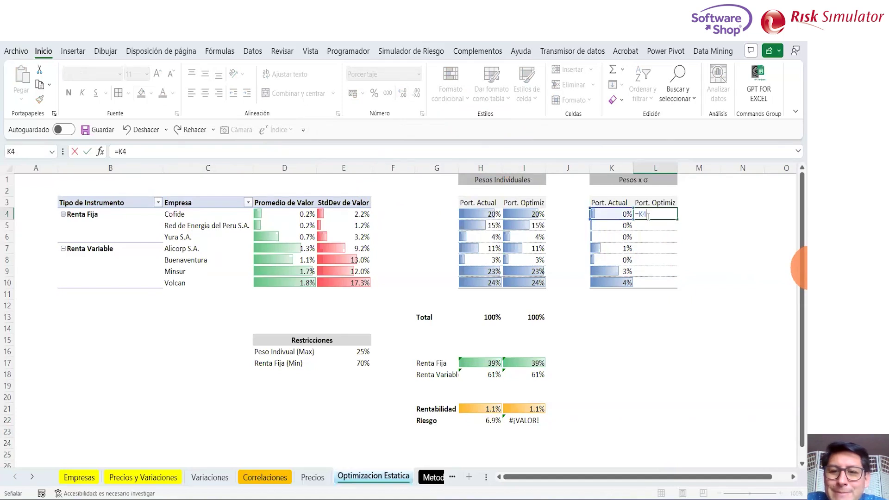
{"action": "type", "text": "*"}
{"action": "key", "text": "Left"}
{"action": "key", "text": "Left"}
{"action": "key", "text": "Left"}
{"action": "key", "text": "Left"}
{"action": "key", "text": "Left"}
{"action": "key", "text": "Left"}
{"action": "key", "text": "Left"}
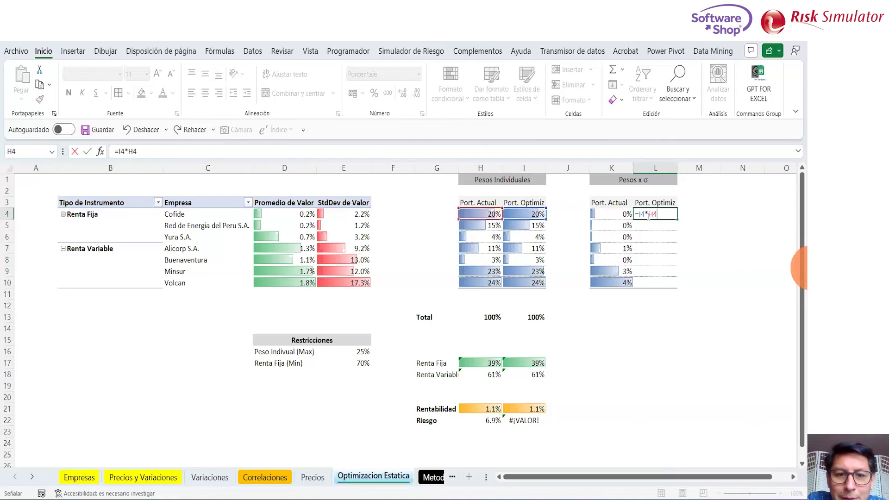
{"action": "key", "text": "Right"}
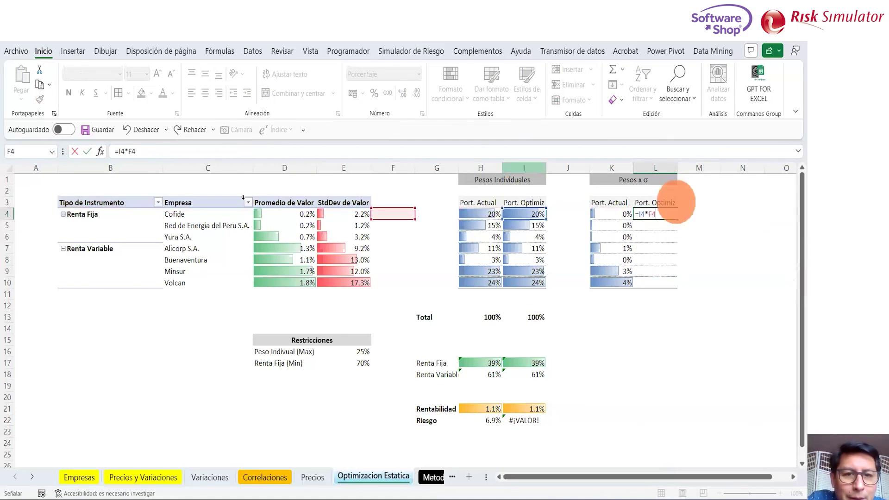
{"action": "left_click", "coordinate": [128, 151]}
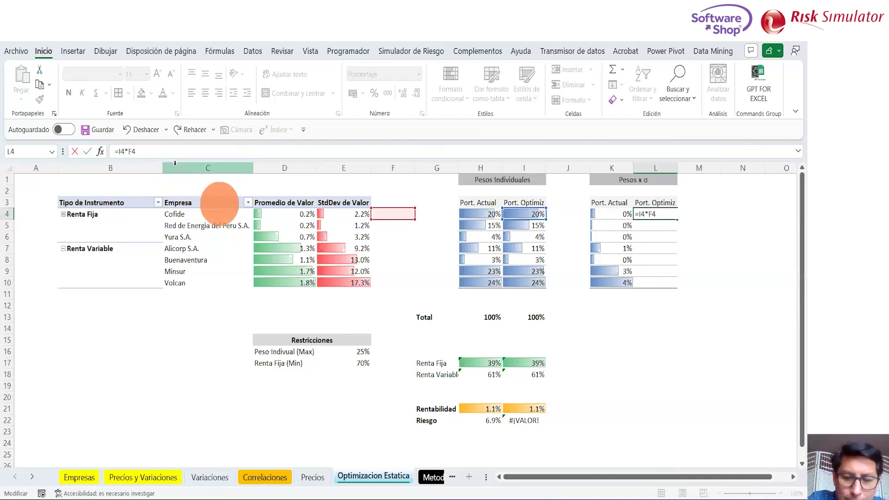
{"action": "key", "text": "Delete"}
{"action": "type", "text": "E"}
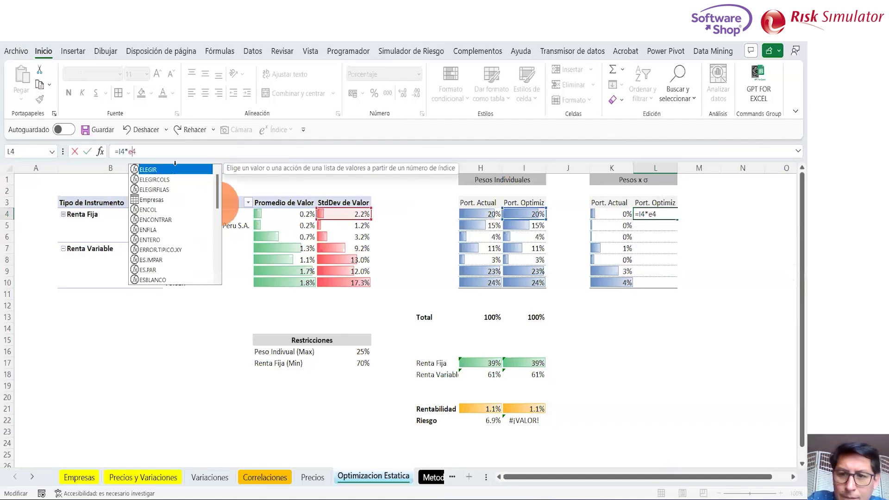
{"action": "key", "text": "Return"}
Step: Copy L4 down through L10, pasting formulas only, and save the workbook
{"action": "key", "text": "Up"}
{"action": "key", "text": "ctrl+c"}
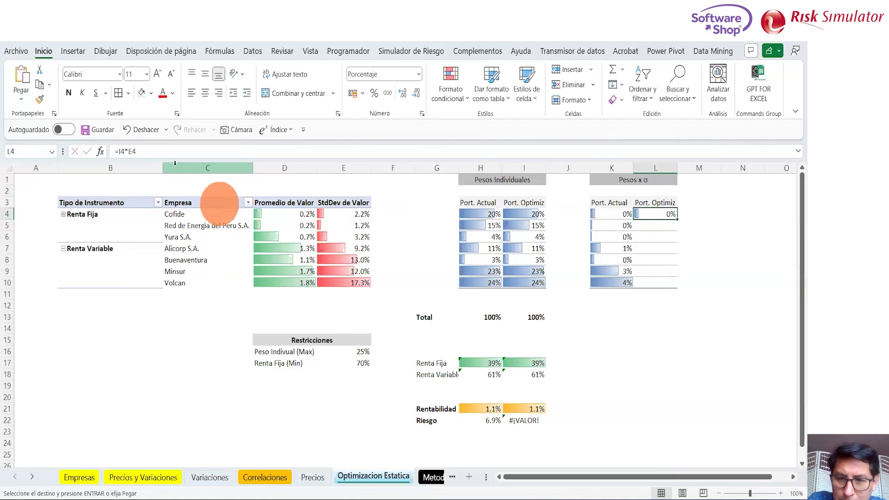
{"action": "key", "text": "shift+Down"}
{"action": "key", "text": "shift+Down"}
{"action": "key", "text": "shift+Down"}
{"action": "key", "text": "shift+Down"}
{"action": "key", "text": "shift+Down"}
{"action": "key", "text": "shift+Down"}
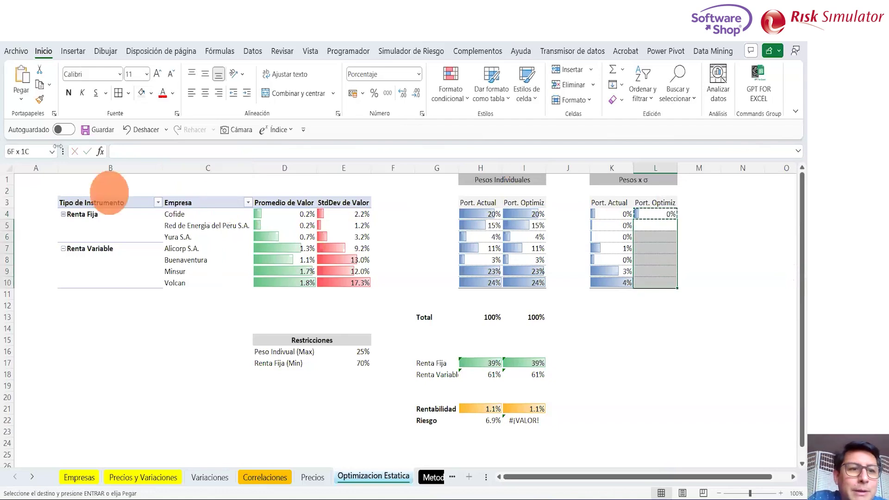
{"action": "left_click", "coordinate": [19, 98]}
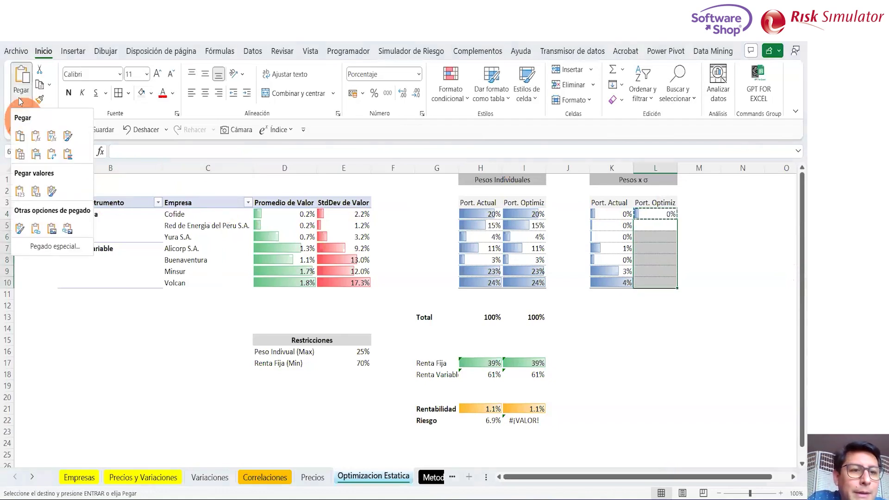
{"action": "left_click", "coordinate": [36, 136]}
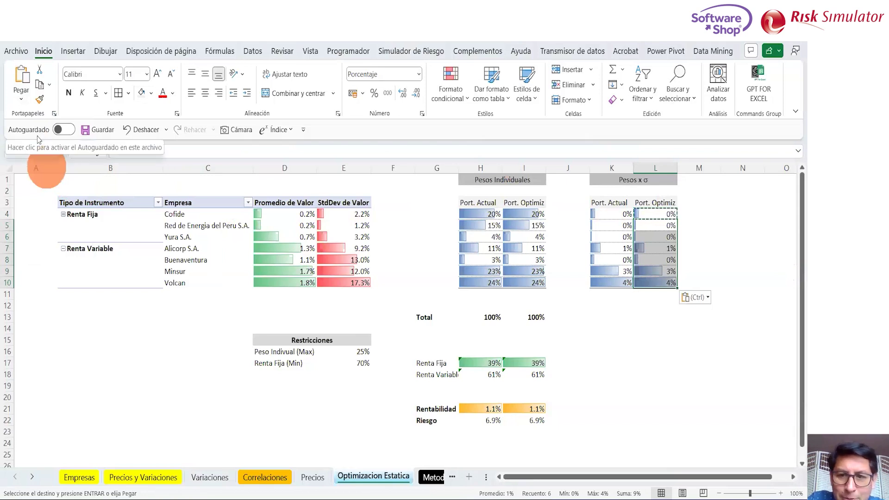
{"action": "key", "text": "Escape"}
{"action": "left_click", "coordinate": [646, 374]}
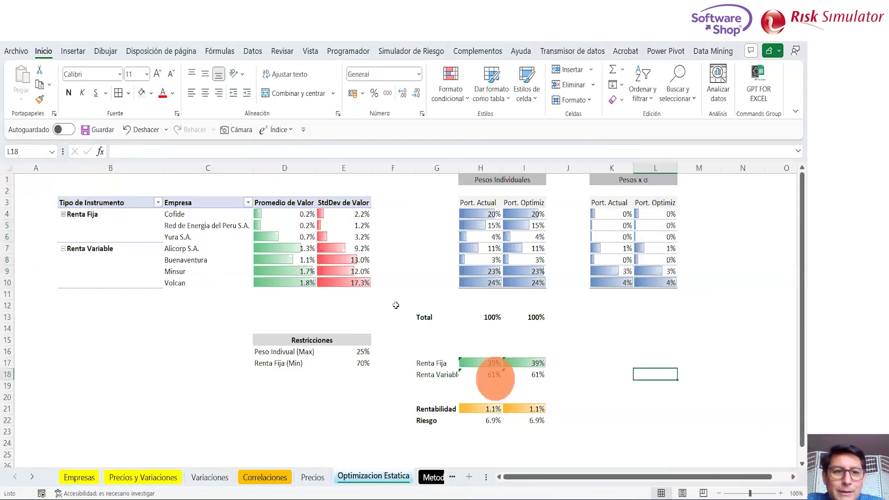
{"action": "left_click", "coordinate": [98, 130]}
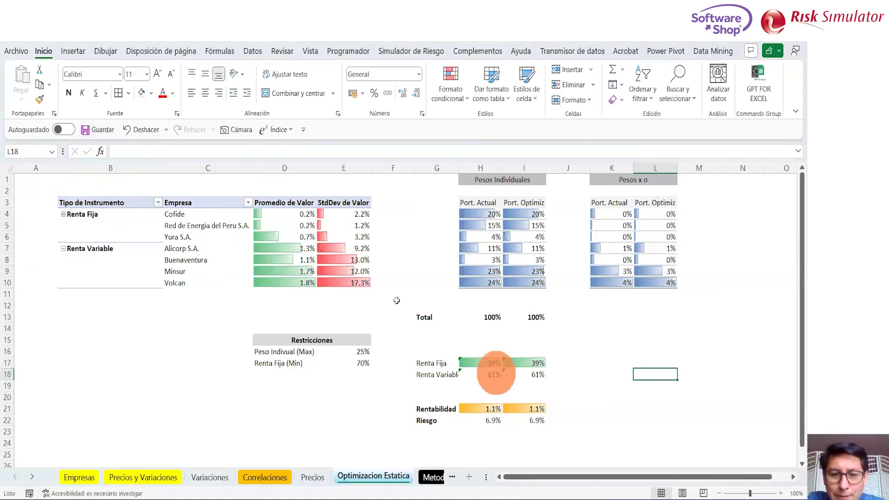
{"action": "left_click", "coordinate": [424, 432]}
{"action": "key", "text": "Up"}
{"action": "key", "text": "Up"}
{"action": "key", "text": "shift+Down"}
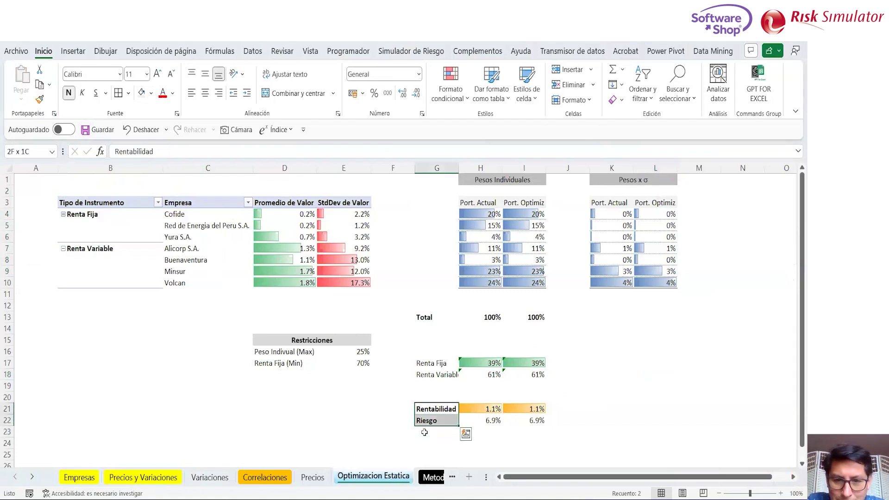
{"action": "key", "text": "Down"}
{"action": "key", "text": "Down"}
{"action": "key", "text": "Down"}
{"action": "key", "text": "Down"}
{"action": "key", "text": "Down"}
{"action": "key", "text": "Up"}
{"action": "key", "text": "Up"}
{"action": "key", "text": "Up"}
{"action": "key", "text": "Up"}
{"action": "key", "text": "Up"}
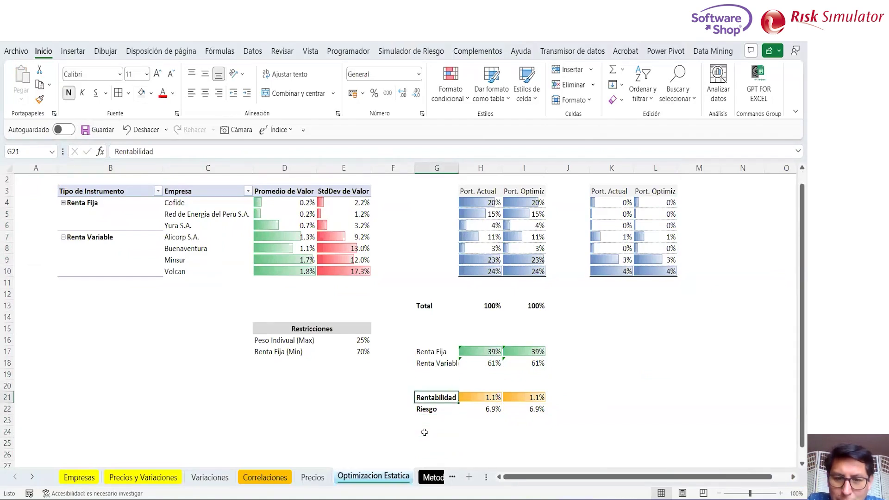
{"action": "key", "text": "shift+Right"}
{"action": "key", "text": "shift+Right"}
{"action": "key", "text": "shift+Right"}
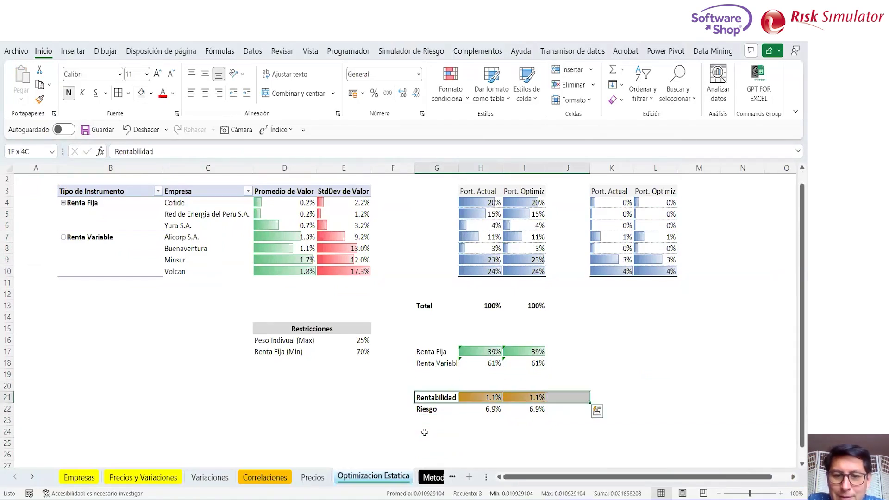
Step: Label the Rentabilidad row with Maximizar in K21 and the Riesgo row with Minimizar in K22
{"action": "key", "text": "Right"}
{"action": "key", "text": "Right"}
{"action": "key", "text": "Right"}
{"action": "key", "text": "Right"}
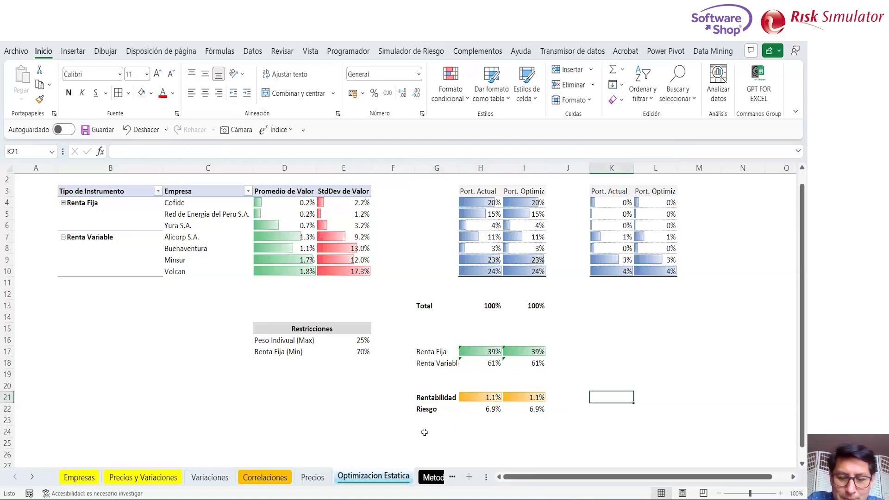
{"action": "type", "text": "Maximizar"}
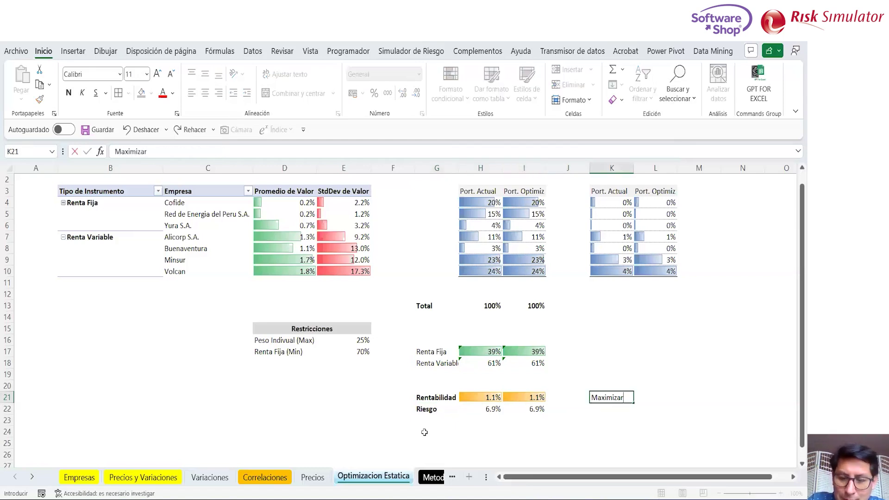
{"action": "key", "text": "Return"}
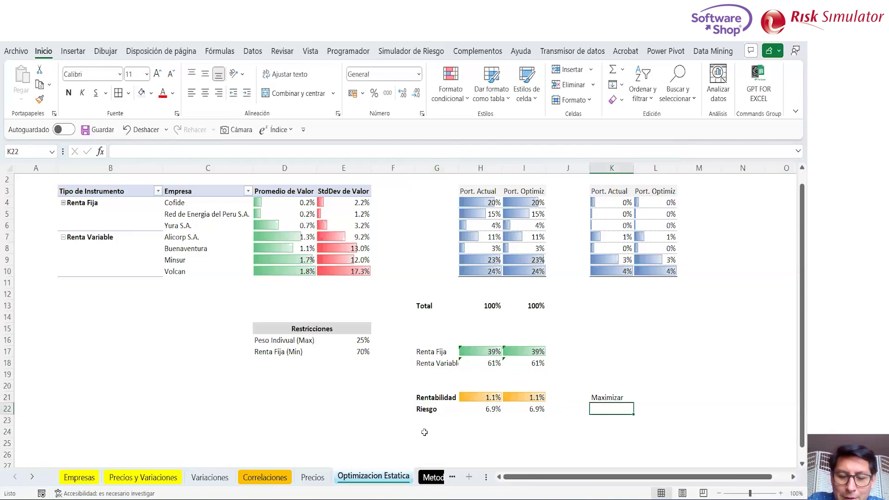
{"action": "type", "text": "Miniz"}
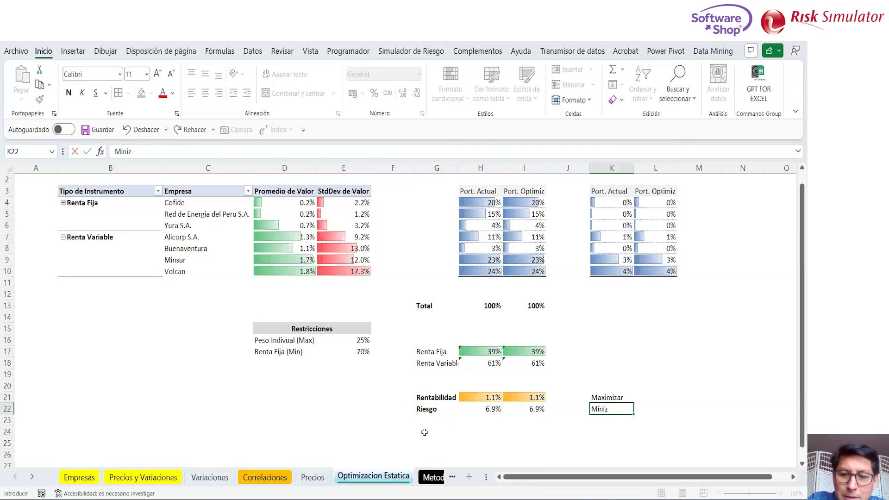
{"action": "key", "text": "BackSpace"}
{"action": "type", "text": "mizar"}
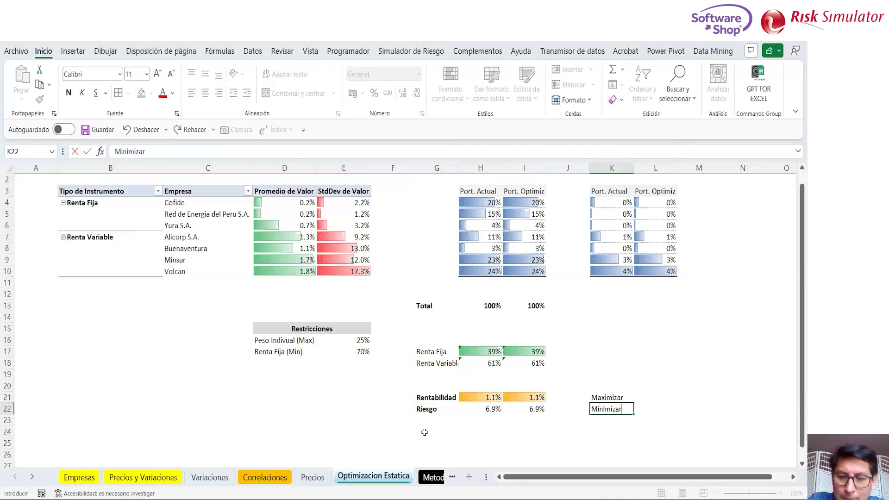
{"action": "key", "text": "Return"}
Step: Enter the label Ratio de Sharpe in G24, below the Rentabilidad and Riesgo rows
{"action": "key", "text": "Down"}
{"action": "key", "text": "Left"}
{"action": "key", "text": "Left"}
{"action": "key", "text": "Left"}
{"action": "key", "text": "Left"}
{"action": "key", "text": "Down"}
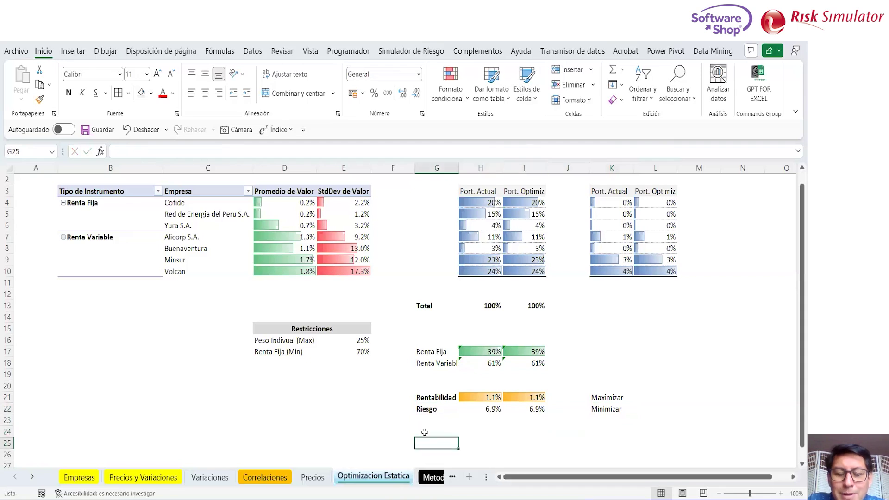
{"action": "left_click", "coordinate": [424, 432]}
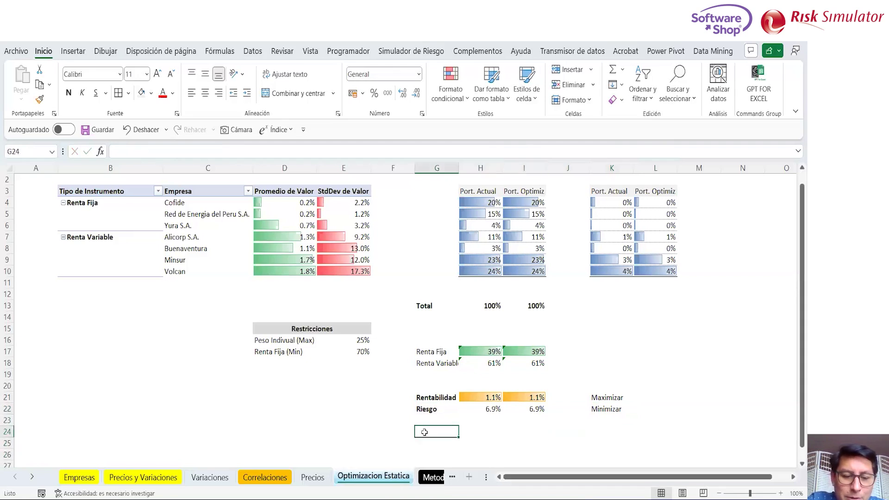
{"action": "type", "text": "Ratio de Sharpe"}
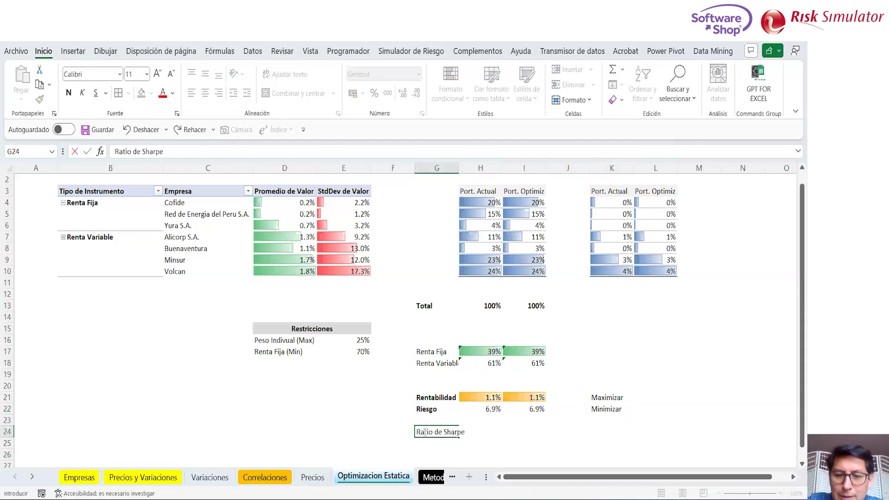
{"action": "key", "text": "Tab"}
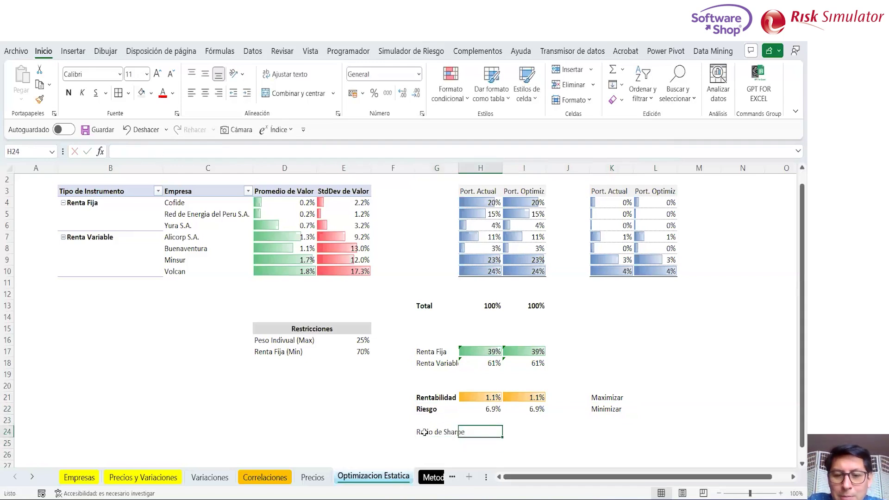
{"action": "key", "text": "Up"}
{"action": "key", "text": "Up"}
{"action": "key", "text": "Up"}
{"action": "key", "text": "Right"}
{"action": "key", "text": "Right"}
{"action": "key", "text": "Right"}
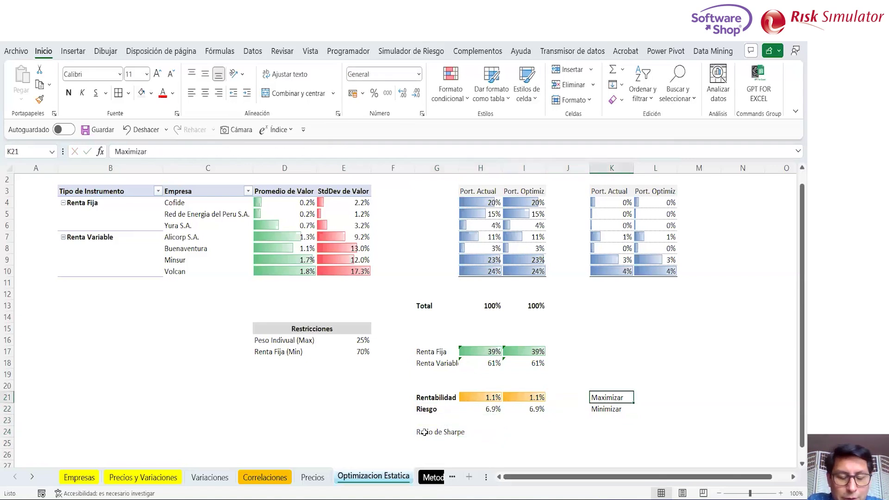
Step: Copy the Ratio de Sharpe label from G24 down to G25 and replace the text in G24 with Rf
{"action": "key", "text": "Down"}
{"action": "key", "text": "Down"}
{"action": "key", "text": "Left"}
{"action": "key", "text": "Left"}
{"action": "key", "text": "Left"}
{"action": "key", "text": "Down"}
{"action": "key", "text": "Left"}
{"action": "key", "text": "ctrl+c"}
{"action": "key", "text": "Down"}
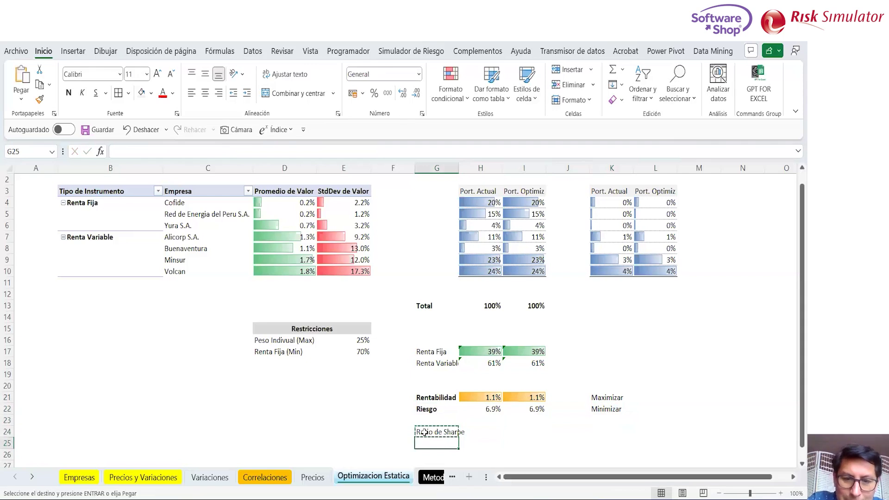
{"action": "key", "text": "ctrl+v"}
{"action": "left_click", "coordinate": [424, 432]}
{"action": "type", "text": "Rf"}
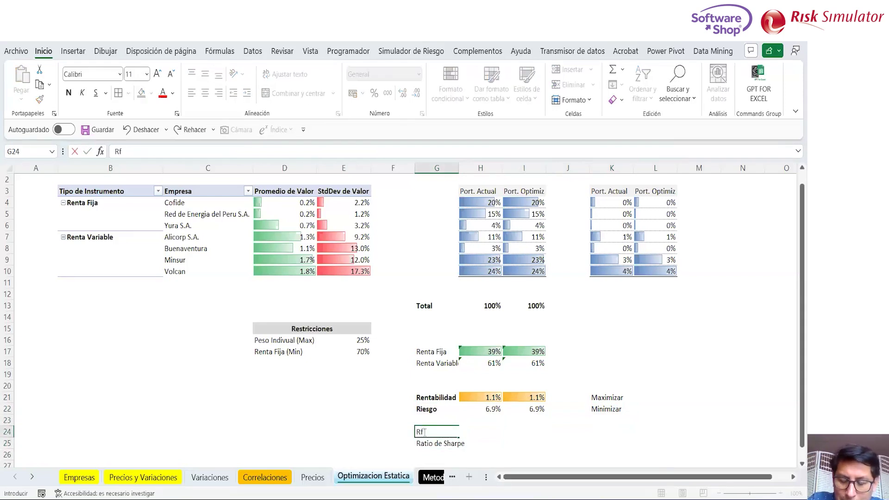
{"action": "key", "text": "Tab"}
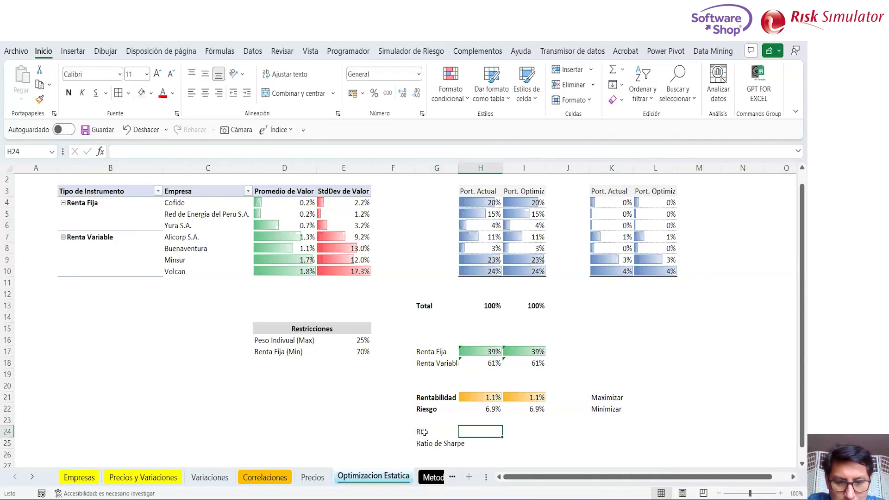
Step: Set the Rf value in H24 to 5% and link I24 to it with =H24
{"action": "type", "text": "5%"}
{"action": "key", "text": "Tab"}
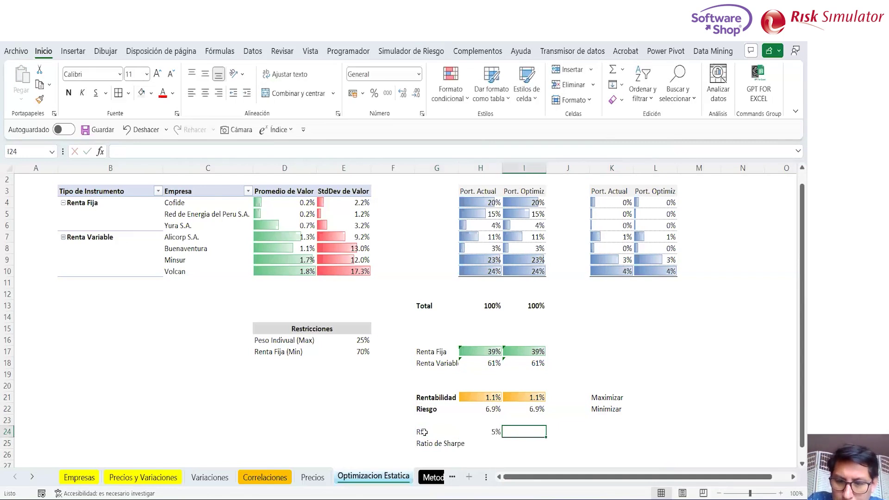
{"action": "type", "text": "="}
{"action": "key", "text": "Left"}
{"action": "key", "text": "Return"}
{"action": "key", "text": "Left"}
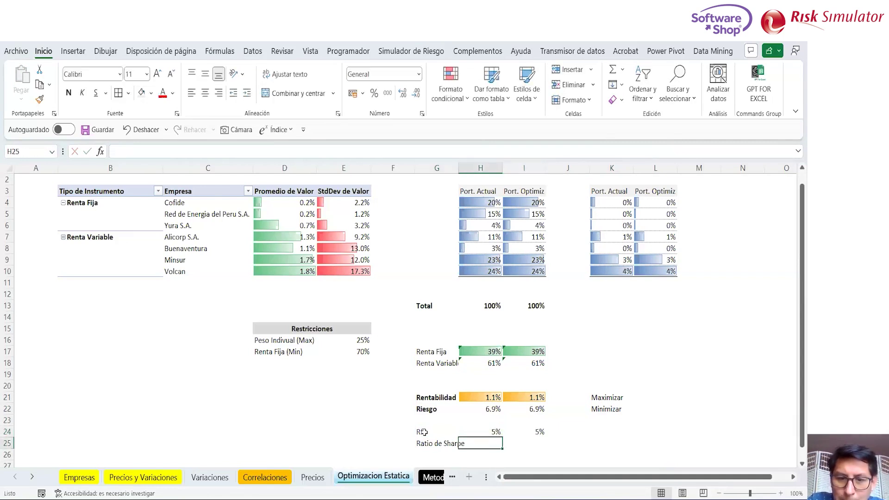
Step: Enter the Sharpe ratio formula =(H21-(H24/12))/H22 in H25 for the current portfolio
{"action": "type", "text": "="}
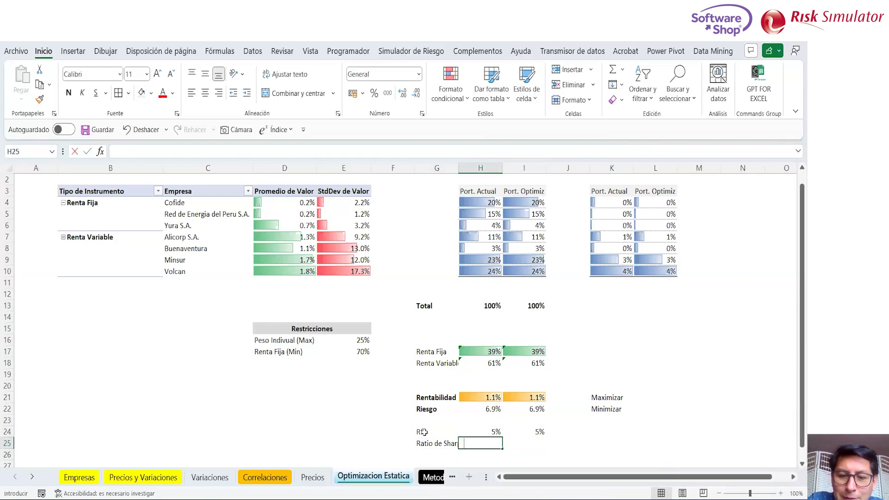
{"action": "type", "text": "("}
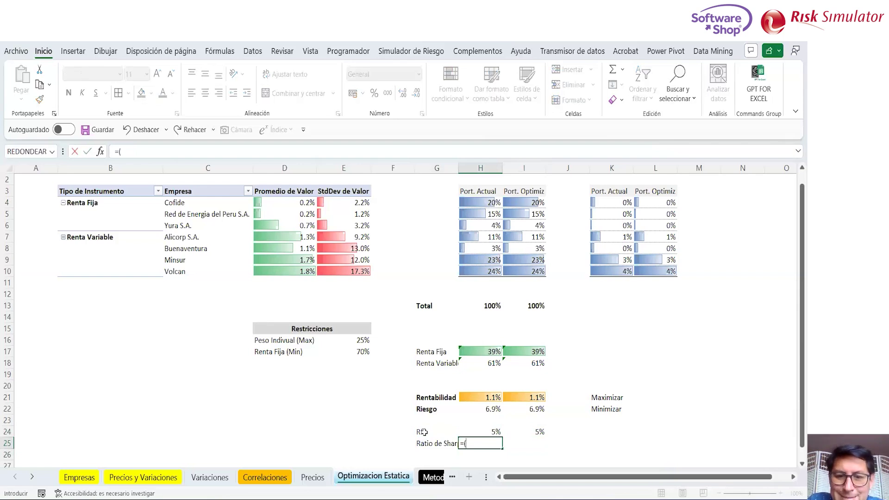
{"action": "key", "text": "Up"}
{"action": "key", "text": "Up"}
{"action": "key", "text": "Up"}
{"action": "key", "text": "Up"}
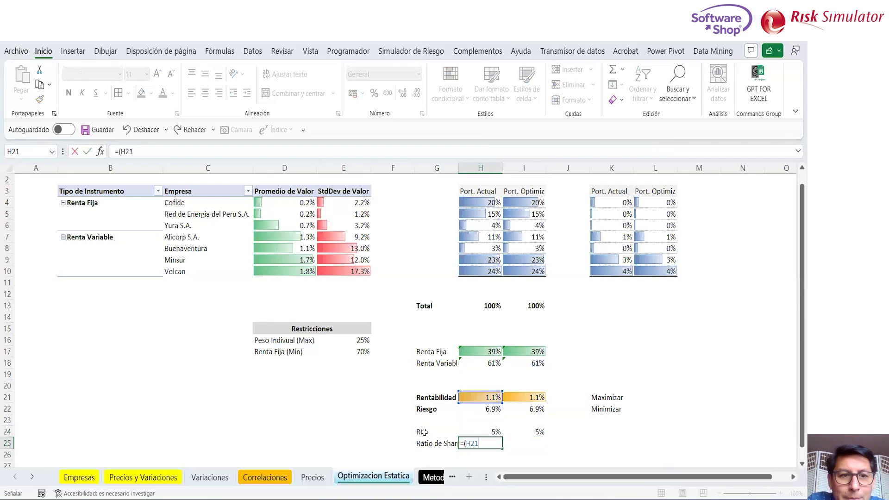
{"action": "type", "text": "-"}
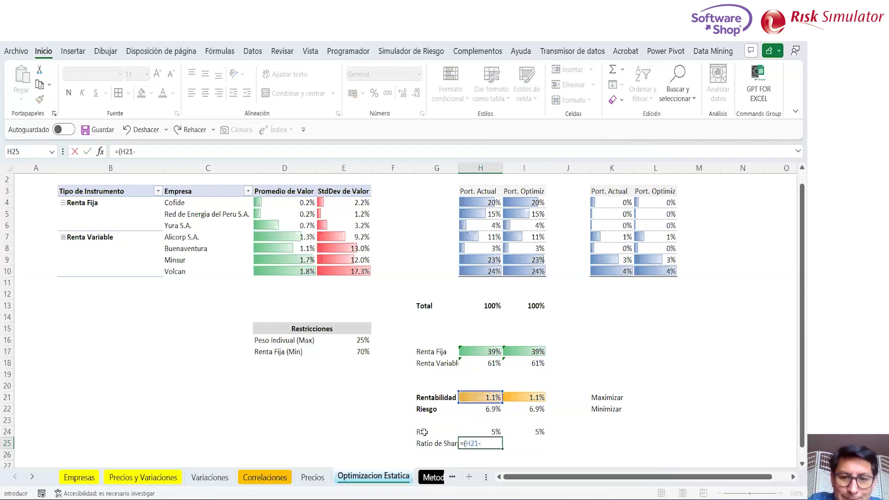
{"action": "type", "text": "("}
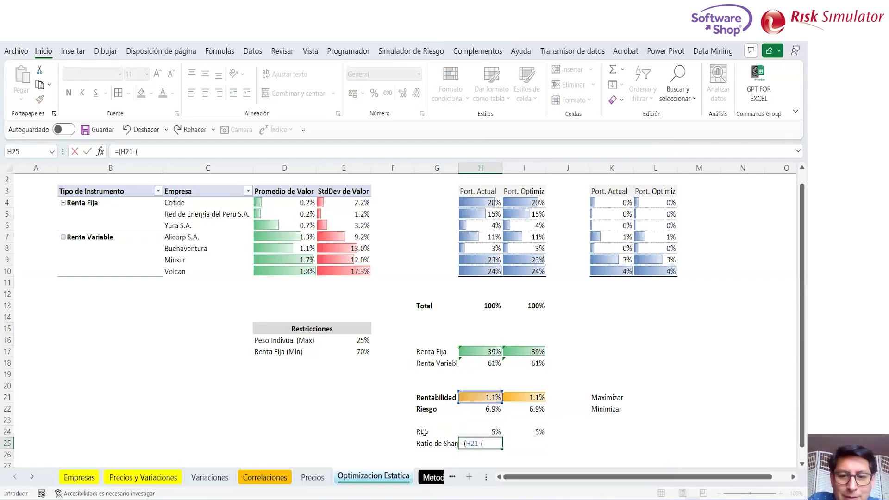
{"action": "left_click", "coordinate": [481, 431]}
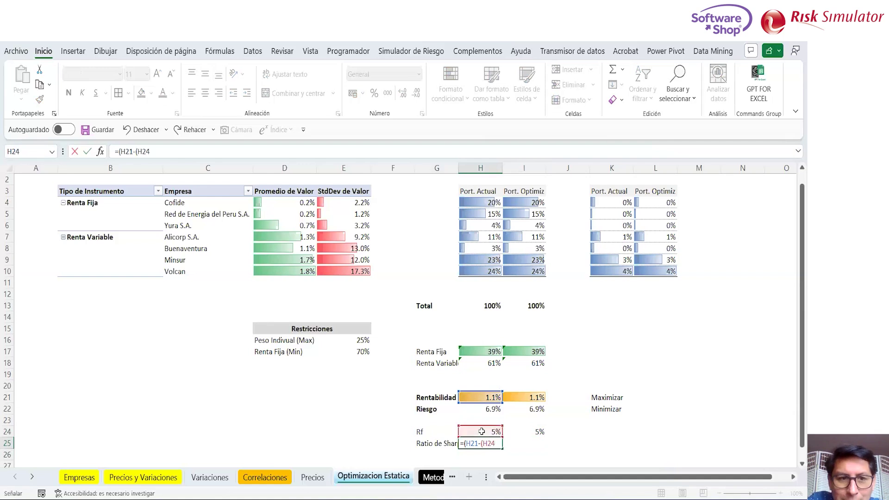
{"action": "type", "text": "/"}
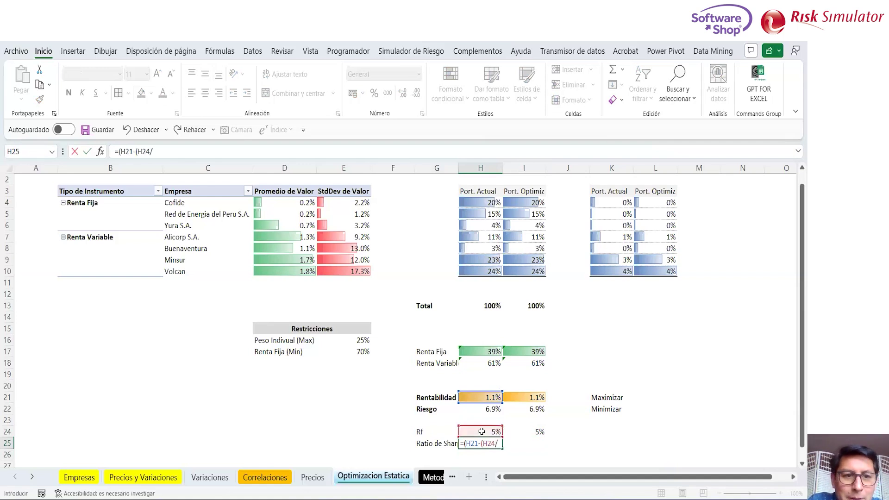
{"action": "type", "text": "12"}
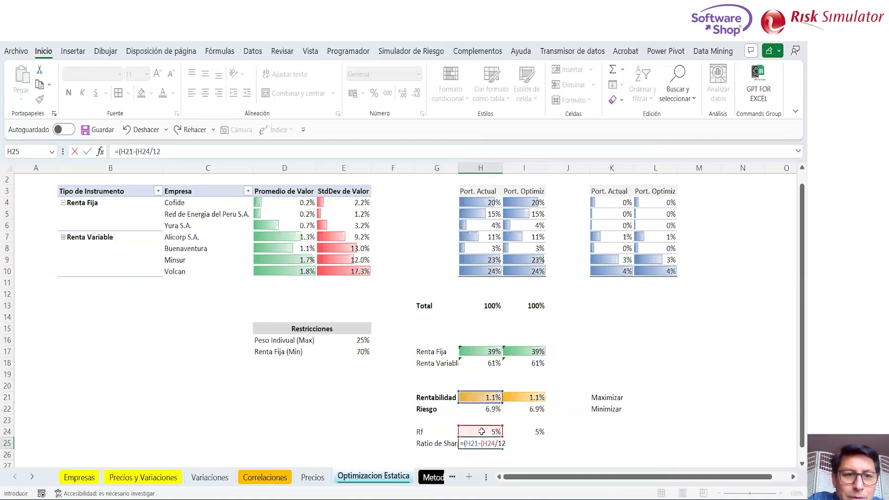
{"action": "type", "text": "))?"}
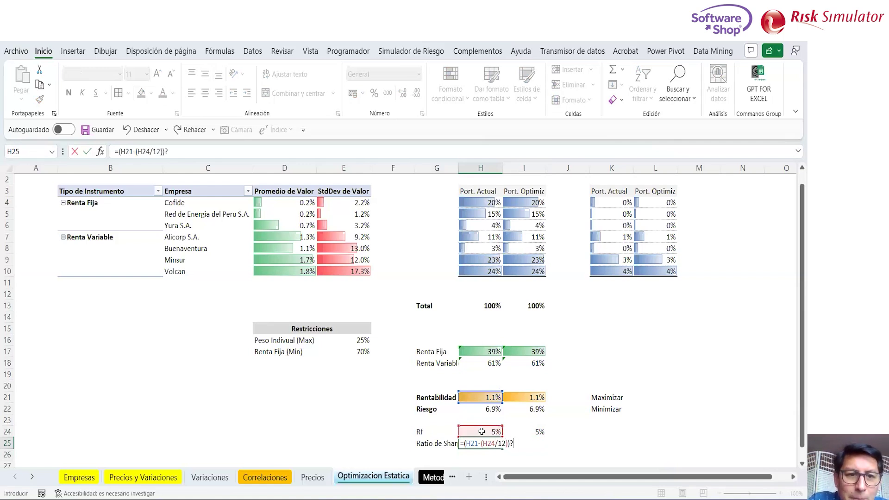
{"action": "key", "text": "BackSpace"}
{"action": "type", "text": "/"}
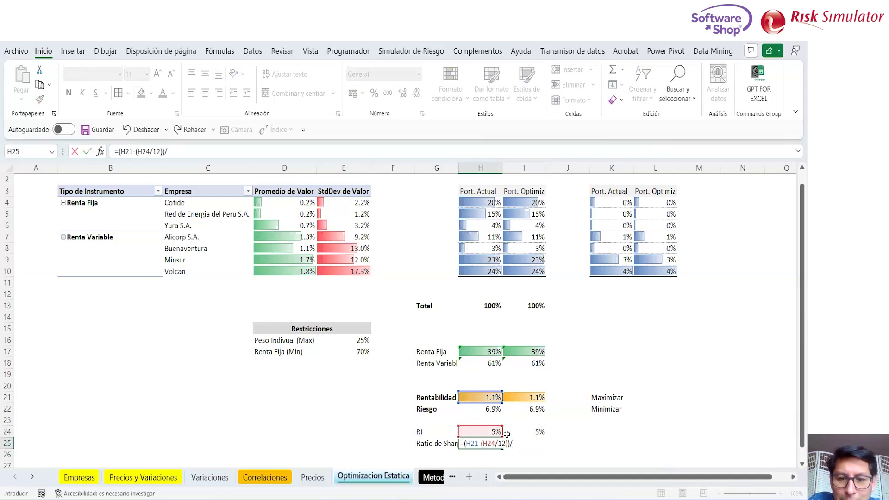
{"action": "left_click", "coordinate": [489, 410]}
{"action": "key", "text": "ctrl+Return"}
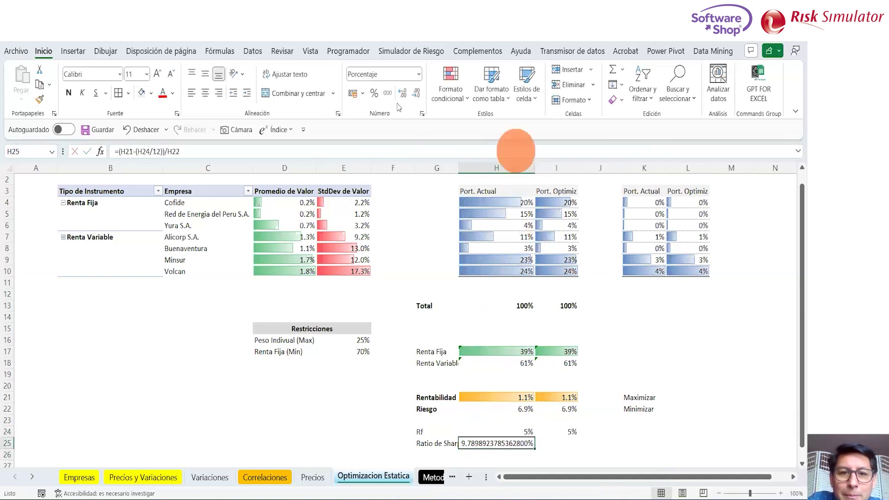
Step: Give H25 the accounting number format (Contabilidad) and copy the cell to I25 for the optimized portfolio
{"action": "left_click", "coordinate": [388, 94]}
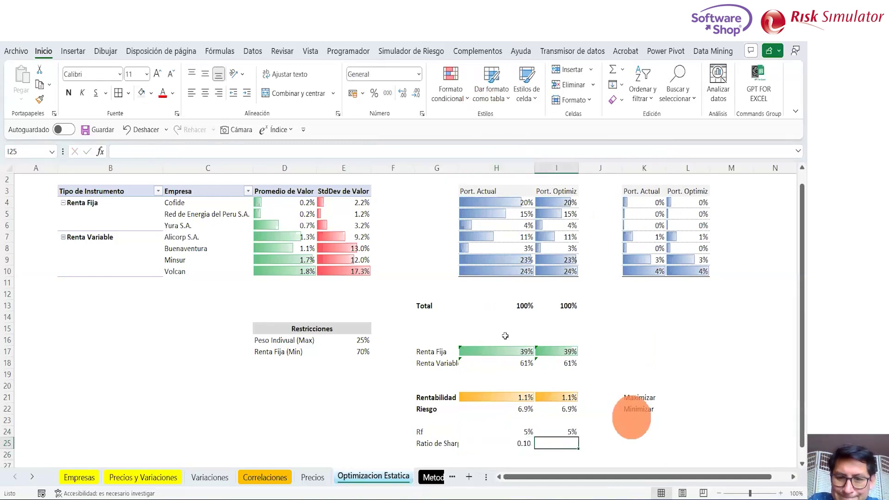
{"action": "key", "text": "ctrl+c"}
{"action": "key", "text": "Right"}
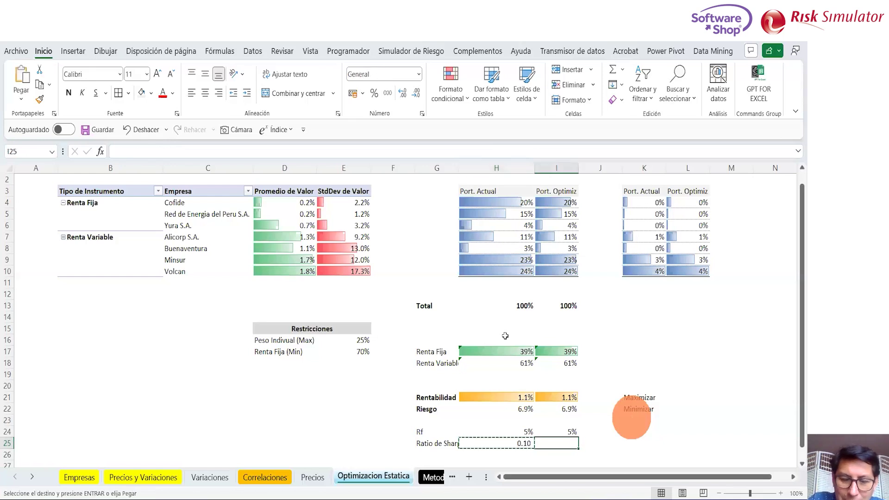
{"action": "key", "text": "ctrl+v"}
{"action": "key", "text": "Escape"}
{"action": "key", "text": "Left"}
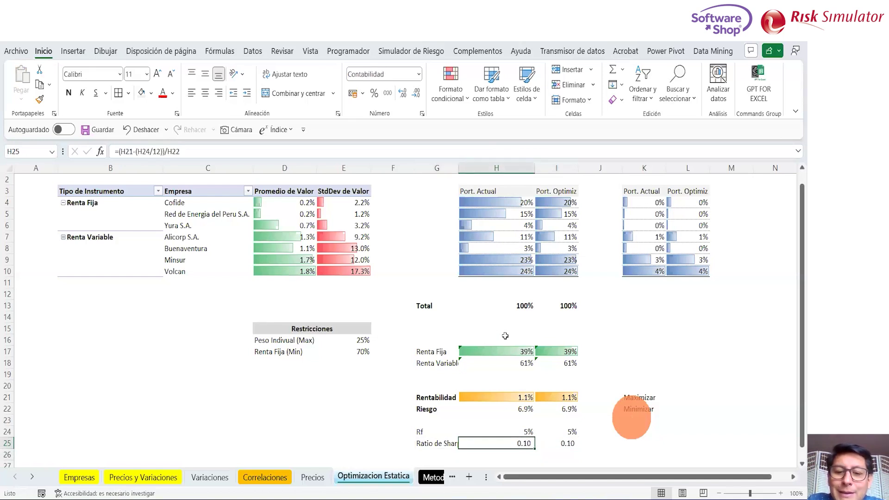
Step: Apply blue gradient data bars as conditional formatting to the Sharpe ratios in H25:I25
{"action": "key", "text": "shift+Right"}
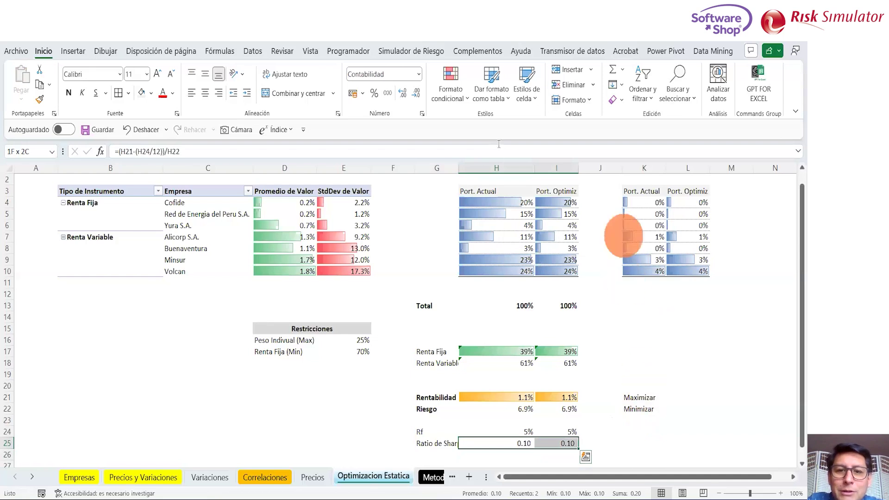
{"action": "left_click", "coordinate": [457, 100]}
{"action": "mouse_move", "coordinate": [570, 194]}
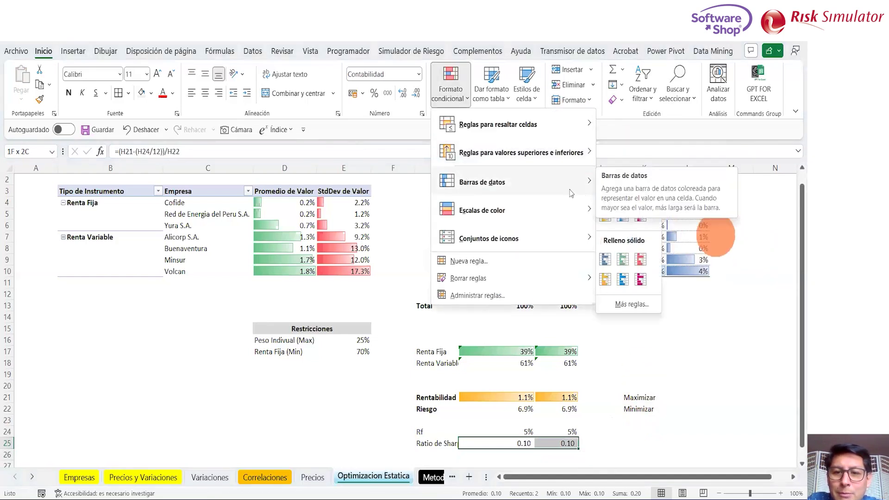
{"action": "left_click", "coordinate": [606, 195]}
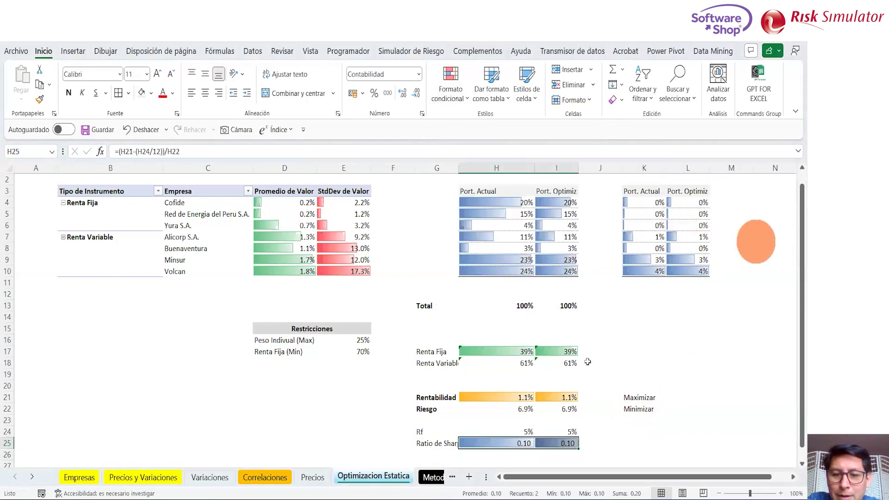
{"action": "left_click", "coordinate": [610, 420]}
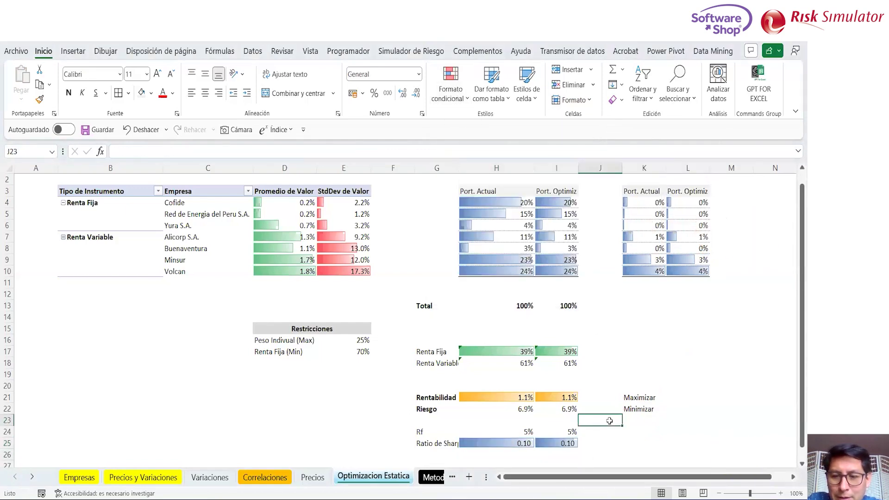
Step: Reduce the sheet zoom to 80% so all the tables fit, and save the workbook
{"action": "left_click", "coordinate": [718, 493]}
{"action": "left_click", "coordinate": [719, 493]}
{"action": "left_click", "coordinate": [571, 420]}
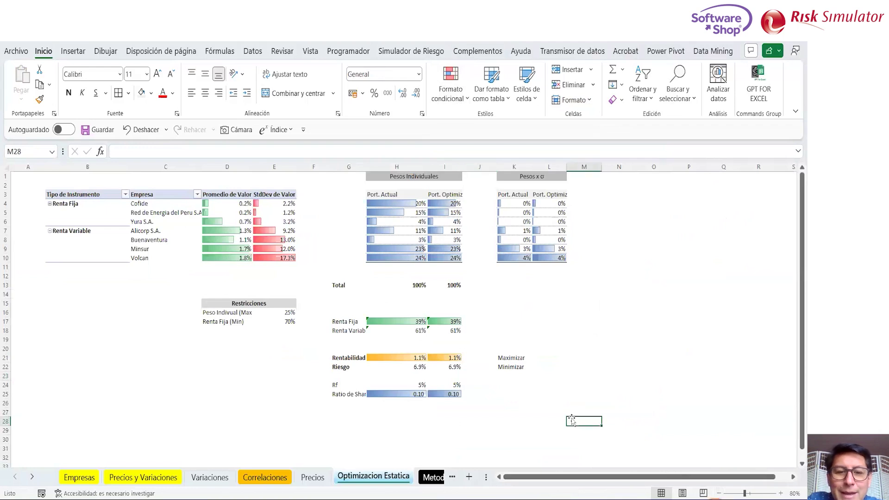
{"action": "left_click", "coordinate": [87, 131]}
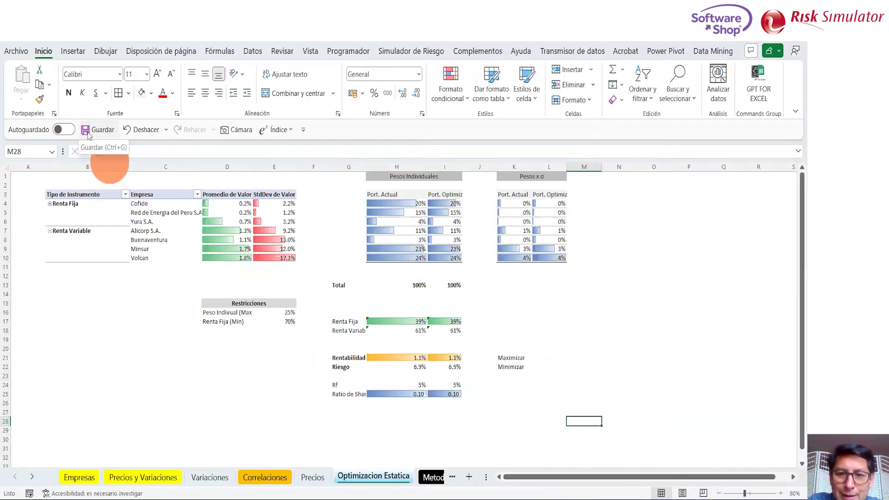
{"action": "left_click_drag", "start_coordinate": [800, 256], "coordinate": [795, 230]}
{"action": "left_click", "coordinate": [676, 232]}
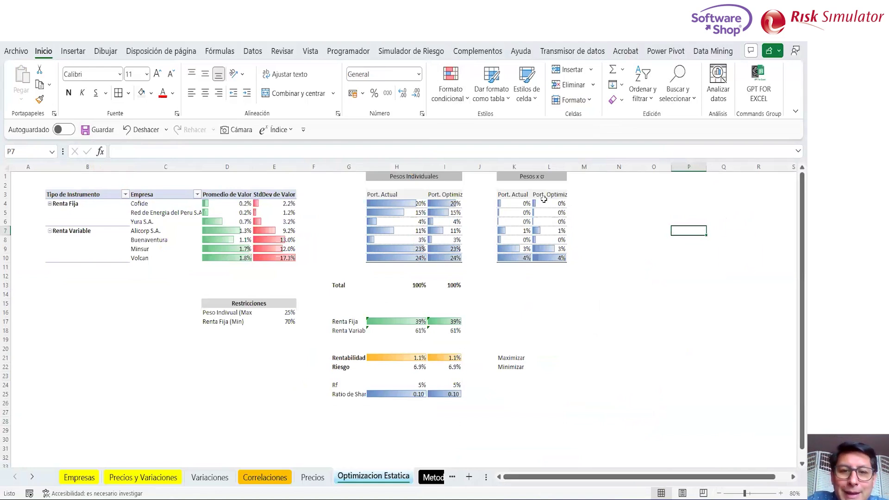
Step: Examine the Port. Optimiz individual weights in I4:I10 that the optimization will adjust
{"action": "left_click_drag", "start_coordinate": [451, 204], "coordinate": [445, 258]}
{"action": "left_click", "coordinate": [453, 205]}
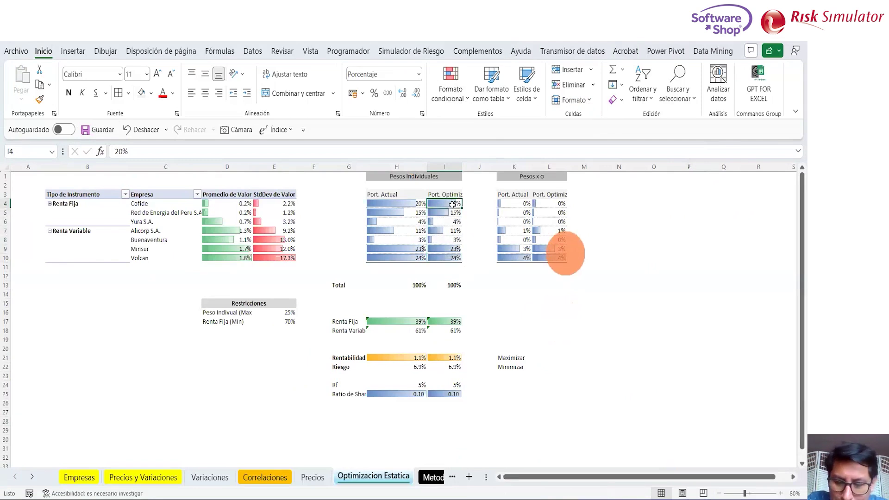
{"action": "key", "text": "shift+Down"}
{"action": "key", "text": "shift+Down"}
{"action": "key", "text": "shift+Down"}
{"action": "key", "text": "shift+Down"}
{"action": "key", "text": "shift+Down"}
{"action": "key", "text": "shift+Down"}
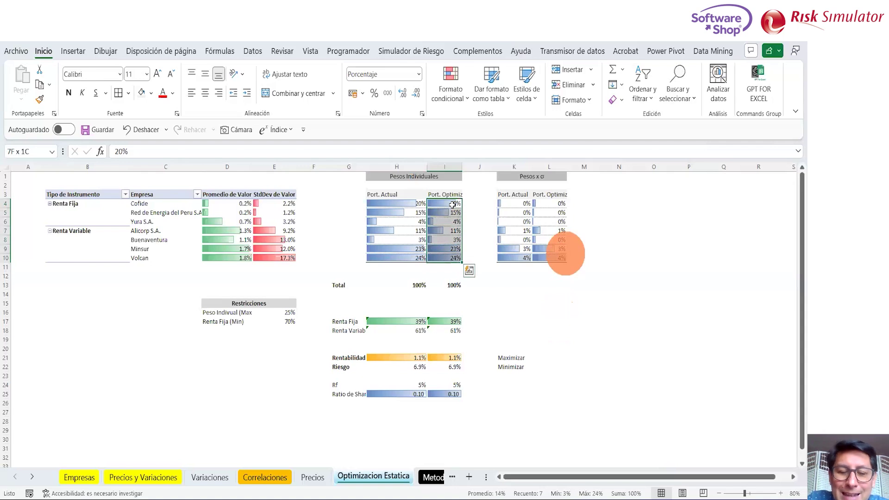
Step: Check the optimized portfolio's cells in column I from the total down to the Rf and Sharpe rows, and save the workbook
{"action": "key", "text": "Down"}
{"action": "key", "text": "Down"}
{"action": "key", "text": "Down"}
{"action": "key", "text": "Down"}
{"action": "key", "text": "Down"}
{"action": "key", "text": "Down"}
{"action": "key", "text": "Down"}
{"action": "key", "text": "Down"}
{"action": "key", "text": "Down"}
{"action": "key", "text": "Down"}
{"action": "key", "text": "Down"}
{"action": "key", "text": "Down"}
{"action": "key", "text": "Down"}
{"action": "key", "text": "Down"}
{"action": "key", "text": "Down"}
{"action": "key", "text": "Down"}
{"action": "key", "text": "Down"}
{"action": "key", "text": "Down"}
{"action": "key", "text": "Down"}
{"action": "key", "text": "Down"}
{"action": "key", "text": "Down"}
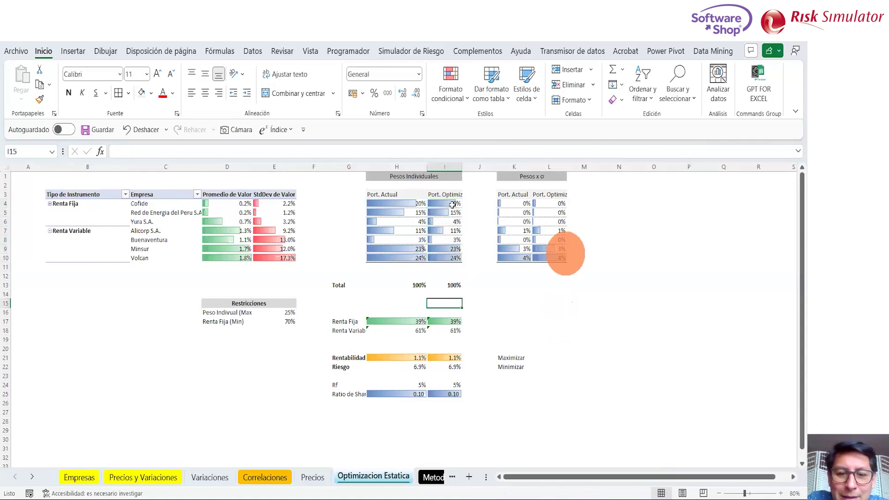
{"action": "key", "text": "Up"}
{"action": "left_click", "coordinate": [96, 129]}
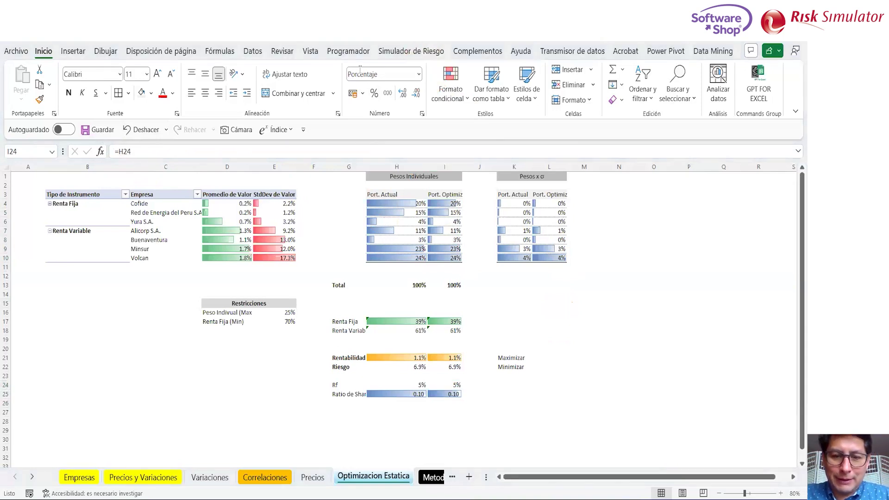
Step: Create a simulation profile named Optimiz Estatica with 1,000 trials, correlations enabled and a random number sequence seed of 1234
{"action": "left_click", "coordinate": [607, 296]}
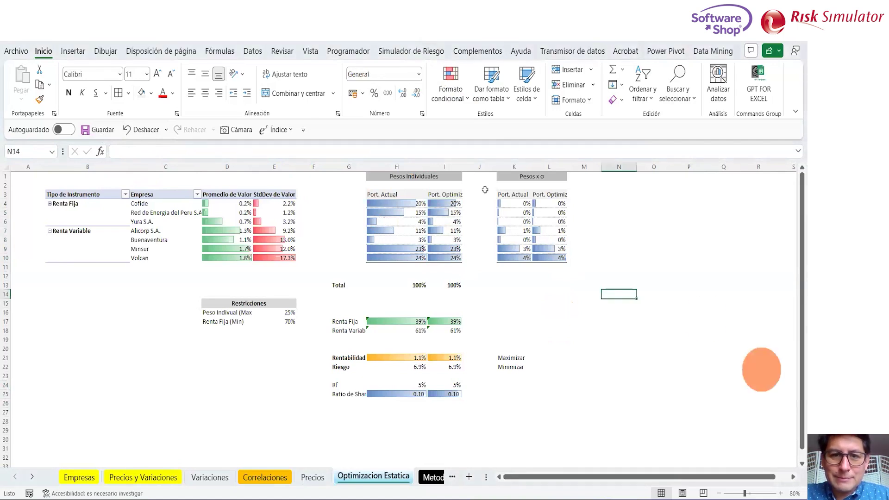
{"action": "left_click", "coordinate": [401, 55]}
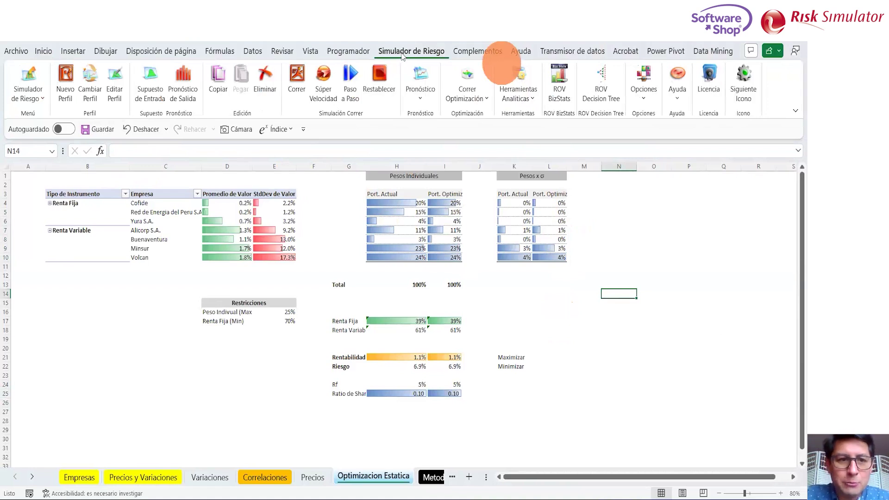
{"action": "left_click", "coordinate": [65, 89]}
{"action": "type", "text": "Op"}
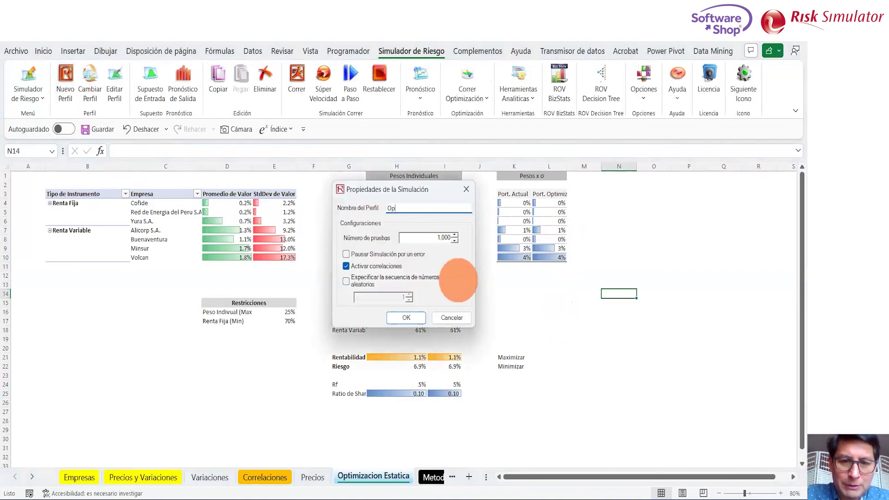
{"action": "type", "text": "timiza"}
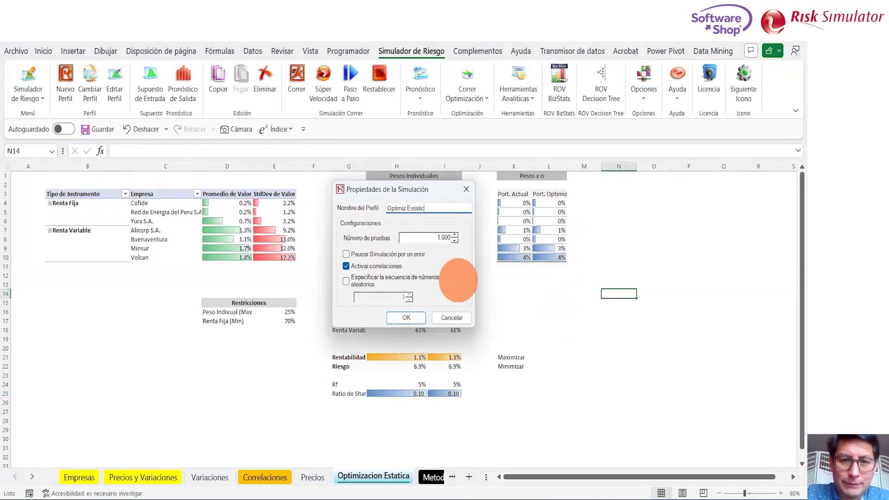
{"action": "left_click", "coordinate": [345, 281]}
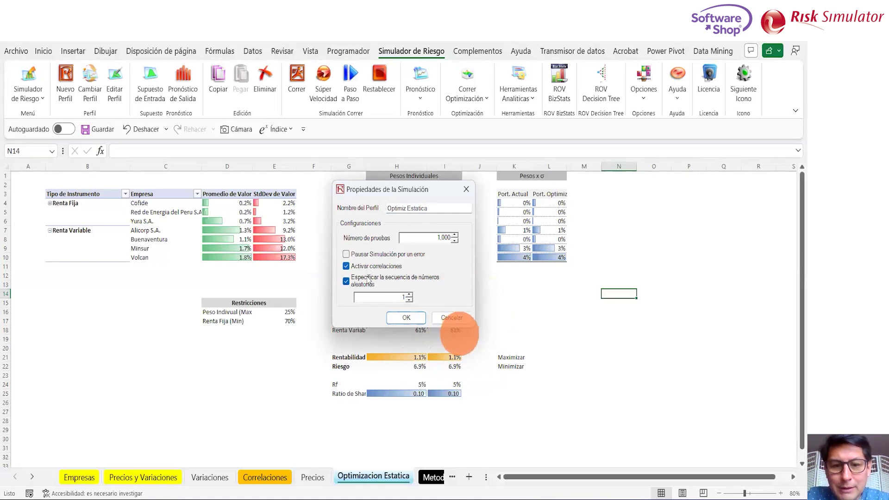
{"action": "double_click", "coordinate": [402, 297]}
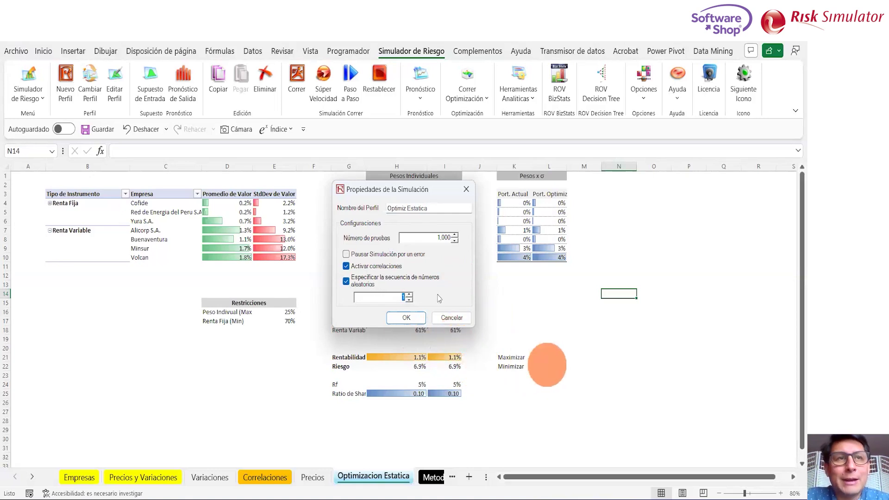
{"action": "type", "text": "1234"}
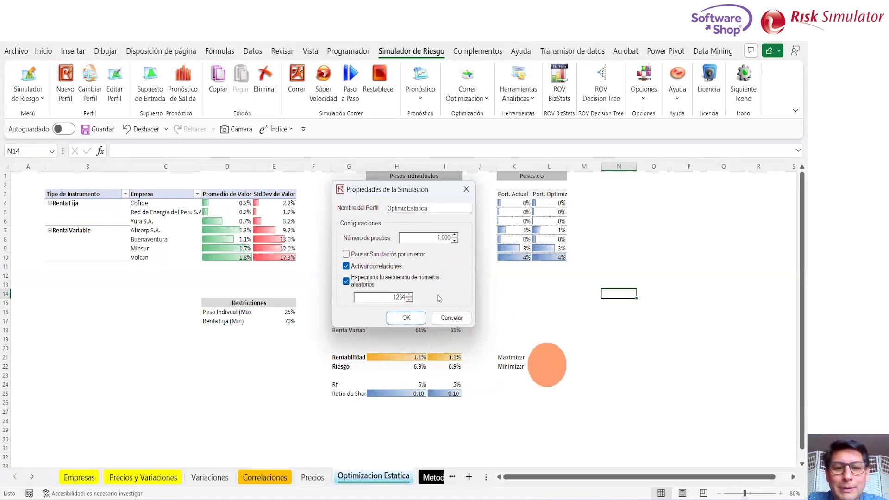
{"action": "left_click", "coordinate": [405, 319]}
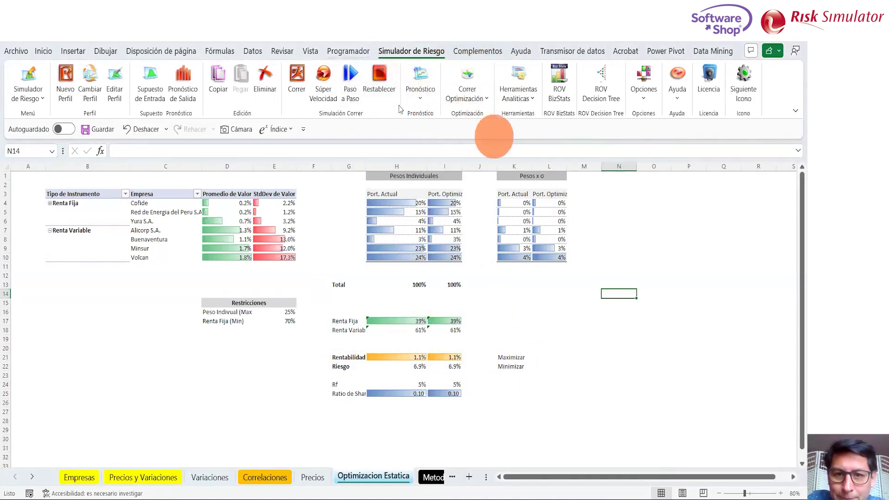
Step: Set the optimization objective to maximize the optimized portfolio's Sharpe ratio in cell I25
{"action": "left_click", "coordinate": [518, 309]}
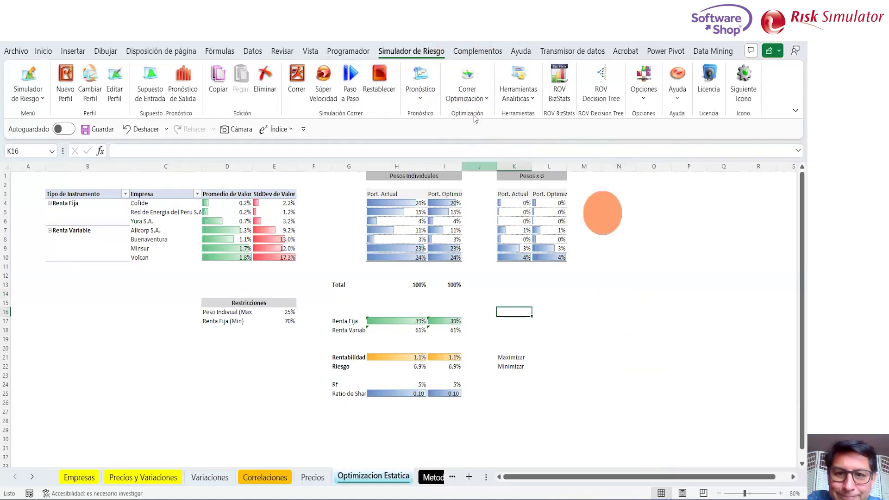
{"action": "left_click", "coordinate": [487, 101]}
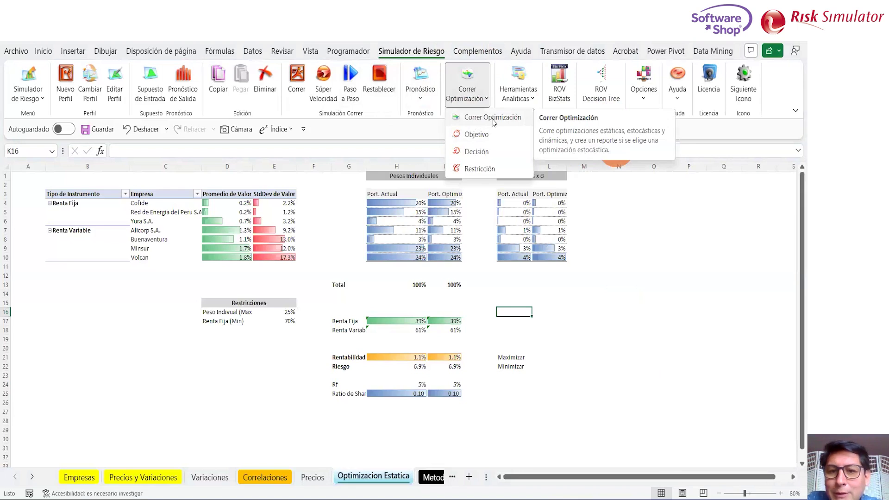
{"action": "left_click", "coordinate": [476, 138]}
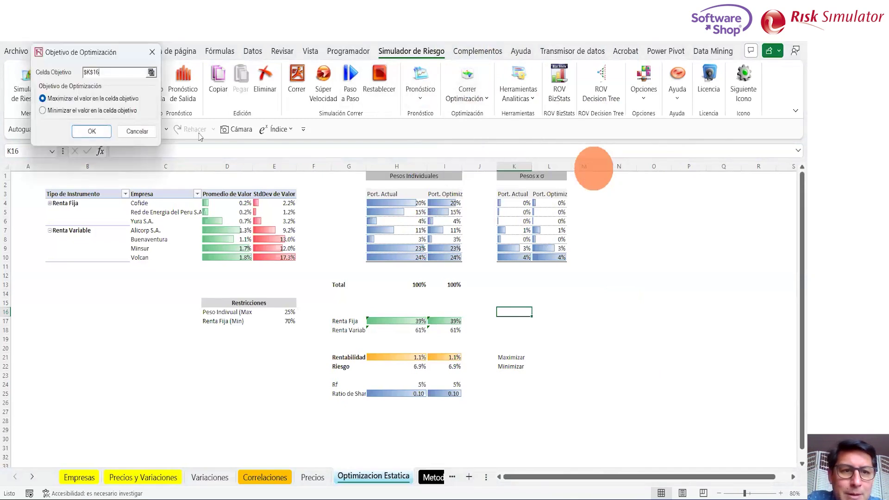
{"action": "left_click", "coordinate": [152, 73]}
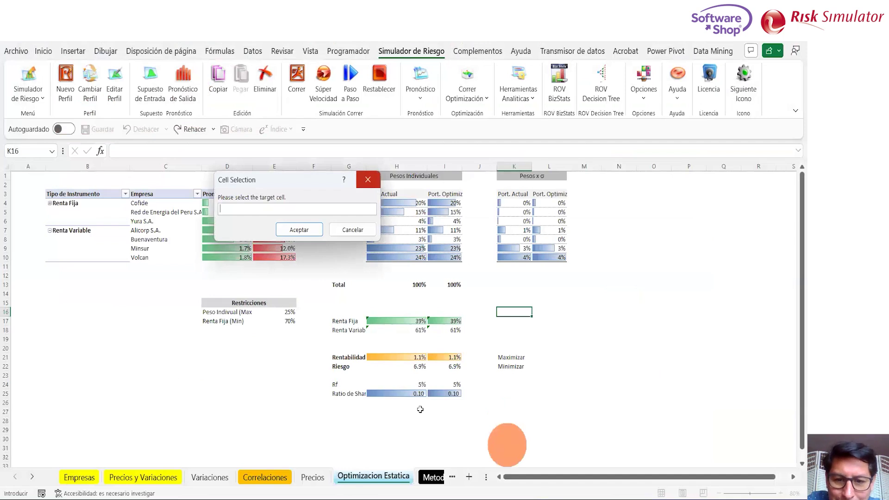
{"action": "left_click", "coordinate": [444, 394]}
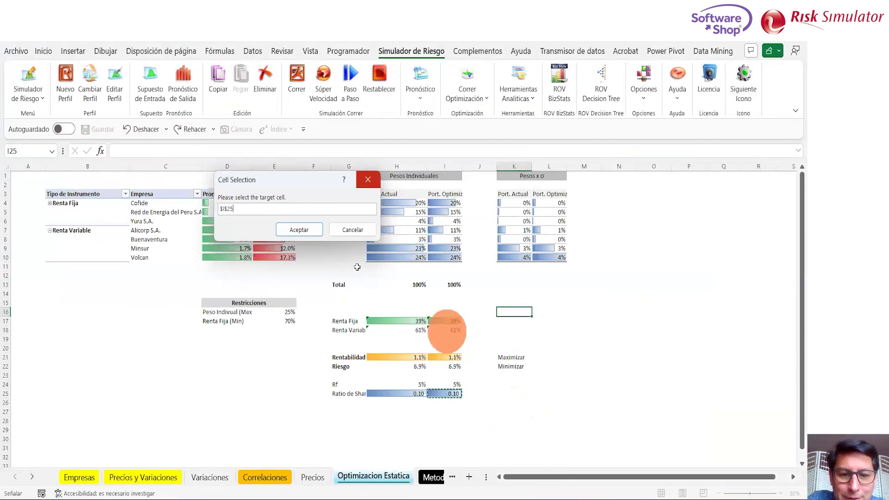
{"action": "left_click", "coordinate": [300, 230]}
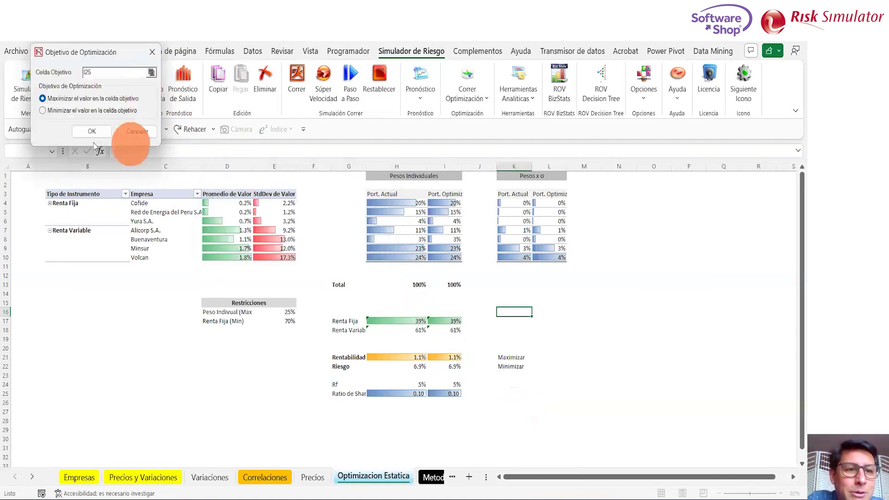
{"action": "left_click", "coordinate": [43, 112]}
{"action": "left_click", "coordinate": [43, 99]}
{"action": "left_click", "coordinate": [89, 131]}
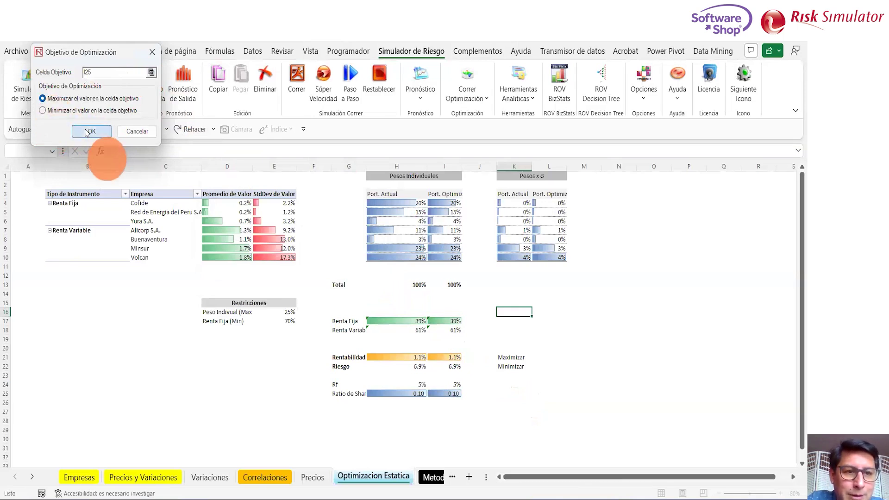
{"action": "left_click", "coordinate": [485, 103]}
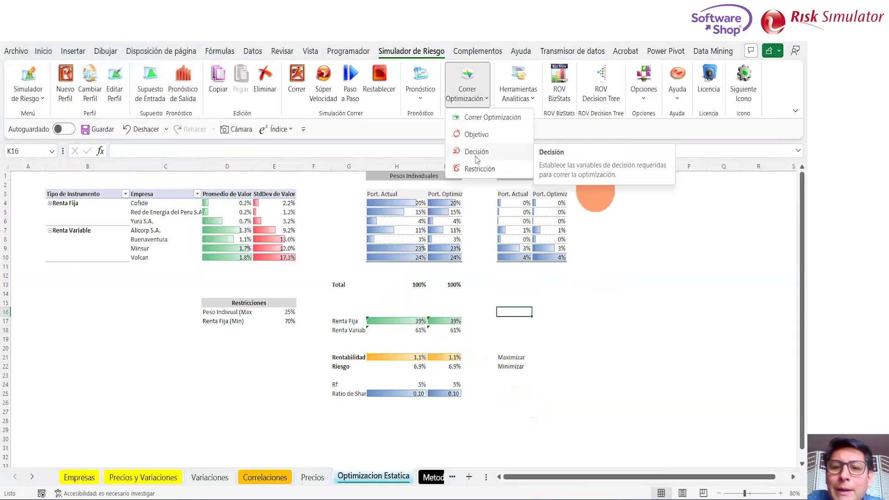
{"action": "left_click", "coordinate": [477, 152]}
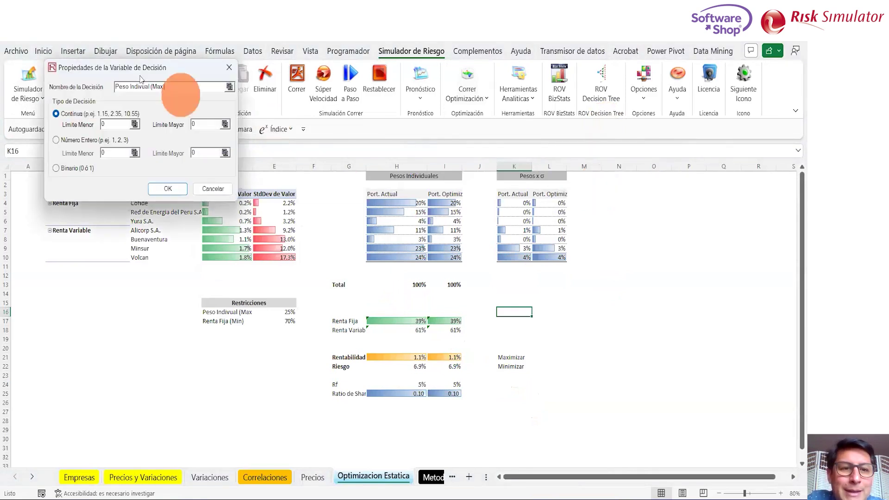
{"action": "left_click", "coordinate": [230, 88]}
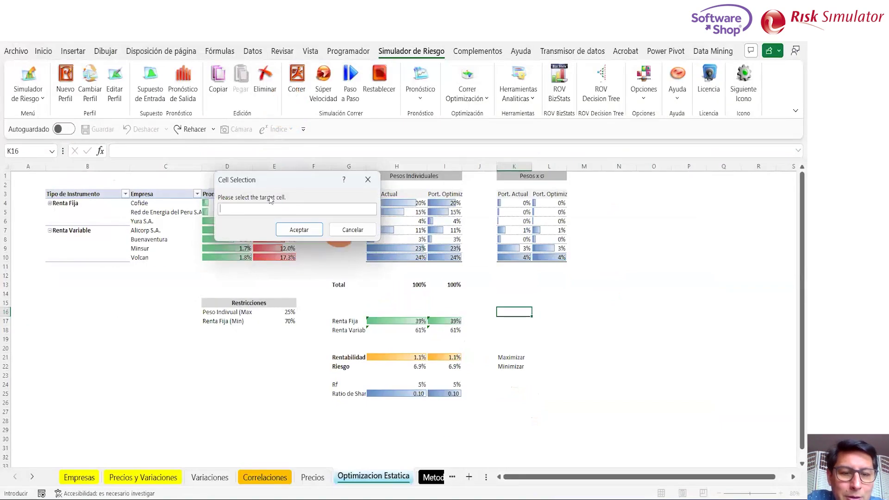
{"action": "left_click_drag", "start_coordinate": [271, 182], "coordinate": [243, 338]}
{"action": "left_click", "coordinate": [144, 204]}
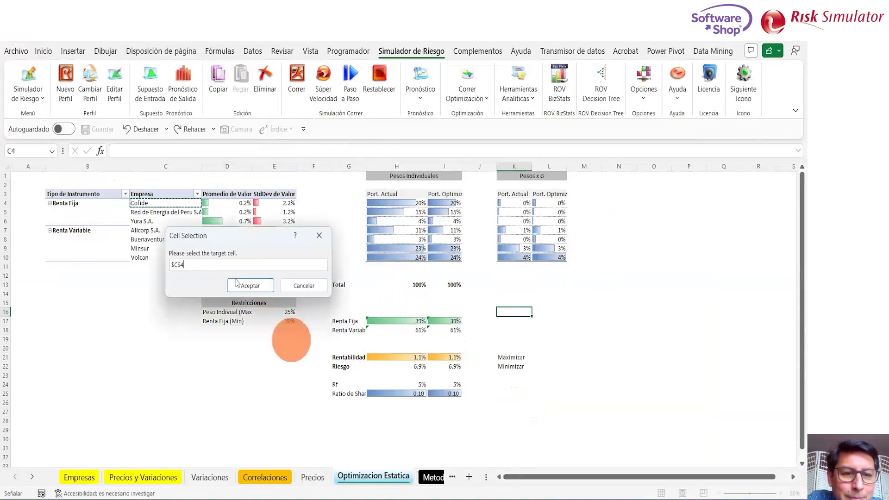
{"action": "left_click", "coordinate": [242, 288]}
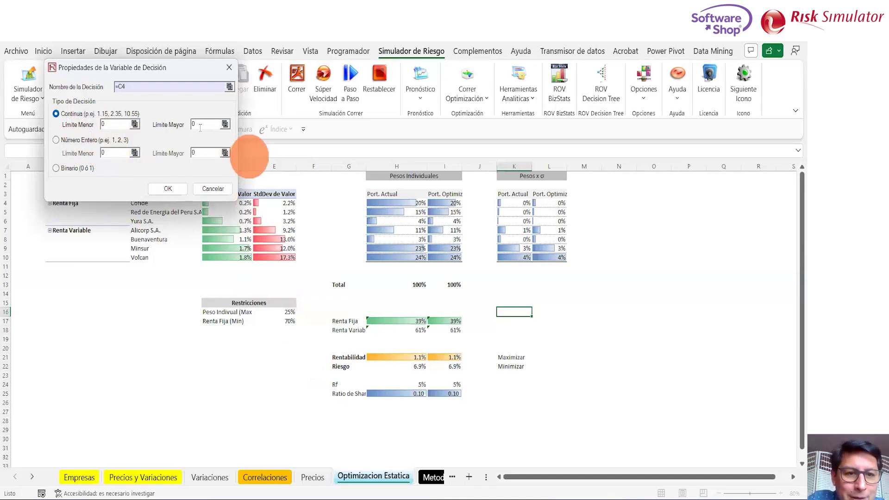
{"action": "left_click", "coordinate": [199, 127]}
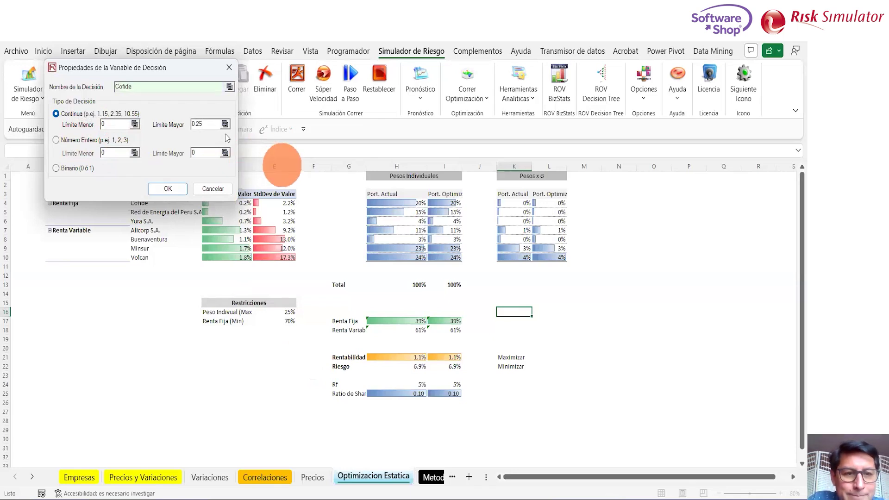
{"action": "left_click", "coordinate": [70, 141]}
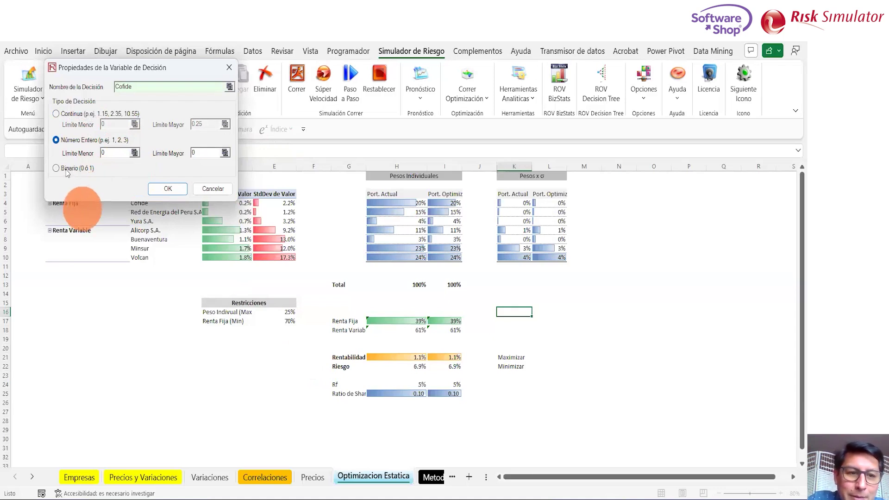
{"action": "left_click", "coordinate": [56, 114]}
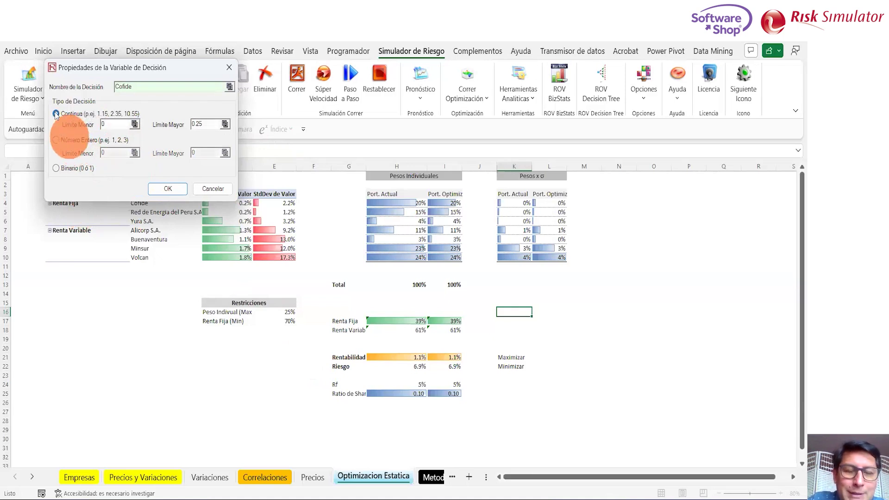
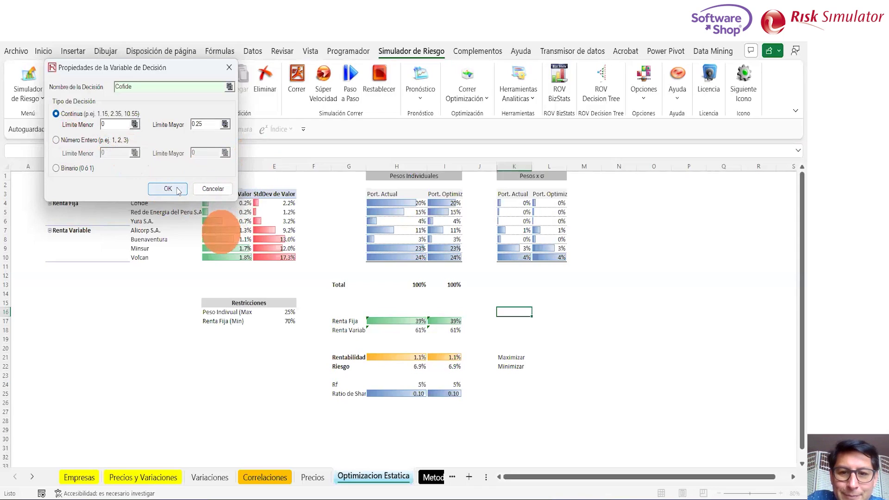
{"action": "left_click", "coordinate": [167, 189]}
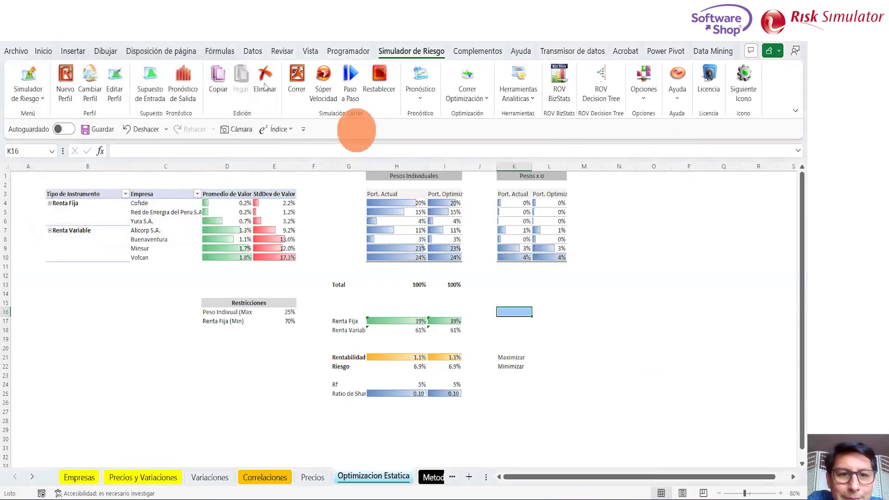
{"action": "left_click", "coordinate": [264, 85]}
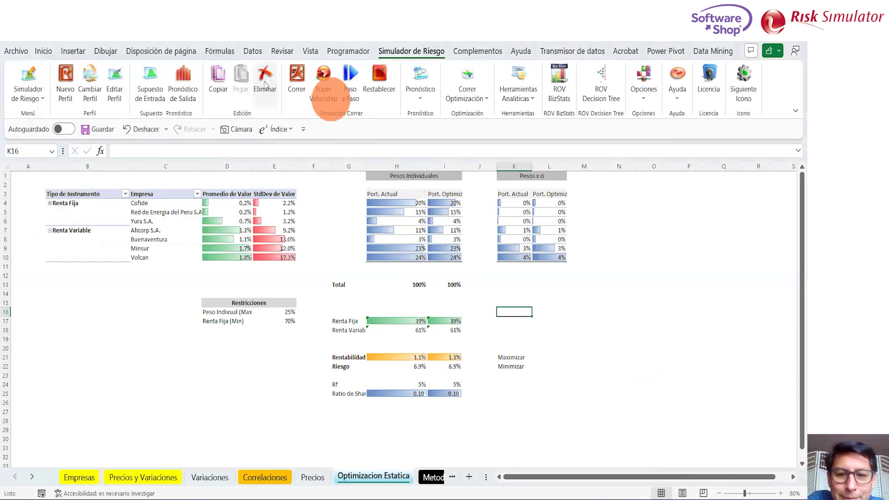
Step: Define weight cell I4 as a continuous decision variable from 0 to 0.25, with its name linked to Cofide in C4
{"action": "left_click", "coordinate": [447, 202]}
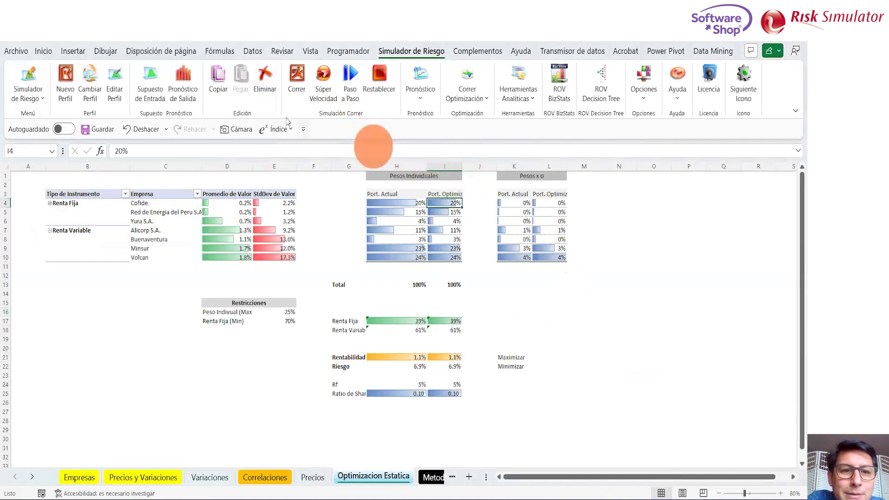
{"action": "left_click", "coordinate": [486, 100]}
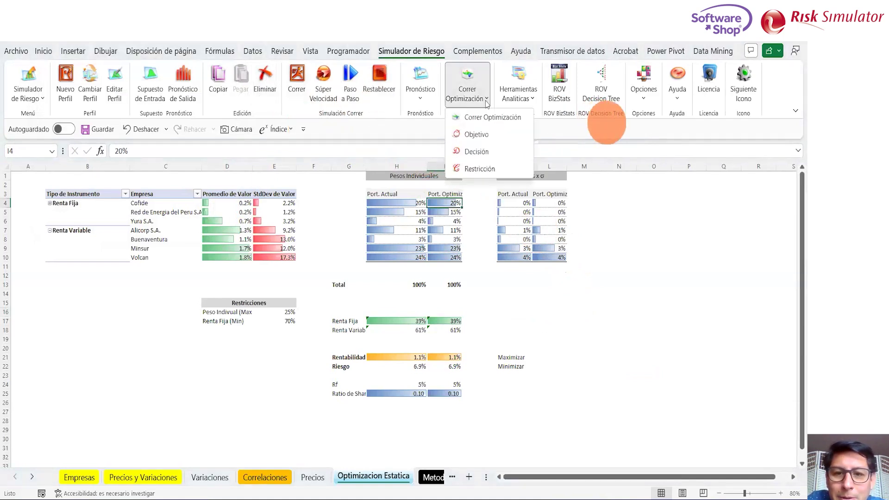
{"action": "left_click", "coordinate": [486, 152]}
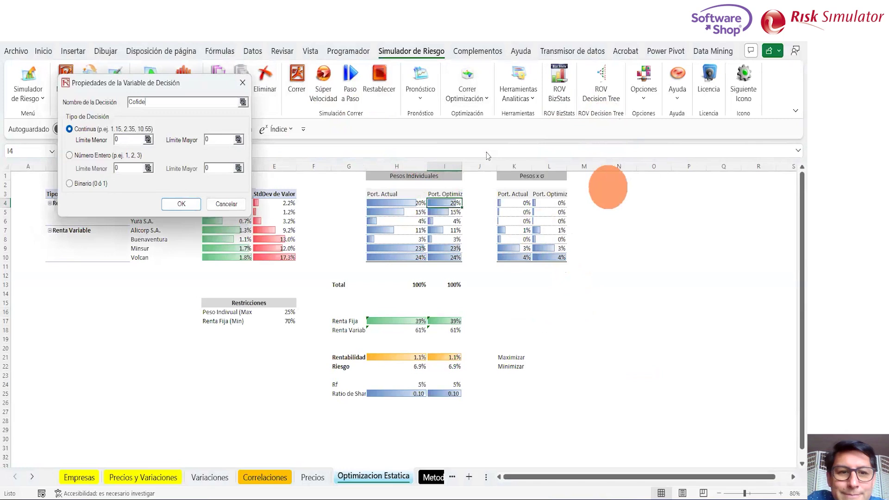
{"action": "left_click", "coordinate": [242, 102]}
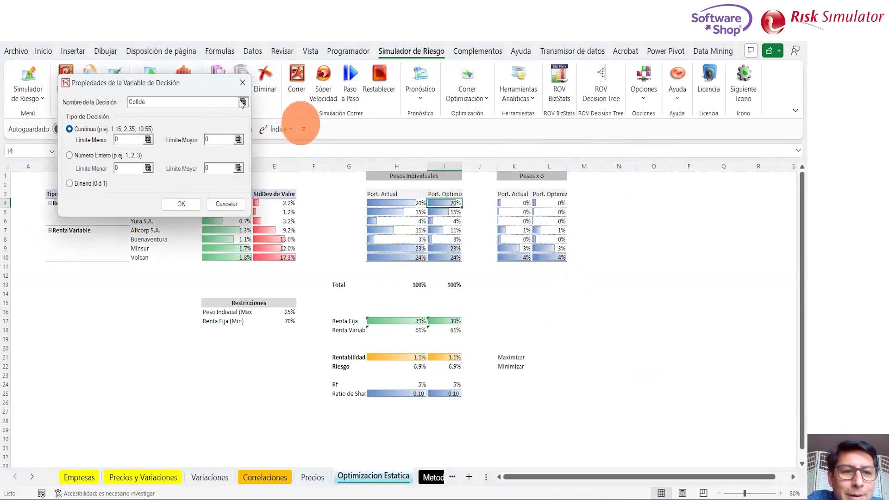
{"action": "left_click", "coordinate": [154, 204]}
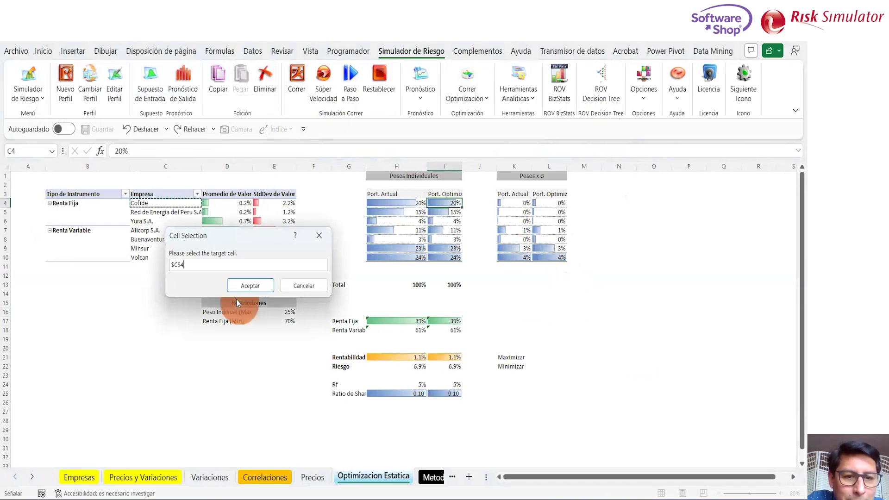
{"action": "left_click", "coordinate": [250, 286]}
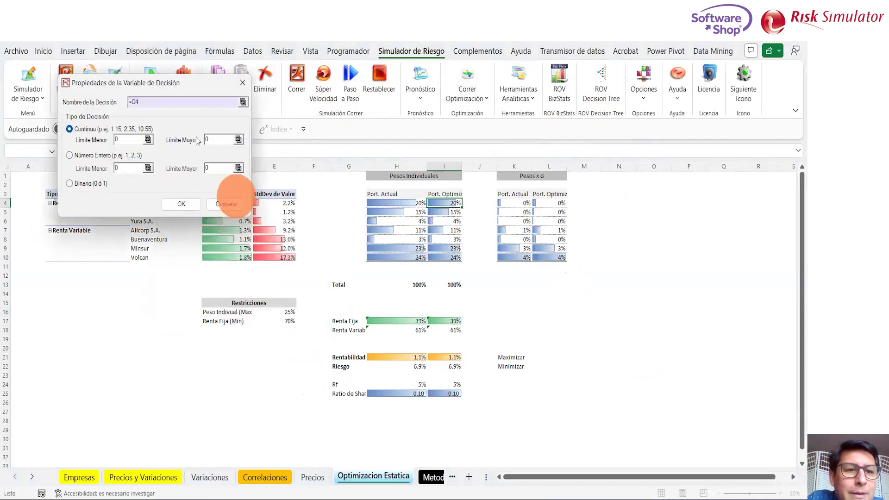
{"action": "left_click", "coordinate": [218, 140]}
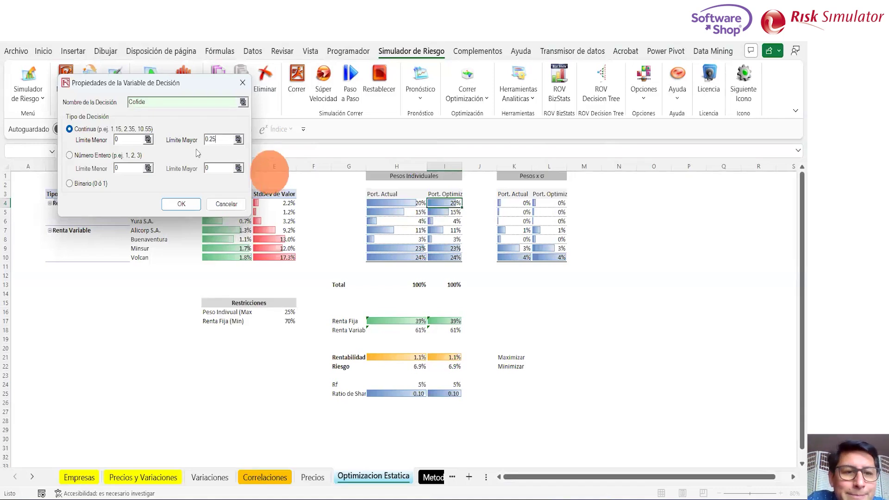
{"action": "left_click", "coordinate": [180, 205]}
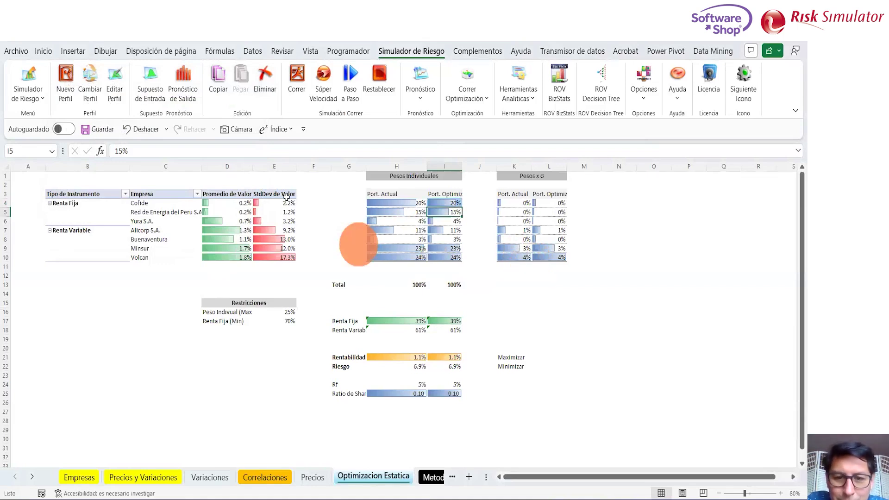
{"action": "key", "text": "Down"}
{"action": "key", "text": "Up"}
{"action": "key", "text": "Down"}
{"action": "key", "text": "shift+Down"}
{"action": "key", "text": "Up"}
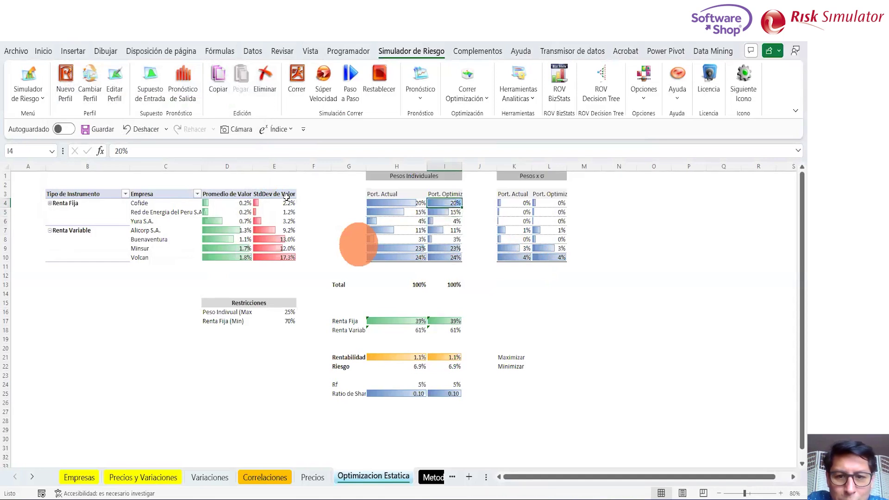
{"action": "key", "text": "shift+Down"}
{"action": "key", "text": "shift+Down"}
{"action": "key", "text": "shift+Down"}
{"action": "key", "text": "shift+Down"}
{"action": "key", "text": "shift+Down"}
{"action": "key", "text": "shift+Down"}
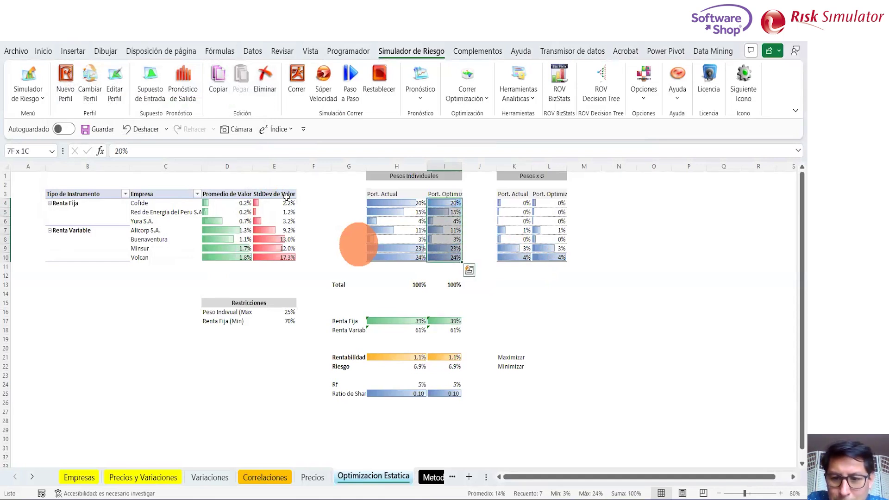
{"action": "key", "text": "shift+Up"}
{"action": "key", "text": "shift+Up"}
{"action": "key", "text": "shift+Up"}
{"action": "key", "text": "shift+Up"}
{"action": "key", "text": "shift+Up"}
{"action": "key", "text": "shift+Up"}
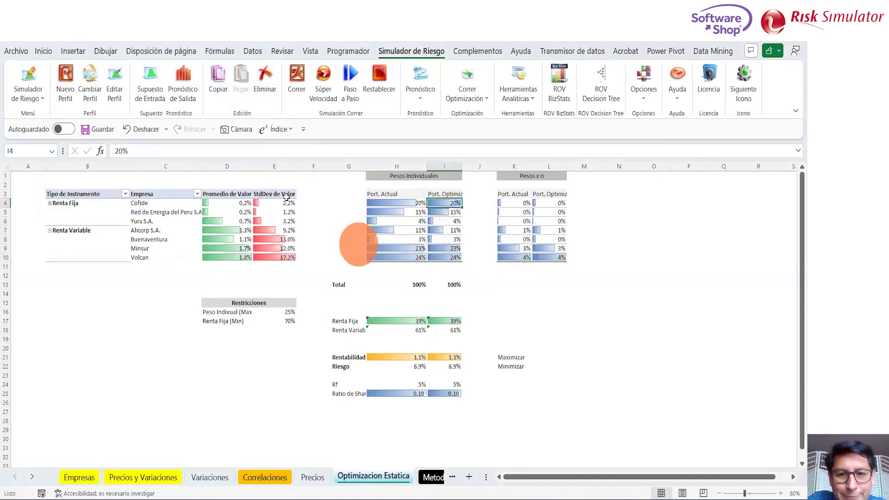
Step: Copy the decision variable from weight cell I4 to I5:I10, pasting only the Risk Simulator parameters
{"action": "left_click", "coordinate": [218, 81]}
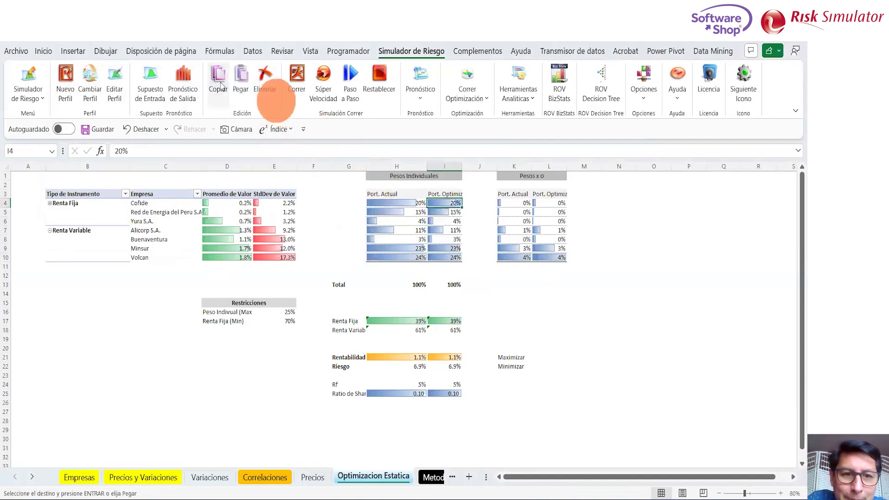
{"action": "left_click_drag", "start_coordinate": [445, 212], "coordinate": [451, 259]}
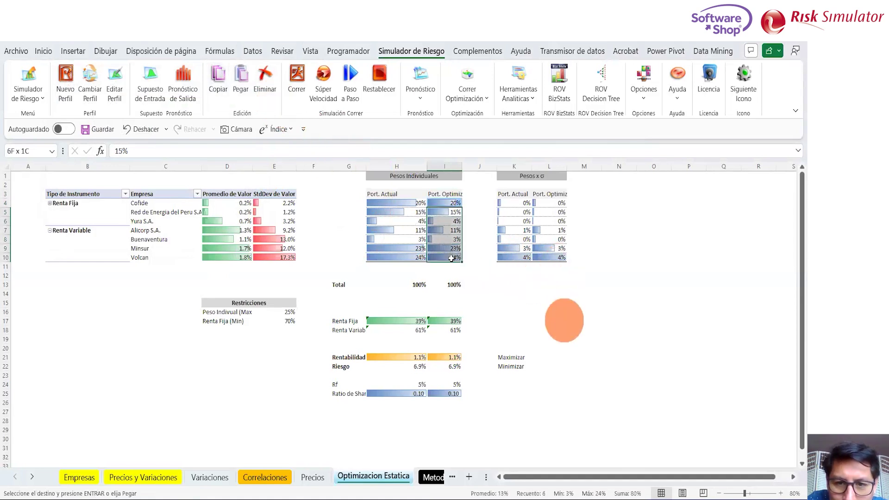
{"action": "left_click", "coordinate": [240, 82]}
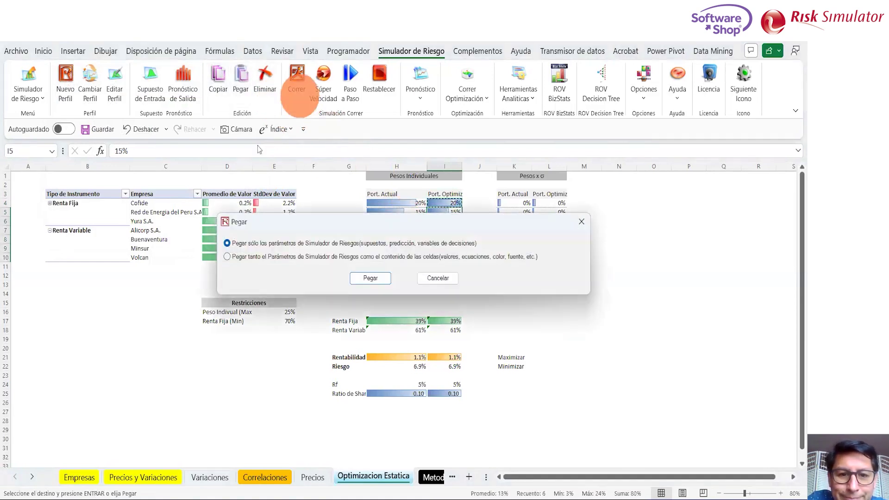
{"action": "left_click", "coordinate": [366, 278]}
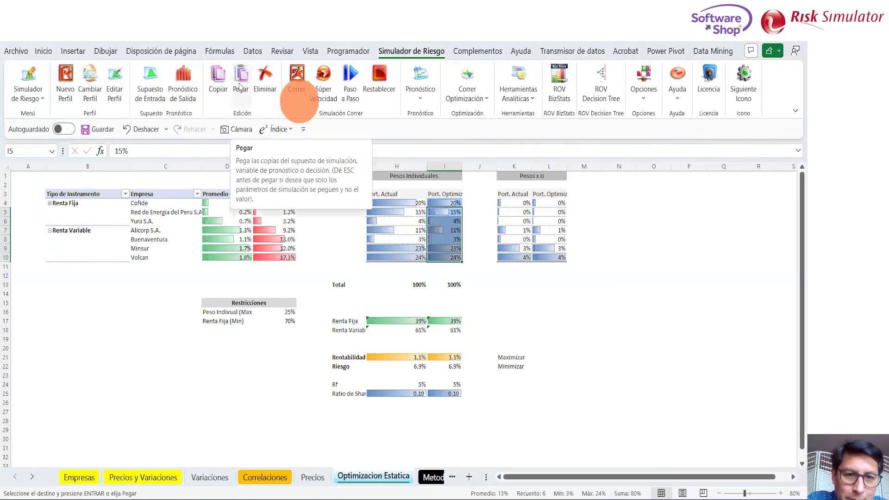
{"action": "left_click", "coordinate": [475, 249]}
{"action": "key", "text": "Escape"}
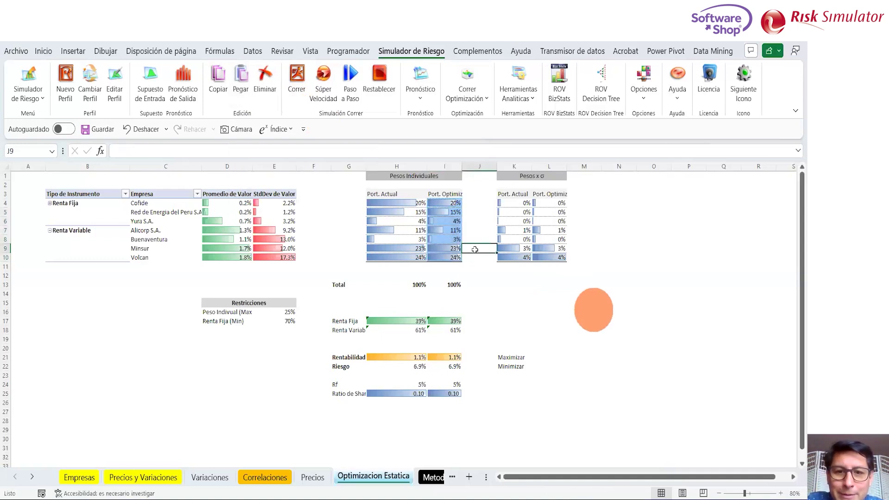
Step: Add an optimization constraint requiring the optimized portfolio's total weight in cell I13 to equal 1
{"action": "left_click", "coordinate": [480, 109]}
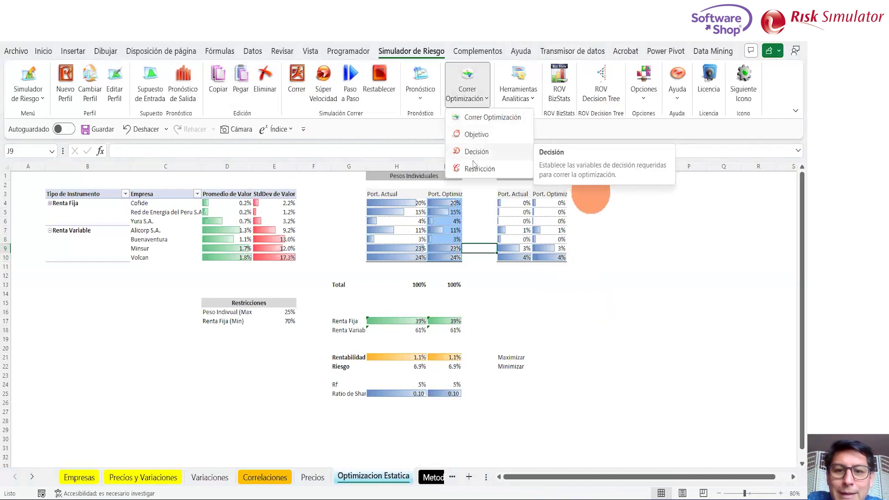
{"action": "left_click", "coordinate": [473, 170]}
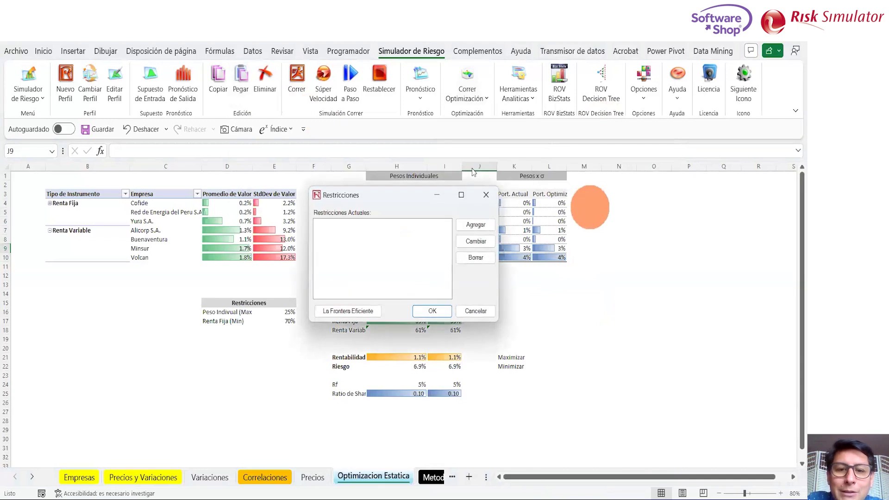
{"action": "left_click", "coordinate": [473, 225]}
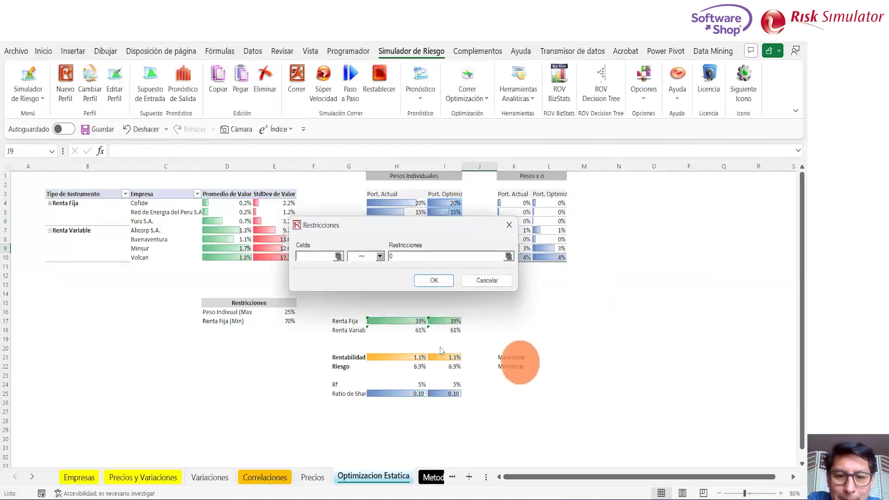
{"action": "left_click_drag", "start_coordinate": [435, 223], "coordinate": [234, 187]}
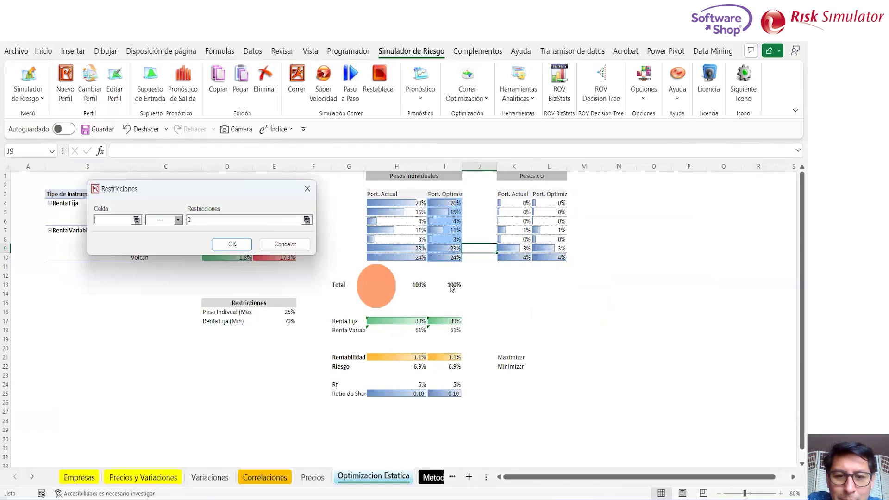
{"action": "left_click", "coordinate": [136, 220]}
{"action": "left_click", "coordinate": [444, 284]}
{"action": "left_click", "coordinate": [250, 285]}
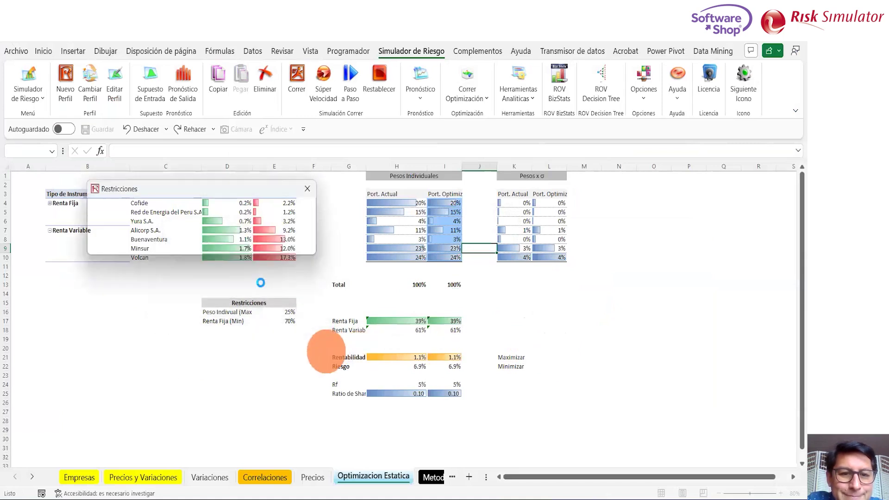
{"action": "left_click", "coordinate": [204, 218]}
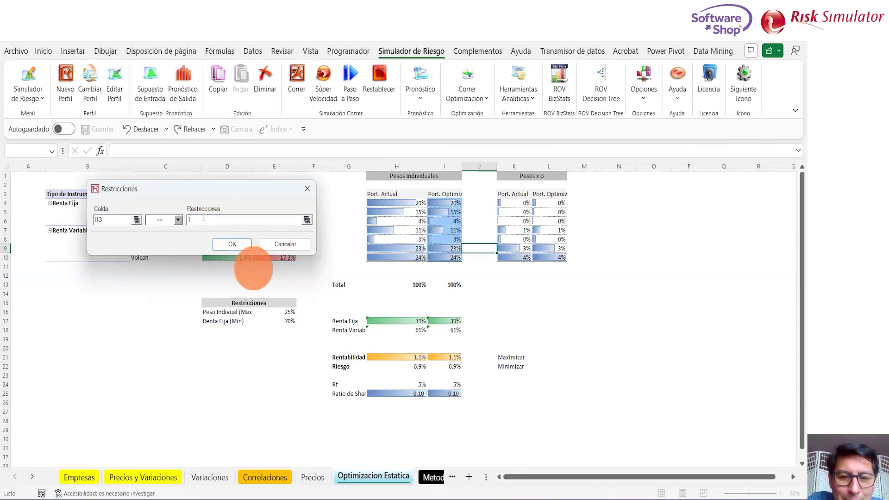
{"action": "type", "text": "1"}
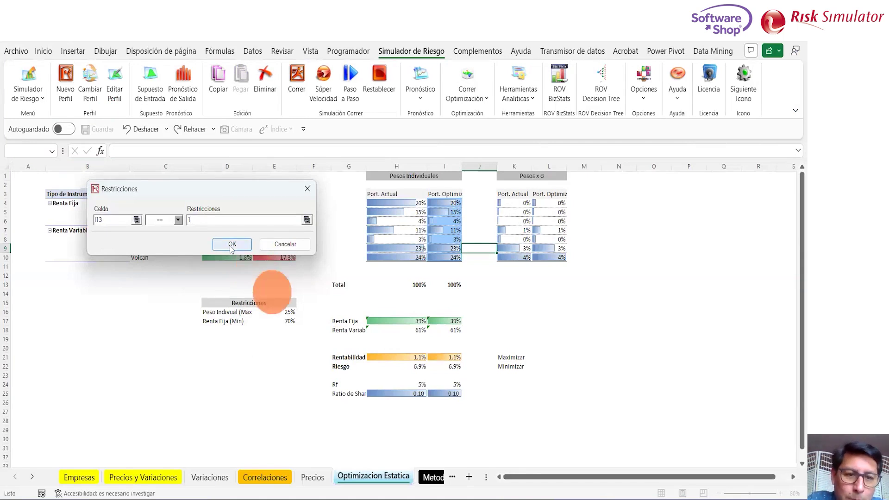
{"action": "left_click", "coordinate": [231, 244]}
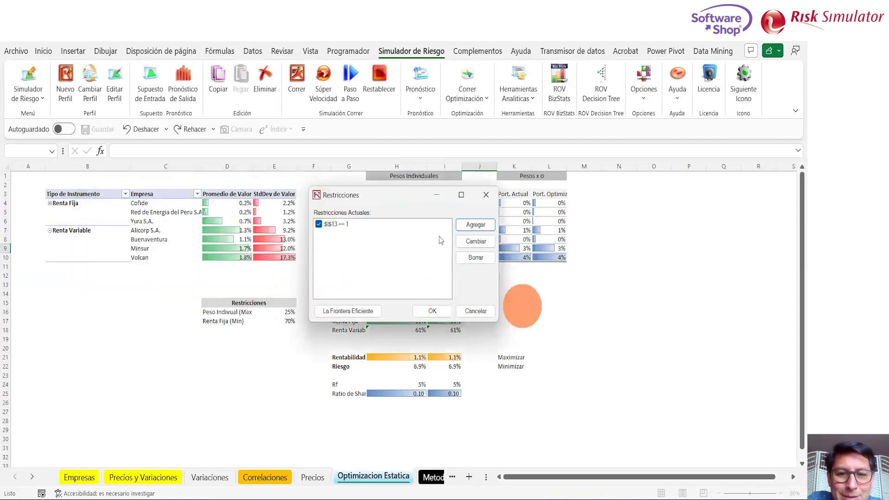
Step: Add a constraint that the optimized Renta Fija share in I17 is >= the minimum in cell E17, and accept the constraint list
{"action": "left_click_drag", "start_coordinate": [397, 199], "coordinate": [573, 152]}
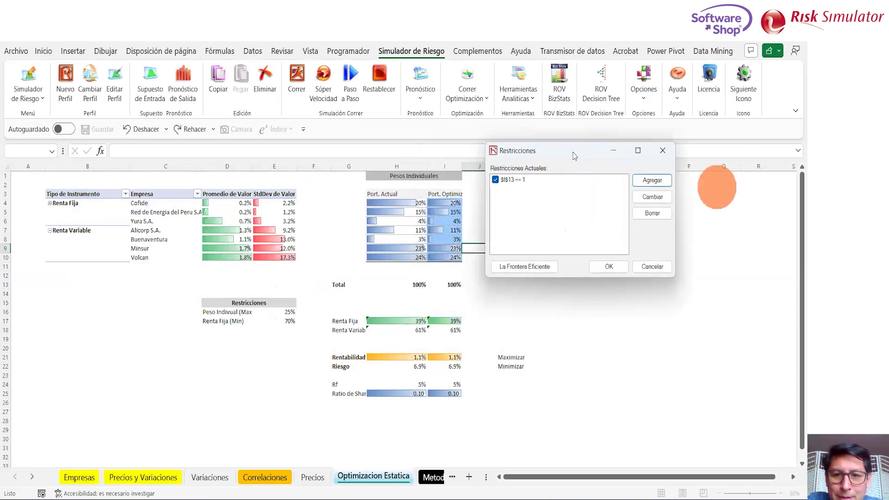
{"action": "left_click", "coordinate": [652, 181]}
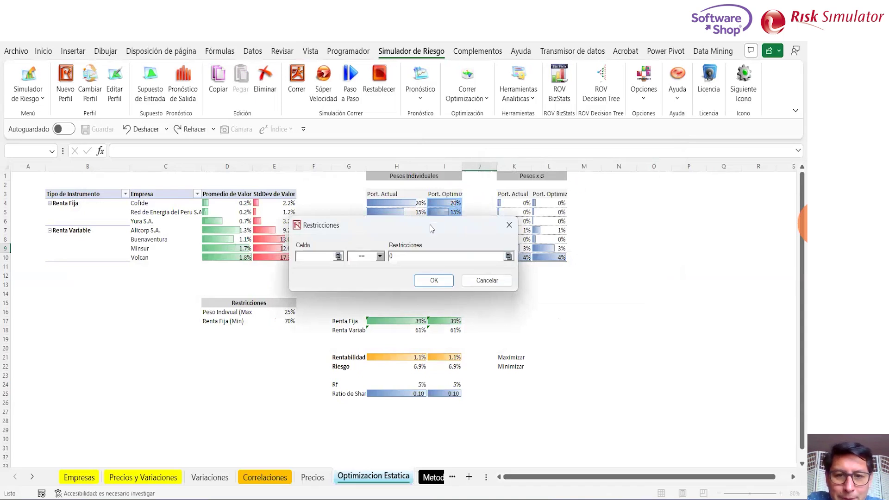
{"action": "left_click_drag", "start_coordinate": [430, 228], "coordinate": [423, 89]}
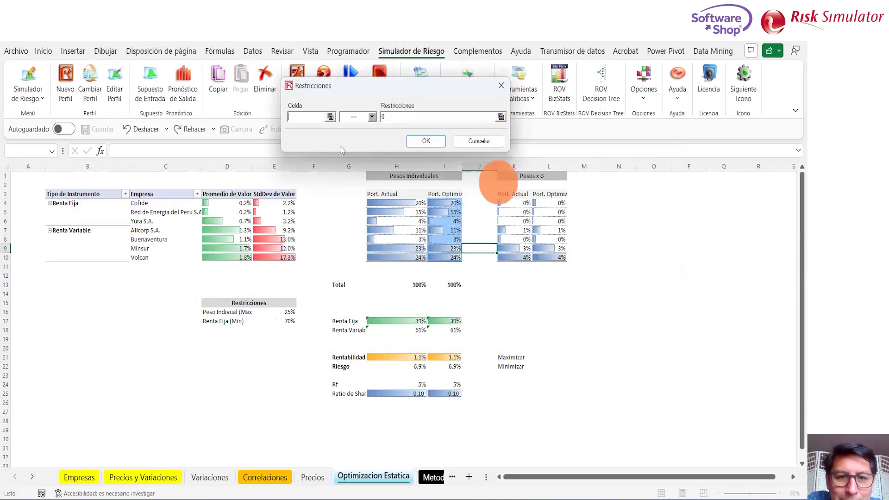
{"action": "key", "text": "alt+Tab"}
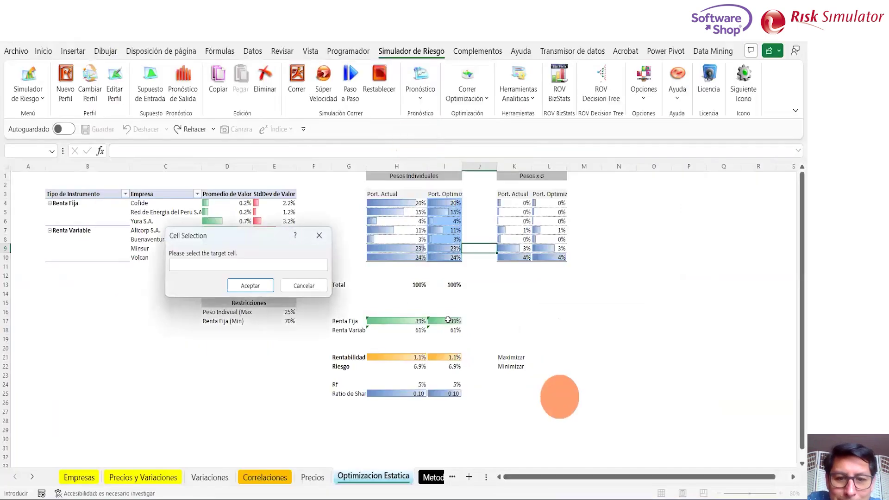
{"action": "left_click", "coordinate": [445, 321]}
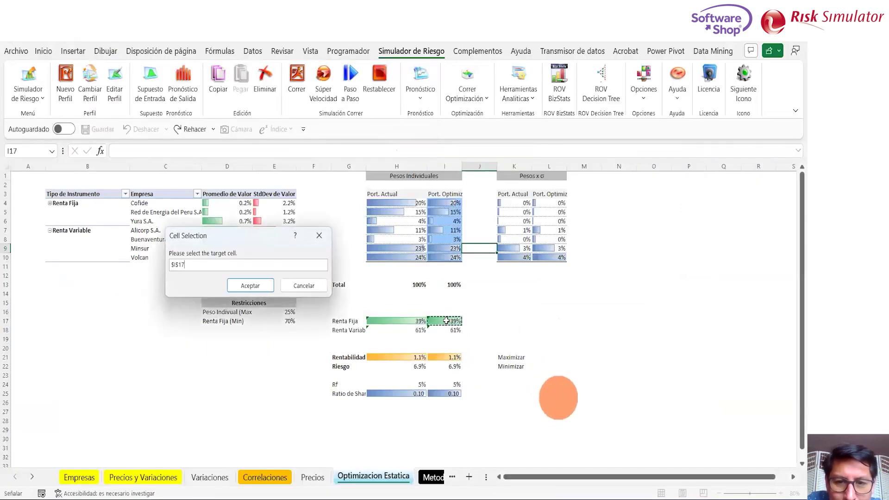
{"action": "left_click", "coordinate": [254, 286]}
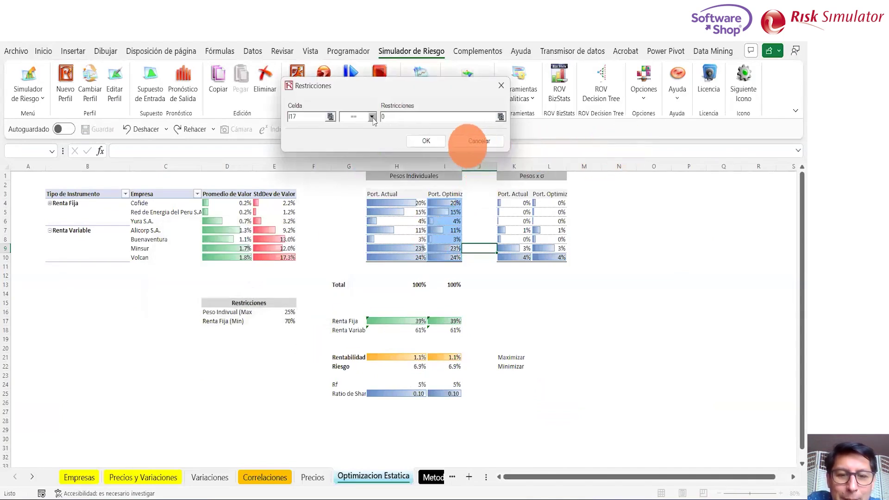
{"action": "left_click", "coordinate": [372, 117]}
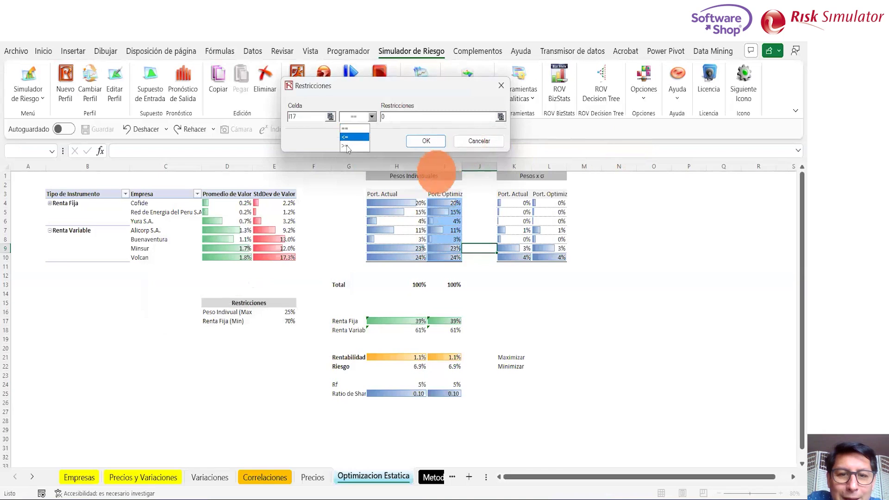
{"action": "left_click", "coordinate": [348, 146]}
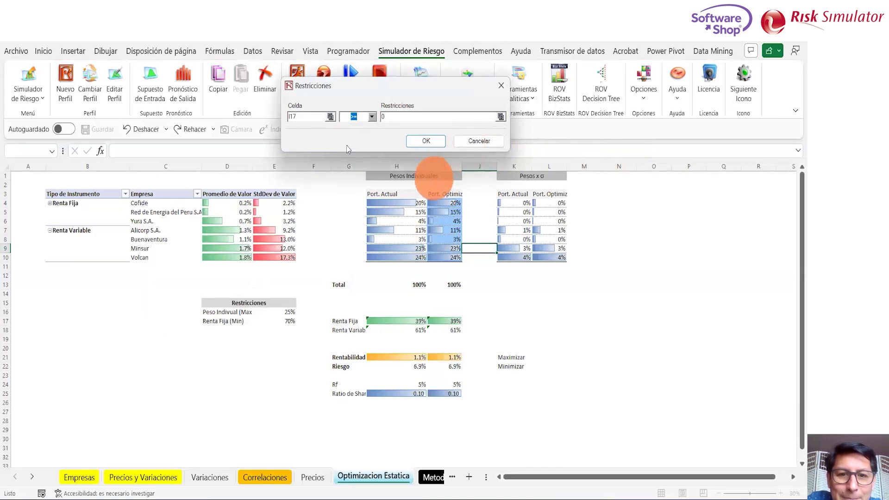
{"action": "left_click", "coordinate": [500, 117]}
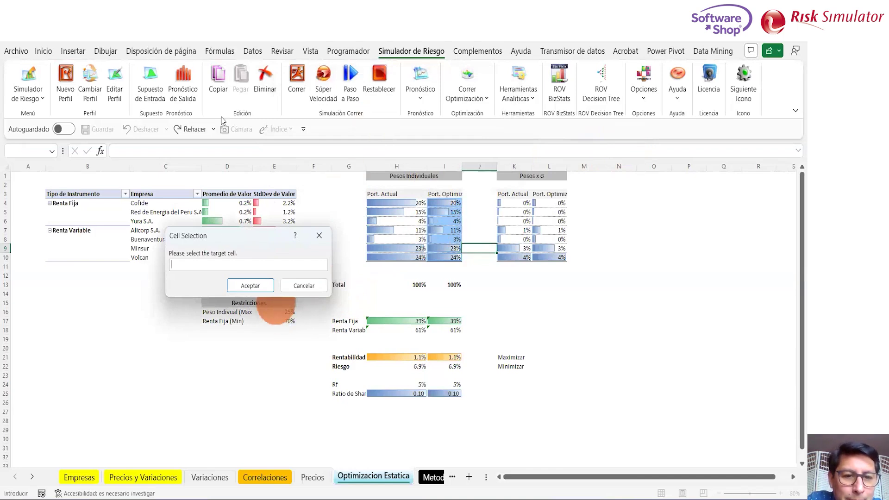
{"action": "left_click_drag", "start_coordinate": [226, 238], "coordinate": [222, 120]}
{"action": "left_click", "coordinate": [274, 321]}
{"action": "left_click", "coordinate": [239, 167]}
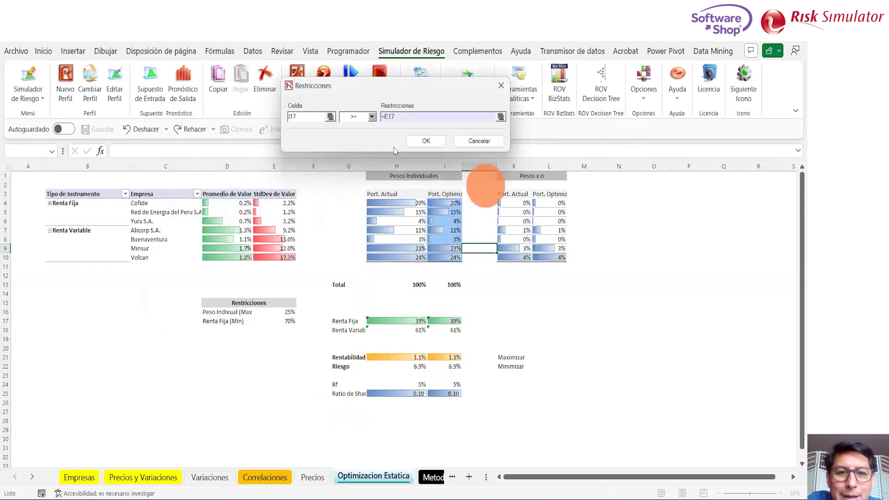
{"action": "left_click", "coordinate": [419, 140]}
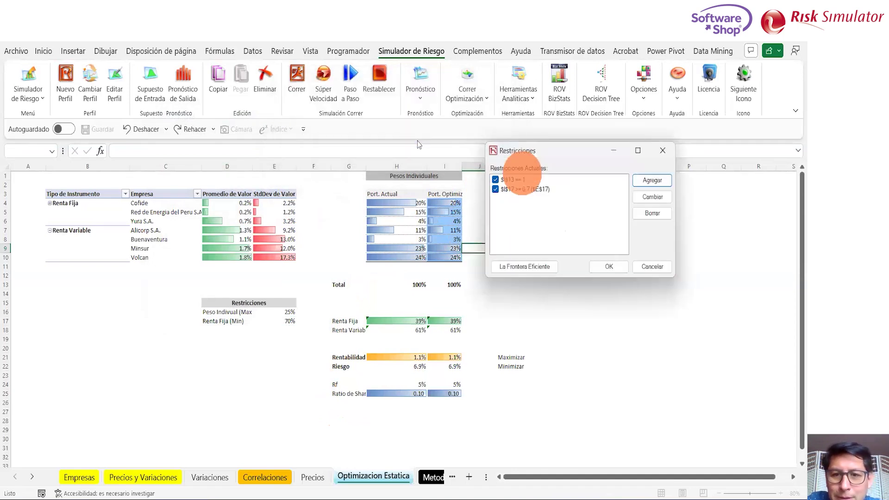
{"action": "left_click", "coordinate": [605, 269]}
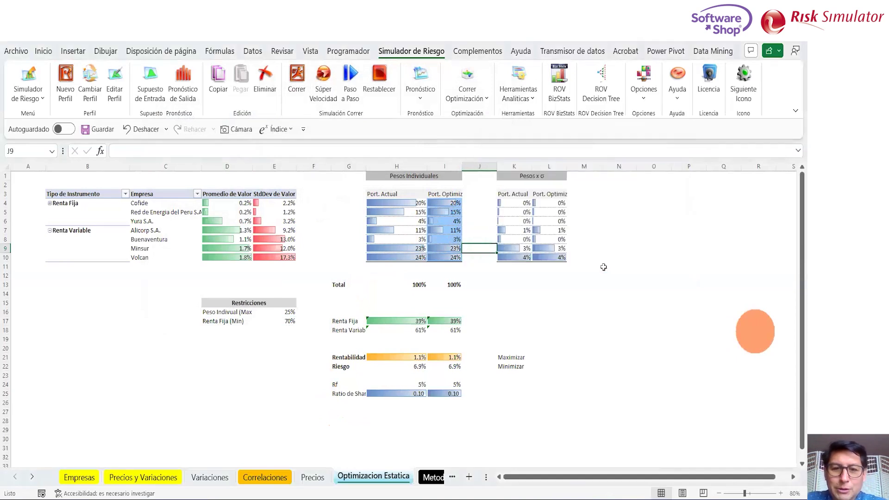
Step: Open the optimization run summary and move its dialog clear of the portfolio weight and result columns
{"action": "left_click", "coordinate": [484, 100]}
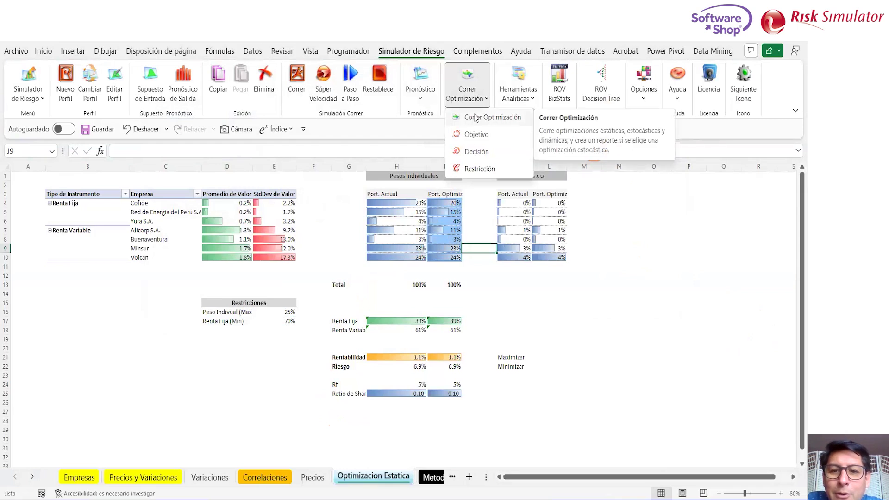
{"action": "left_click", "coordinate": [476, 118]}
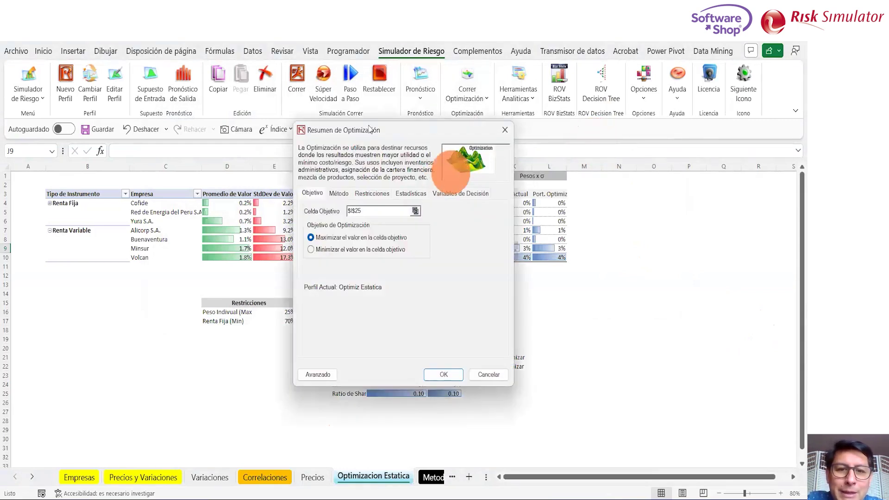
{"action": "left_click_drag", "start_coordinate": [369, 129], "coordinate": [247, 147]}
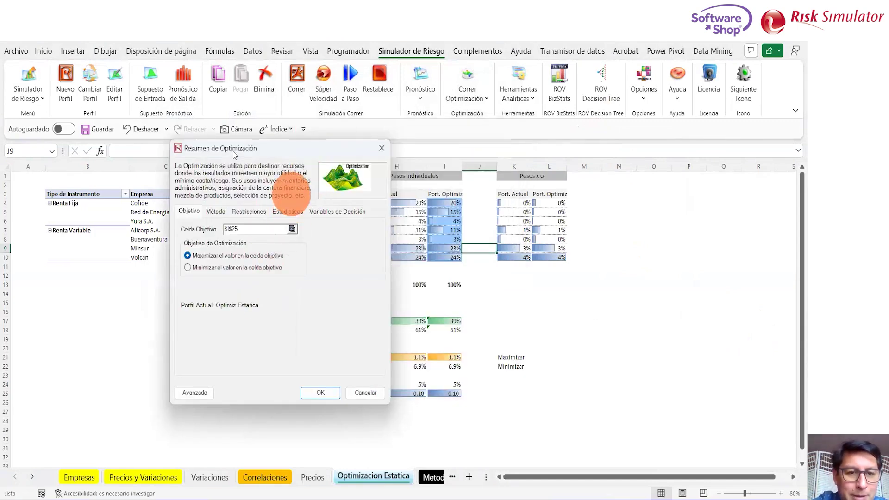
{"action": "left_click_drag", "start_coordinate": [234, 152], "coordinate": [174, 148]}
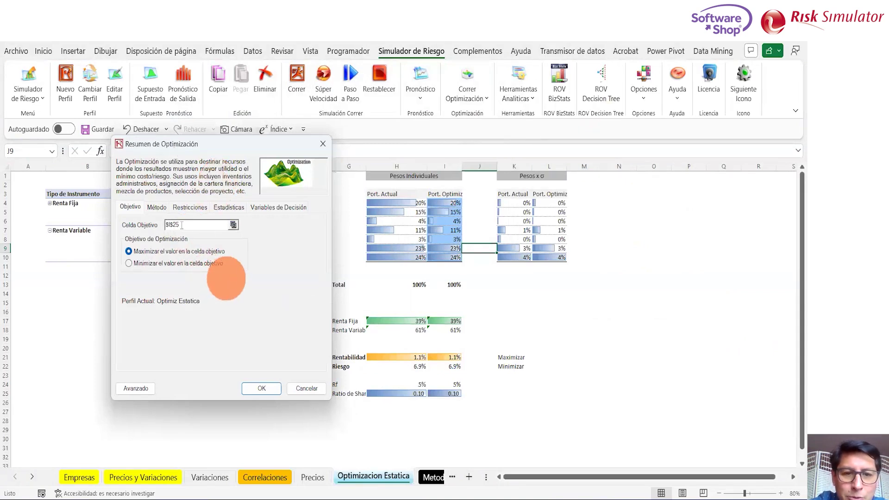
Step: Review the method, constraints, statistics and decision variable ranges in the optimization summary
{"action": "left_click", "coordinate": [157, 209]}
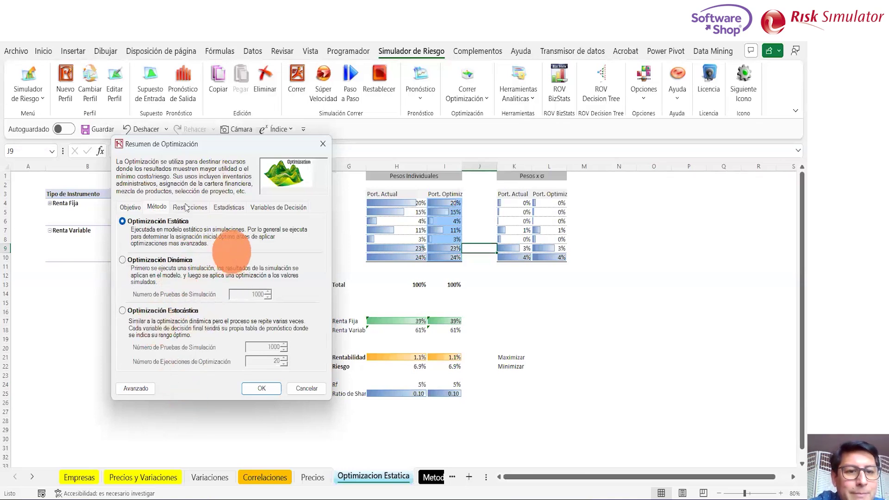
{"action": "left_click", "coordinate": [187, 208]}
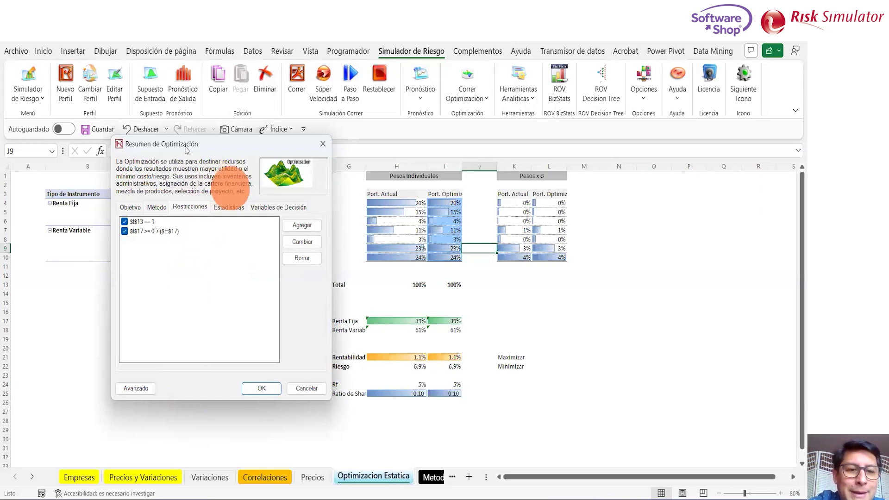
{"action": "left_click_drag", "start_coordinate": [186, 148], "coordinate": [175, 169]}
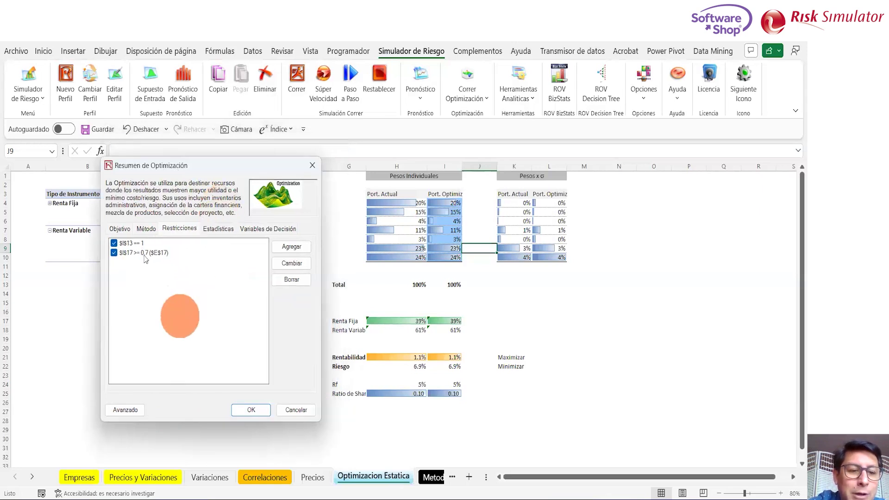
{"action": "left_click", "coordinate": [222, 230]}
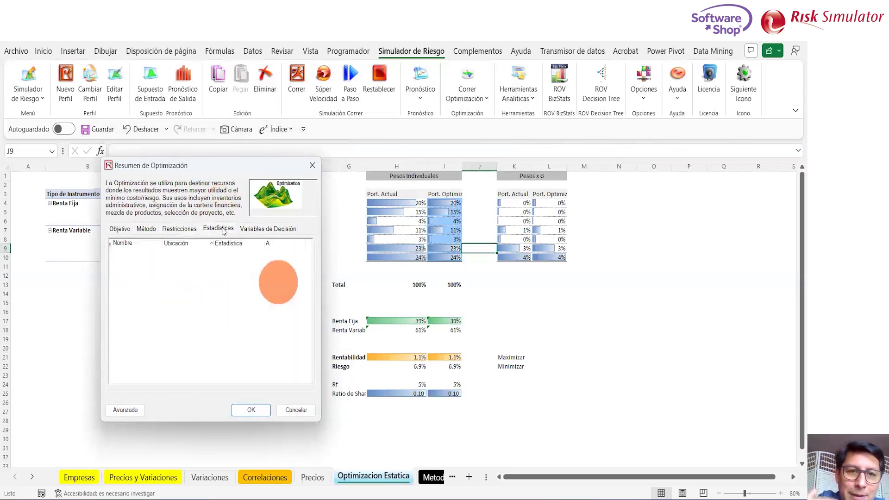
{"action": "left_click", "coordinate": [257, 229]}
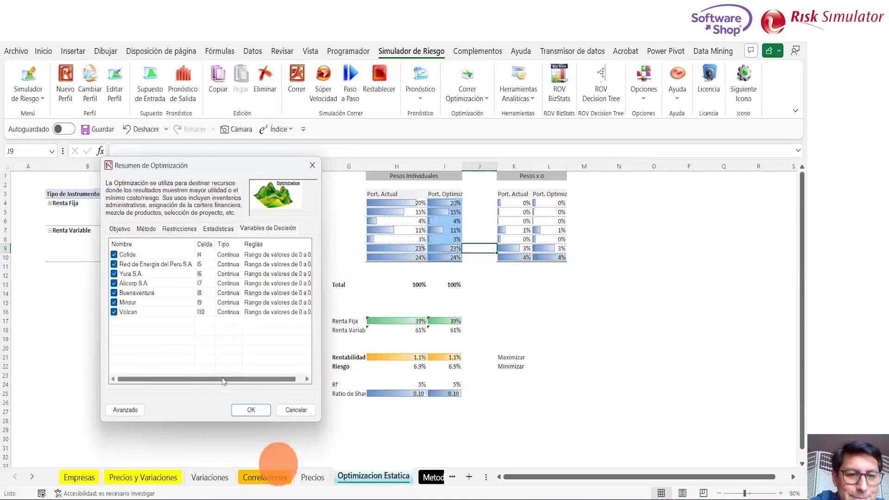
{"action": "left_click_drag", "start_coordinate": [235, 379], "coordinate": [241, 378]}
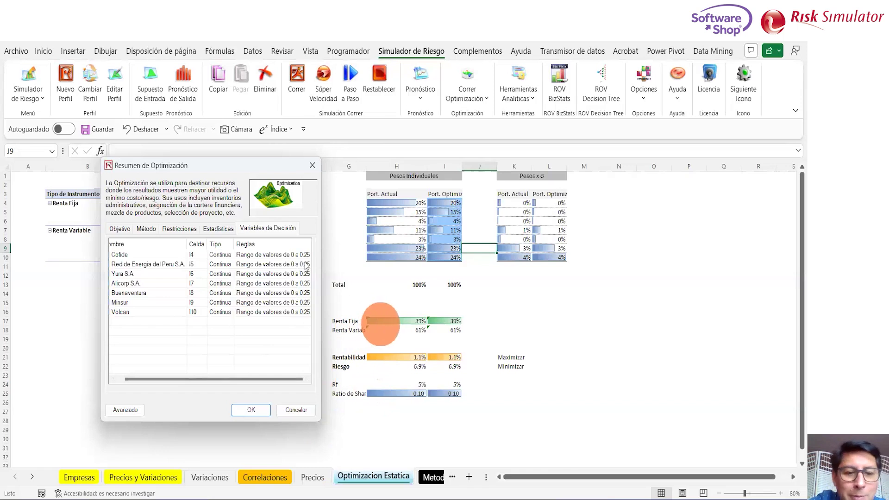
Step: Run the static optimization, check the result report through its summary, and replace the decision variables with the optimized values
{"action": "left_click", "coordinate": [250, 411]}
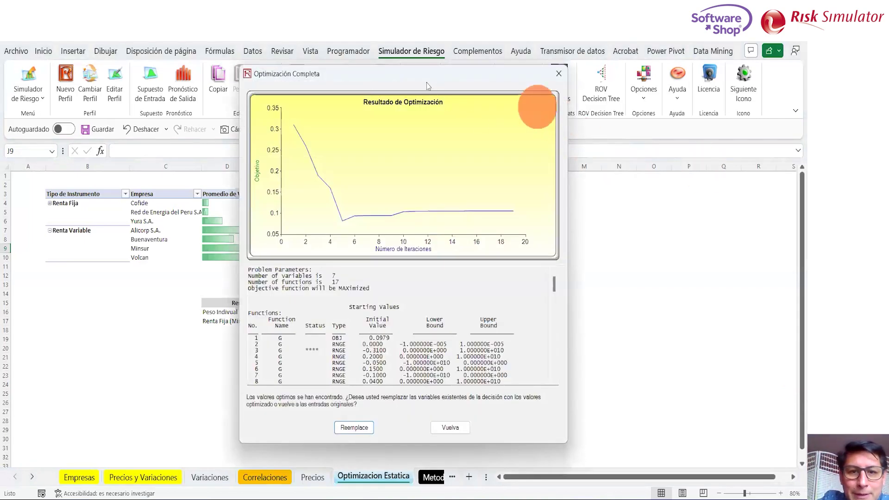
{"action": "left_click_drag", "start_coordinate": [335, 67], "coordinate": [243, 51]}
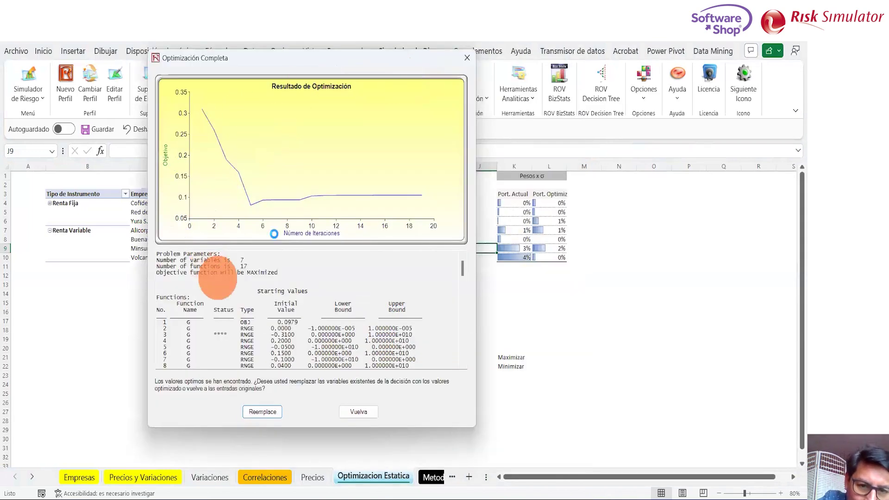
{"action": "left_click_drag", "start_coordinate": [463, 273], "coordinate": [458, 368]}
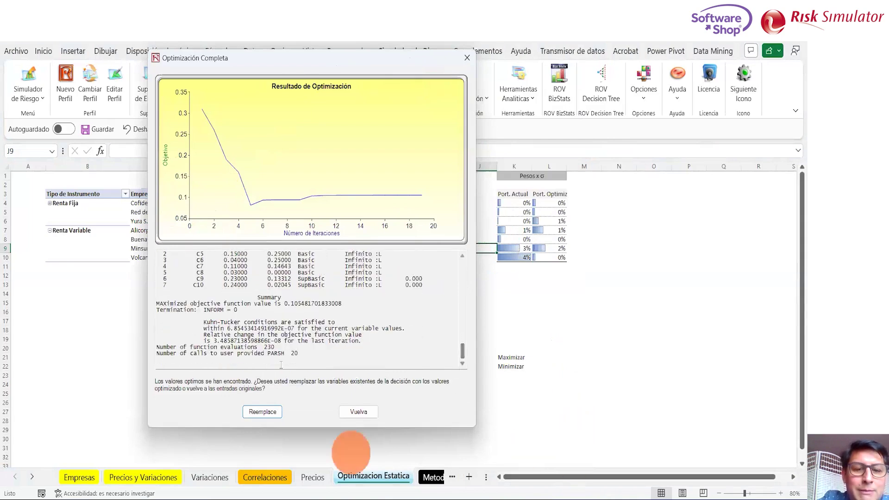
{"action": "left_click", "coordinate": [255, 413]}
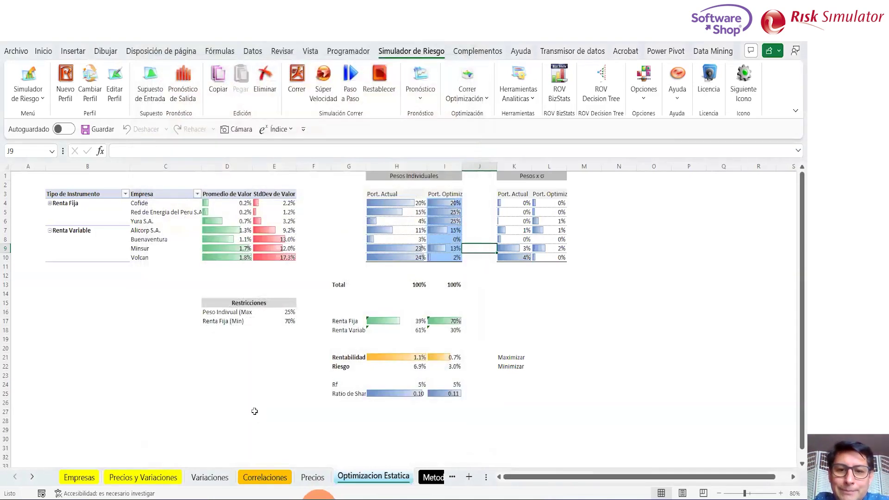
Step: Examine the optimized weights in I4:I10 and compare the Renta Fija share of both portfolios in row 17
{"action": "left_click_drag", "start_coordinate": [449, 203], "coordinate": [451, 258]}
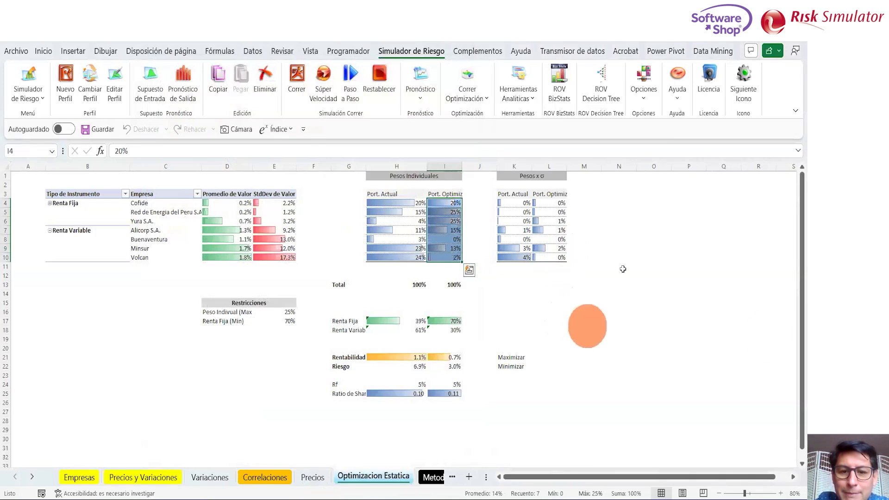
{"action": "left_click", "coordinate": [622, 268]}
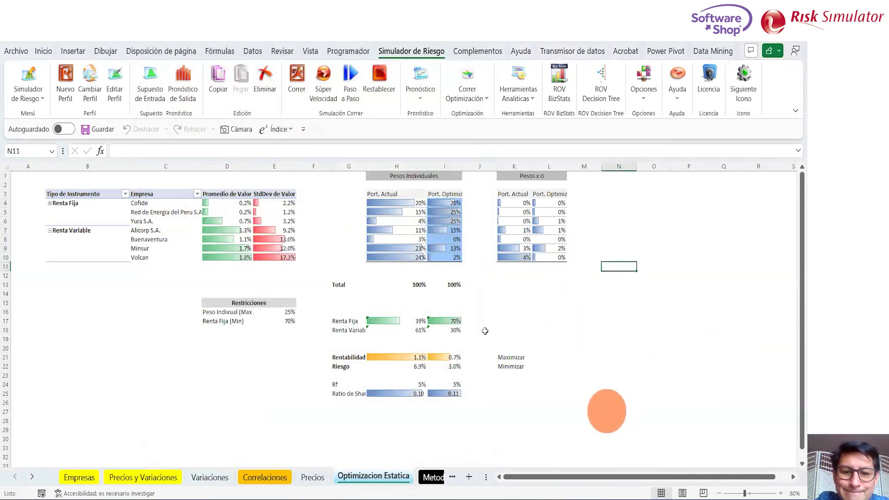
{"action": "left_click", "coordinate": [451, 321]}
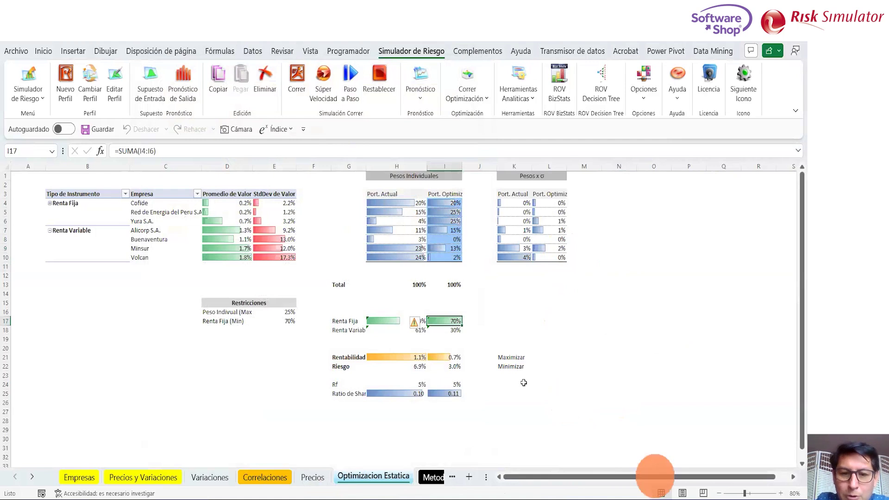
{"action": "key", "text": "Left"}
{"action": "key", "text": "Left"}
{"action": "key", "text": "shift+Right"}
{"action": "key", "text": "shift+Right"}
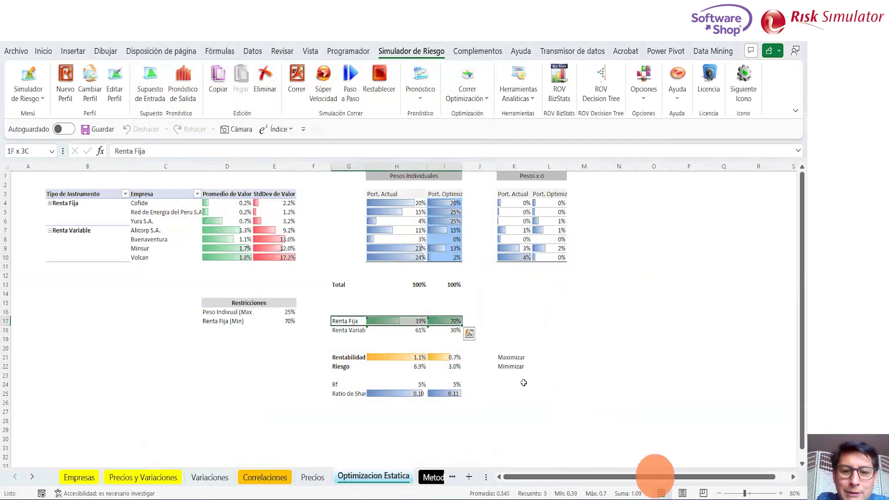
Step: Examine the optimized portfolio's return in I21 and its risk in I22
{"action": "key", "text": "Right"}
{"action": "key", "text": "Right"}
{"action": "key", "text": "Down"}
{"action": "key", "text": "Down"}
{"action": "key", "text": "Down"}
{"action": "key", "text": "Down"}
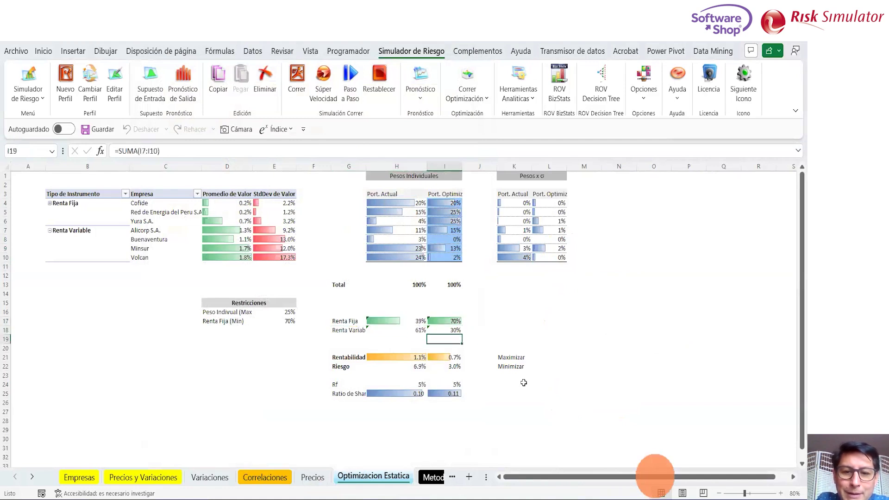
{"action": "key", "text": "Down"}
{"action": "key", "text": "Up"}
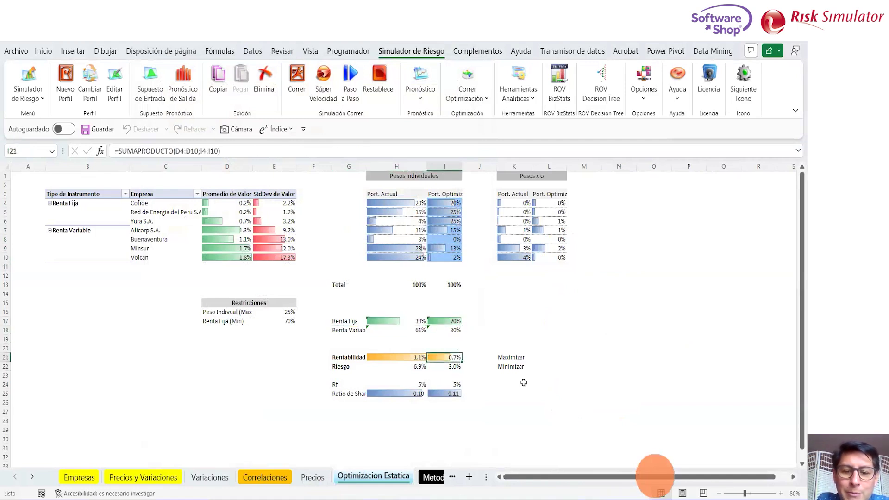
{"action": "key", "text": "Down"}
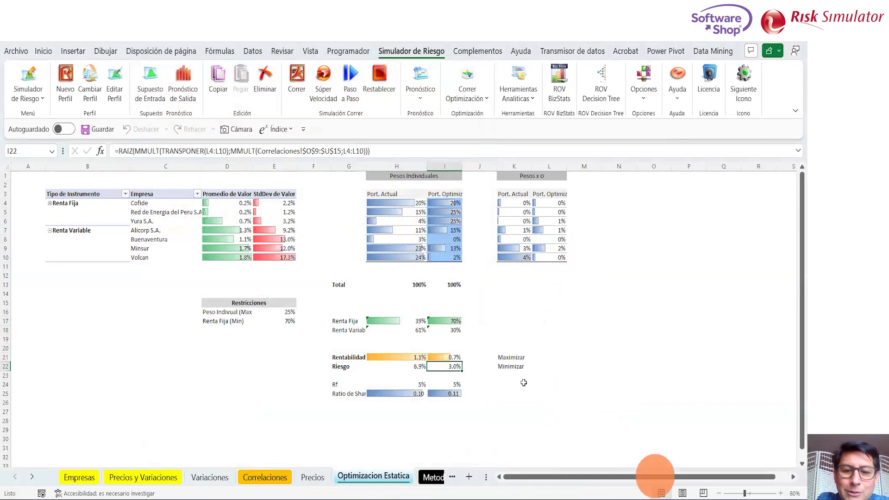
{"action": "key", "text": "Up"}
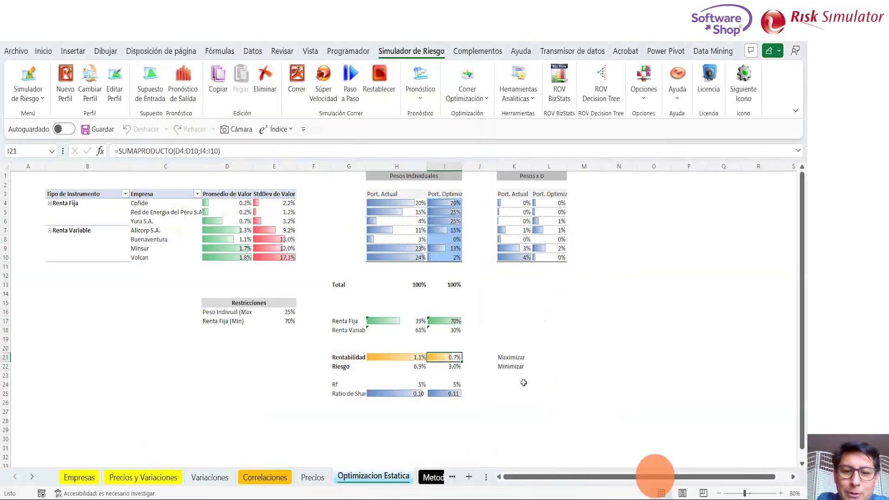
Step: Compare the Sharpe ratio of the current and optimized portfolios in row 25
{"action": "key", "text": "Down"}
{"action": "key", "text": "Down"}
{"action": "key", "text": "Down"}
{"action": "key", "text": "Down"}
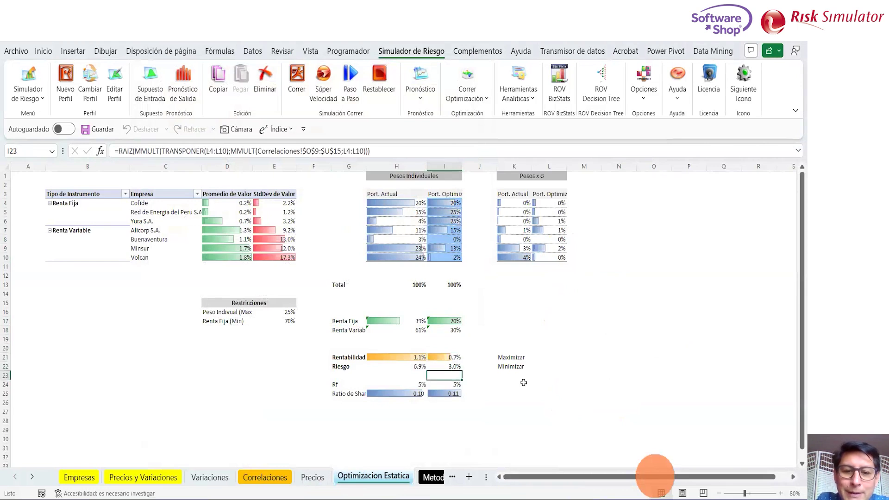
{"action": "key", "text": "Left"}
{"action": "key", "text": "Left"}
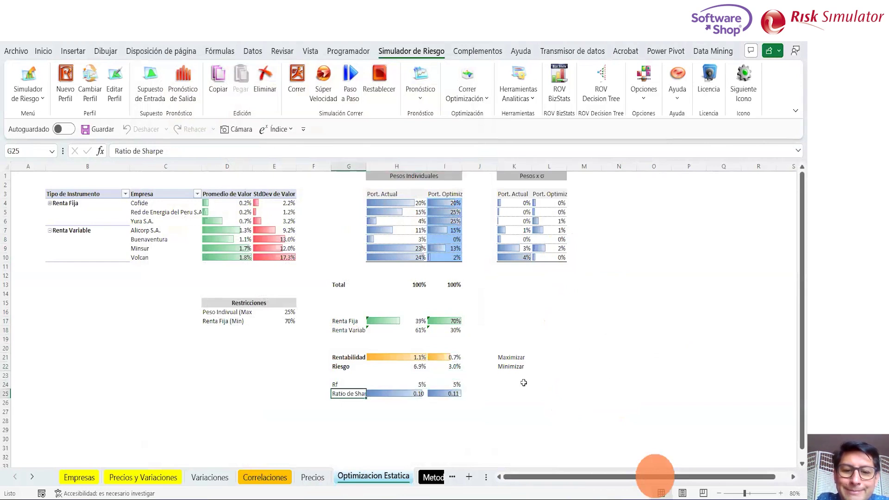
{"action": "key", "text": "shift+Right"}
{"action": "key", "text": "shift+Right"}
Step: Return to rows 17 and 18 to check the Renta Fija and Renta Variable shares of the current and optimized portfolios
{"action": "key", "text": "Up"}
{"action": "key", "text": "Up"}
{"action": "key", "text": "Up"}
{"action": "key", "text": "Up"}
{"action": "key", "text": "Up"}
{"action": "key", "text": "Up"}
{"action": "key", "text": "Up"}
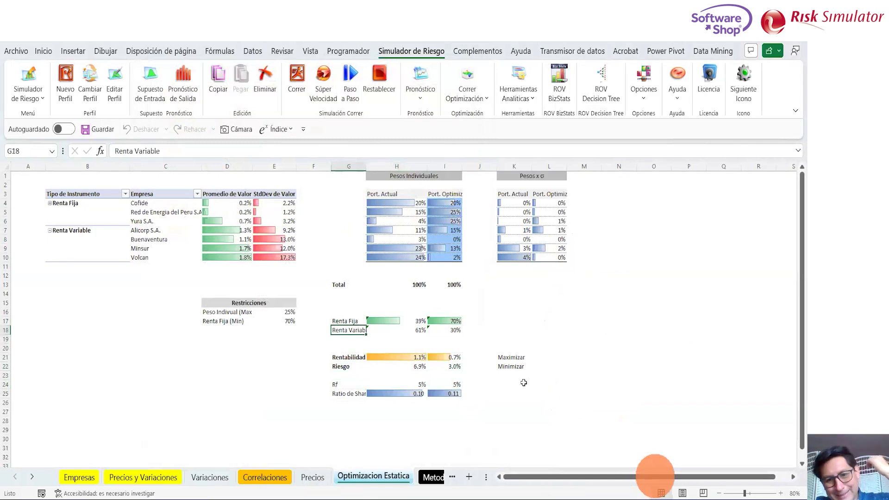
{"action": "key", "text": "Up"}
{"action": "key", "text": "shift+Right"}
{"action": "key", "text": "shift+Right"}
{"action": "key", "text": "Right"}
{"action": "key", "text": "Left"}
{"action": "key", "text": "shift+Right"}
{"action": "key", "text": "shift+Right"}
{"action": "key", "text": "shift+Right"}
{"action": "key", "text": "shift+Left"}
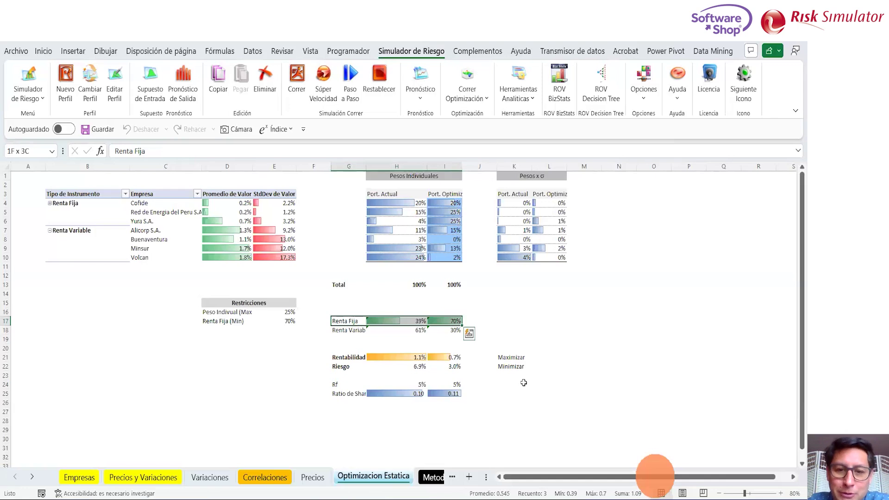
{"action": "key", "text": "shift+Left"}
{"action": "key", "text": "shift+Left"}
{"action": "key", "text": "shift+Right"}
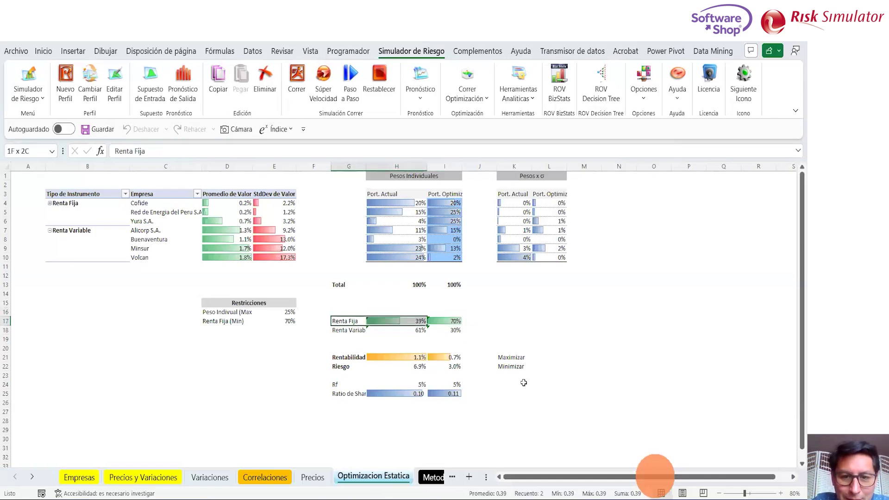
{"action": "key", "text": "shift+Down"}
{"action": "key", "text": "shift+Down"}
{"action": "key", "text": "shift+Up"}
Step: Examine the current portfolio's weights, total and instrument shares by selecting H4:H18
{"action": "key", "text": "Up"}
{"action": "key", "text": "Up"}
{"action": "key", "text": "Up"}
{"action": "key", "text": "Up"}
{"action": "key", "text": "Up"}
{"action": "key", "text": "Up"}
{"action": "key", "text": "Up"}
{"action": "key", "text": "Up"}
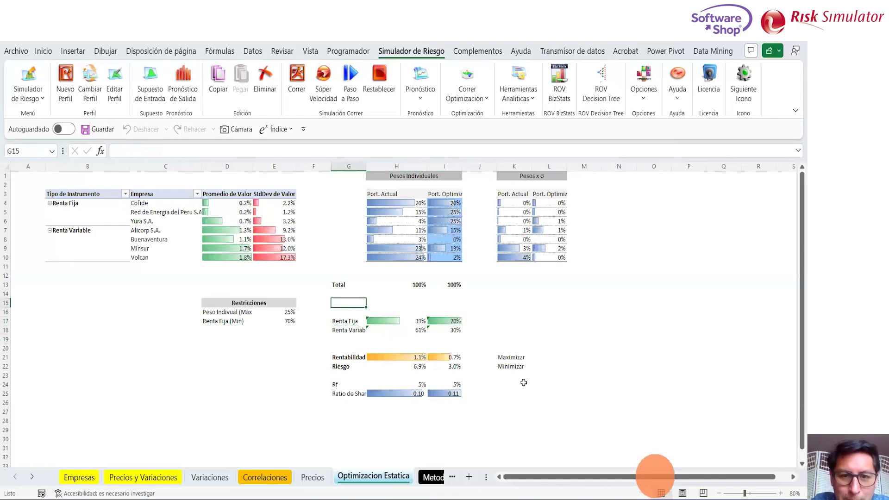
{"action": "key", "text": "Right"}
{"action": "key", "text": "Up"}
{"action": "key", "text": "Up"}
{"action": "key", "text": "Up"}
{"action": "key", "text": "Up"}
{"action": "key", "text": "Up"}
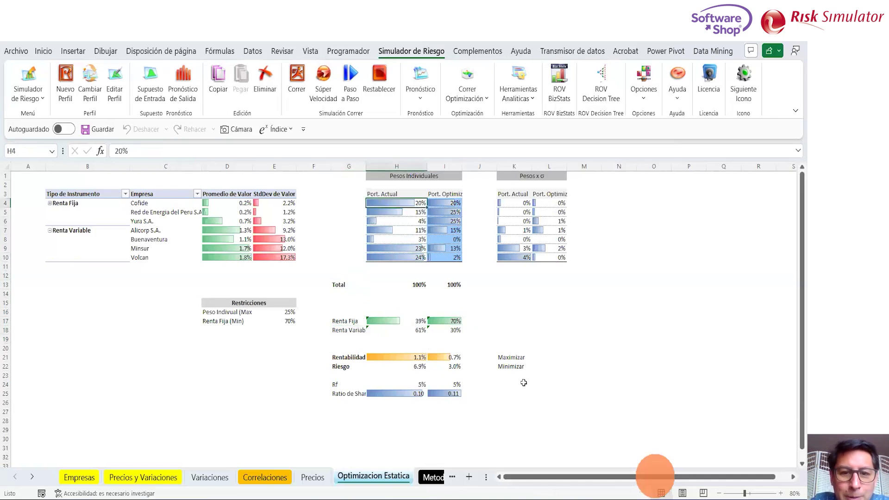
{"action": "key", "text": "shift+Down"}
{"action": "key", "text": "shift+Down"}
{"action": "key", "text": "shift+Down"}
{"action": "key", "text": "shift+Down"}
{"action": "key", "text": "shift+Down"}
{"action": "key", "text": "shift+Down"}
{"action": "key", "text": "shift+Down"}
{"action": "key", "text": "shift+Down"}
{"action": "key", "text": "shift+Down"}
{"action": "key", "text": "shift+Down"}
{"action": "key", "text": "shift+Down"}
{"action": "key", "text": "shift+Down"}
{"action": "key", "text": "shift+Down"}
{"action": "key", "text": "shift+Down"}
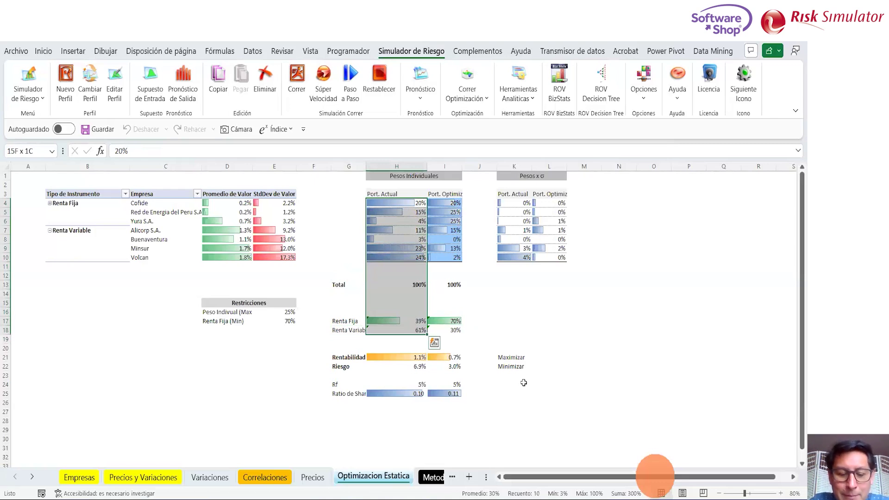
Step: Examine the optimized portfolio's weights and their total by selecting I4:I13
{"action": "key", "text": "Right"}
{"action": "key", "text": "shift+Down"}
{"action": "key", "text": "shift+Down"}
{"action": "key", "text": "shift+Down"}
{"action": "key", "text": "shift+Down"}
{"action": "key", "text": "shift+Down"}
{"action": "key", "text": "shift+Down"}
{"action": "key", "text": "shift+Down"}
{"action": "key", "text": "shift+Down"}
{"action": "key", "text": "shift+Down"}
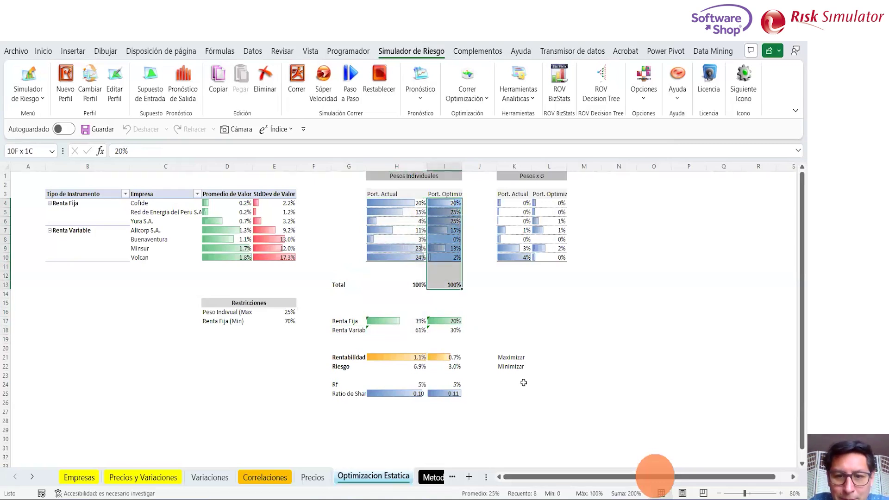
Step: Check the optimized portfolio's Sharpe ratio in I25 against its return in I21
{"action": "key", "text": "Down"}
{"action": "key", "text": "Down"}
{"action": "key", "text": "Down"}
{"action": "key", "text": "Down"}
{"action": "key", "text": "Down"}
{"action": "key", "text": "Down"}
{"action": "key", "text": "Down"}
{"action": "key", "text": "Down"}
{"action": "key", "text": "Down"}
{"action": "key", "text": "Down"}
{"action": "key", "text": "Down"}
{"action": "key", "text": "Down"}
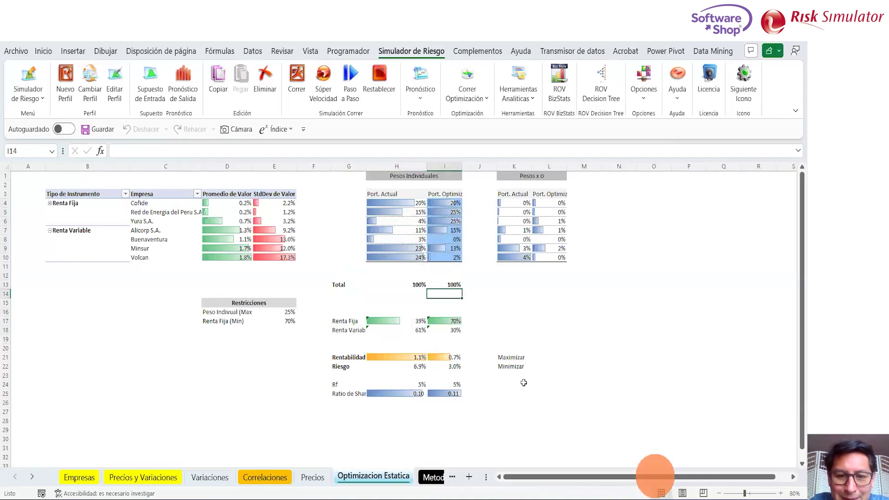
{"action": "key", "text": "Down"}
{"action": "key", "text": "Down"}
{"action": "key", "text": "Down"}
{"action": "key", "text": "Down"}
{"action": "key", "text": "Down"}
{"action": "key", "text": "Down"}
{"action": "key", "text": "Down"}
{"action": "key", "text": "Down"}
{"action": "key", "text": "Down"}
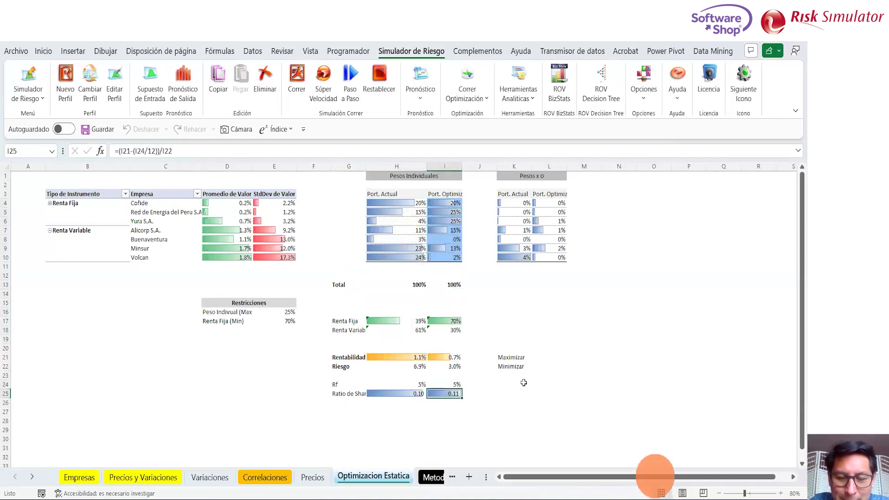
{"action": "key", "text": "Up"}
{"action": "key", "text": "Up"}
{"action": "key", "text": "Up"}
{"action": "key", "text": "Up"}
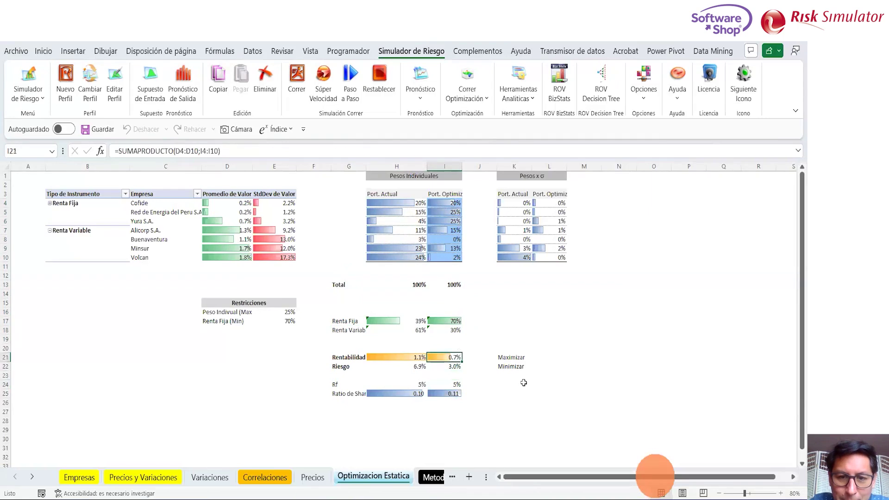
{"action": "key", "text": "Down"}
{"action": "key", "text": "Down"}
{"action": "key", "text": "Down"}
{"action": "key", "text": "Down"}
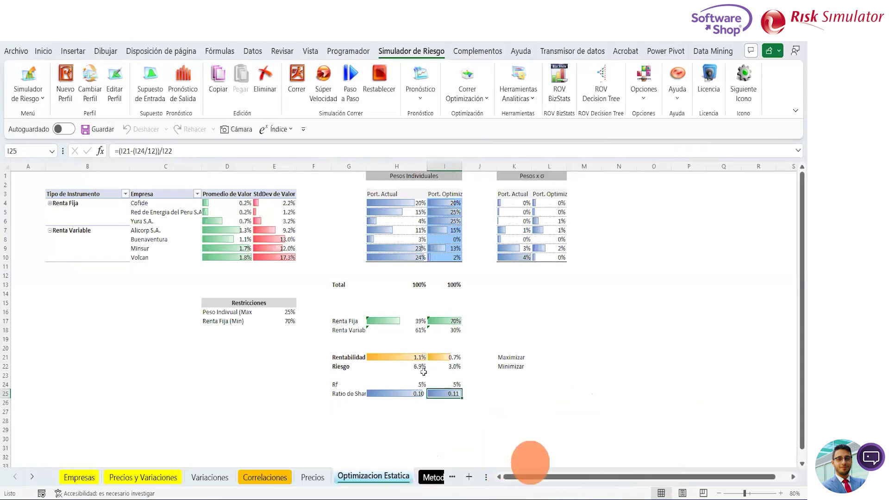
{"action": "key", "text": "super+a"}
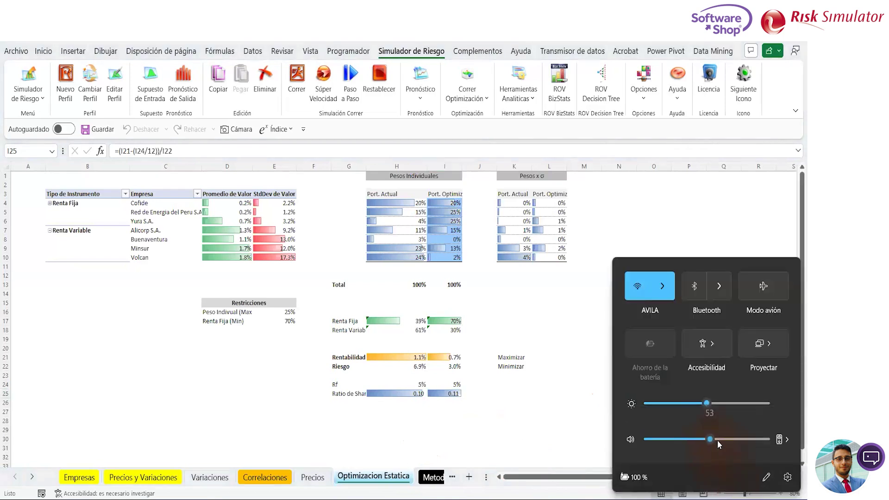
{"action": "left_click", "coordinate": [580, 325]}
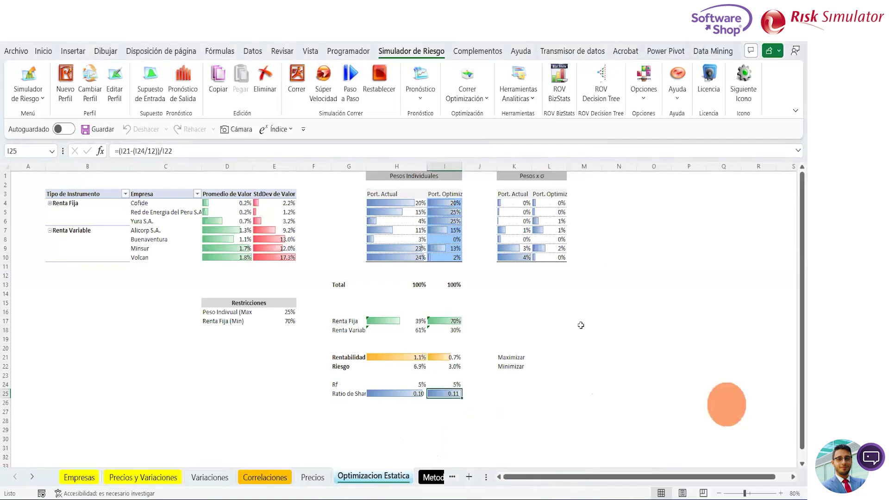
{"action": "left_click", "coordinate": [581, 326]}
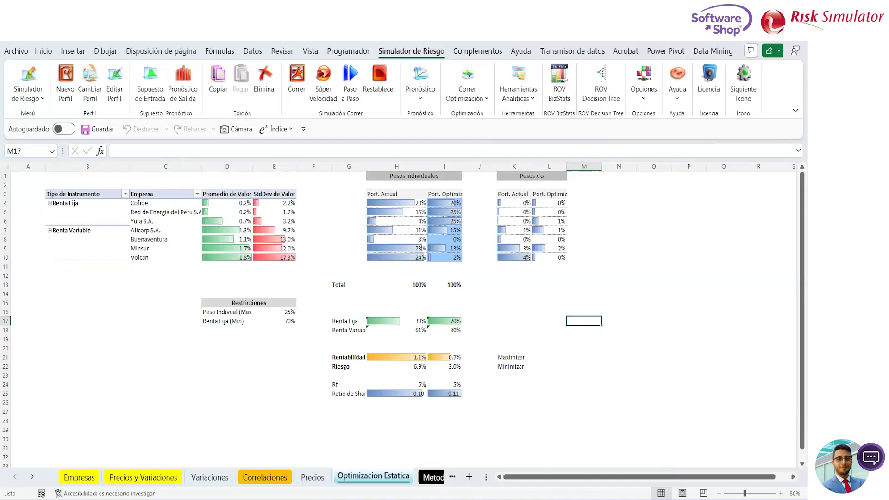
{"action": "left_click", "coordinate": [740, 494]}
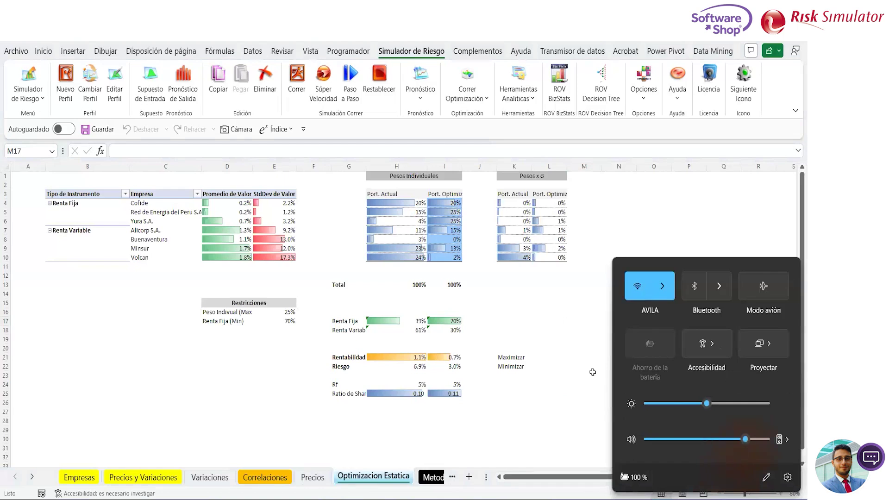
{"action": "left_click", "coordinate": [674, 176]}
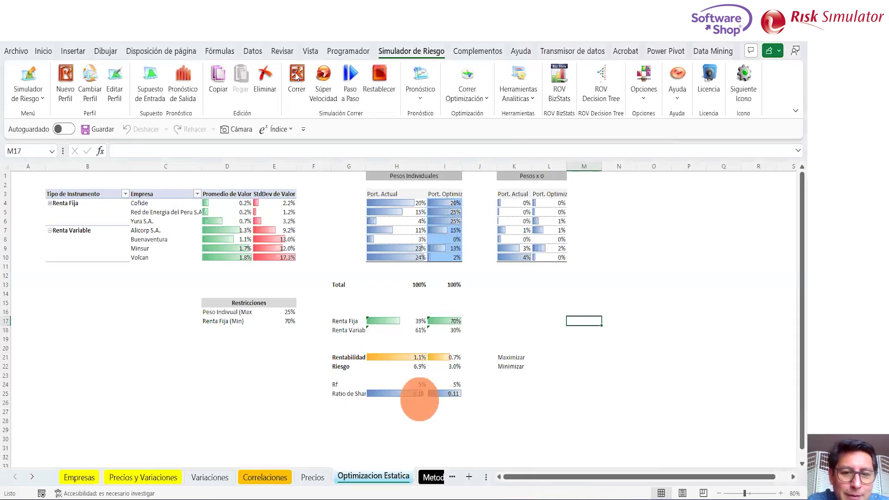
Step: Inspect the current portfolio's Sharpe ratio formula in H25, its return in H21 and the Rf rate in row 24
{"action": "left_click", "coordinate": [407, 394]}
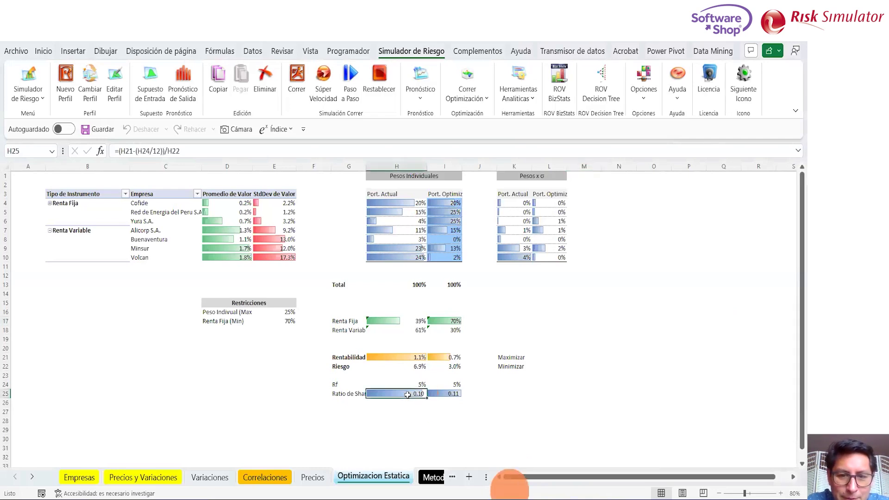
{"action": "double_click", "coordinate": [408, 395]}
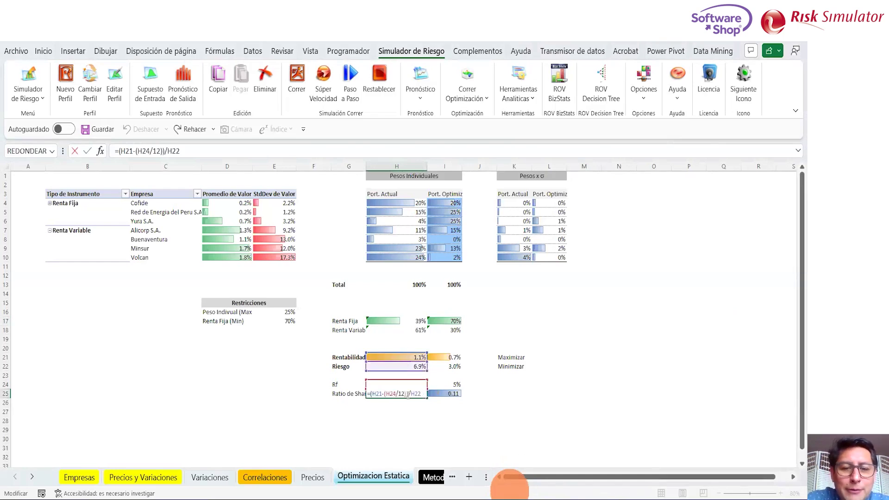
{"action": "key", "text": "Escape"}
{"action": "left_click", "coordinate": [403, 357]}
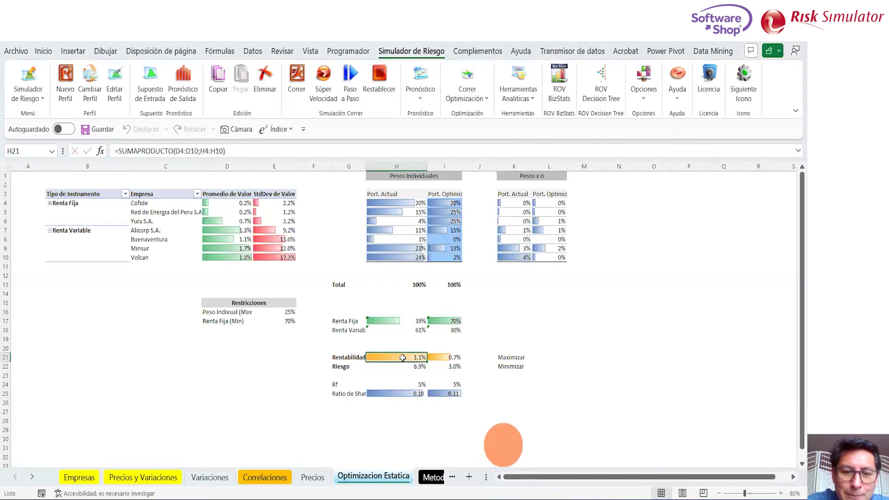
{"action": "key", "text": "Down"}
{"action": "key", "text": "Down"}
{"action": "key", "text": "Down"}
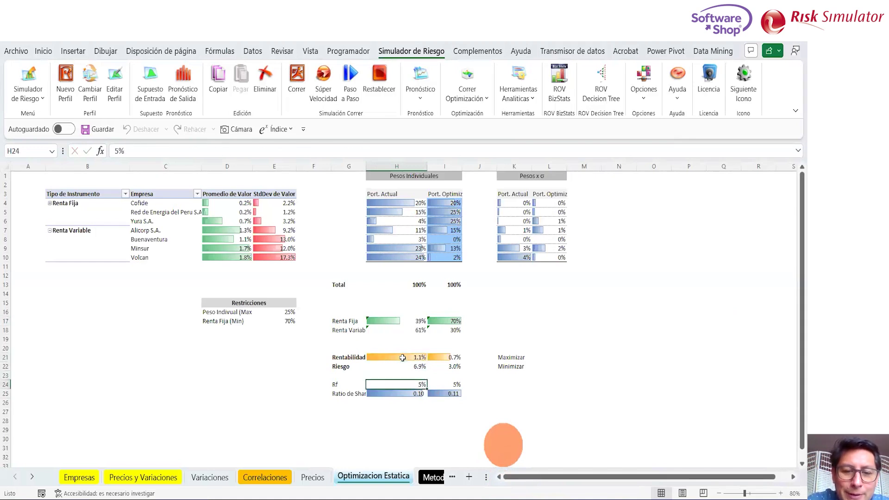
{"action": "key", "text": "Left"}
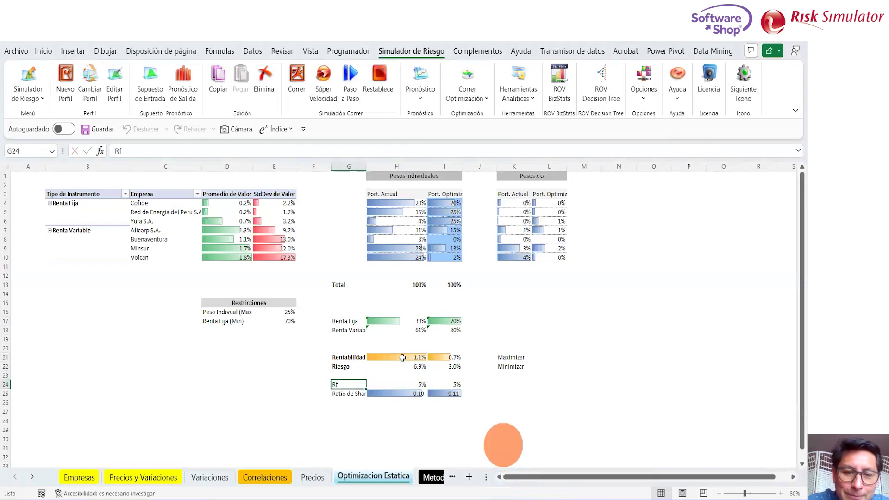
Step: Compare the current portfolio's return in H21 with the Rf rate in H24, returning to the Sharpe ratio in H25
{"action": "key", "text": "Right"}
{"action": "key", "text": "Up"}
{"action": "key", "text": "Up"}
{"action": "key", "text": "Up"}
{"action": "key", "text": "Down"}
{"action": "key", "text": "Down"}
{"action": "key", "text": "Down"}
{"action": "key", "text": "Up"}
{"action": "key", "text": "Up"}
{"action": "key", "text": "Up"}
{"action": "key", "text": "Down"}
{"action": "key", "text": "Down"}
{"action": "key", "text": "Down"}
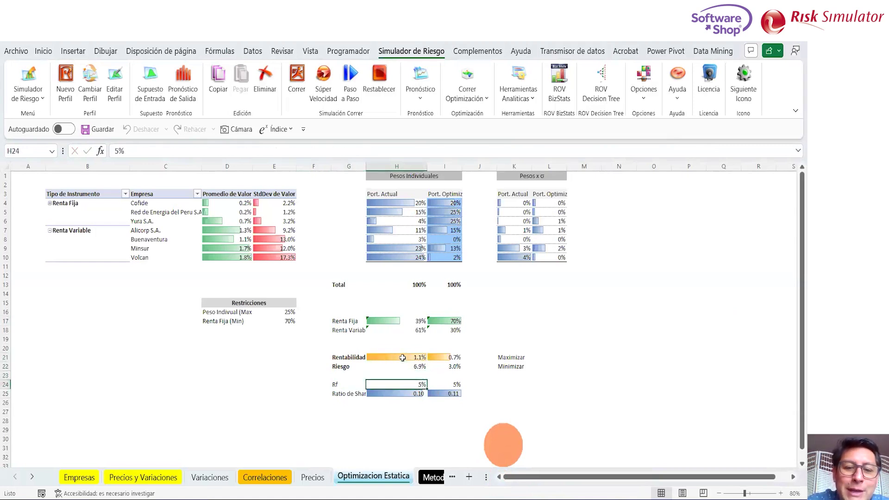
{"action": "key", "text": "Up"}
{"action": "key", "text": "Down"}
{"action": "key", "text": "Down"}
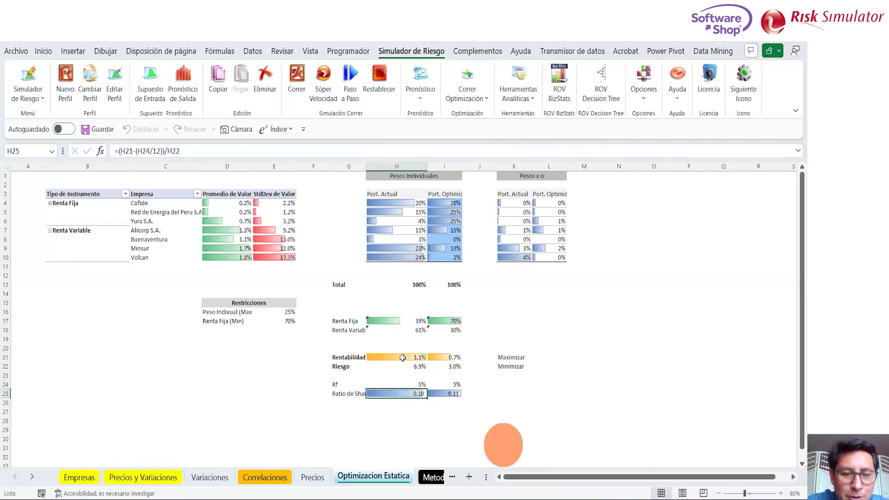
Step: Re-enter the current portfolio's Sharpe ratio in H25 as =(H21-(H24/12))/H22
{"action": "type", "text": "="}
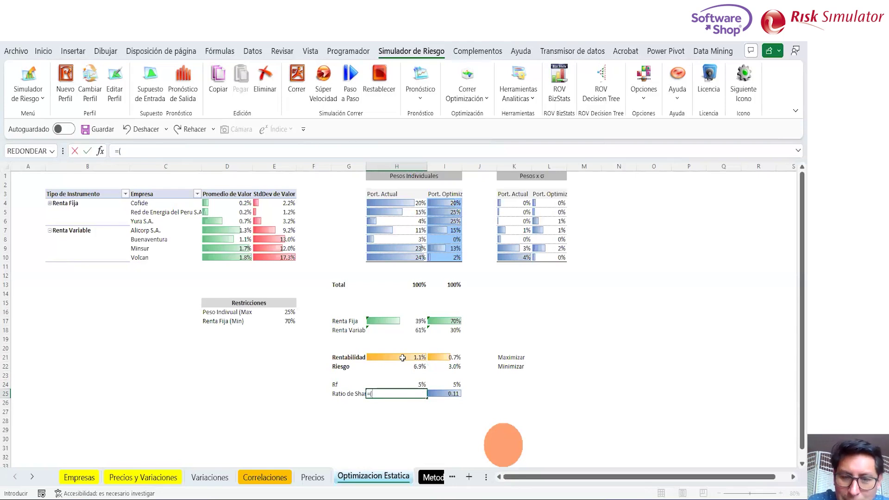
{"action": "type", "text": "("}
{"action": "key", "text": "Up"}
{"action": "key", "text": "Up"}
{"action": "key", "text": "Up"}
{"action": "key", "text": "Up"}
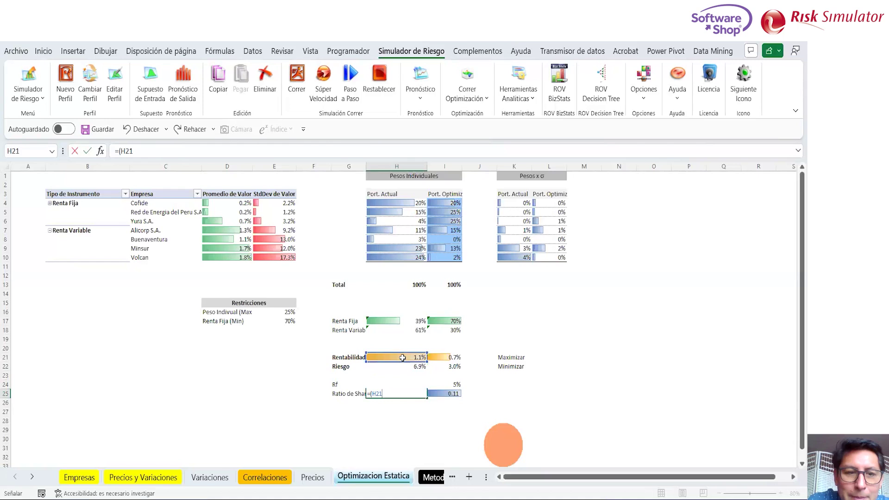
{"action": "type", "text": "-("}
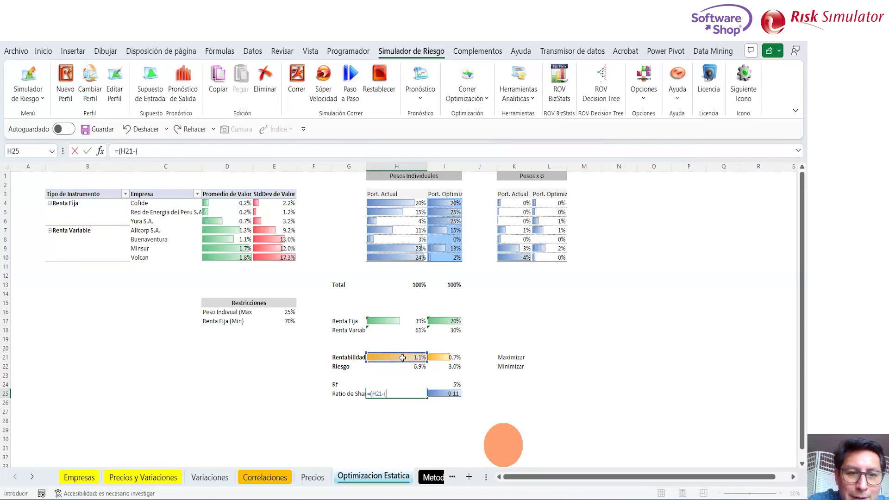
{"action": "key", "text": "Up"}
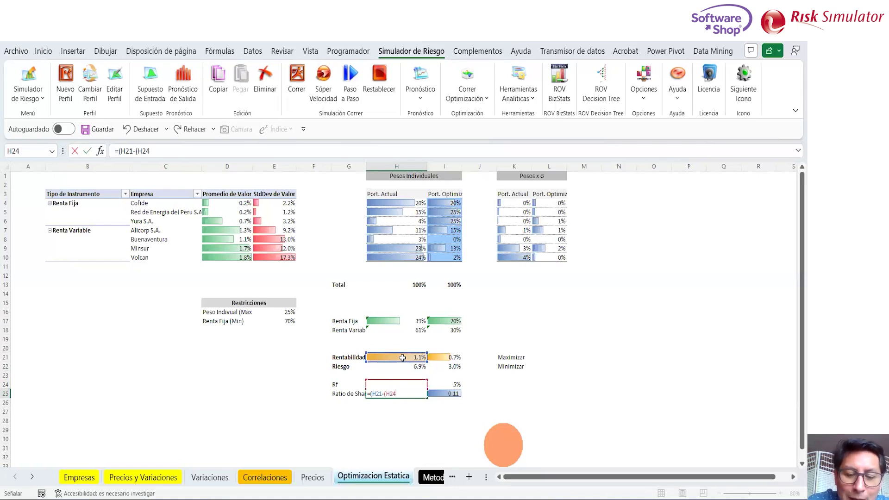
{"action": "type", "text": "/12"}
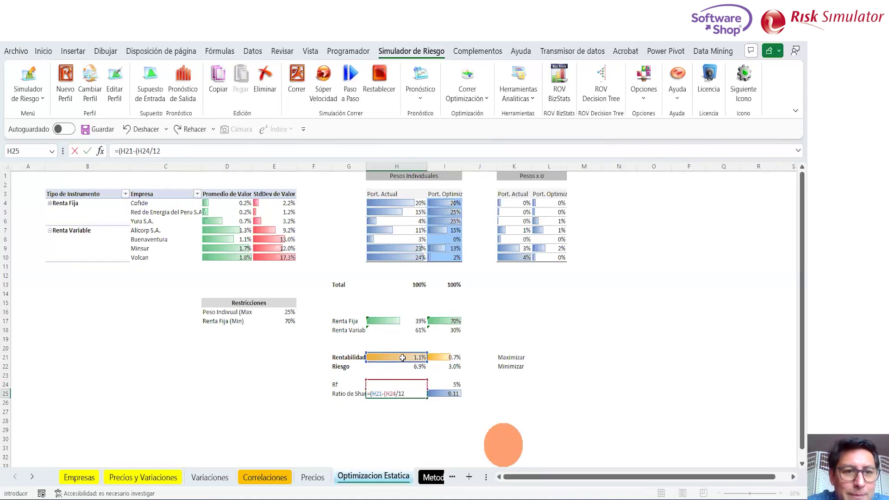
{"action": "type", "text": "))"}
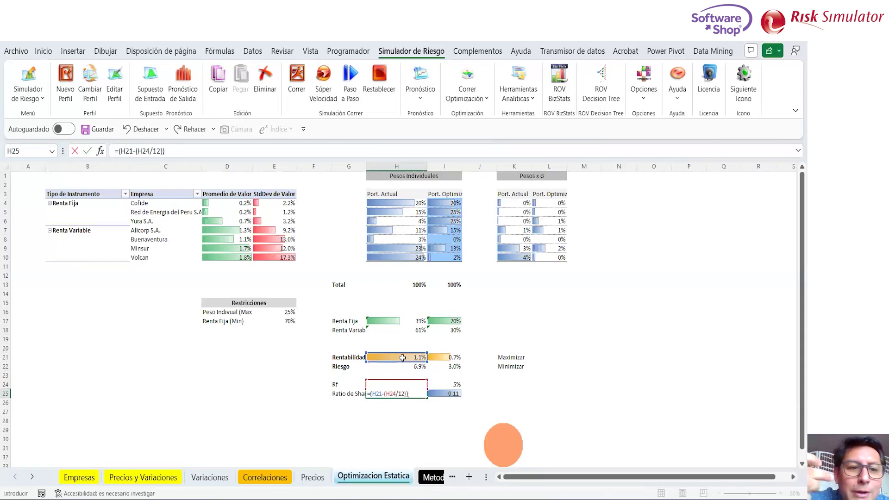
{"action": "type", "text": "?"}
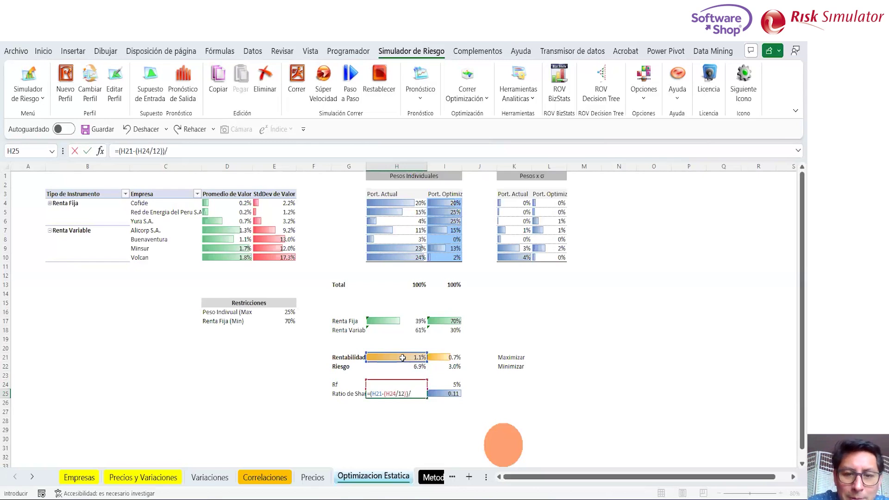
{"action": "left_click", "coordinate": [357, 367]}
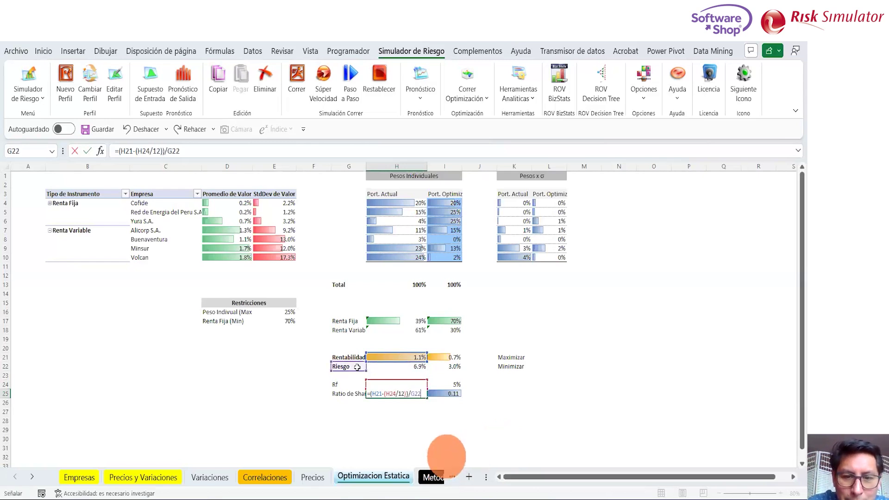
{"action": "key", "text": "Right"}
{"action": "key", "text": "Return"}
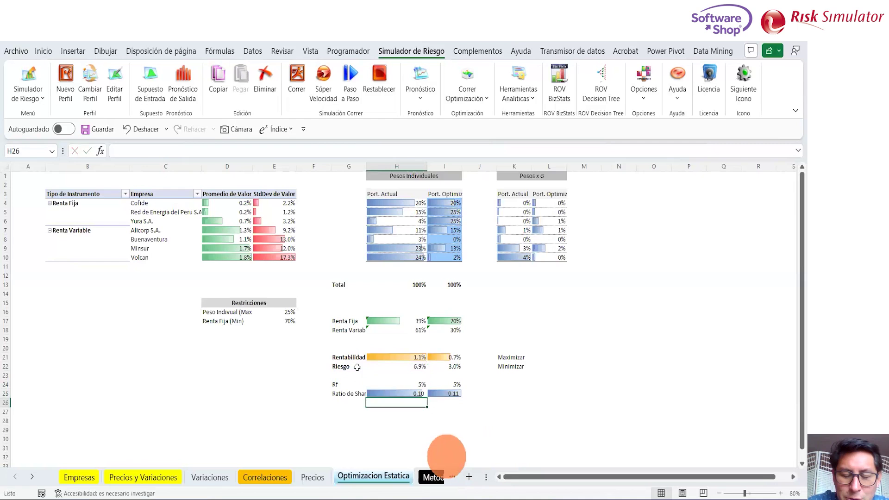
Step: Check the Rf label and rate in G24:H24 against the Rentabilidad label and value in G21:H21
{"action": "key", "text": "Up"}
{"action": "key", "text": "Up"}
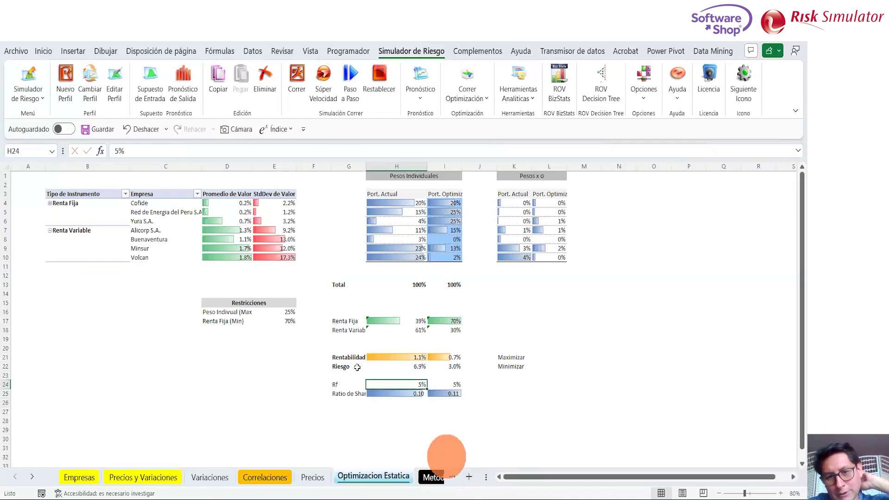
{"action": "key", "text": "Left"}
{"action": "key", "text": "shift+Right"}
{"action": "key", "text": "shift+Right"}
{"action": "key", "text": "shift+Left"}
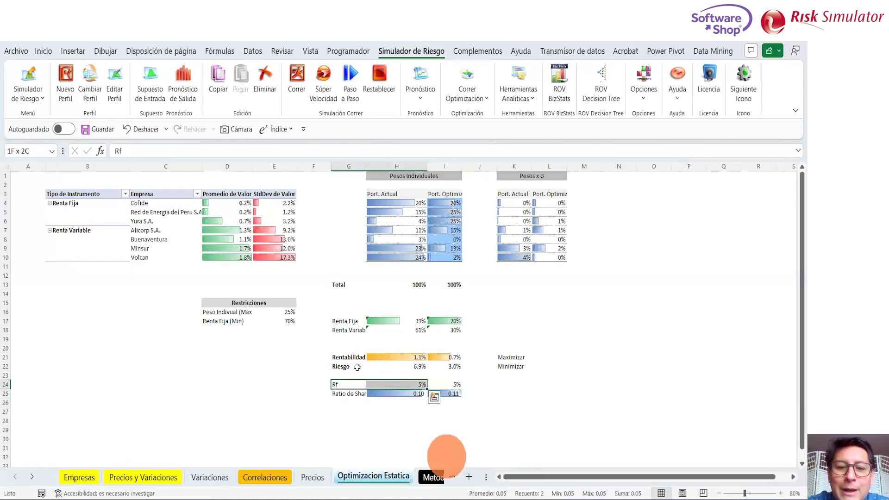
{"action": "key", "text": "Up"}
{"action": "key", "text": "Up"}
{"action": "key", "text": "Up"}
{"action": "key", "text": "shift+Right"}
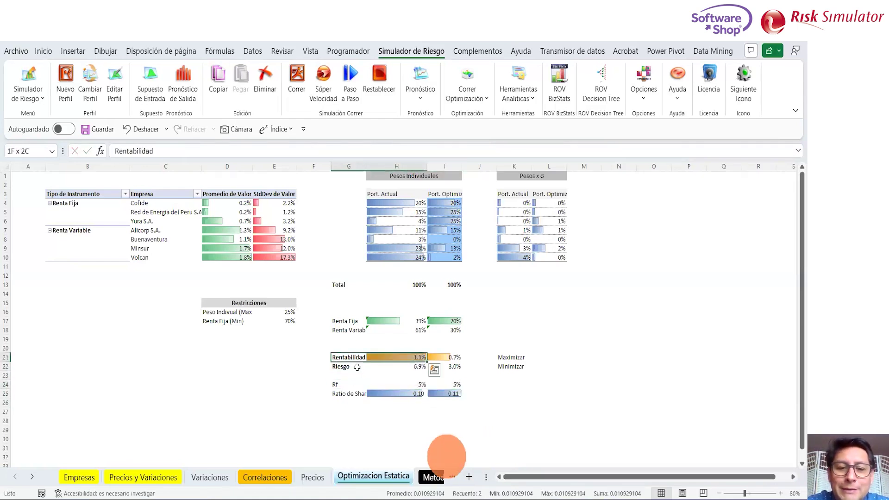
{"action": "left_click", "coordinate": [410, 387], "text": "shift"}
Step: Label the Rentabilidad row as Mensual in F21 and the Rf row as Annual in F24
{"action": "left_click", "coordinate": [352, 357]}
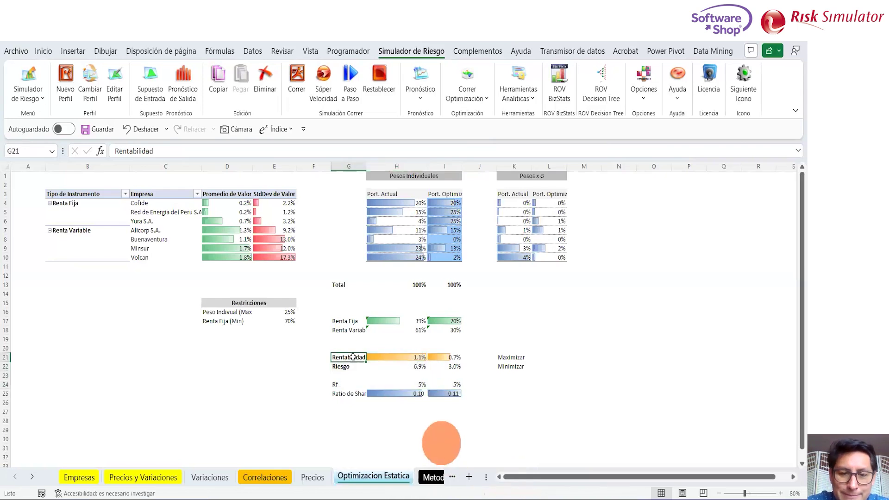
{"action": "key", "text": "Left"}
{"action": "type", "text": "Mensua"}
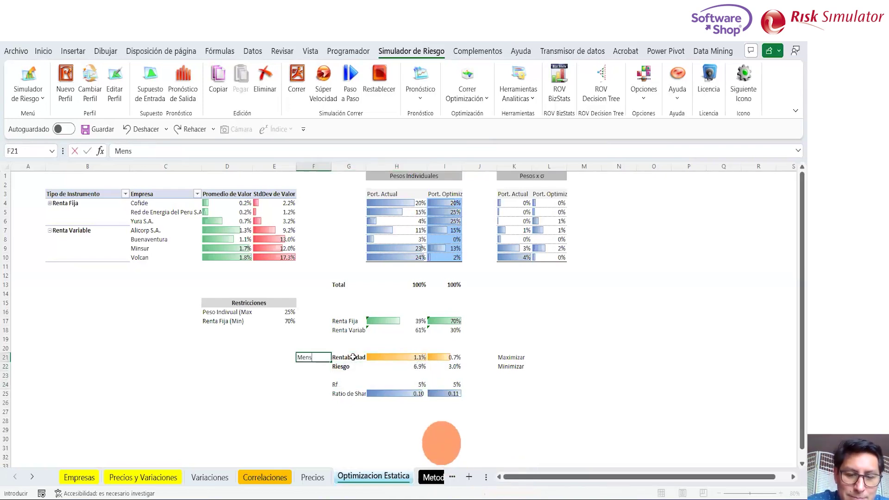
{"action": "key", "text": "Down"}
{"action": "key", "text": "Down"}
{"action": "key", "text": "Down"}
{"action": "type", "text": "Anual"}
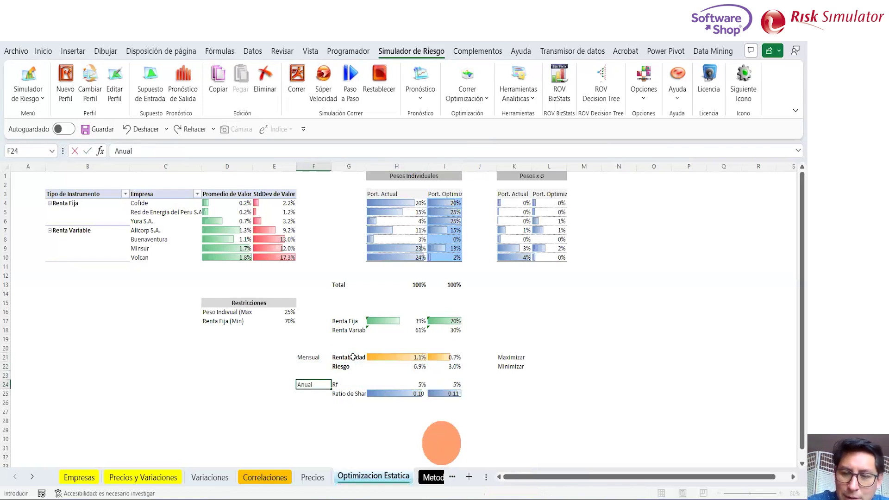
{"action": "key", "text": "Return"}
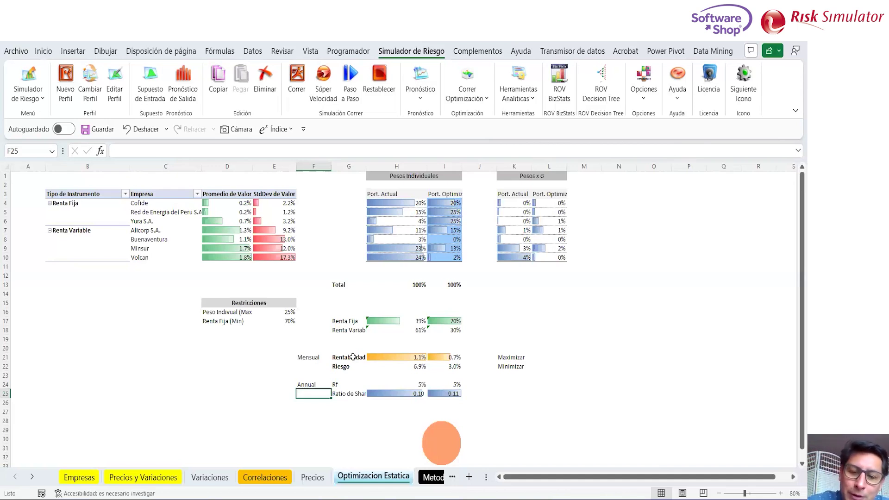
Step: Add the ratio label Treynor in G27, below the Sharpe ratio
{"action": "key", "text": "Down"}
{"action": "key", "text": "Right"}
{"action": "key", "text": "Down"}
{"action": "type", "text": "Treun"}
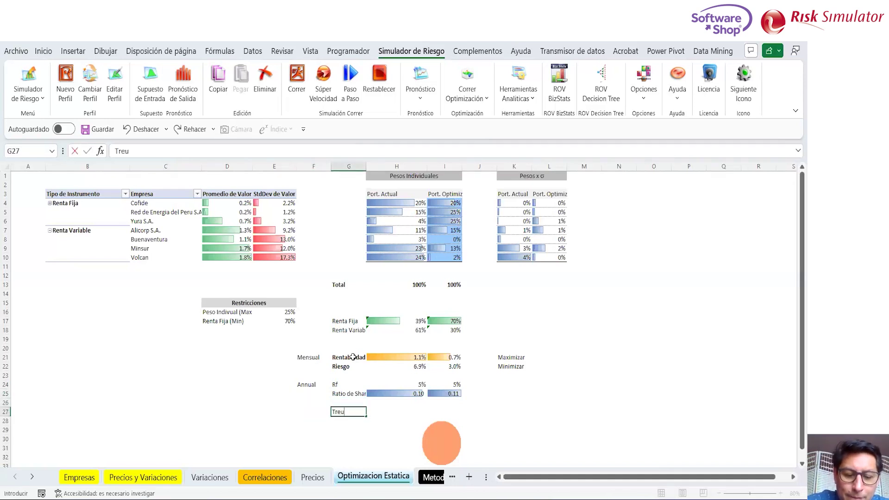
{"action": "key", "text": "ctrl+Return"}
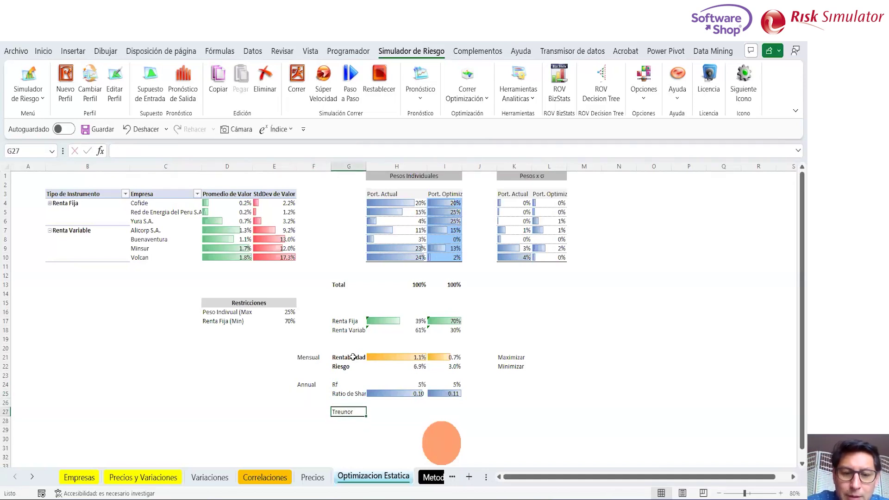
{"action": "left_click", "coordinate": [154, 152]}
{"action": "key", "text": "BackSpace"}
{"action": "key", "text": "BackSpace"}
{"action": "key", "text": "BackSpace"}
{"action": "key", "text": "BackSpace"}
{"action": "type", "text": "ynor"}
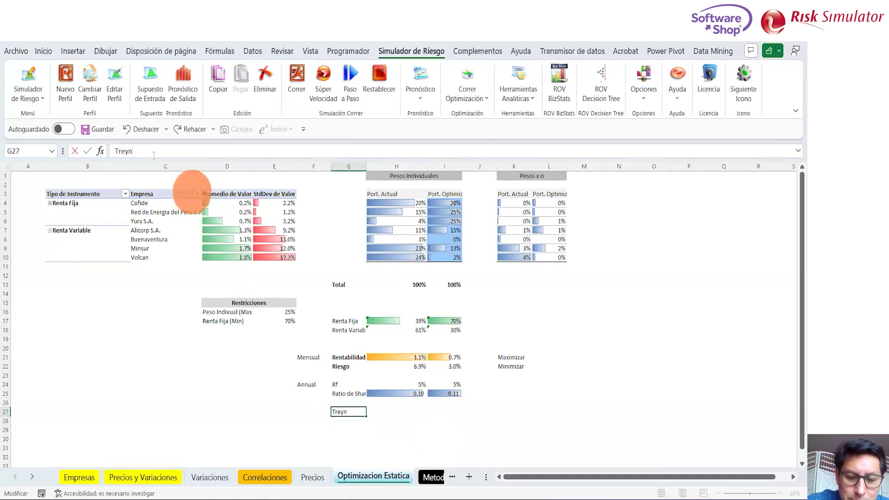
{"action": "key", "text": "Return"}
Step: Add the ratio label Sortino in G28 and select the empty cell H27 beside Treynor
{"action": "type", "text": "SOrtino"}
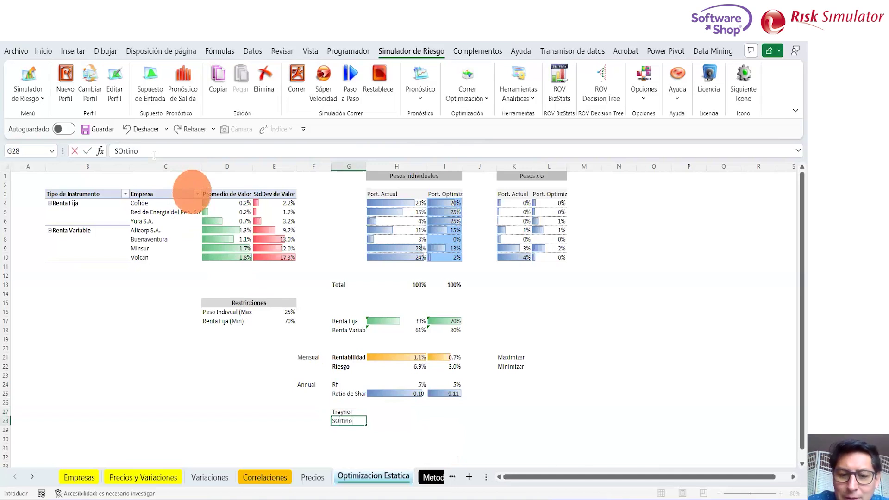
{"action": "key", "text": "Up"}
{"action": "key", "text": "shift+Down"}
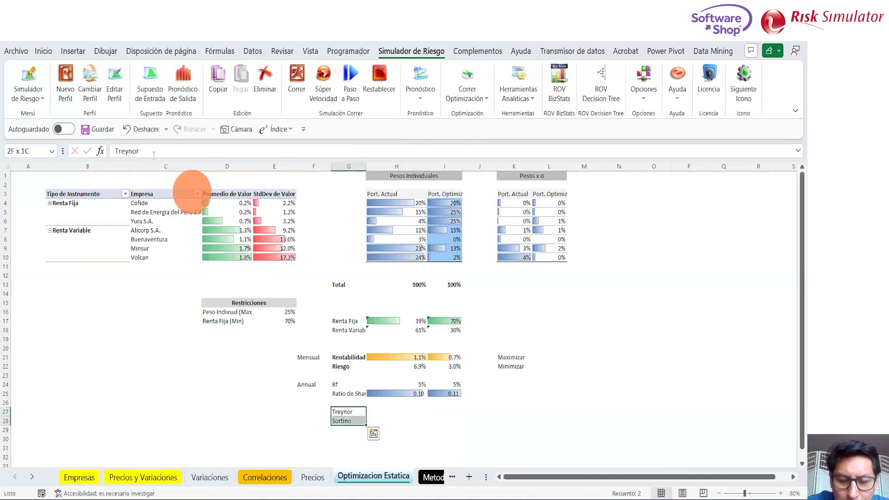
{"action": "key", "text": "shift+Right"}
{"action": "key", "text": "Down"}
{"action": "key", "text": "Up"}
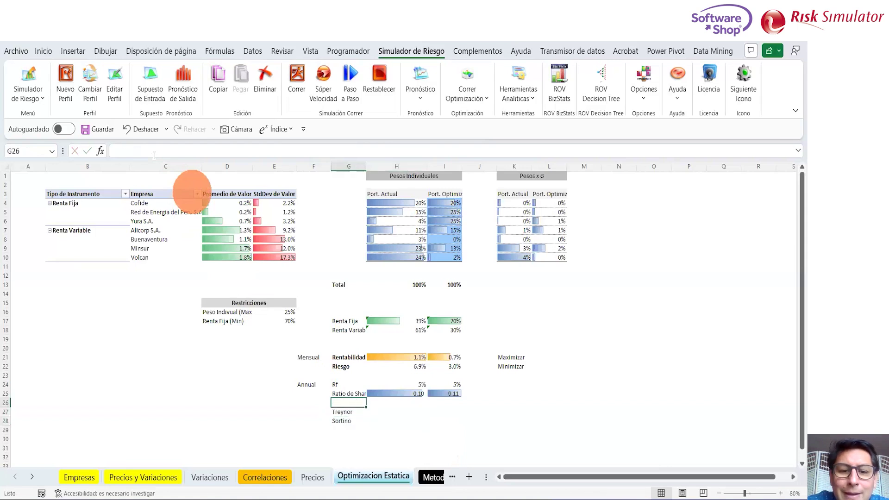
{"action": "key", "text": "Right"}
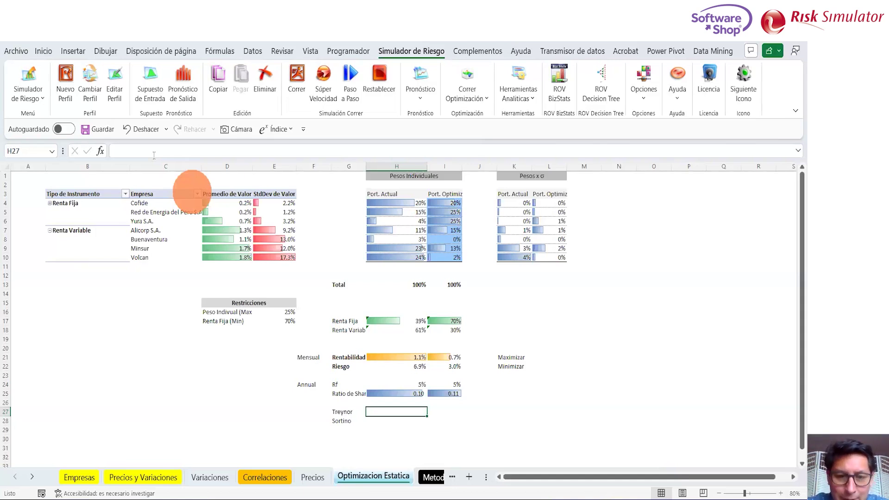
{"action": "key", "text": "Up"}
{"action": "key", "text": "Up"}
{"action": "key", "text": "Left"}
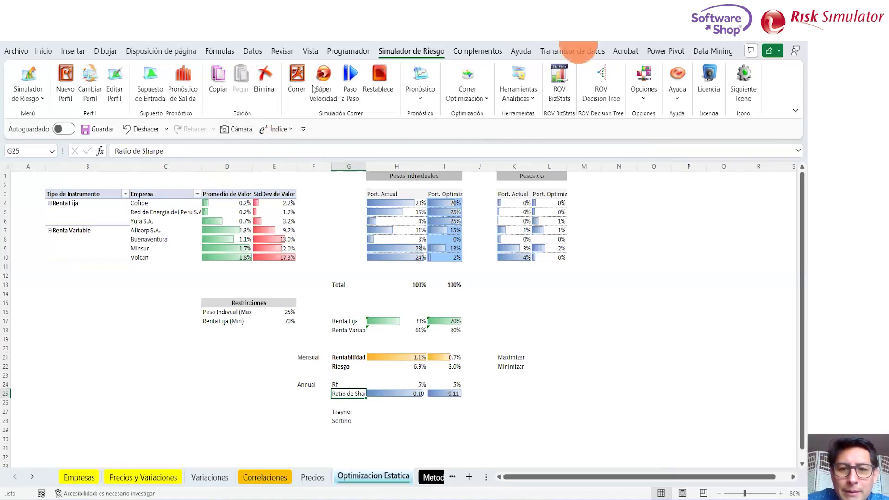
Step: Review the continuous decision limits for the optimized weights in I4:I10, closing the decision settings without changing them
{"action": "left_click", "coordinate": [453, 200]}
{"action": "key", "text": "shift+Down"}
{"action": "key", "text": "shift+Down"}
{"action": "key", "text": "shift+Down"}
{"action": "key", "text": "shift+Down"}
{"action": "key", "text": "shift+Down"}
{"action": "key", "text": "shift+Down"}
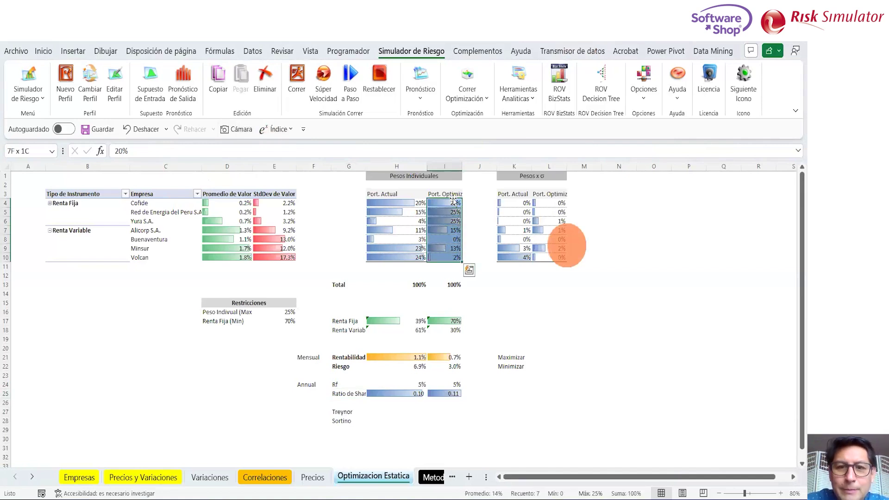
{"action": "left_click", "coordinate": [487, 101]}
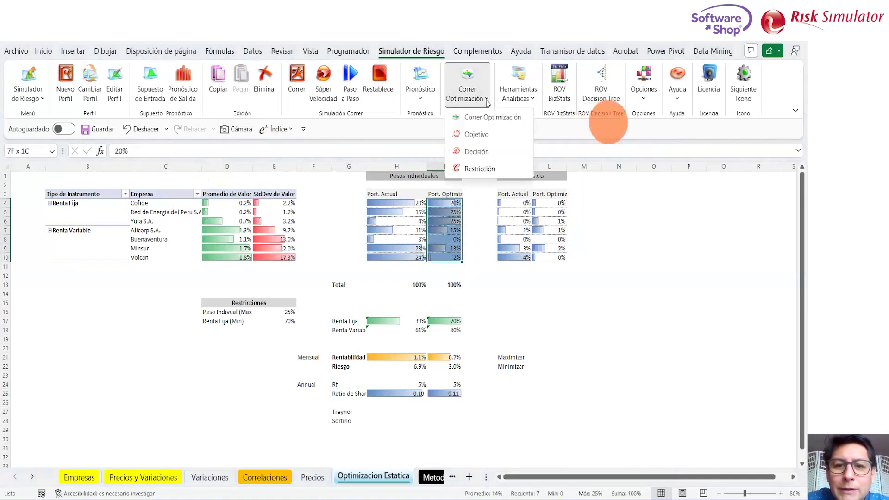
{"action": "left_click", "coordinate": [475, 152]}
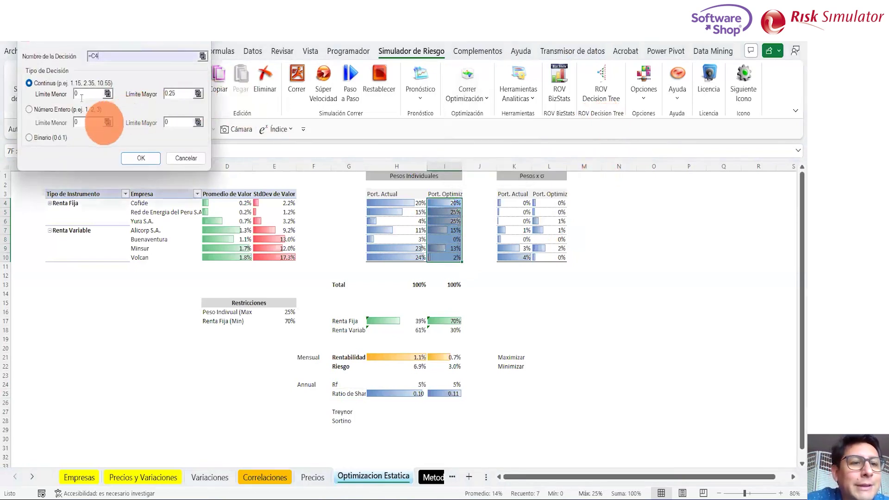
{"action": "left_click", "coordinate": [176, 96]}
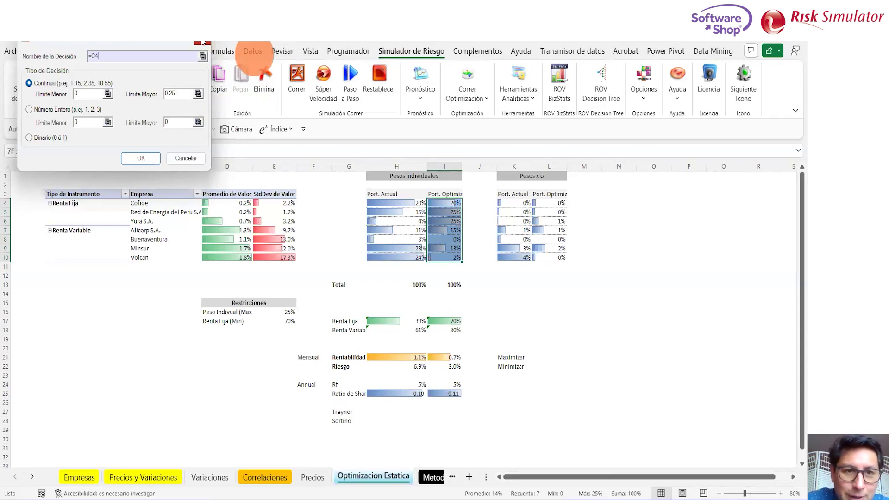
{"action": "left_click", "coordinate": [203, 43]}
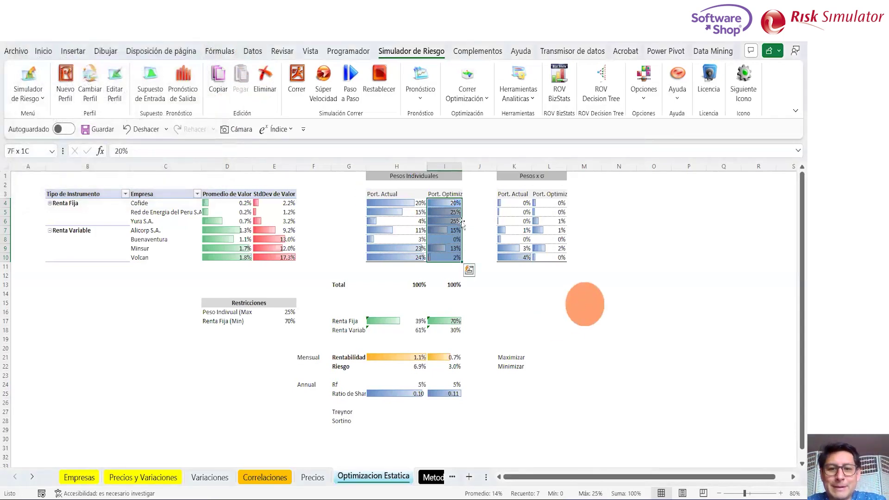
{"action": "left_click", "coordinate": [477, 302]}
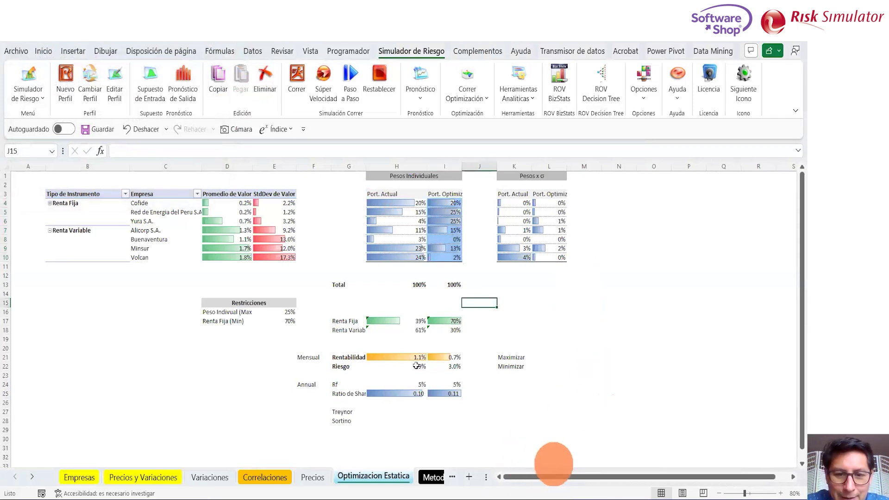
Step: Check the maximum individual weight and minimum Renta Fija restrictions in D16:E17, cell by cell
{"action": "left_click", "coordinate": [234, 312]}
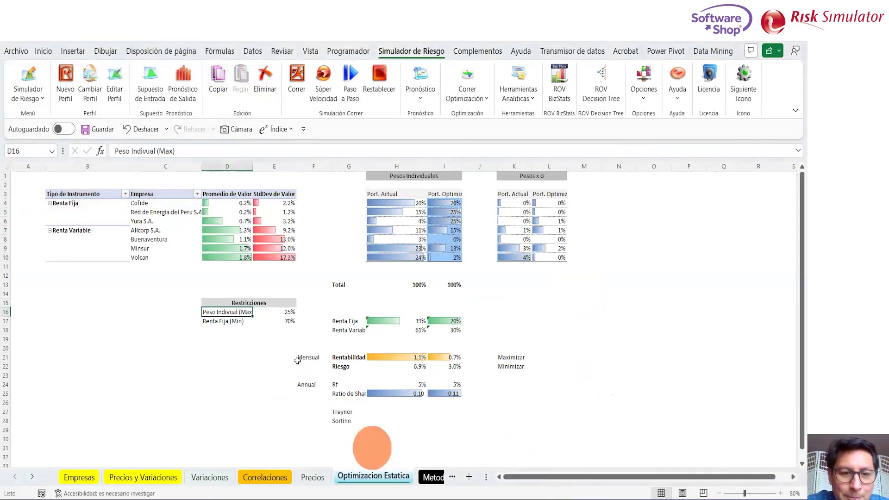
{"action": "key", "text": "Right"}
{"action": "key", "text": "Left"}
{"action": "key", "text": "Left"}
{"action": "key", "text": "Right"}
{"action": "key", "text": "Right"}
{"action": "key", "text": "Left"}
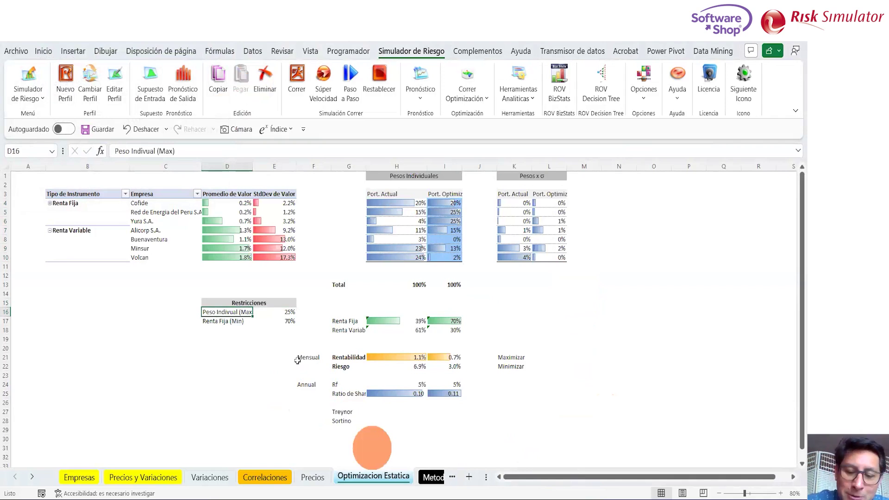
{"action": "key", "text": "Right"}
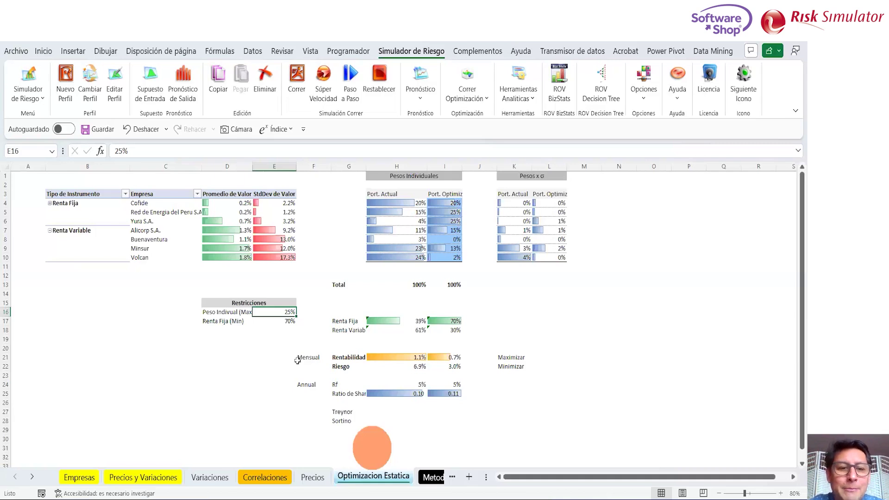
{"action": "key", "text": "Down"}
{"action": "key", "text": "Down"}
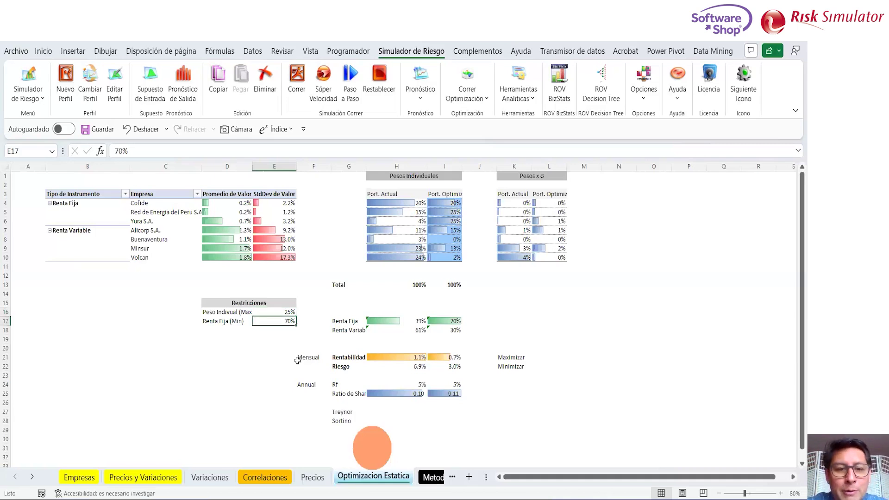
{"action": "key", "text": "Left"}
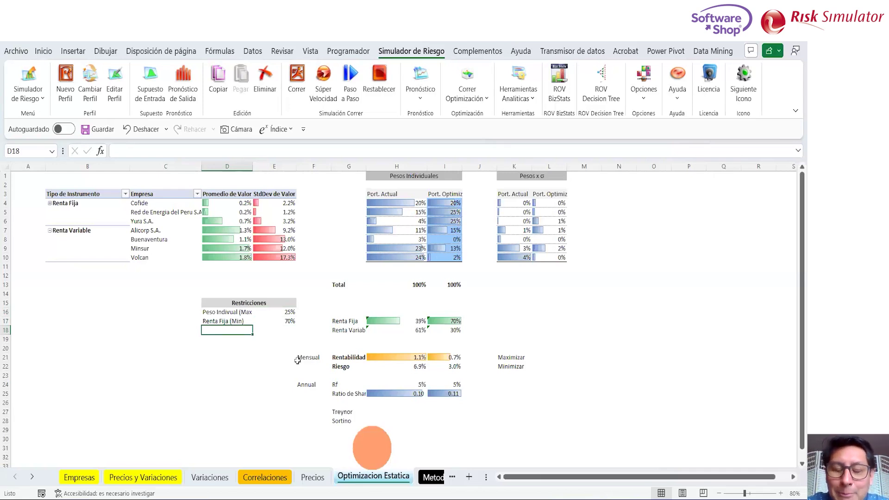
Step: Highlight the whole restrictions block D16:E17, including both labels and their limits
{"action": "key", "text": "Up"}
{"action": "key", "text": "Up"}
{"action": "key", "text": "shift+Right"}
{"action": "key", "text": "shift+Down"}
{"action": "key", "text": "shift+Down"}
{"action": "key", "text": "shift+Up"}
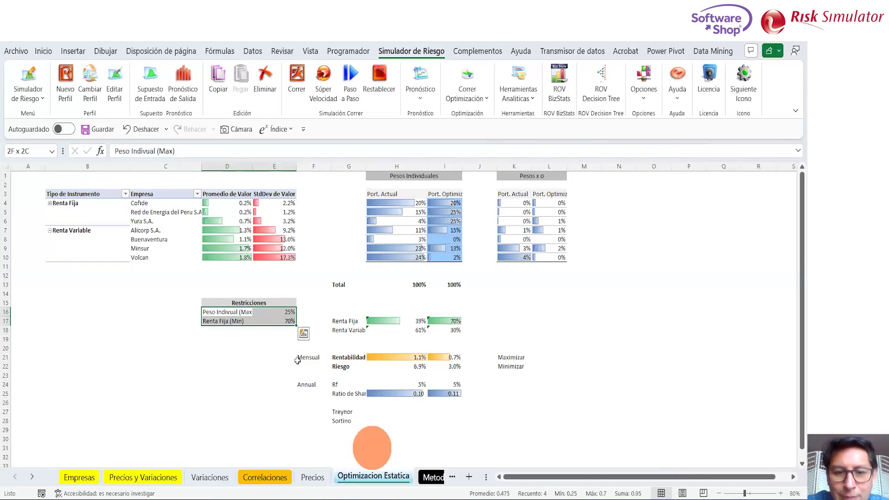
{"action": "key", "text": "Down"}
{"action": "key", "text": "Down"}
{"action": "key", "text": "Up"}
{"action": "key", "text": "Up"}
{"action": "key", "text": "Down"}
{"action": "key", "text": "Down"}
{"action": "key", "text": "Down"}
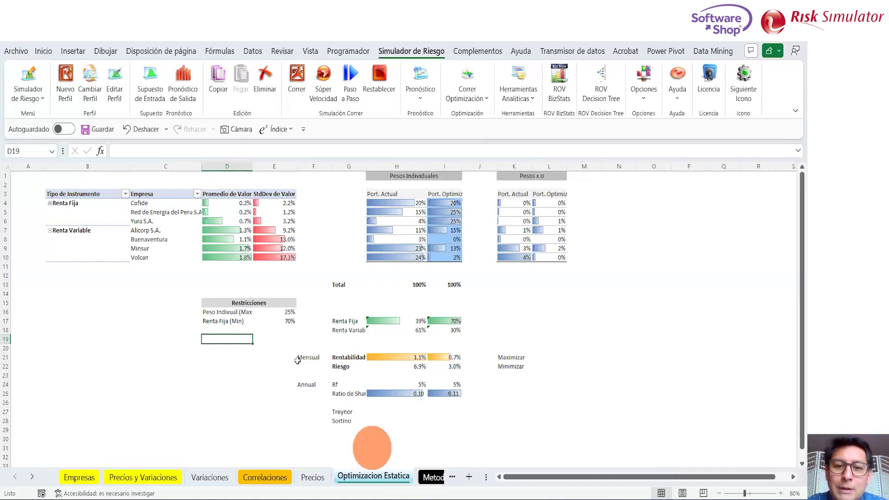
{"action": "key", "text": "Up"}
{"action": "key", "text": "Up"}
{"action": "key", "text": "Up"}
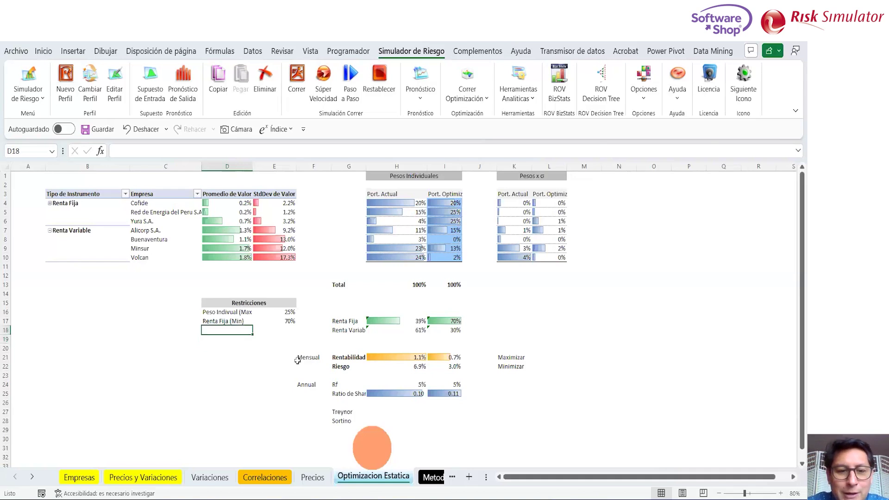
{"action": "key", "text": "shift+Right"}
{"action": "key", "text": "shift+Down"}
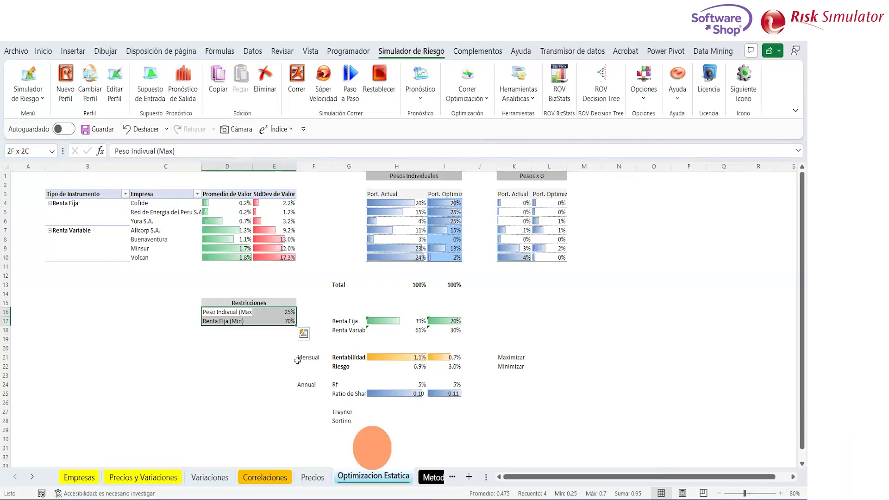
Step: Review the optimization's objective and method settings, preview the Optimización Dinámica option, and close the summary without running it
{"action": "left_click", "coordinate": [510, 305]}
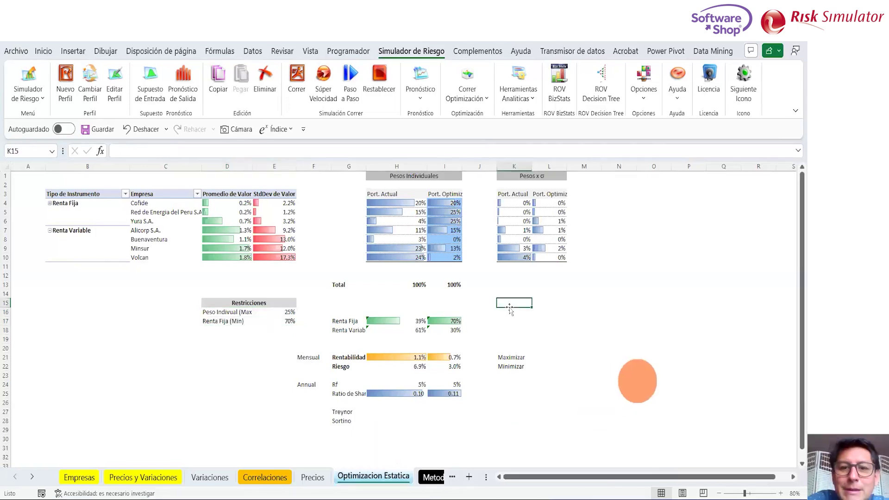
{"action": "left_click", "coordinate": [485, 100]}
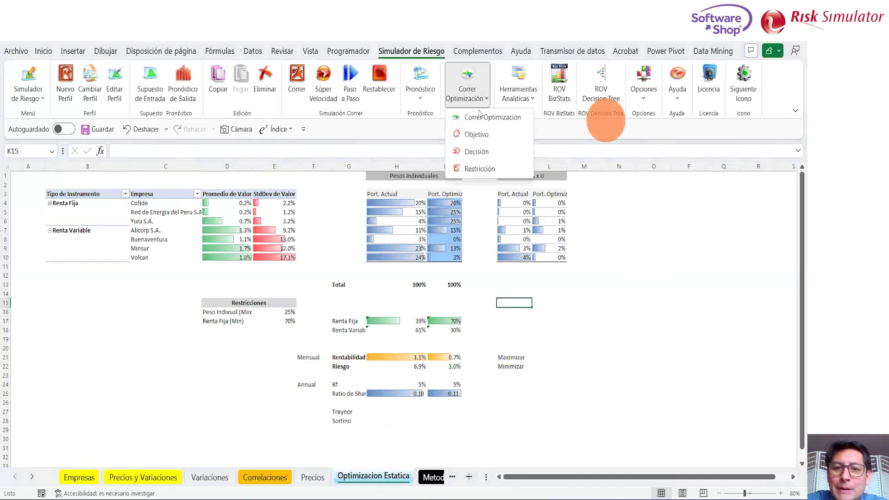
{"action": "left_click", "coordinate": [476, 119]}
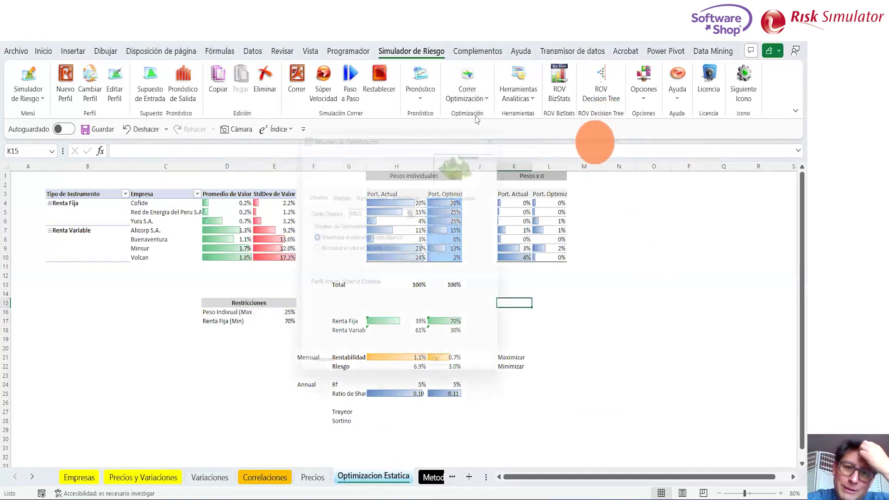
{"action": "left_click_drag", "start_coordinate": [380, 130], "coordinate": [292, 128]}
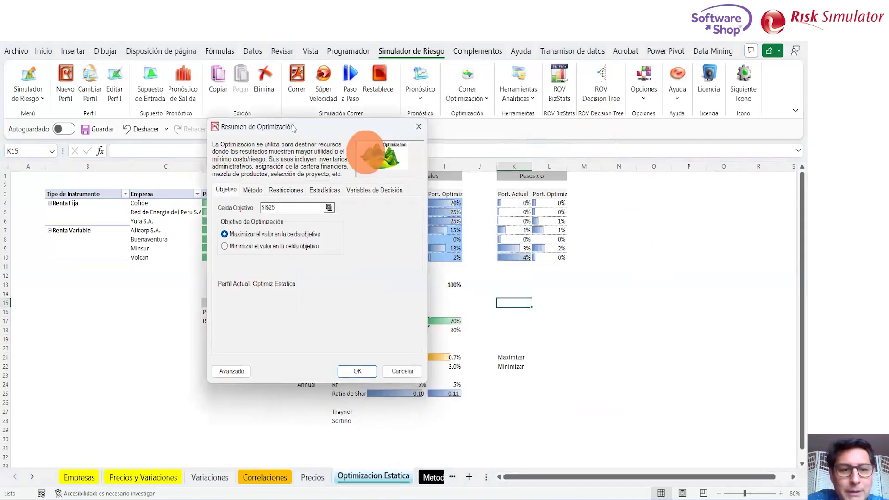
{"action": "left_click", "coordinate": [254, 191]}
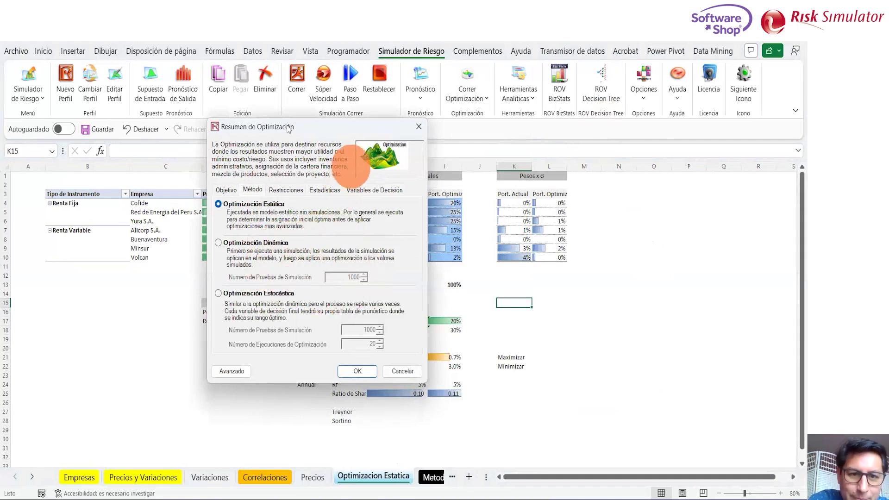
{"action": "left_click_drag", "start_coordinate": [288, 128], "coordinate": [179, 119]}
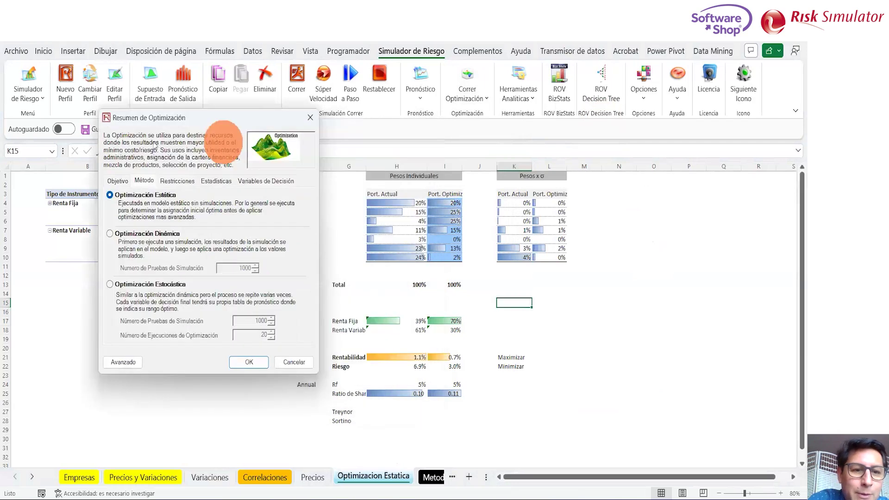
{"action": "left_click", "coordinate": [110, 233]}
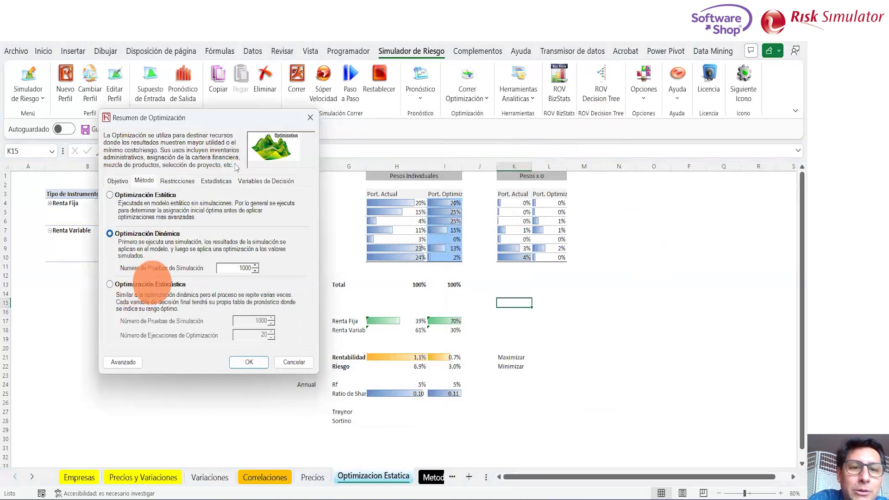
{"action": "left_click", "coordinate": [310, 119]}
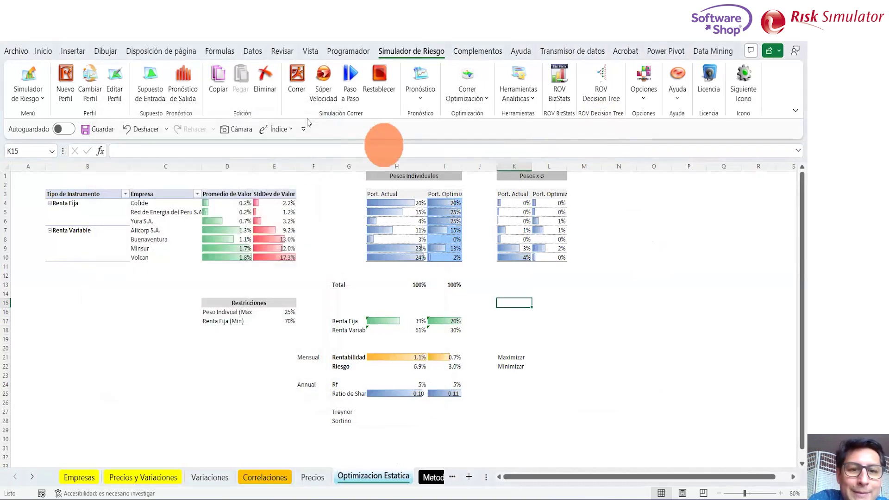
Step: Highlight the current portfolio weights in H4:H10, followed by the three Renta Fija instruments in rows 4 to 6
{"action": "left_click_drag", "start_coordinate": [391, 206], "coordinate": [391, 257]}
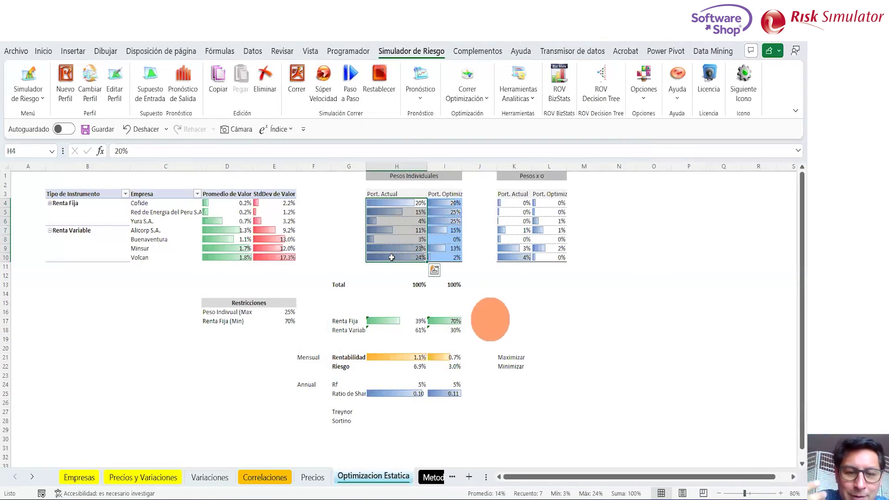
{"action": "left_click", "coordinate": [6, 203]}
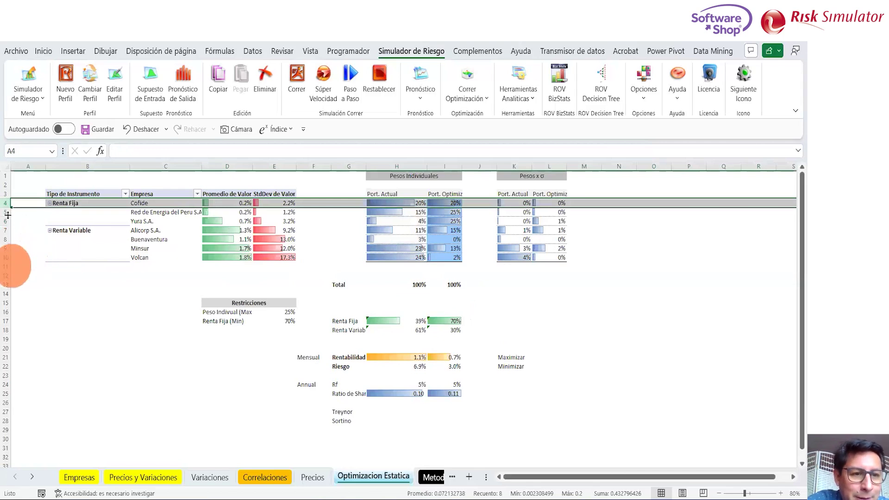
{"action": "left_click", "coordinate": [7, 212], "text": "ctrl"}
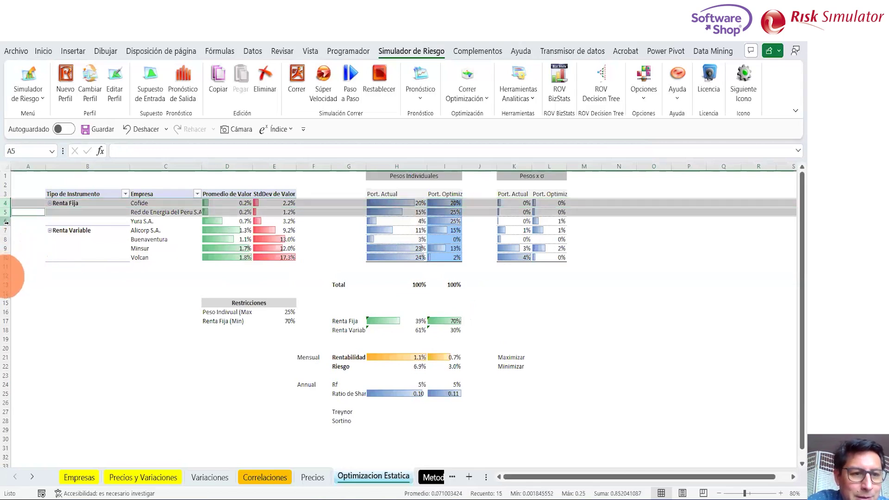
{"action": "left_click", "coordinate": [6, 220], "text": "ctrl"}
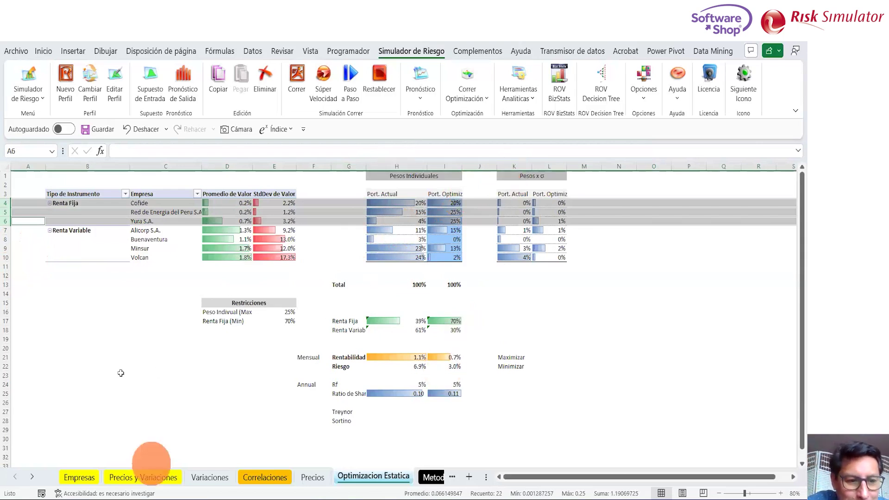
Step: Examine the Rentabilidad row 21 and Sharpe ratio row 25, comparing both portfolios' ratios in H25:I25
{"action": "left_click", "coordinate": [5, 357]}
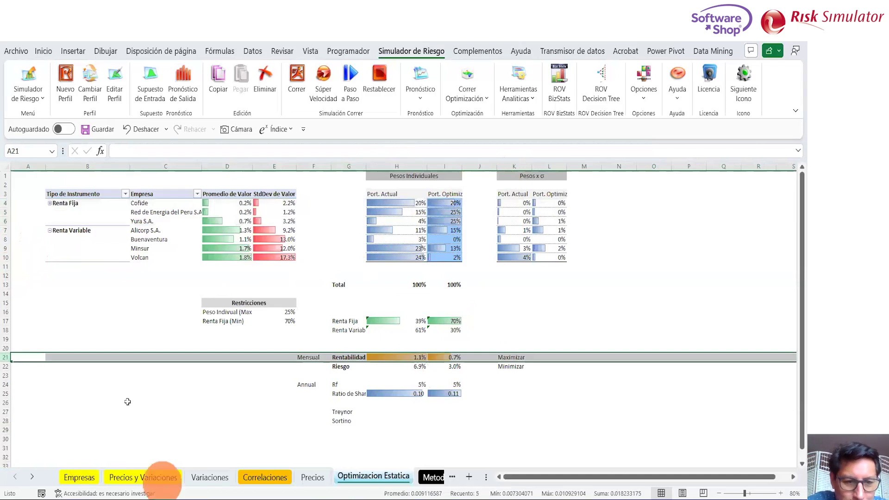
{"action": "left_click", "coordinate": [5, 393]}
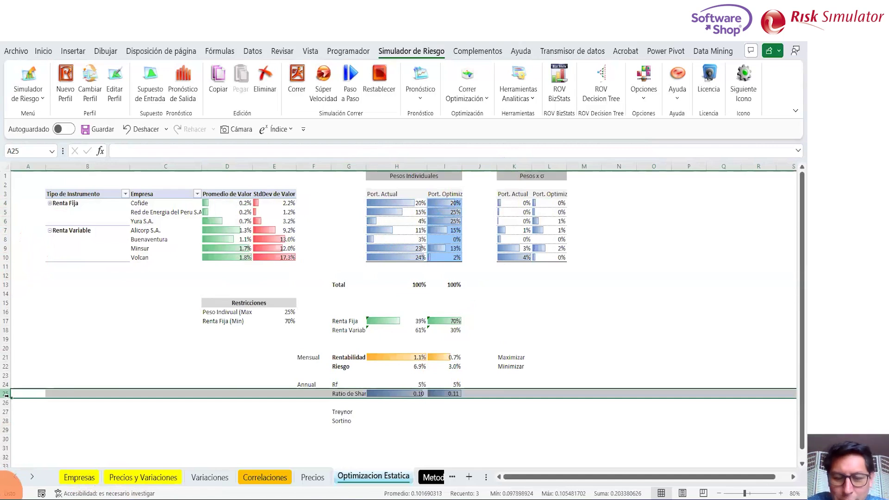
{"action": "left_click", "coordinate": [404, 394]}
{"action": "key", "text": "shift+Right"}
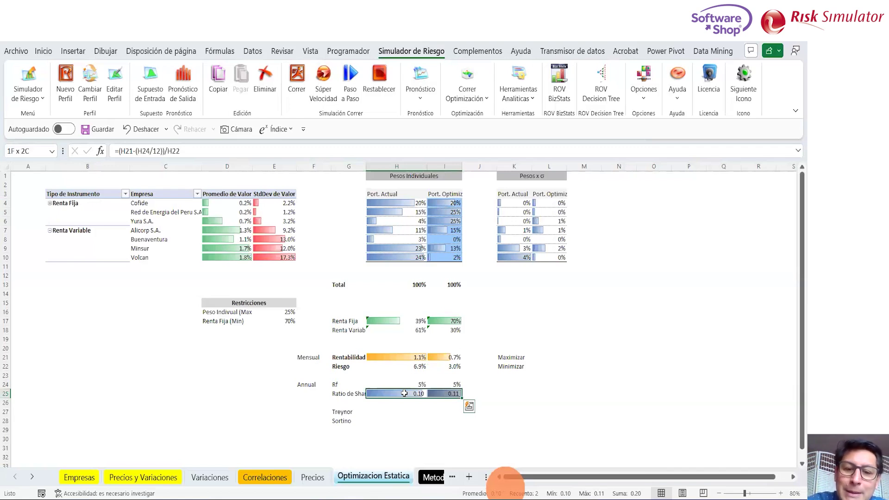
{"action": "key", "text": "Right"}
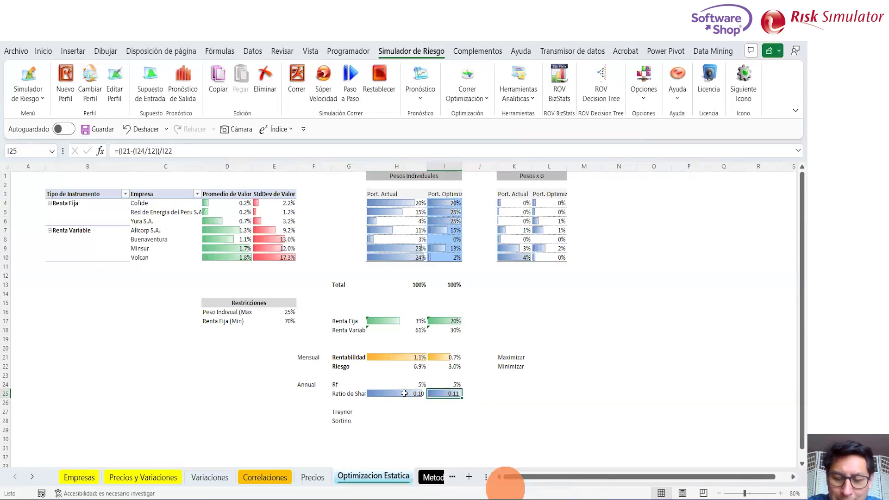
Step: Preview the Optimización Dinámica method in the optimization summary, moving the dialog clear of the weights, and close it without running
{"action": "left_click", "coordinate": [484, 101]}
{"action": "left_click", "coordinate": [481, 118]}
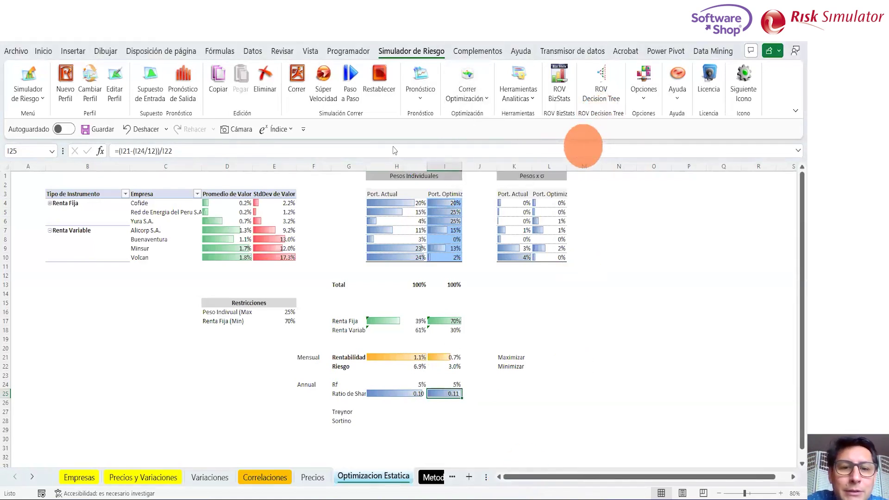
{"action": "left_click", "coordinate": [342, 196]}
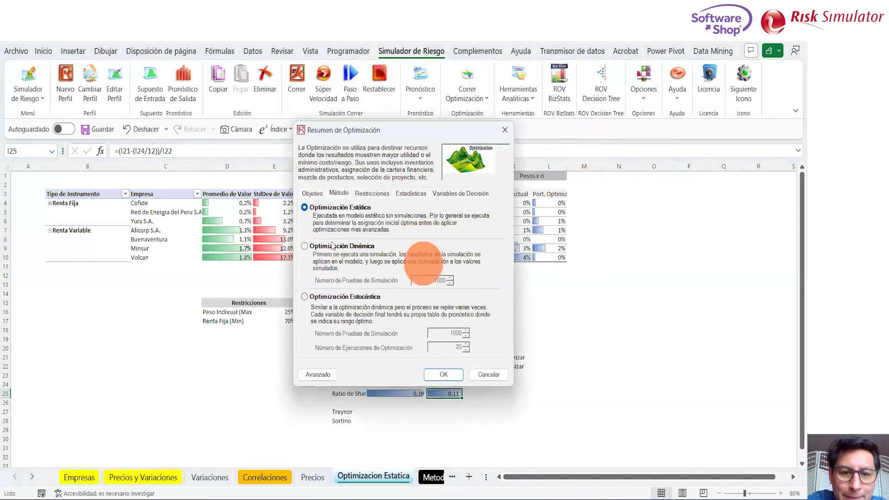
{"action": "left_click", "coordinate": [330, 248]}
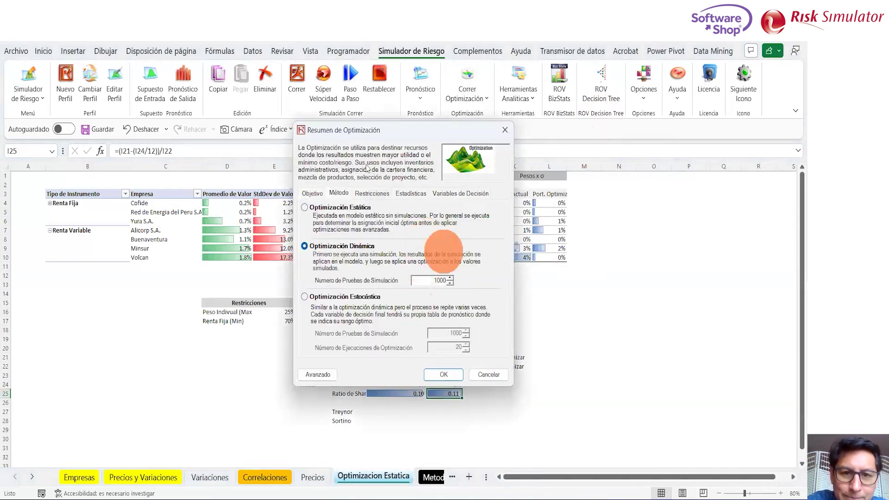
{"action": "left_click_drag", "start_coordinate": [375, 133], "coordinate": [240, 128]}
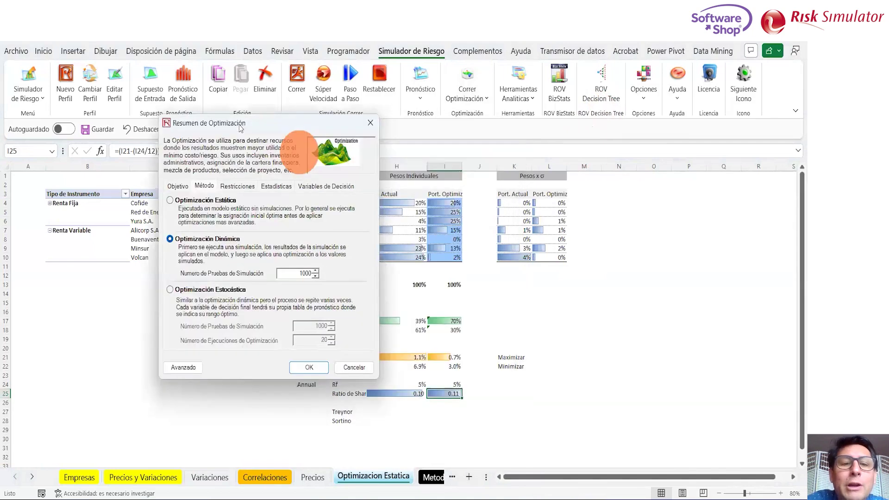
{"action": "left_click", "coordinate": [371, 122]}
Step: Highlight the optimized weights in I4:I10, and preview the Optimización Estocástica method in the optimization summary without running it
{"action": "left_click_drag", "start_coordinate": [454, 202], "coordinate": [457, 258]}
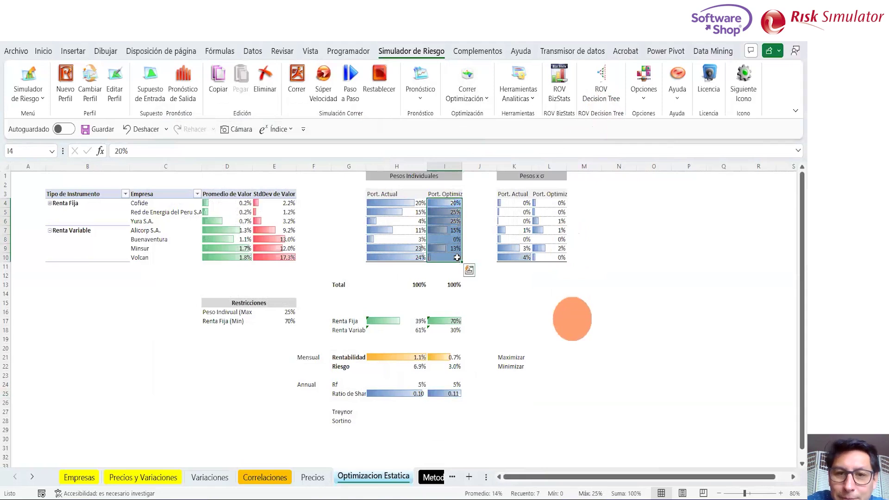
{"action": "left_click", "coordinate": [482, 98]}
{"action": "left_click", "coordinate": [481, 118]}
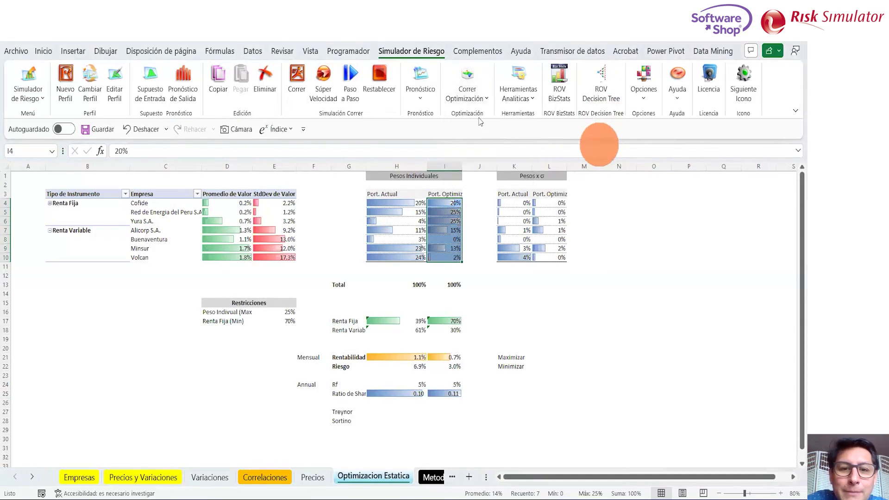
{"action": "left_click", "coordinate": [339, 194]}
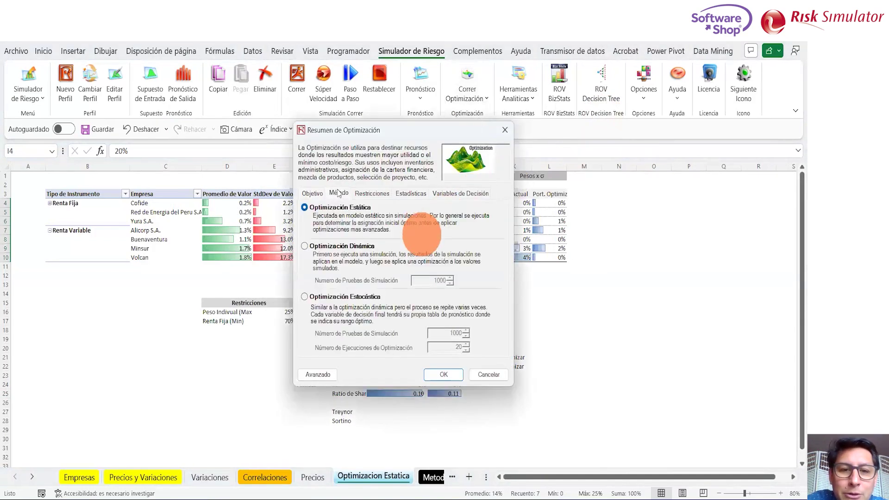
{"action": "left_click", "coordinate": [305, 297]}
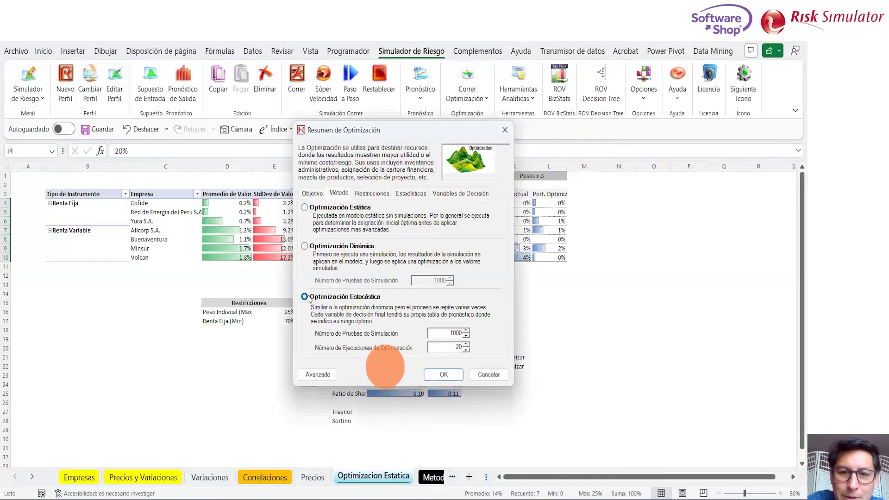
{"action": "left_click", "coordinate": [584, 203]}
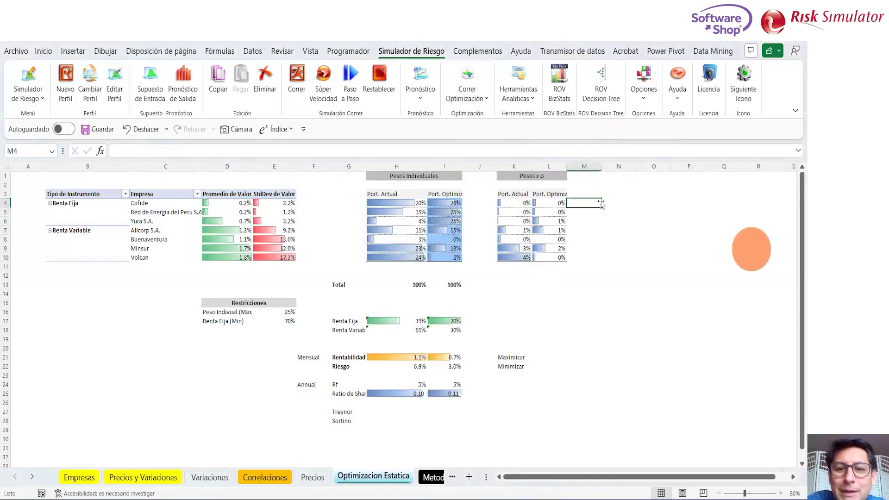
Step: Examine the optimized weights in I4:I10, highlighting the Minsur and Volcan weights in I9:I10
{"action": "left_click", "coordinate": [453, 202]}
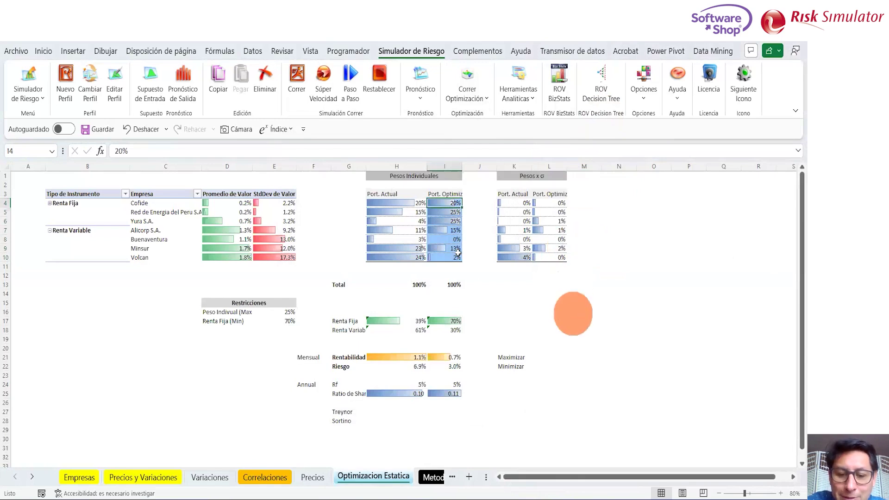
{"action": "key", "text": "Return"}
{"action": "key", "text": "Return"}
{"action": "key", "text": "Return"}
{"action": "key", "text": "Return"}
{"action": "key", "text": "Return"}
{"action": "key", "text": "Return"}
{"action": "key", "text": "Return"}
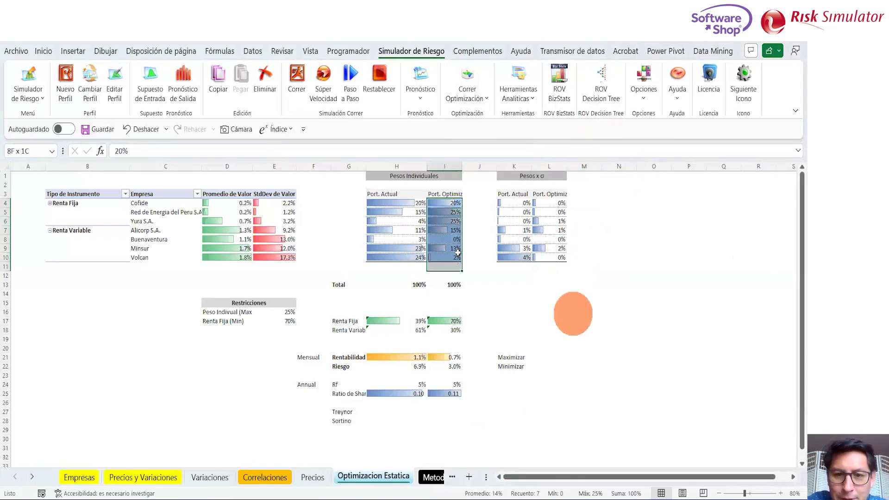
{"action": "key", "text": "Return"}
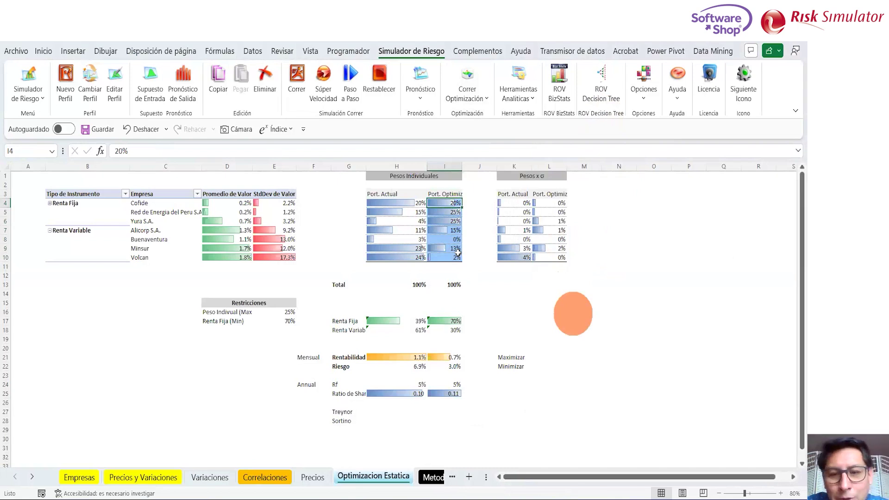
{"action": "key", "text": "Down"}
{"action": "key", "text": "Down"}
{"action": "key", "text": "Down"}
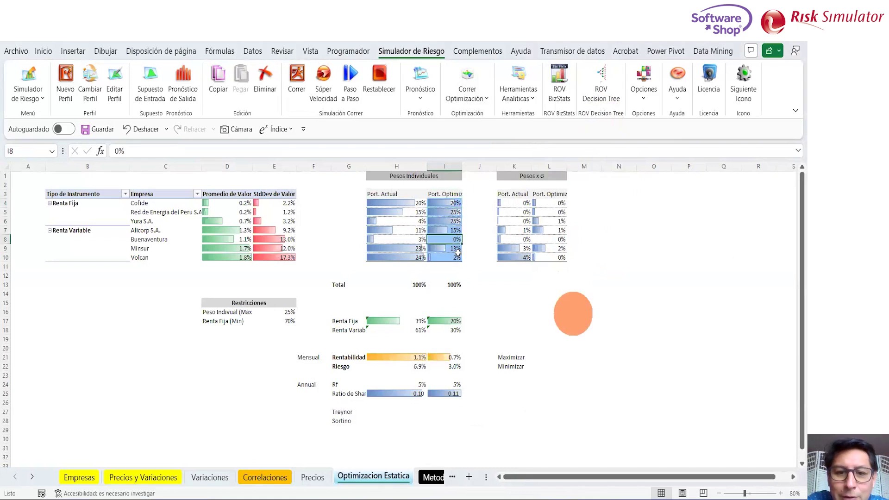
{"action": "key", "text": "shift+Down"}
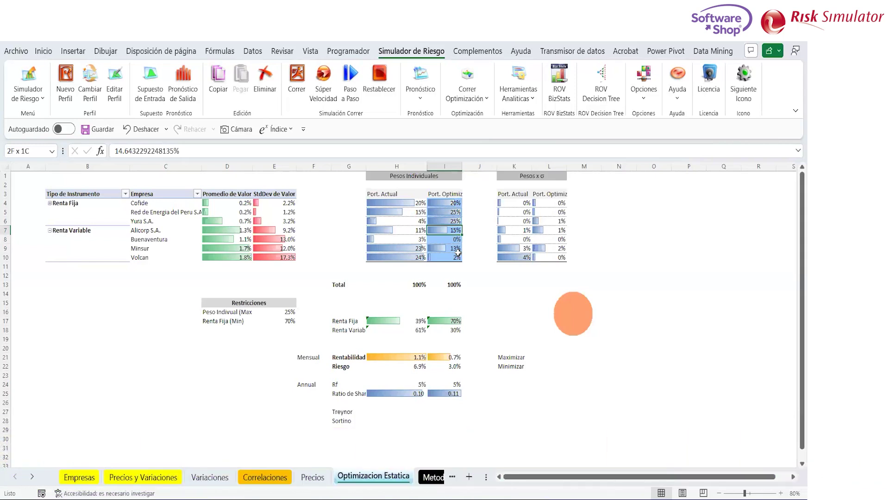
{"action": "left_click", "coordinate": [456, 249]}
{"action": "left_click_drag", "start_coordinate": [458, 250], "coordinate": [458, 256]}
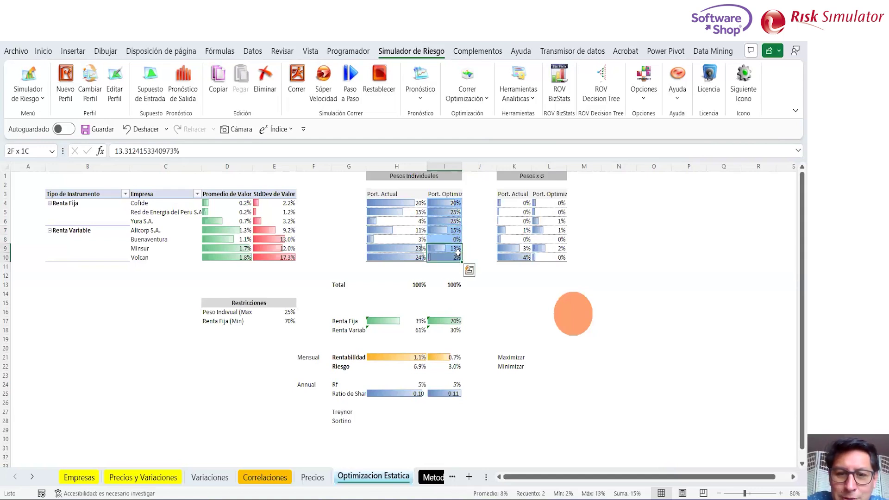
Step: Examine the optimized Renta Fija weights in I4:I6, finishing on the Red de Energia del Peru weight in I5
{"action": "key", "text": "Up"}
{"action": "key", "text": "Up"}
{"action": "key", "text": "Up"}
{"action": "key", "text": "Up"}
{"action": "key", "text": "Up"}
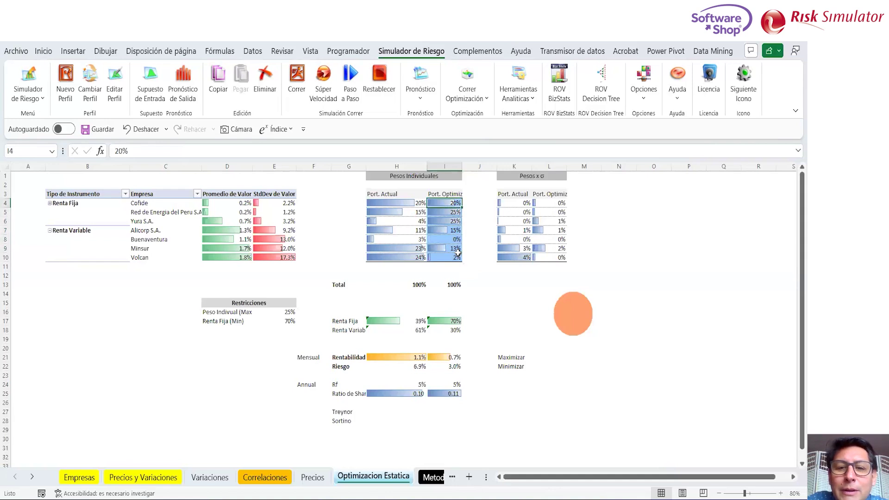
{"action": "key", "text": "Right"}
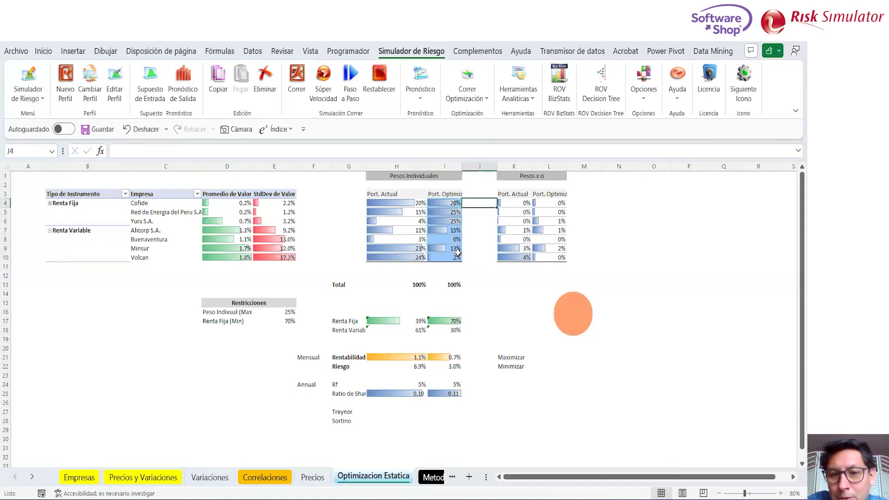
{"action": "key", "text": "Left"}
{"action": "key", "text": "shift+Down"}
{"action": "key", "text": "shift+Down"}
{"action": "key", "text": "Up"}
{"action": "key", "text": "Down"}
{"action": "key", "text": "Right"}
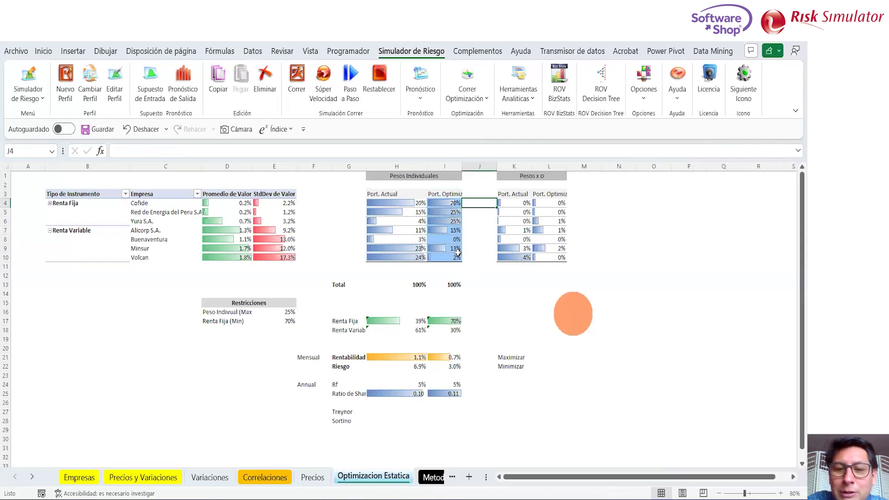
{"action": "key", "text": "Right"}
{"action": "key", "text": "Right"}
{"action": "key", "text": "Left"}
{"action": "key", "text": "Left"}
{"action": "key", "text": "Left"}
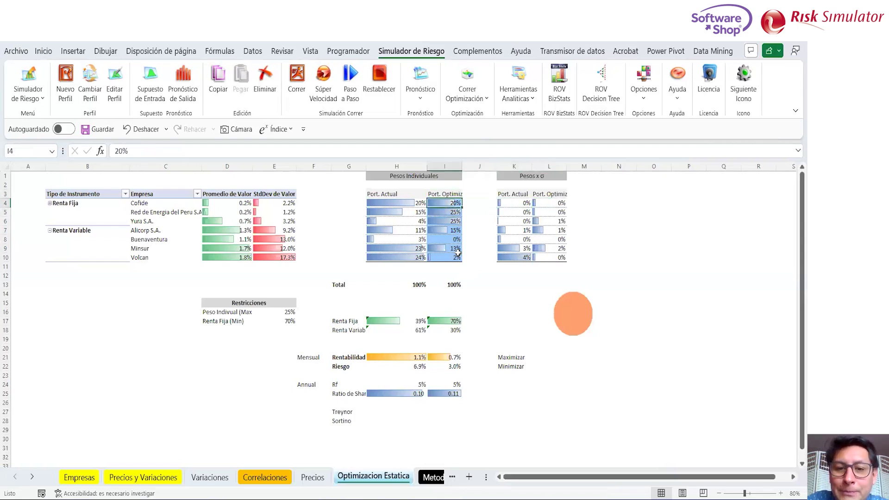
{"action": "key", "text": "Right"}
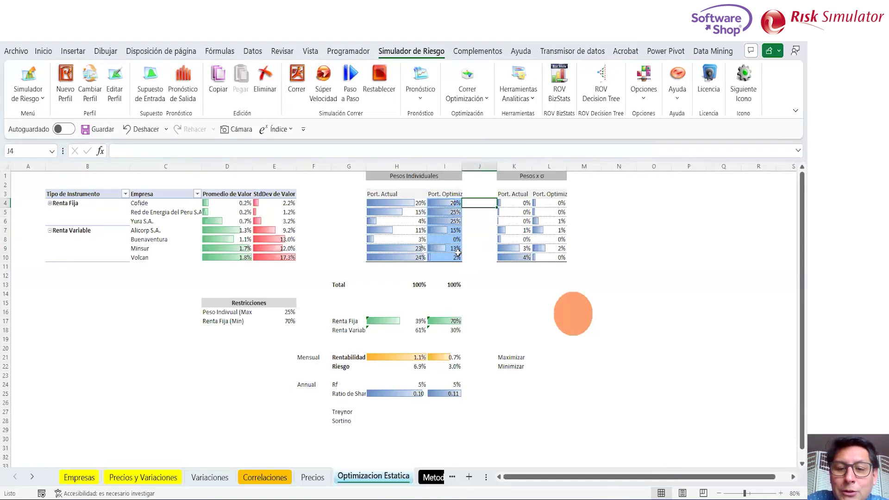
{"action": "key", "text": "Down"}
{"action": "key", "text": "Left"}
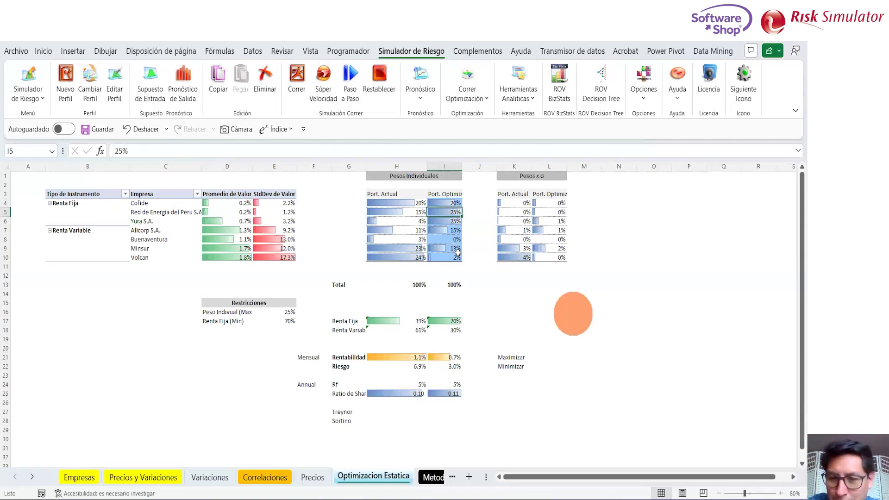
Step: Compare the Estática, Dinámica and Estocástica optimization methods and their trial settings, closing the summary without running it
{"action": "left_click", "coordinate": [486, 99]}
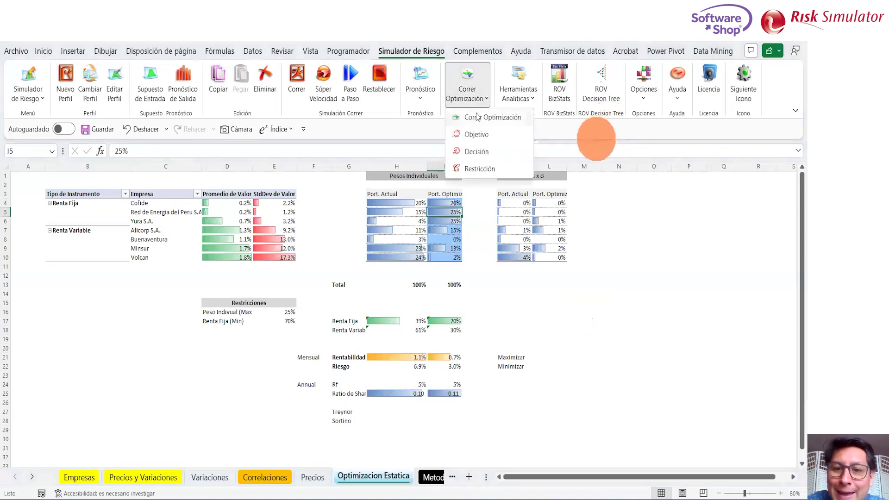
{"action": "left_click", "coordinate": [481, 117]}
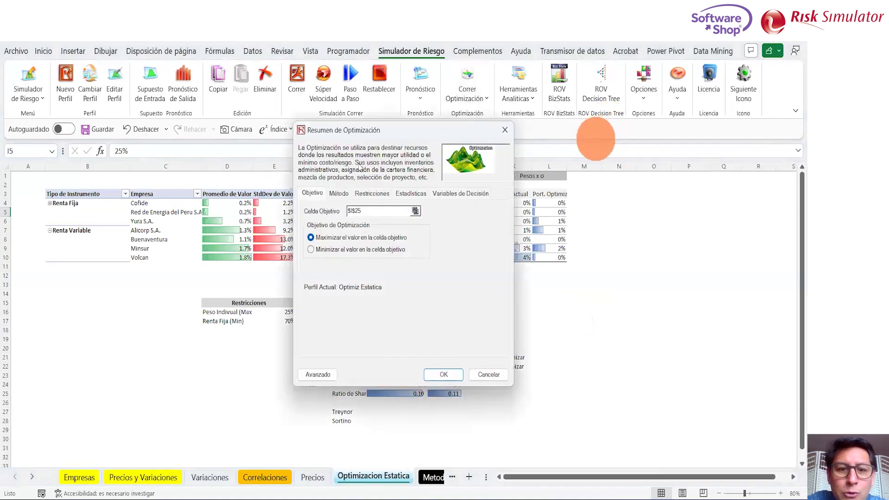
{"action": "left_click", "coordinate": [338, 193]}
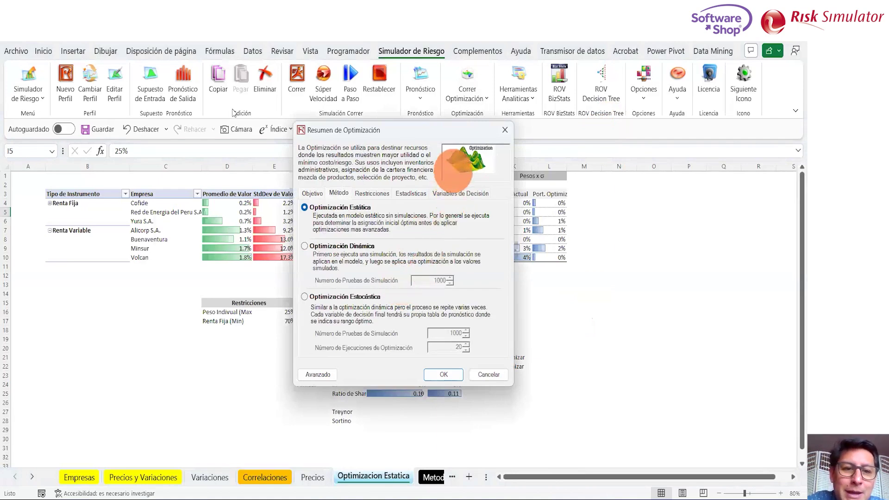
{"action": "left_click_drag", "start_coordinate": [365, 137], "coordinate": [234, 112]}
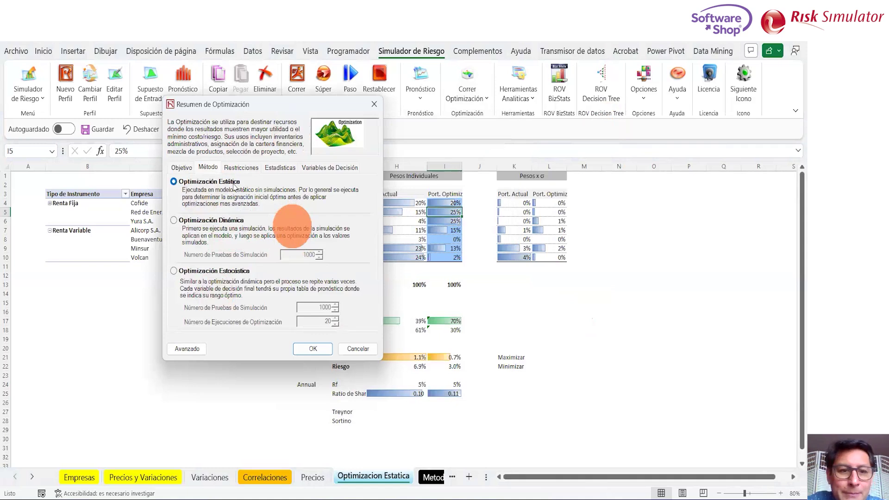
{"action": "left_click", "coordinate": [216, 223]}
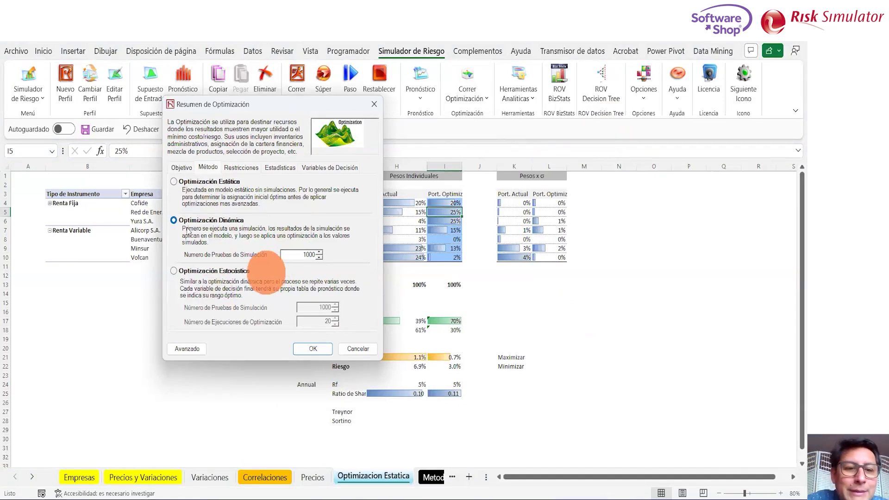
{"action": "left_click", "coordinate": [174, 271]}
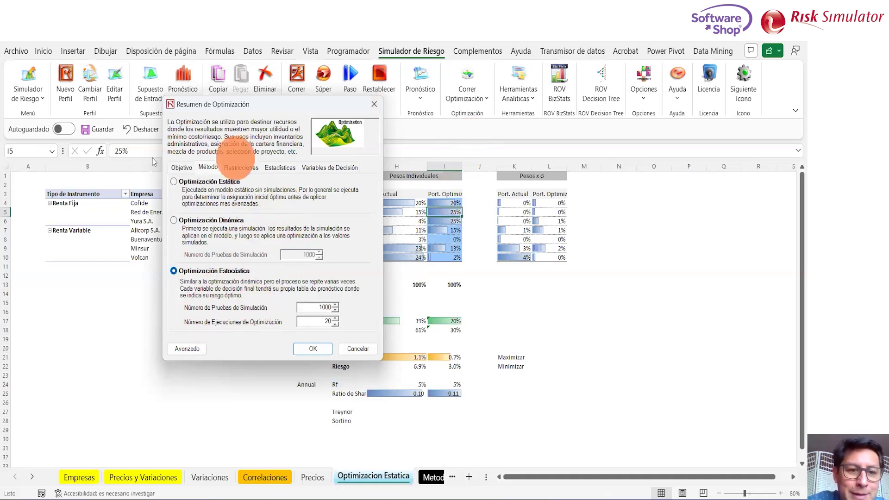
{"action": "left_click", "coordinate": [373, 106]}
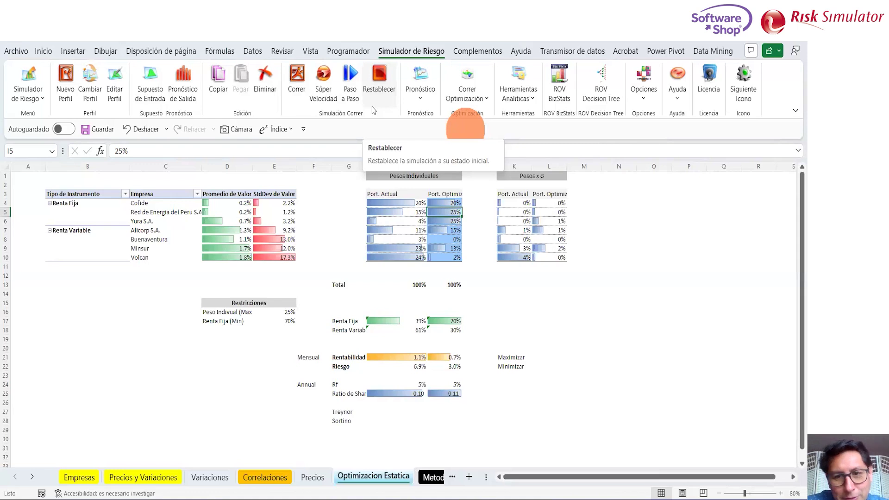
{"action": "left_click", "coordinate": [657, 267]}
{"action": "left_click", "coordinate": [667, 238]}
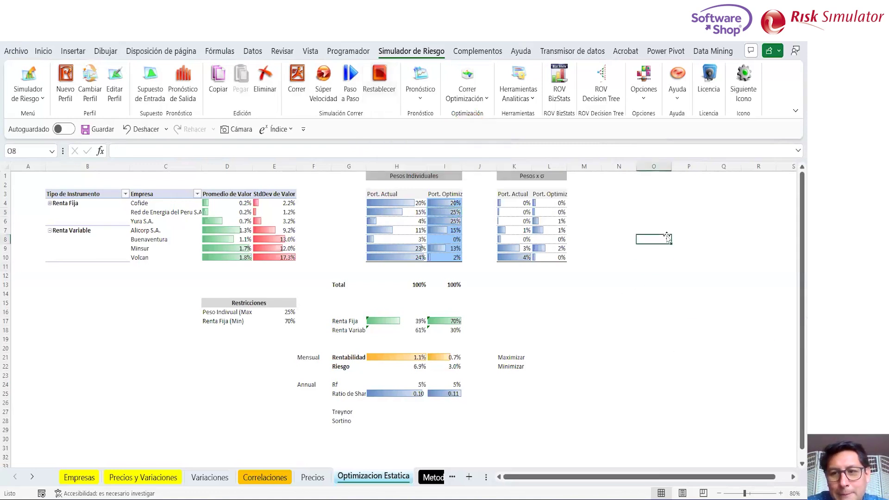
{"action": "left_click", "coordinate": [713, 201]}
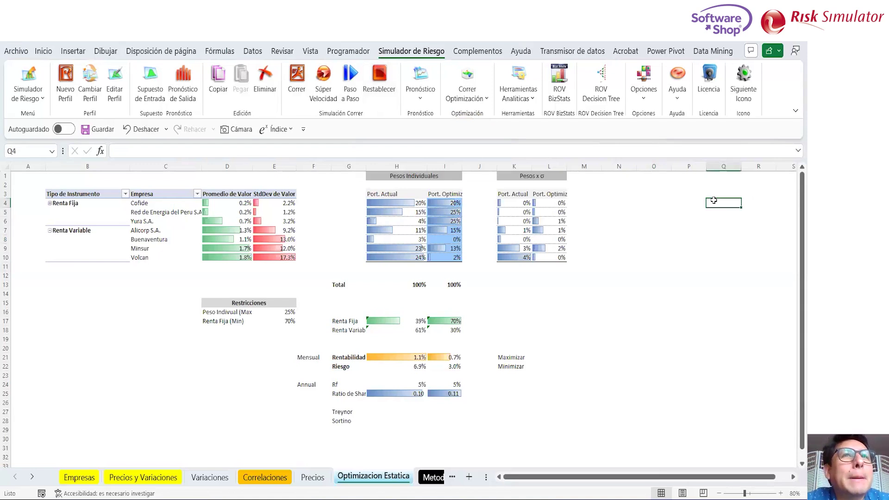
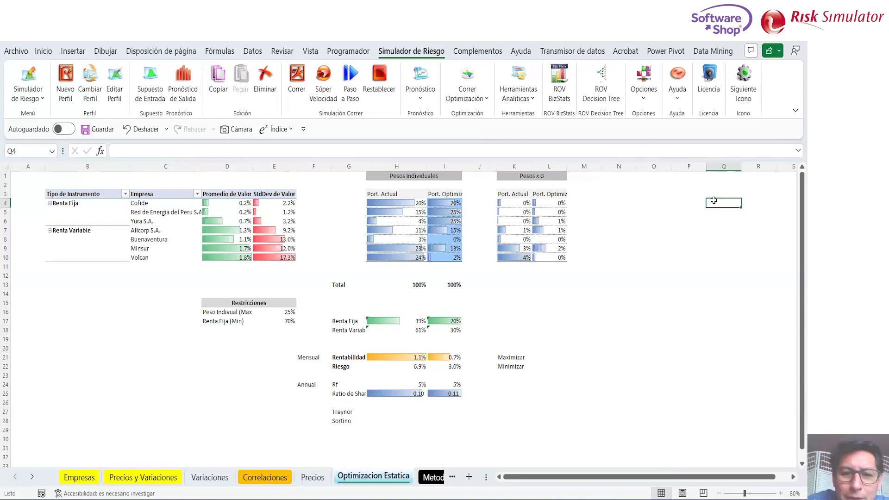
Step: Return to the Port. Optimiz column and go through its first individual weights starting from Cofide in I4
{"action": "key", "text": "Left"}
{"action": "key", "text": "Left"}
{"action": "key", "text": "Left"}
{"action": "key", "text": "Left"}
{"action": "key", "text": "Left"}
{"action": "key", "text": "Left"}
{"action": "key", "text": "Left"}
{"action": "key", "text": "Left"}
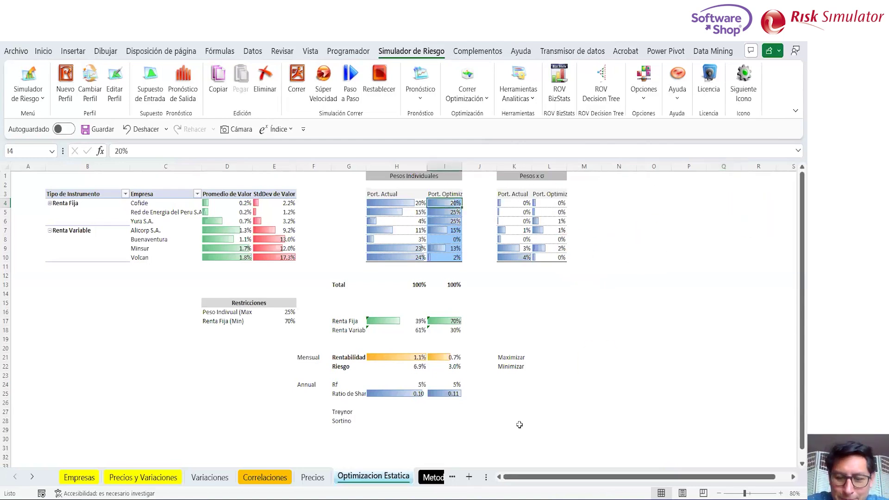
{"action": "key", "text": "Down"}
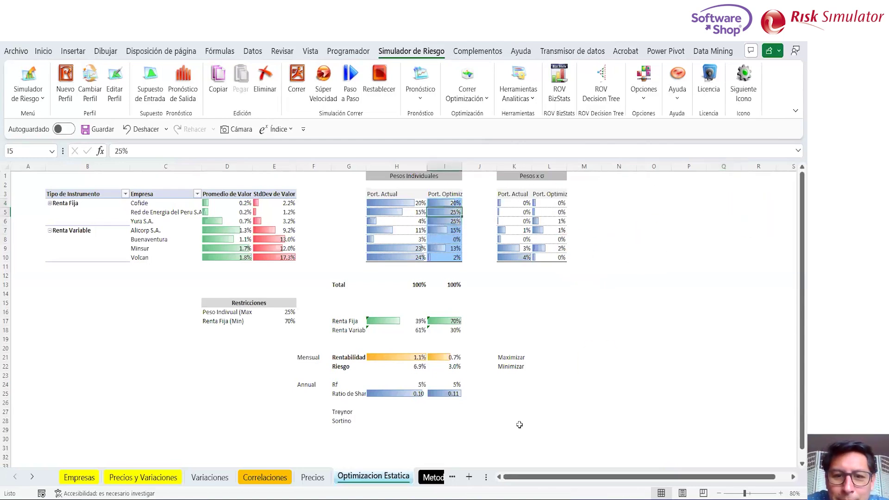
{"action": "key", "text": "Up"}
{"action": "key", "text": "Down"}
{"action": "key", "text": "Down"}
{"action": "key", "text": "Down"}
{"action": "key", "text": "Up"}
{"action": "key", "text": "Up"}
{"action": "key", "text": "Up"}
{"action": "key", "text": "Up"}
{"action": "key", "text": "Down"}
Step: Highlight the optimized weights of the three Renta Fija instruments, I4:I6, and release the selection
{"action": "key", "text": "shift+Down"}
{"action": "key", "text": "shift+Down"}
{"action": "key", "text": "shift+Down"}
{"action": "key", "text": "shift+Down"}
{"action": "key", "text": "shift+Down"}
{"action": "key", "text": "shift+Down"}
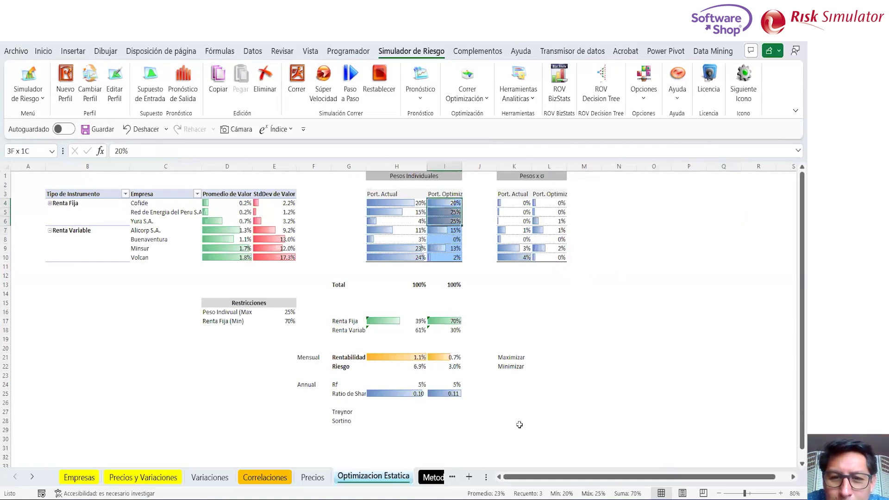
{"action": "key", "text": "shift+Up"}
{"action": "key", "text": "shift+Up"}
{"action": "key", "text": "shift+Up"}
{"action": "key", "text": "shift+Up"}
{"action": "key", "text": "shift+Up"}
{"action": "key", "text": "shift+Up"}
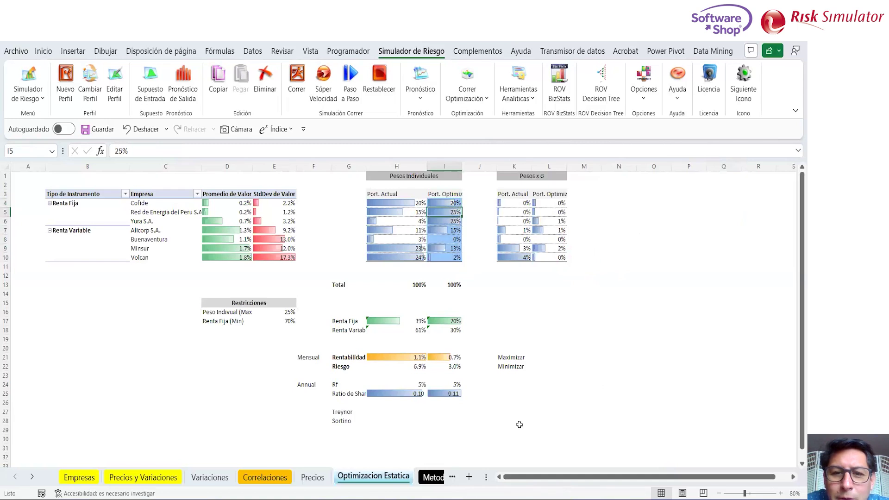
Step: Go through the optimized individual weights in the Port. Optimiz column from I5 downward and back up to Cofide in I4
{"action": "key", "text": "Left"}
{"action": "key", "text": "Right"}
{"action": "key", "text": "Down"}
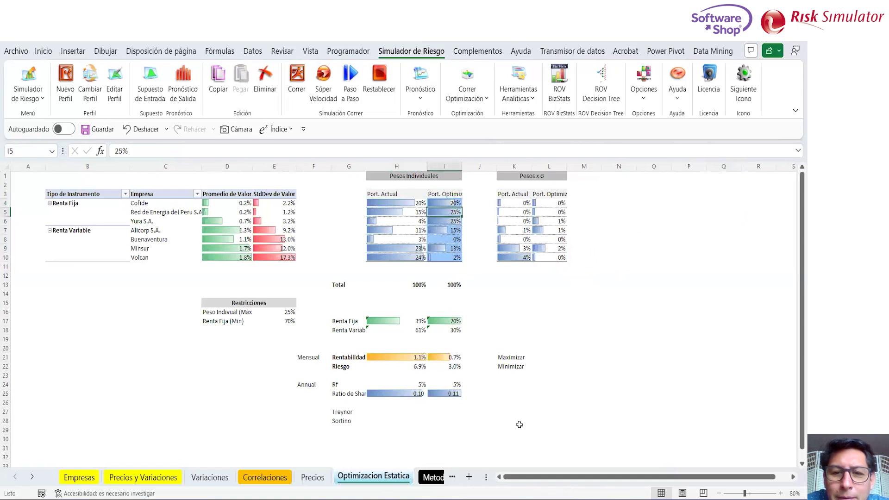
{"action": "key", "text": "Down"}
{"action": "key", "text": "Down"}
{"action": "key", "text": "Down"}
{"action": "key", "text": "Down"}
{"action": "key", "text": "Down"}
{"action": "key", "text": "Up"}
{"action": "key", "text": "Up"}
{"action": "key", "text": "Up"}
{"action": "key", "text": "Up"}
{"action": "key", "text": "Up"}
{"action": "key", "text": "Up"}
{"action": "key", "text": "Up"}
{"action": "key", "text": "Down"}
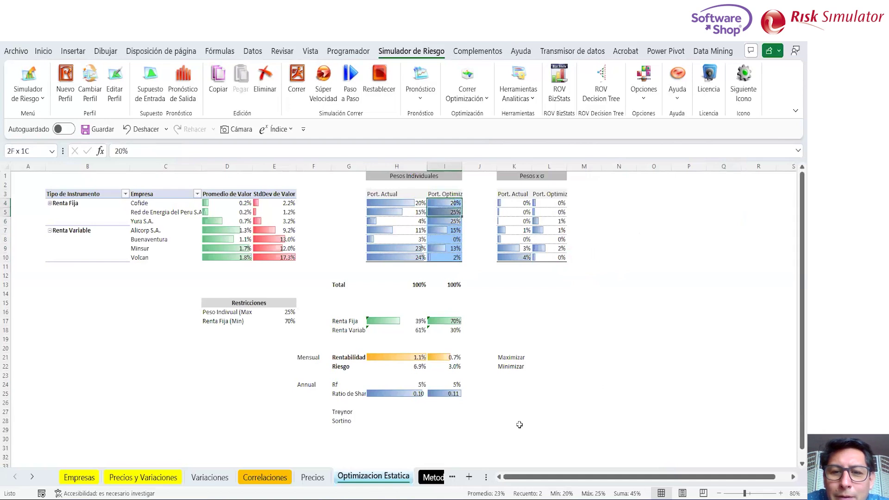
Step: Highlight all seven optimized weights in the Port. Optimiz column, I4:I10
{"action": "key", "text": "shift+Down"}
{"action": "key", "text": "shift+Down"}
{"action": "key", "text": "shift+Down"}
{"action": "key", "text": "shift+Down"}
{"action": "key", "text": "shift+Down"}
{"action": "key", "text": "shift+Down"}
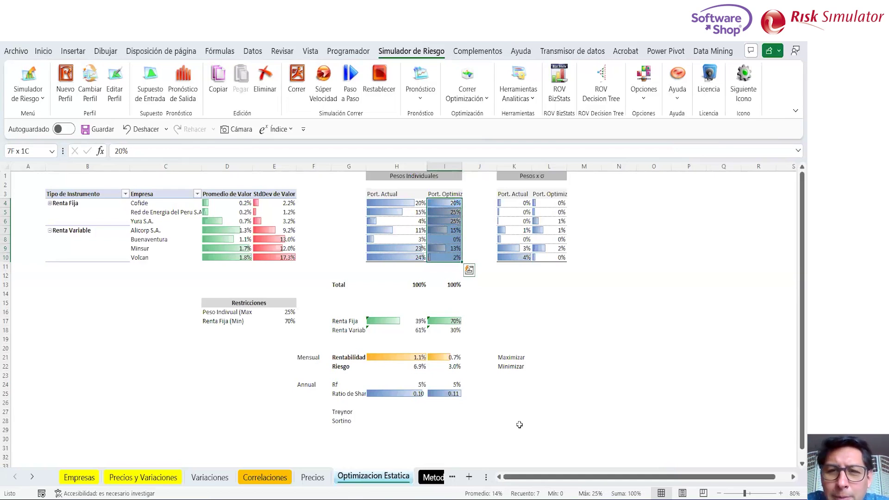
Step: Highlight the current and optimized individual weights together, H4:I10, to compare both portfolios
{"action": "key", "text": "Left"}
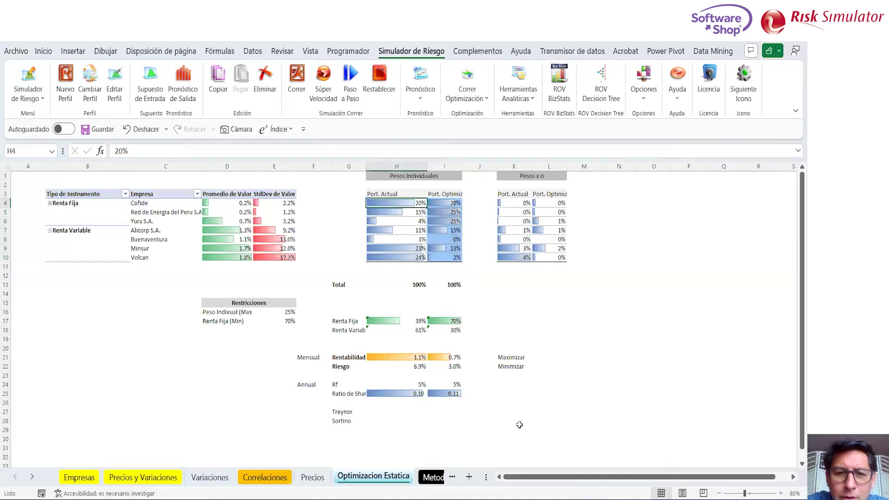
{"action": "key", "text": "shift+Right"}
{"action": "key", "text": "shift+Down"}
{"action": "key", "text": "shift+Down"}
{"action": "key", "text": "shift+Down"}
{"action": "key", "text": "shift+Down"}
{"action": "key", "text": "shift+Down"}
{"action": "key", "text": "shift+Down"}
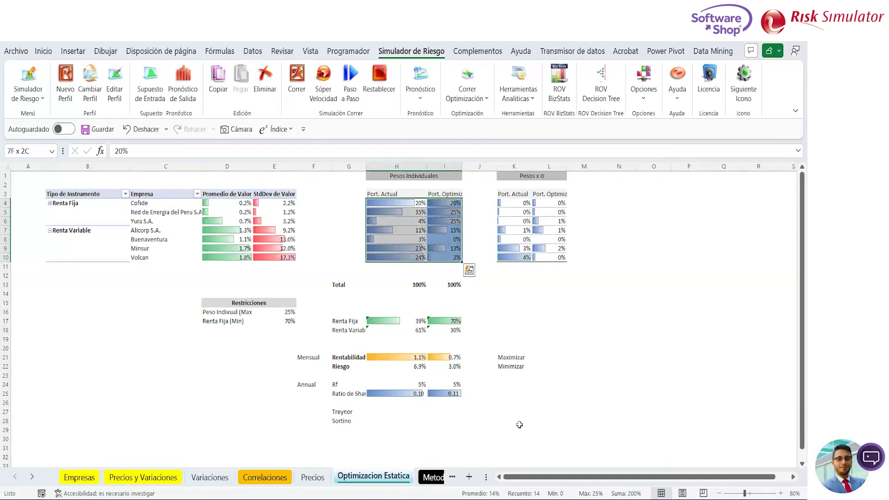
Step: Reduce the comparison to the optimized portfolio by highlighting only its weights, I4:I10
{"action": "key", "text": "Right"}
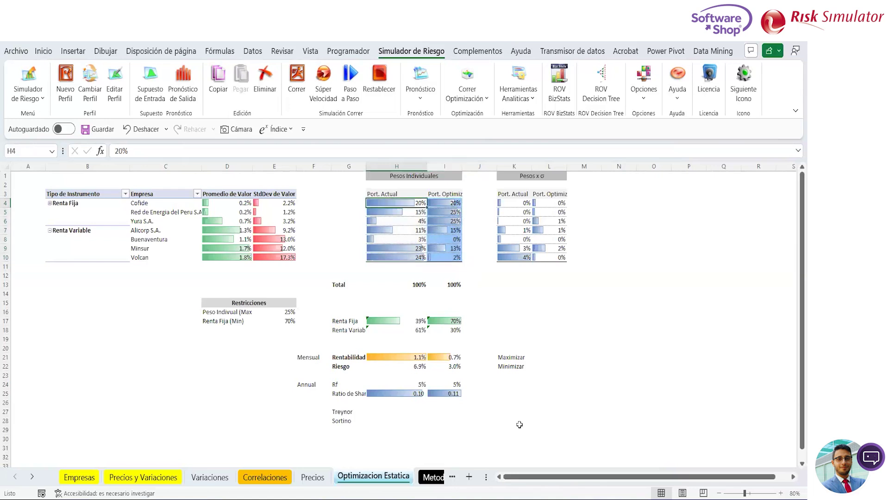
{"action": "key", "text": "shift+Down"}
{"action": "key", "text": "shift+Down"}
{"action": "key", "text": "shift+Down"}
{"action": "key", "text": "shift+Down"}
{"action": "key", "text": "shift+Down"}
{"action": "key", "text": "shift+Down"}
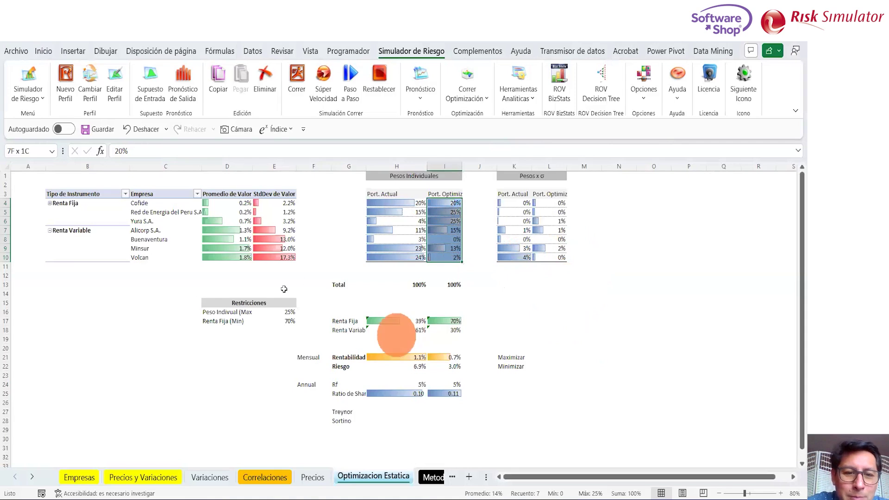
Step: Highlight the maximum individual weight restriction in D16:E16, and review the decision variable properties without changing them
{"action": "left_click", "coordinate": [229, 313]}
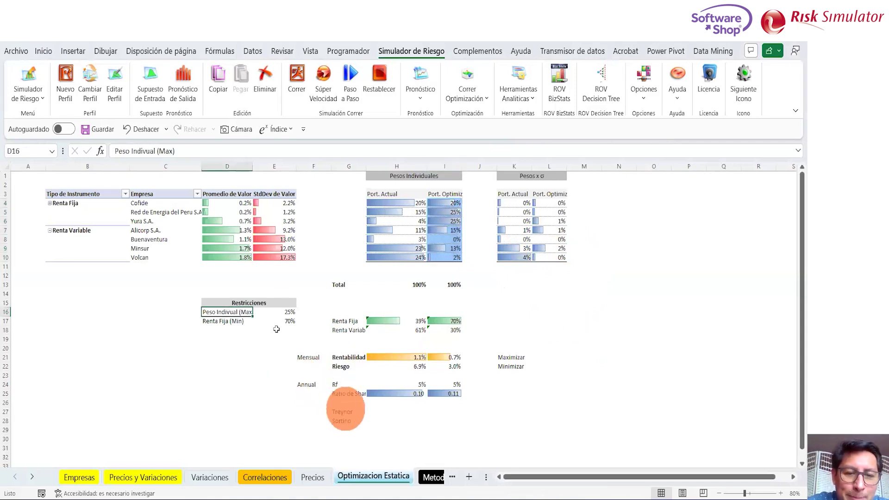
{"action": "key", "text": "shift+Right"}
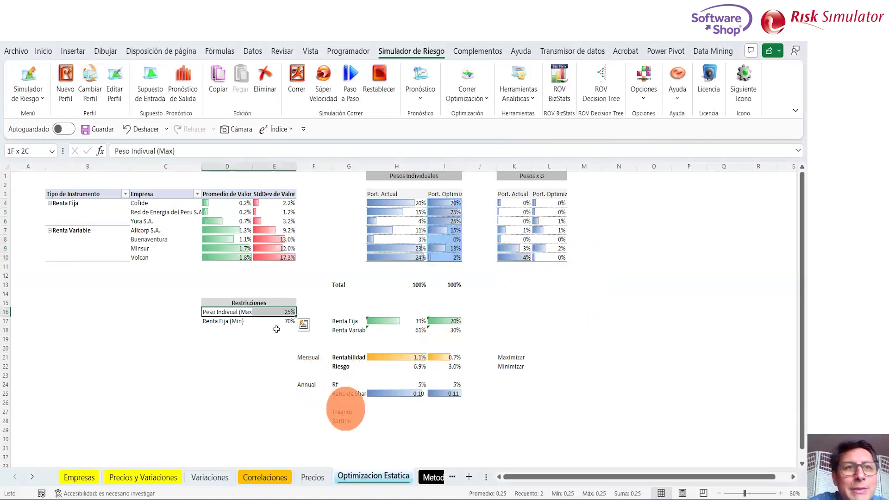
{"action": "left_click", "coordinate": [485, 98]}
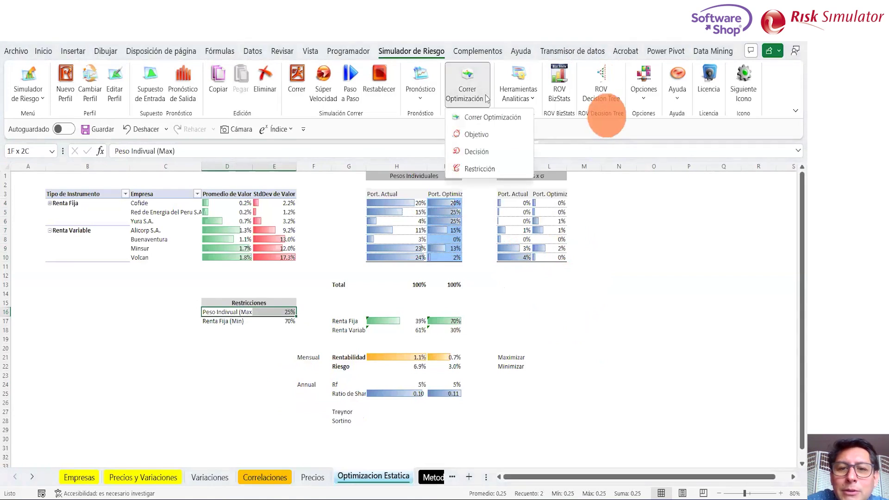
{"action": "left_click", "coordinate": [475, 152]}
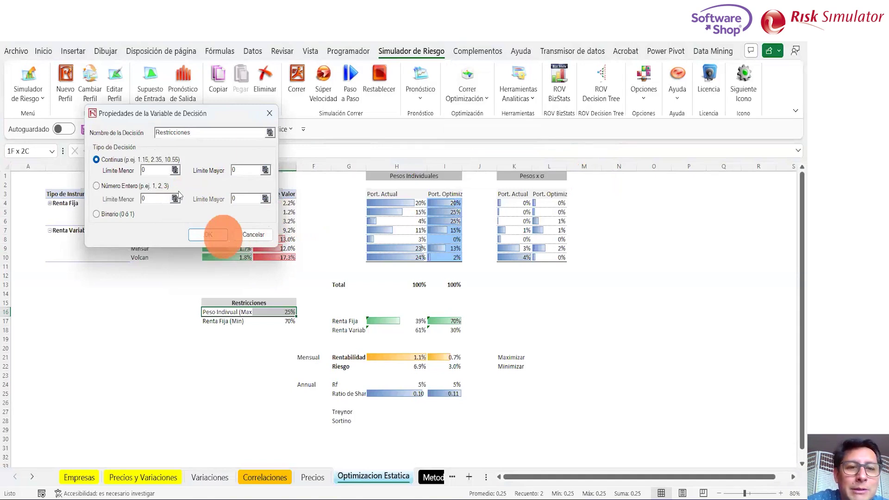
{"action": "left_click", "coordinate": [270, 114]}
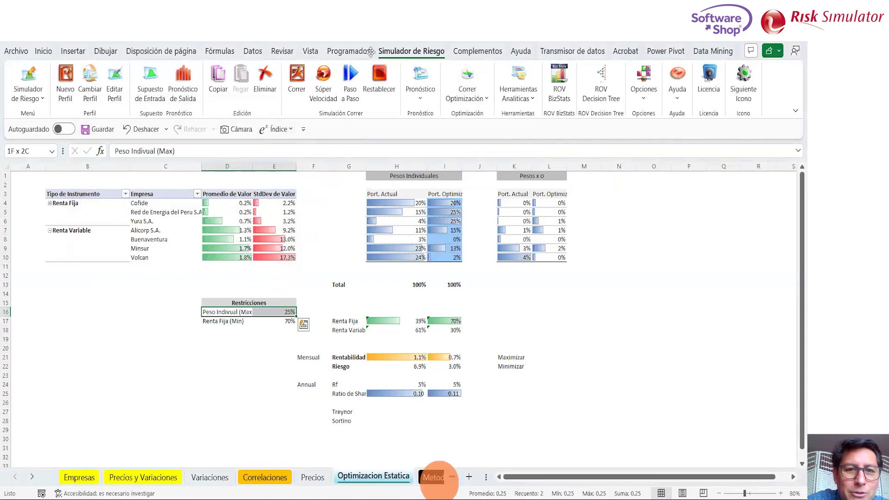
Step: Go to the Restricciones table and highlight the maximum individual weight and minimum Renta Fija limits, D16:E17
{"action": "left_click", "coordinate": [339, 233]}
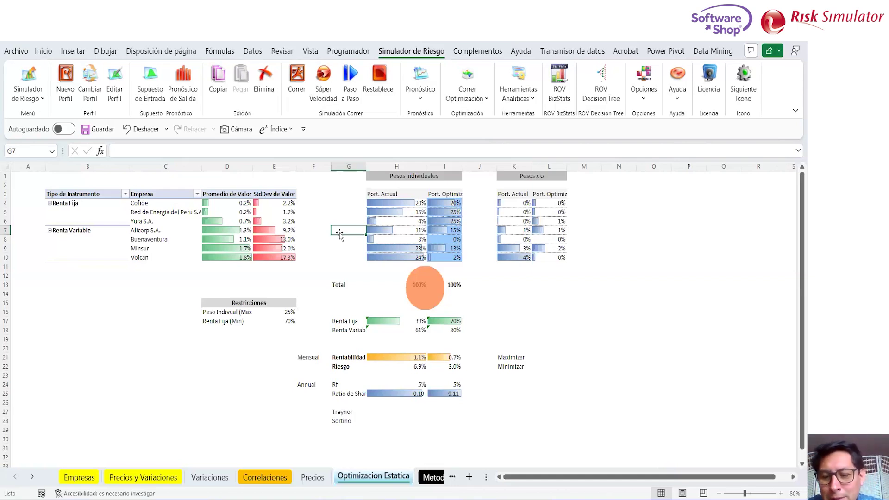
{"action": "key", "text": "Down"}
{"action": "key", "text": "Down"}
{"action": "key", "text": "Down"}
{"action": "key", "text": "Down"}
{"action": "key", "text": "Down"}
{"action": "key", "text": "Down"}
{"action": "key", "text": "Left"}
{"action": "key", "text": "Left"}
{"action": "key", "text": "Down"}
{"action": "key", "text": "Down"}
{"action": "key", "text": "Left"}
{"action": "key", "text": "Left"}
{"action": "key", "text": "Down"}
{"action": "key", "text": "Right"}
{"action": "key", "text": "shift+Down"}
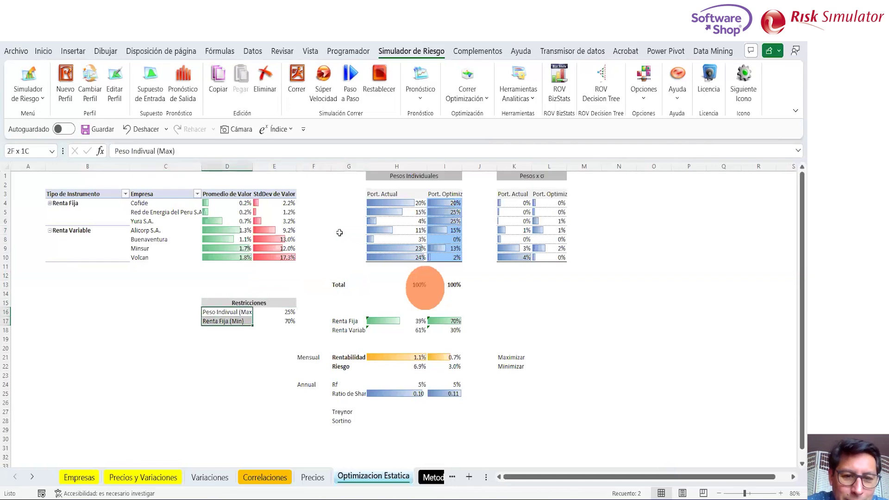
{"action": "key", "text": "shift+Right"}
{"action": "key", "text": "shift+Down"}
{"action": "key", "text": "Up"}
{"action": "key", "text": "Down"}
{"action": "key", "text": "shift+Right"}
{"action": "key", "text": "shift+Down"}
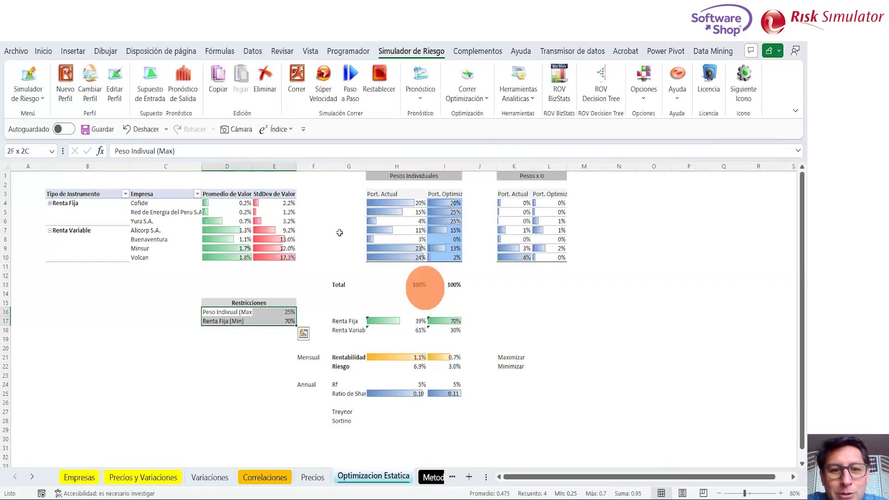
Step: Return to D16 and highlight the restrictions block together with the empty row below it, D16:E18
{"action": "key", "text": "shift+Up"}
{"action": "key", "text": "shift+Left"}
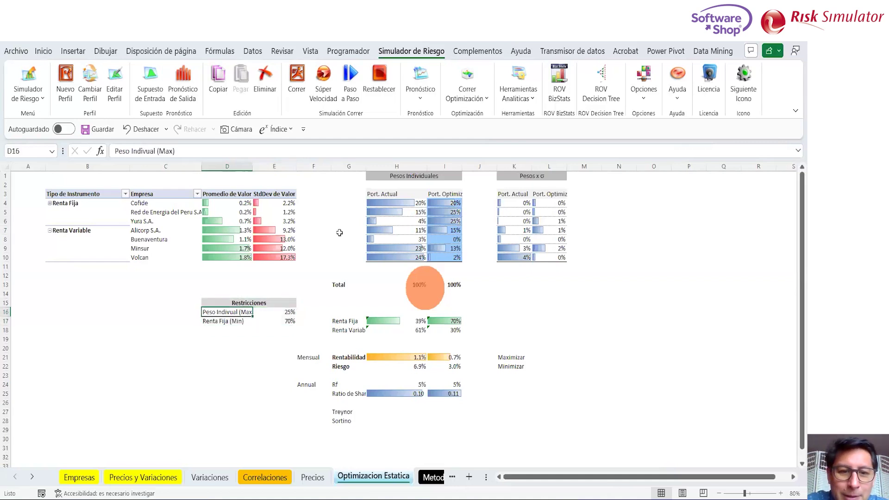
{"action": "key", "text": "Right"}
{"action": "key", "text": "Left"}
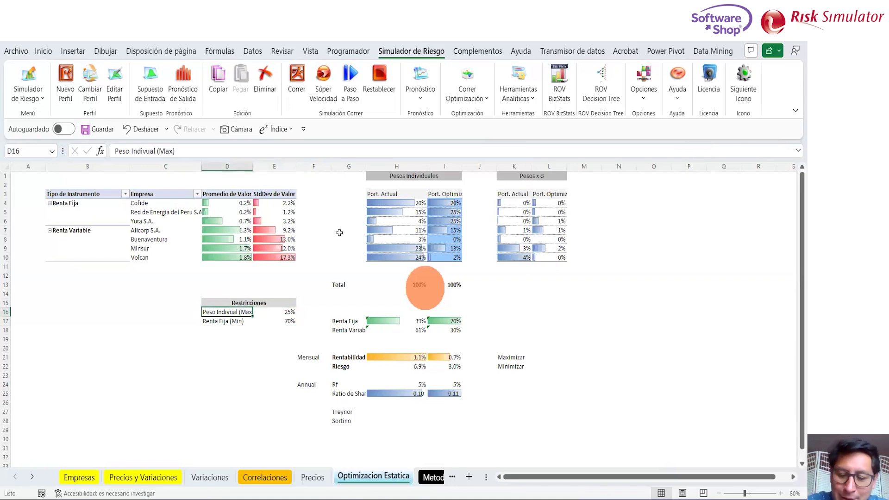
{"action": "key", "text": "shift+Right"}
{"action": "key", "text": "shift+Down"}
{"action": "key", "text": "shift+Down"}
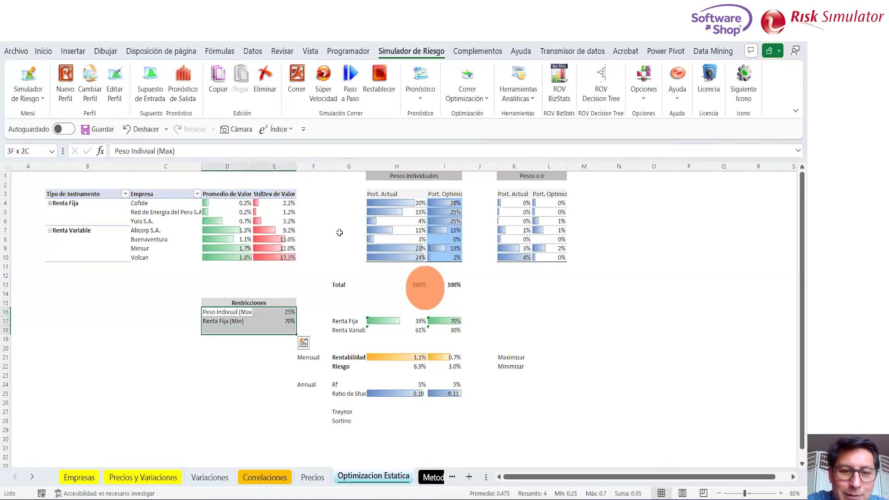